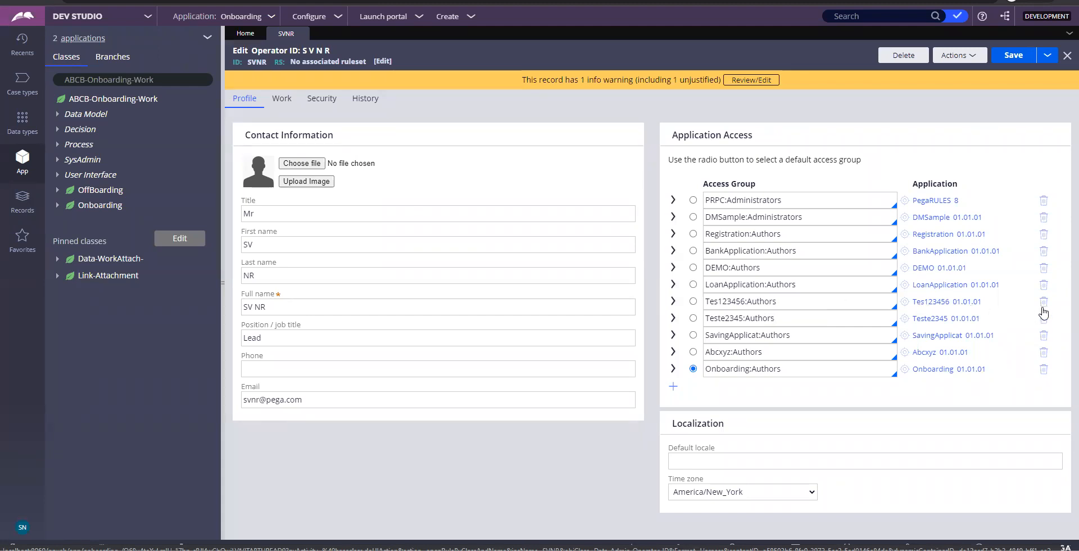
Delete the Tes123456:Authors and Teste2345:Authors access groups, leaving Onboarding:Authors as the default
click(1044, 304)
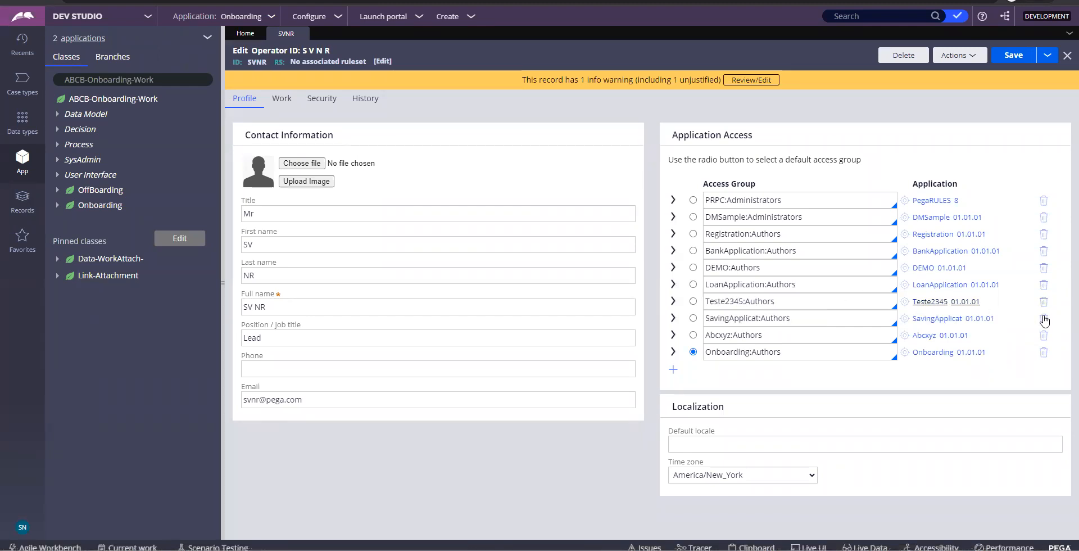
click(1043, 302)
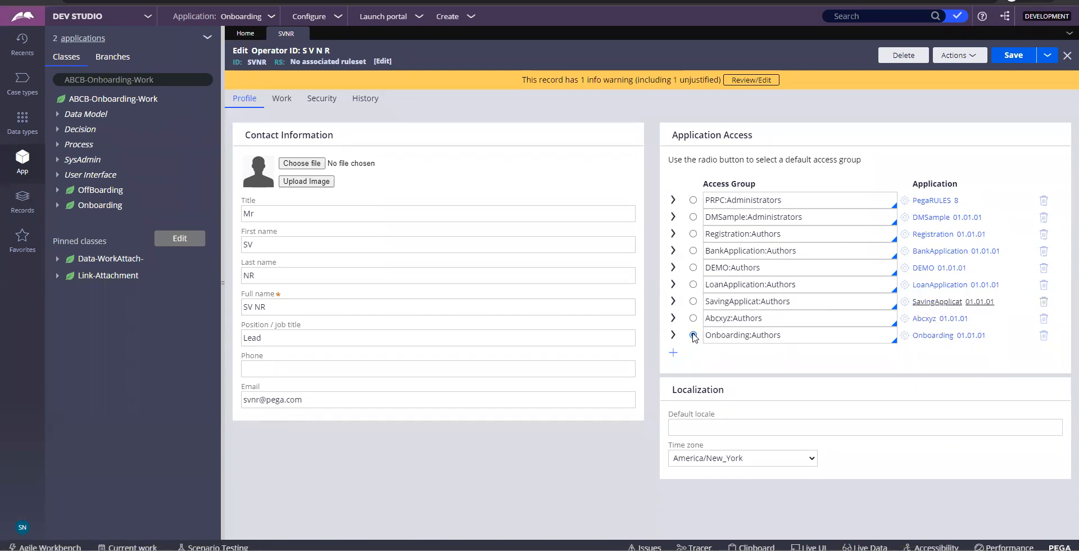
double_click(725, 339)
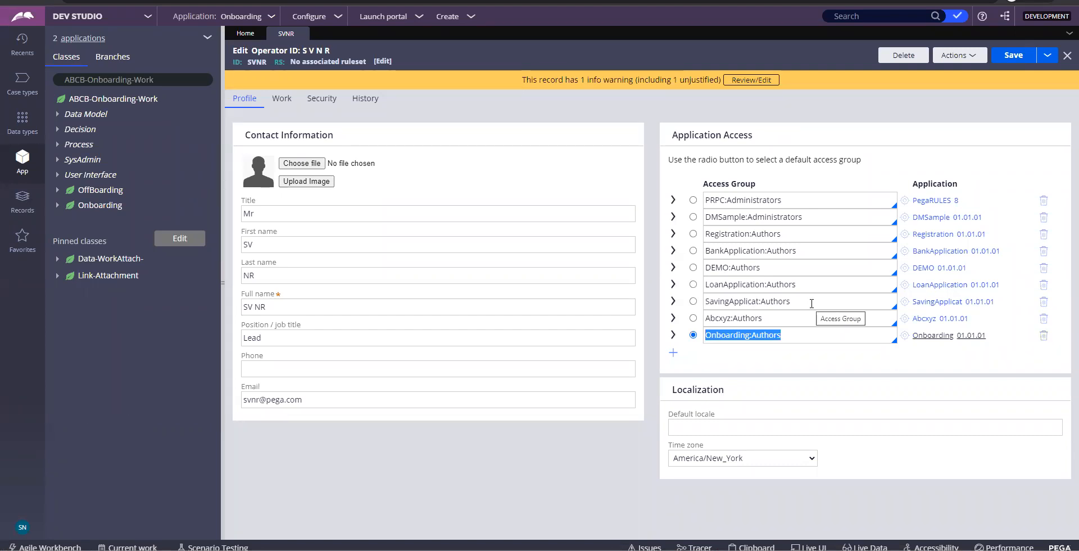
click(673, 352)
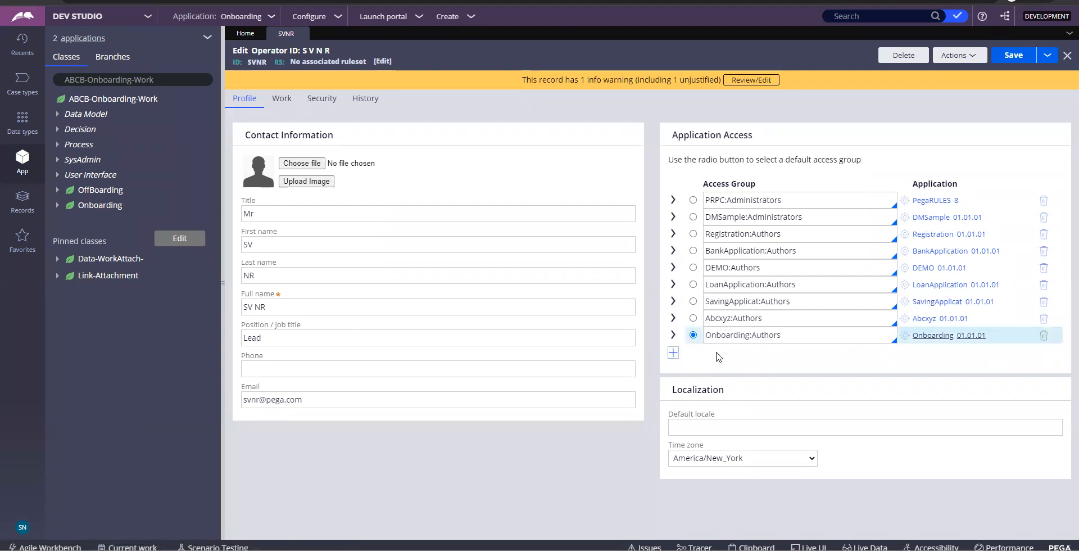
Add Claims:Authors to the operator's access groups, make it the default, and save the record
click(735, 349)
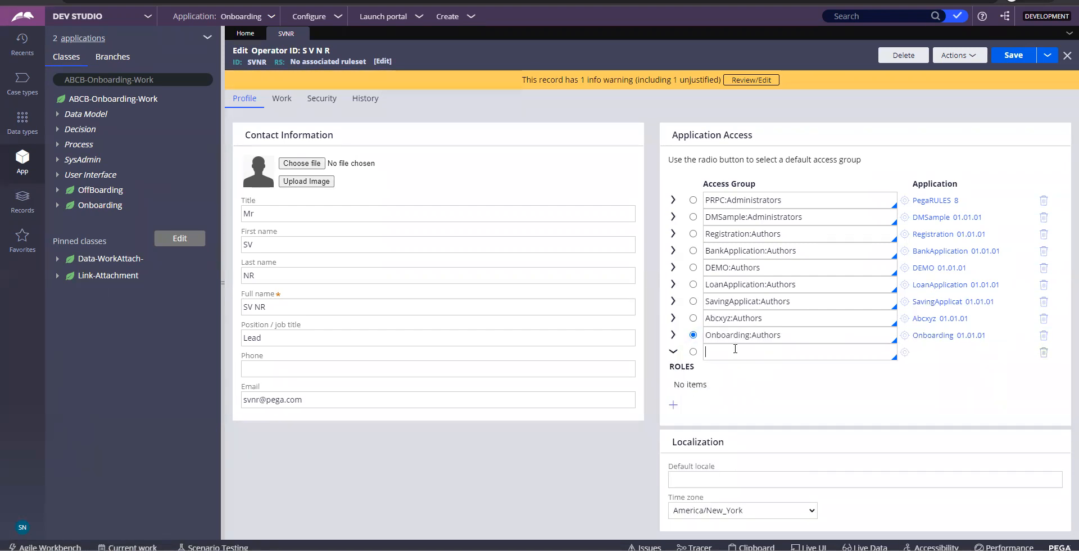
text(CLaims)
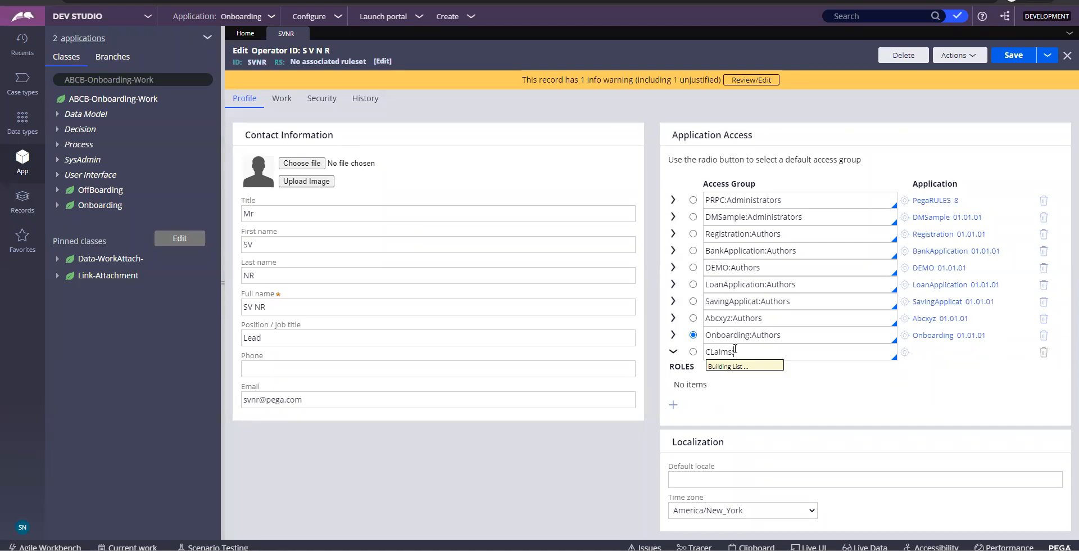
text(:)
key(Return)
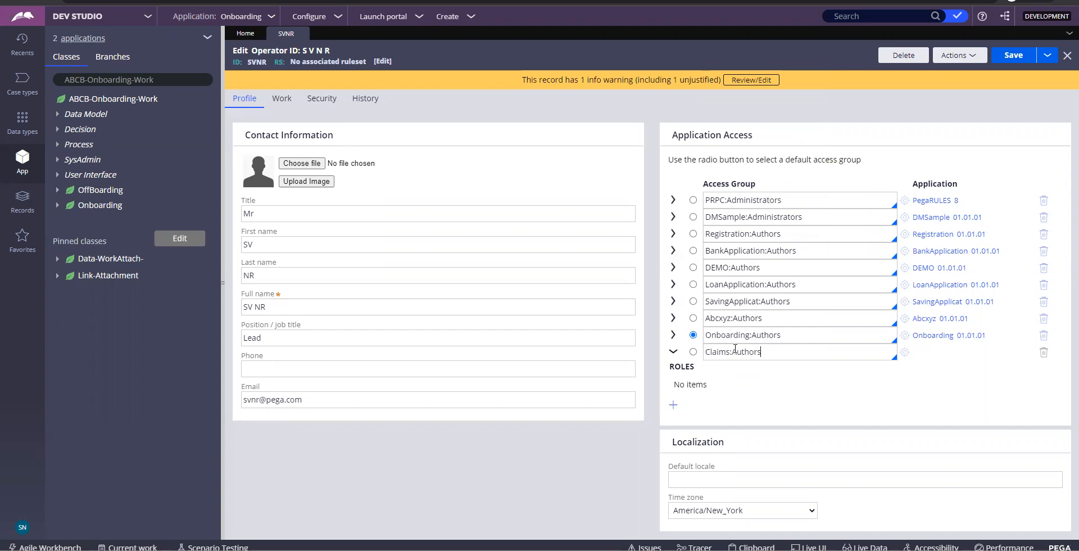
click(689, 353)
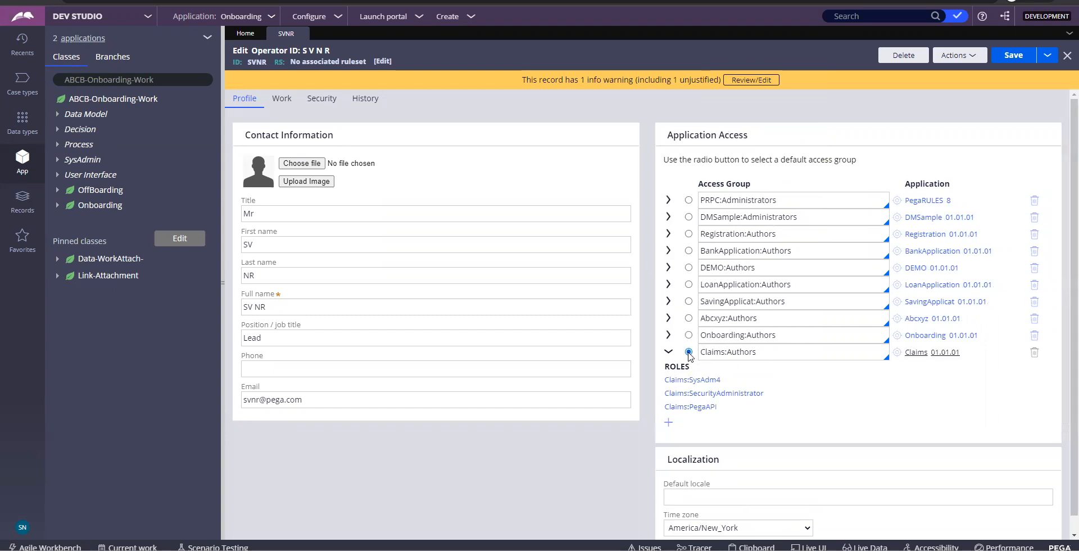
click(1014, 56)
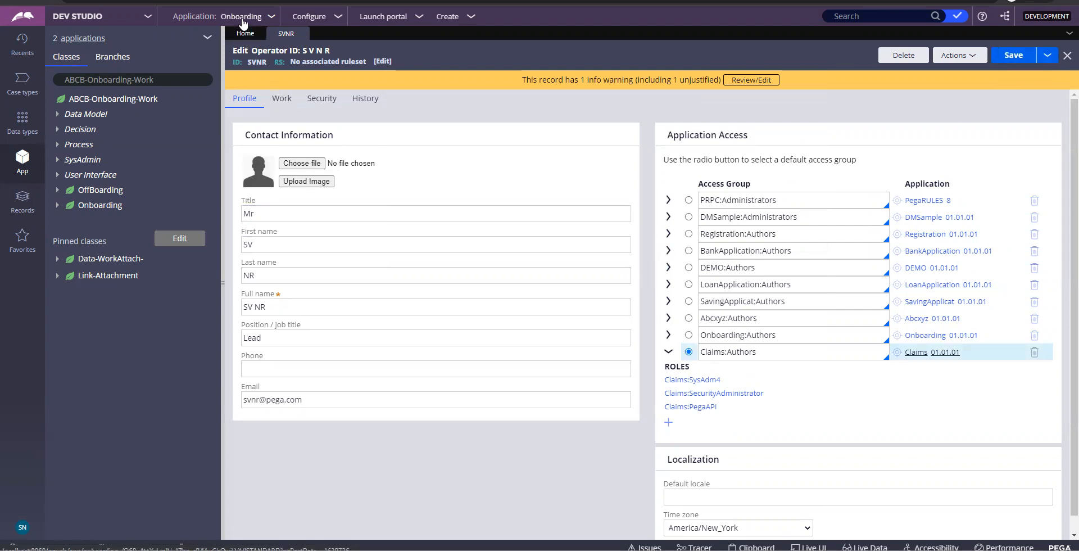
click(22, 528)
Log off Dev Studio and sign back in with the user name and password
click(32, 514)
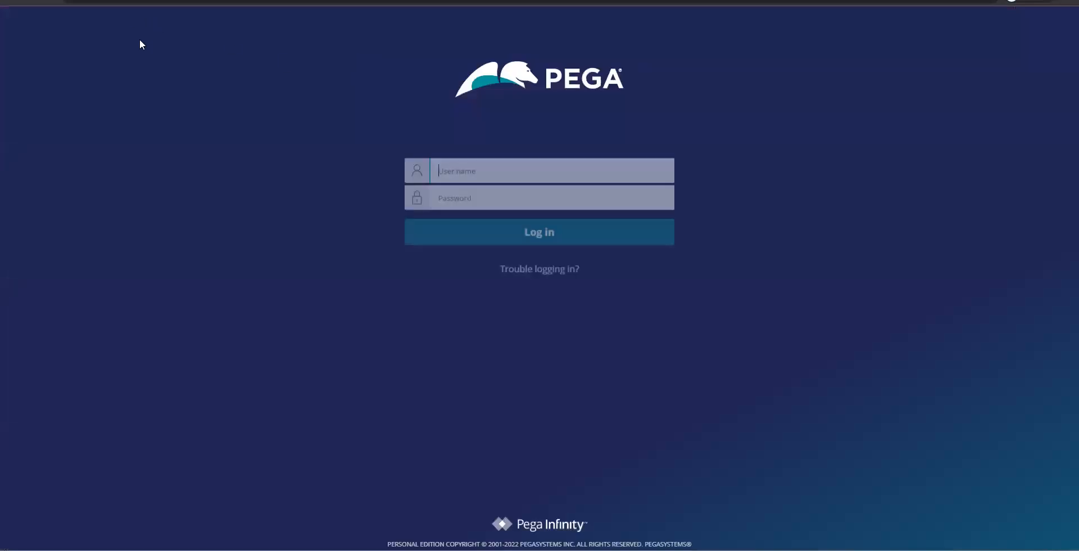
text(svnr)
key(Tab)
text(install)
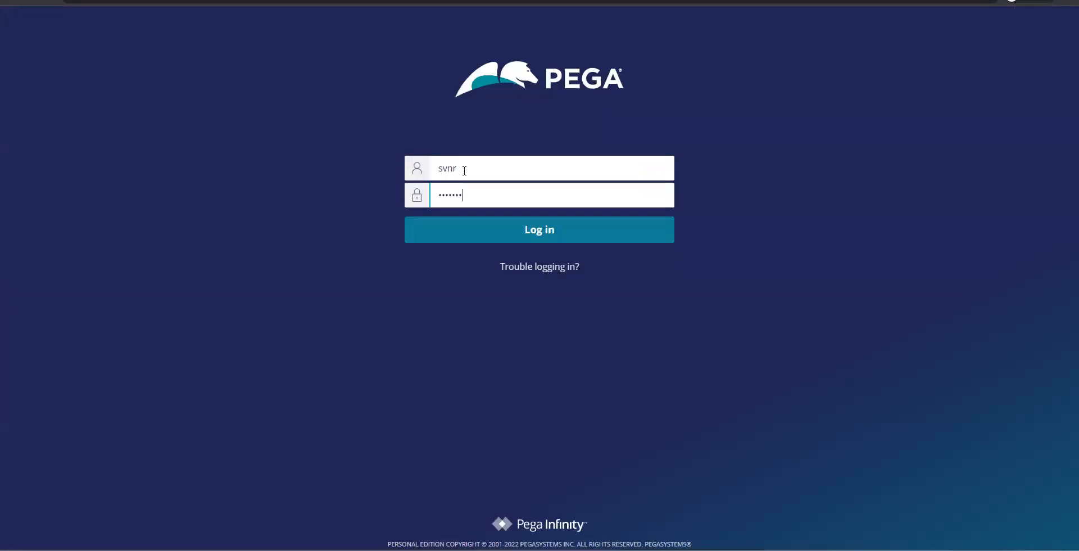
click(487, 227)
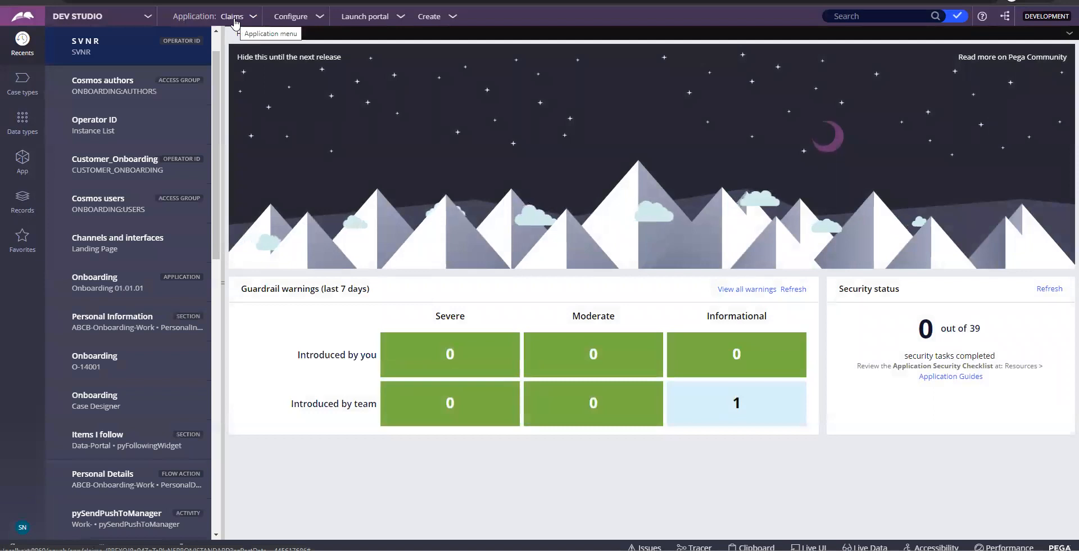
Display the Claims application's class explorer showing Axis-Claims-Work, and check the Application: Claims menu
click(23, 160)
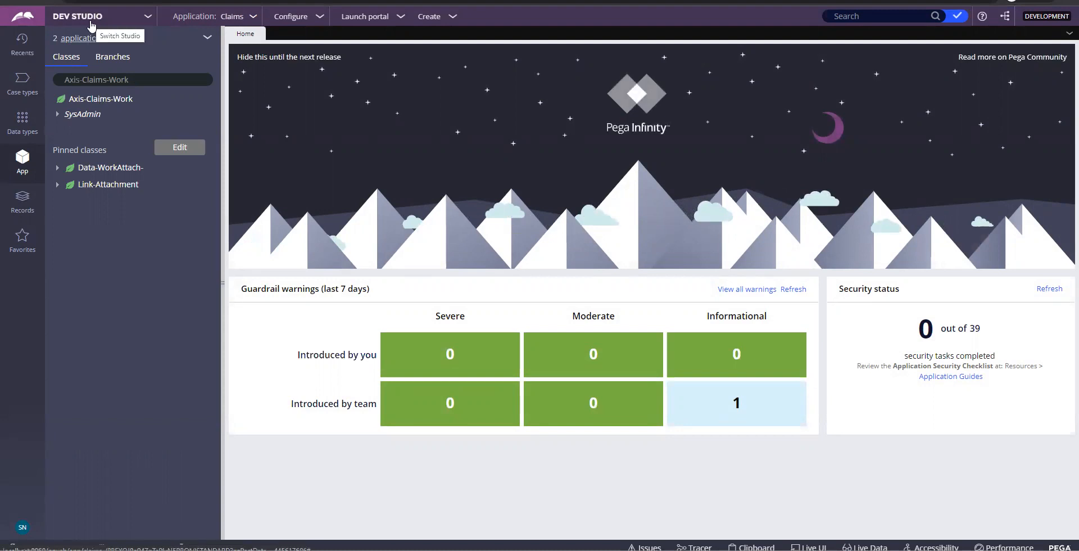
click(242, 17)
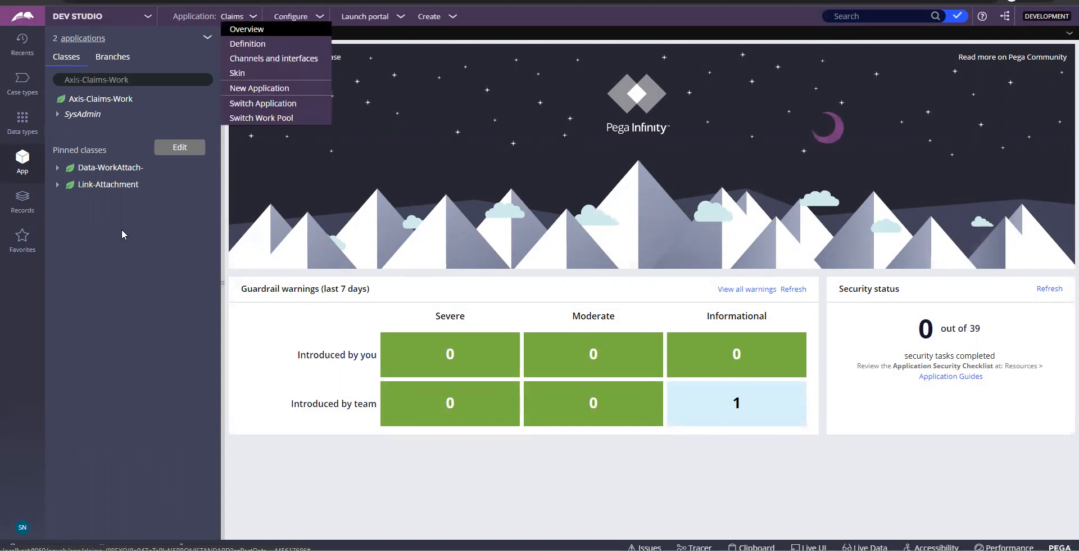
click(25, 531)
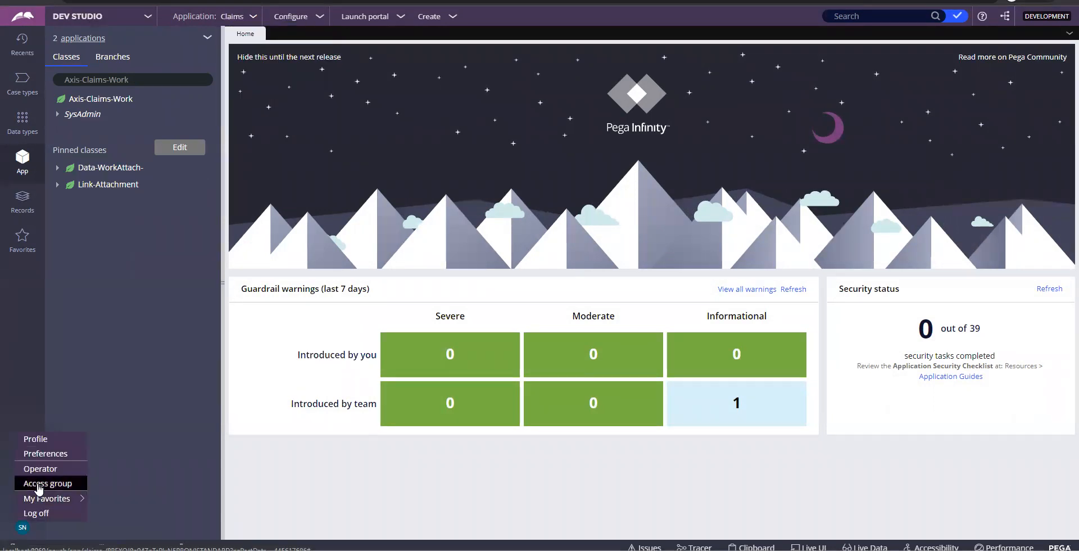
Review the Claims:Authors access group's portals, keep Developer as default portal, then save and close it
click(43, 484)
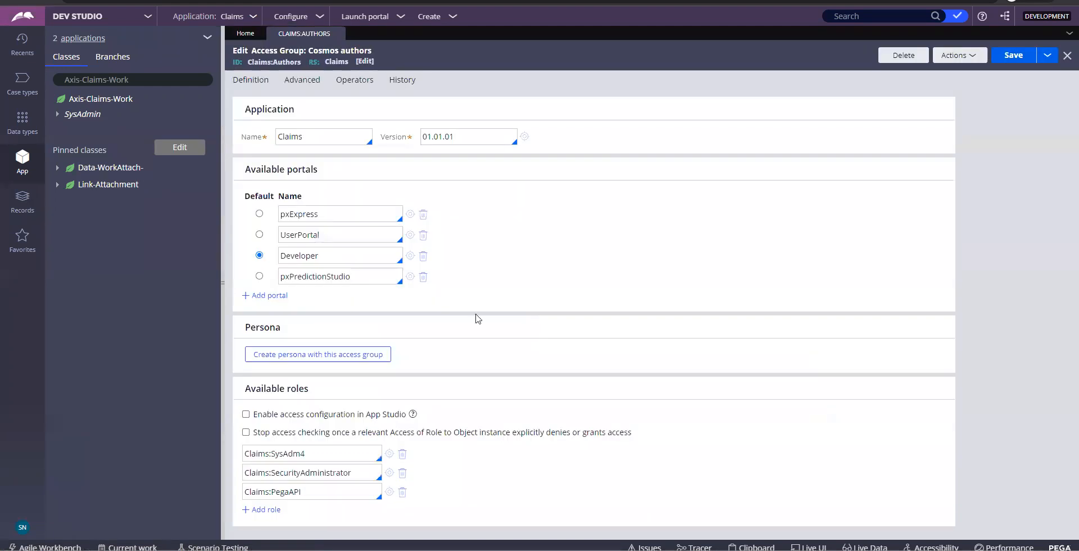
click(320, 256)
drag(297, 256, 282, 256)
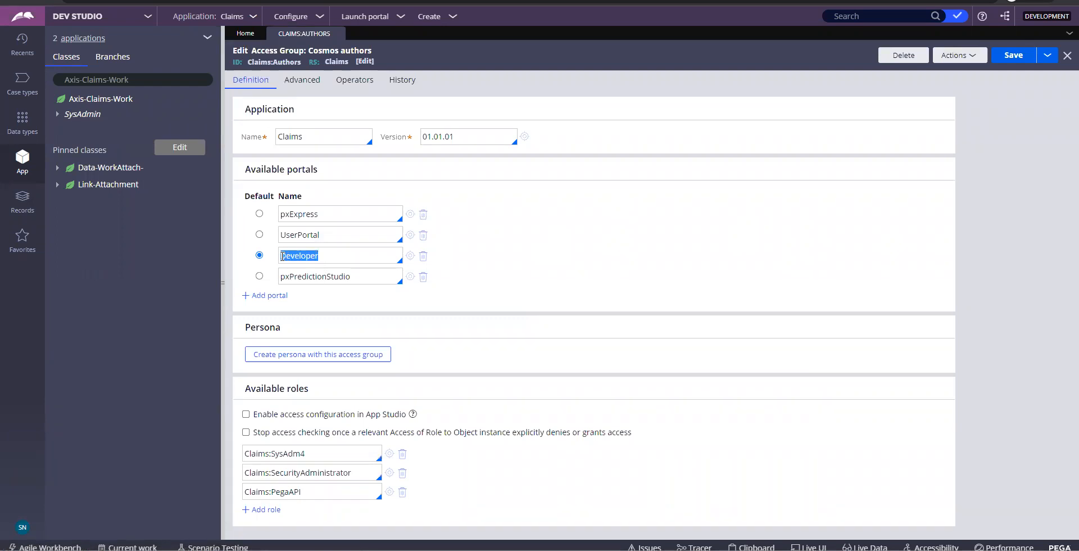
drag(328, 214, 281, 216)
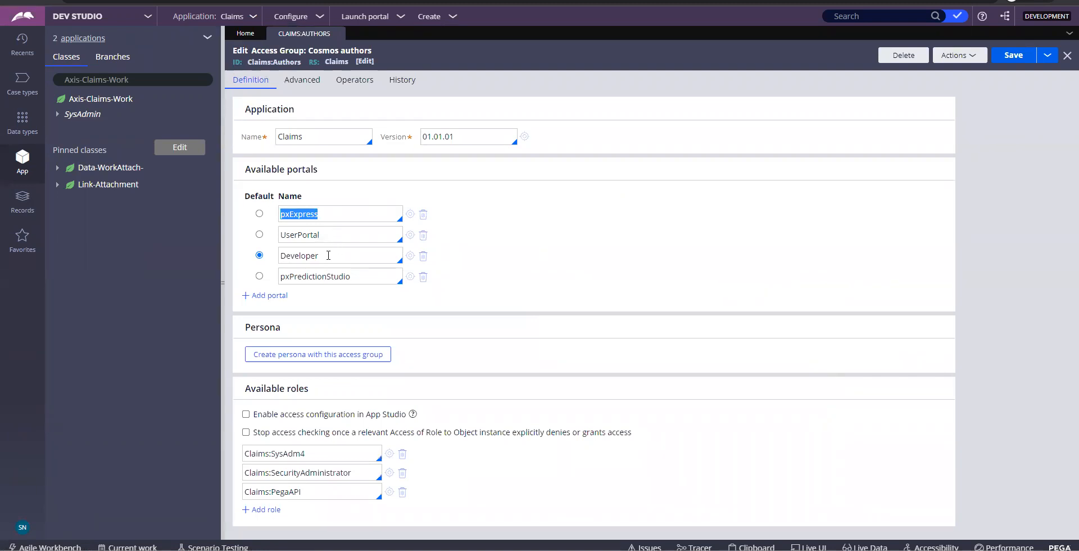
drag(328, 255, 278, 260)
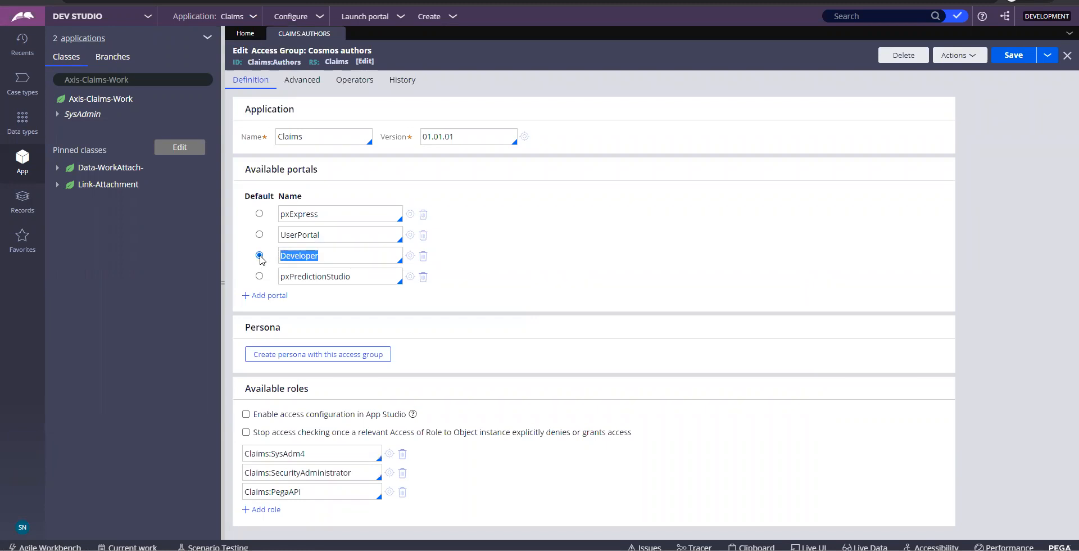
click(1000, 62)
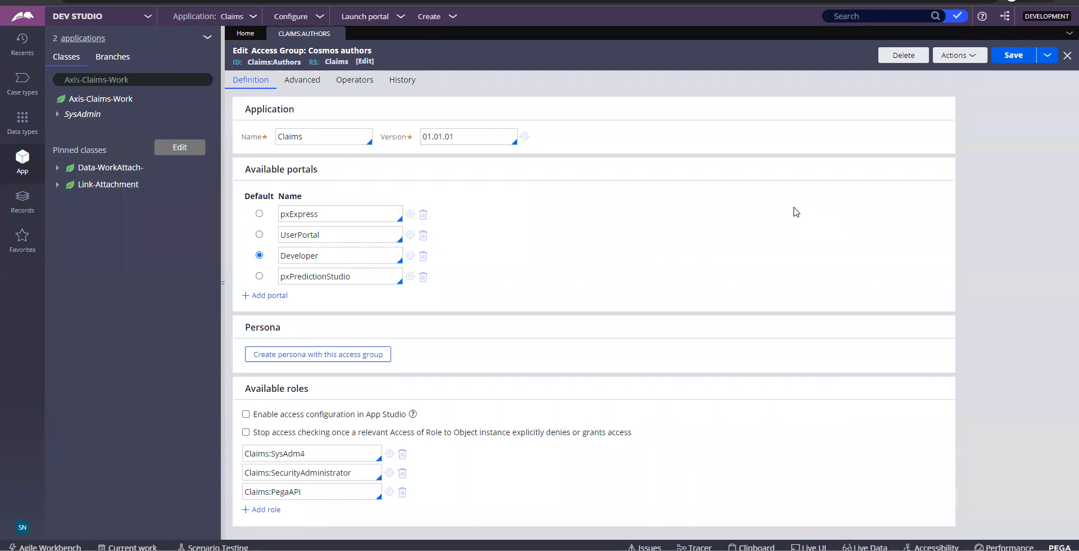
click(338, 37)
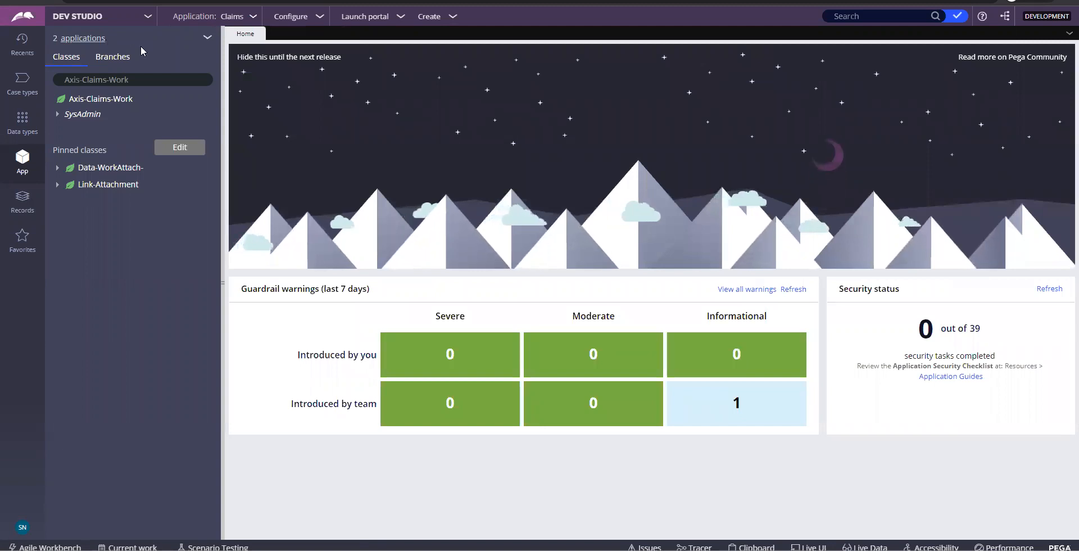
Open the Claims 01.01.01 application definition, built on Theme-Cosmos 03.01 with four rulesets
click(233, 15)
click(248, 44)
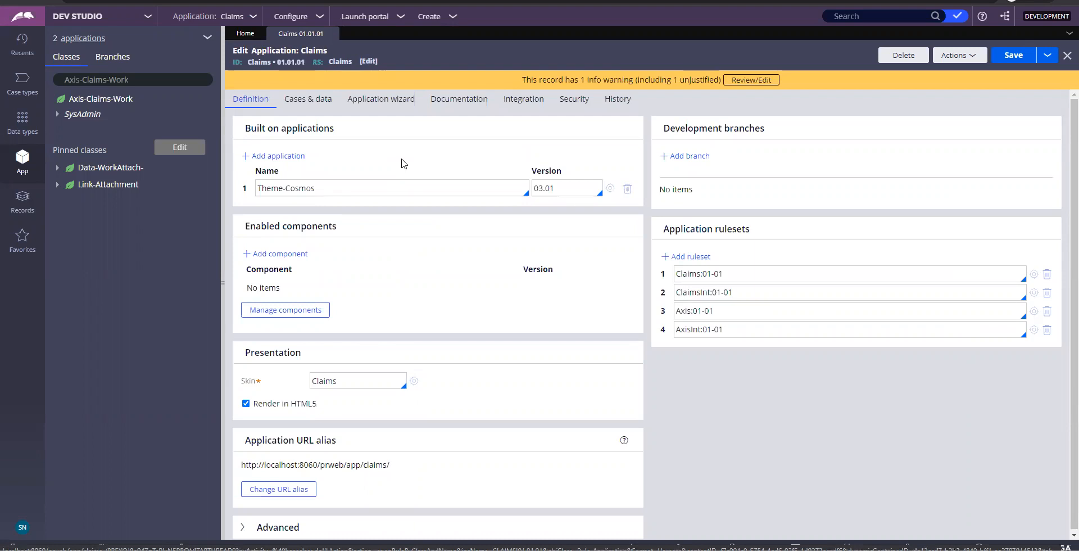
click(297, 158)
Launch Notepad and note 'Framework --- Future/re-usablity' above an 'Implementation' line
key(super+r)
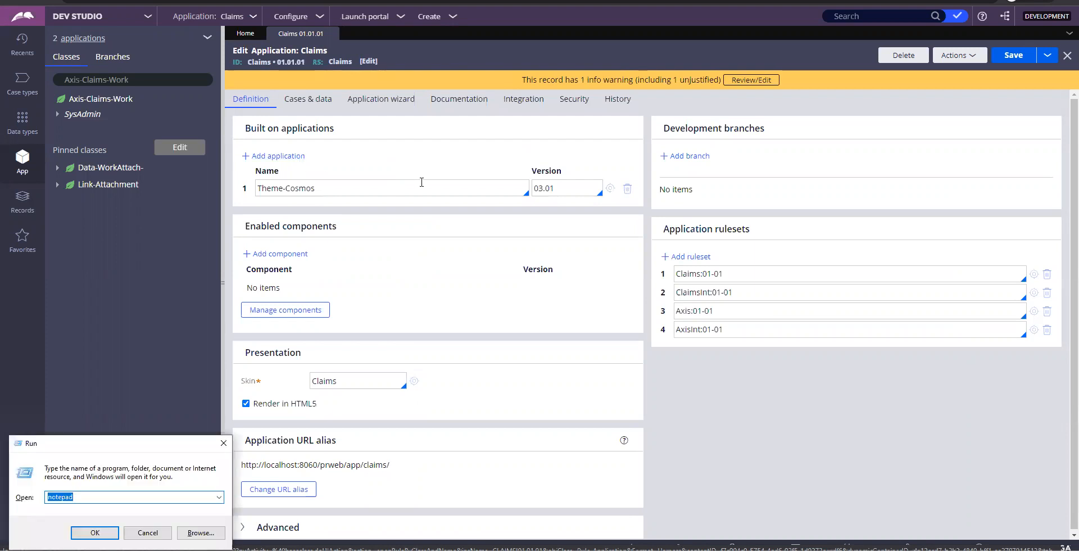
key(Return)
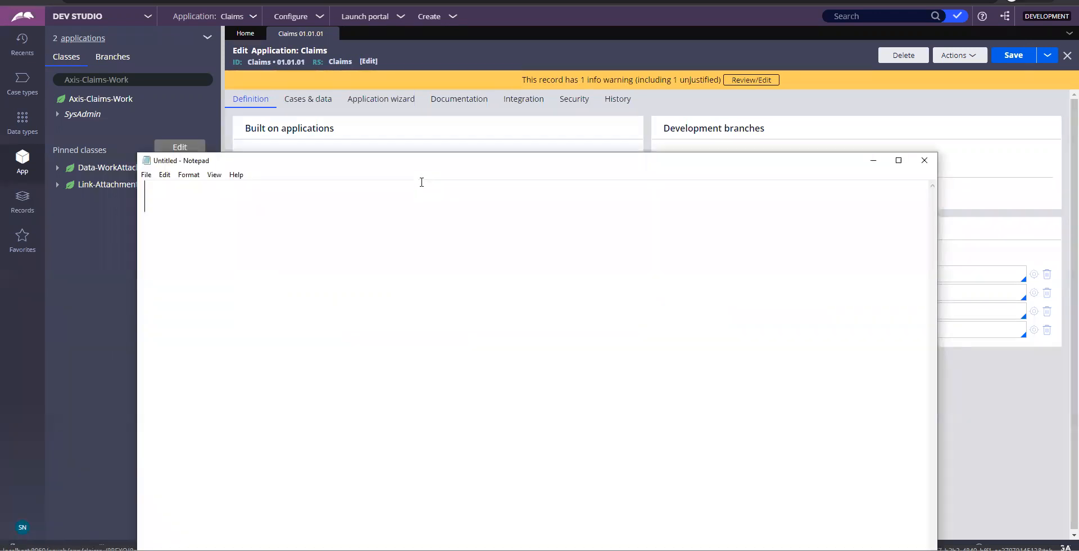
text(Framework)
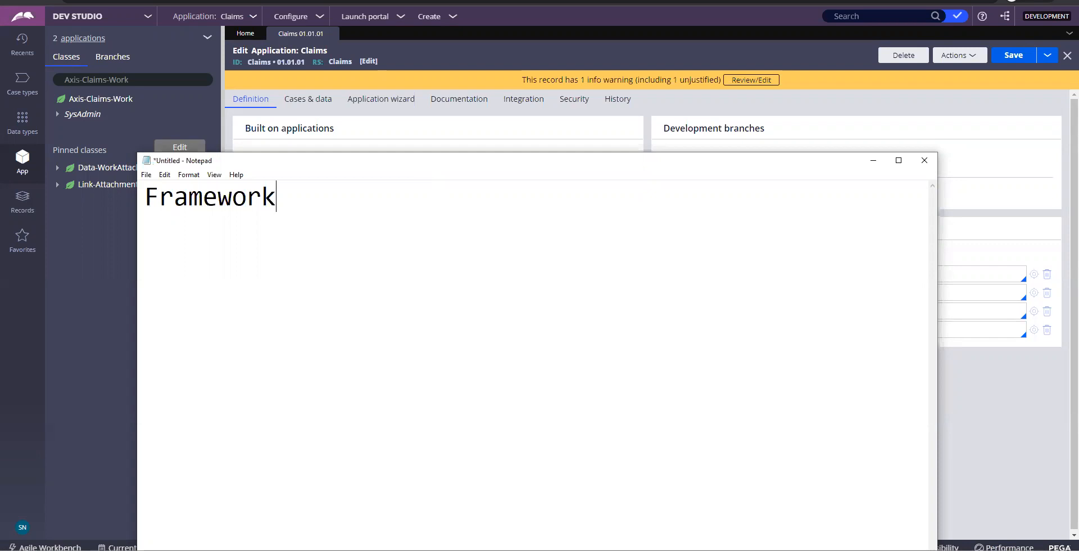
key(Return)
text(Implementation)
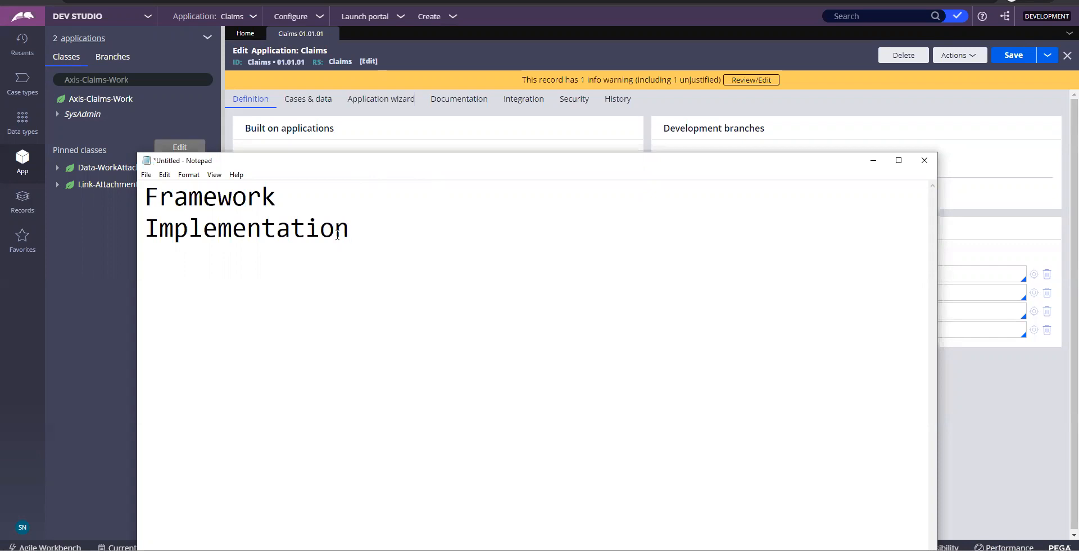
click(290, 201)
text(--- Future/re-usablity)
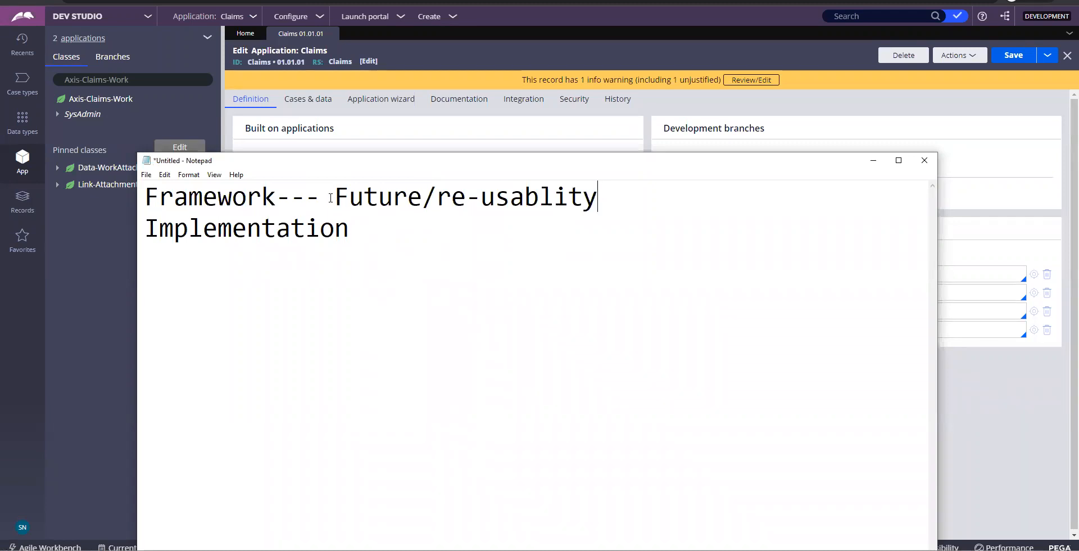
drag(333, 197, 612, 183)
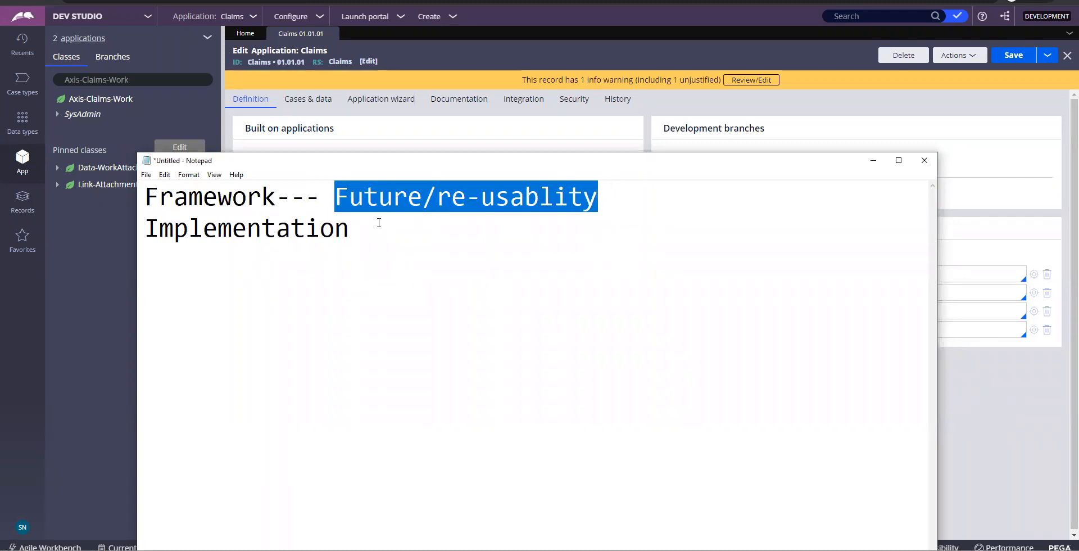
Complete the Implementation note with 'for our own purpose' and 'extending the existing application', fixing typos
click(374, 223)
text(--- for our own purpose-- or extetnding teh)
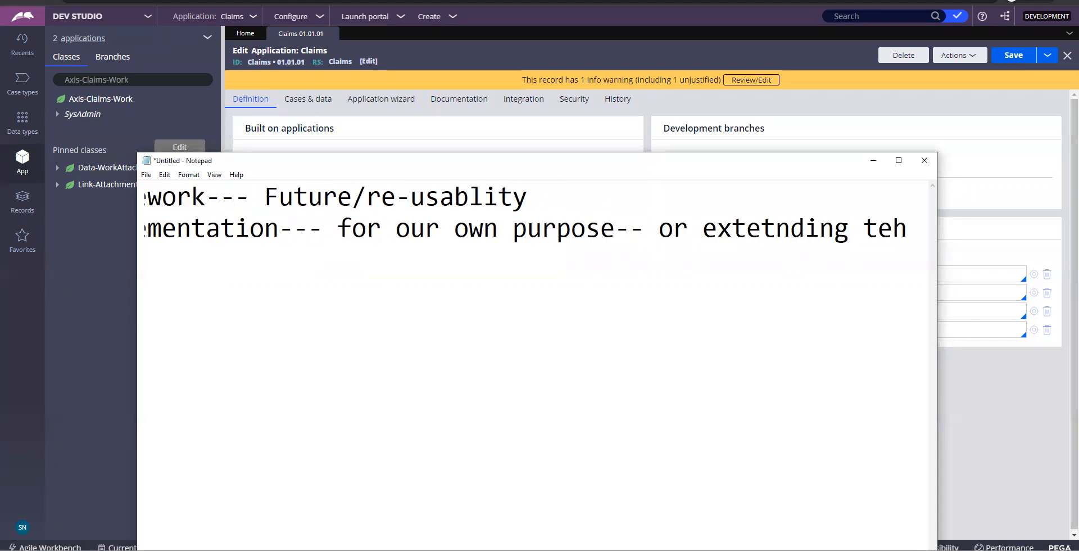
key(Left)
key(Left)
key(Left)
key(Left)
key(Left)
key(Left)
key(Left)
key(Left)
key(Left)
key(Left)
key(Left)
key(Left)
key(Left)
key(Left)
key(Return)
key(Right)
key(Right)
key(Right)
key(Right)
key(Right)
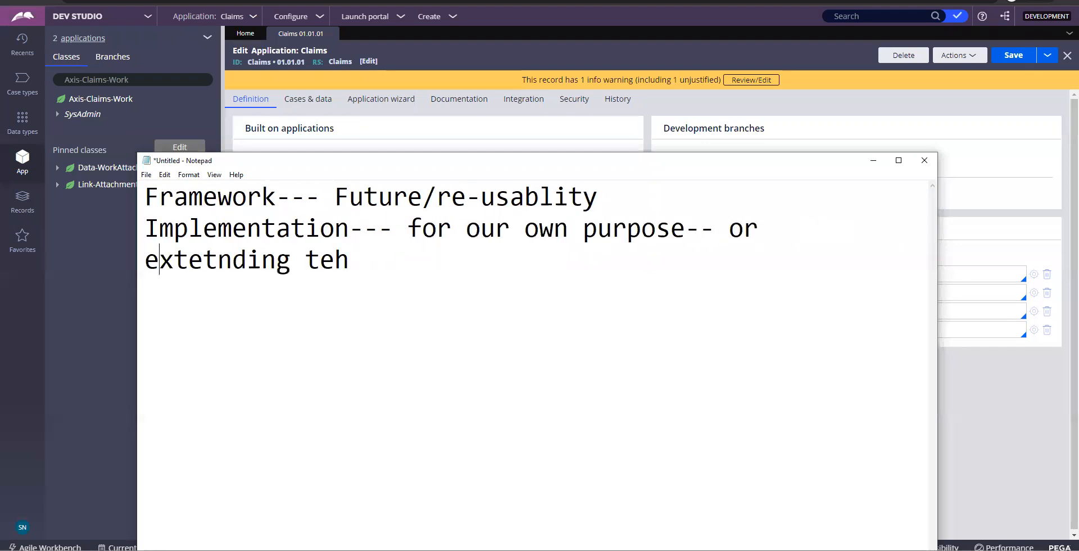
key(Return)
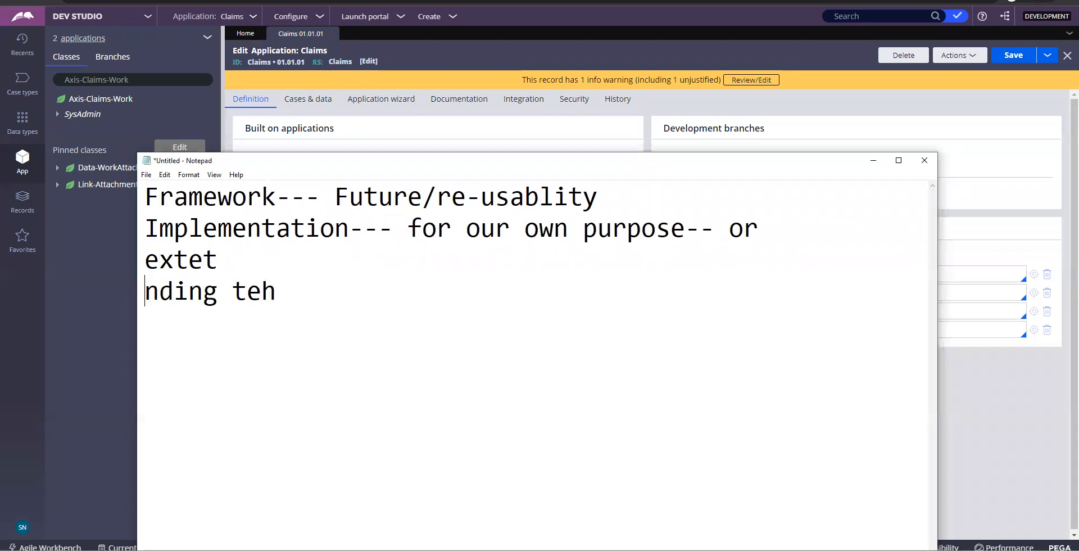
key(BackSpace)
key(BackSpace)
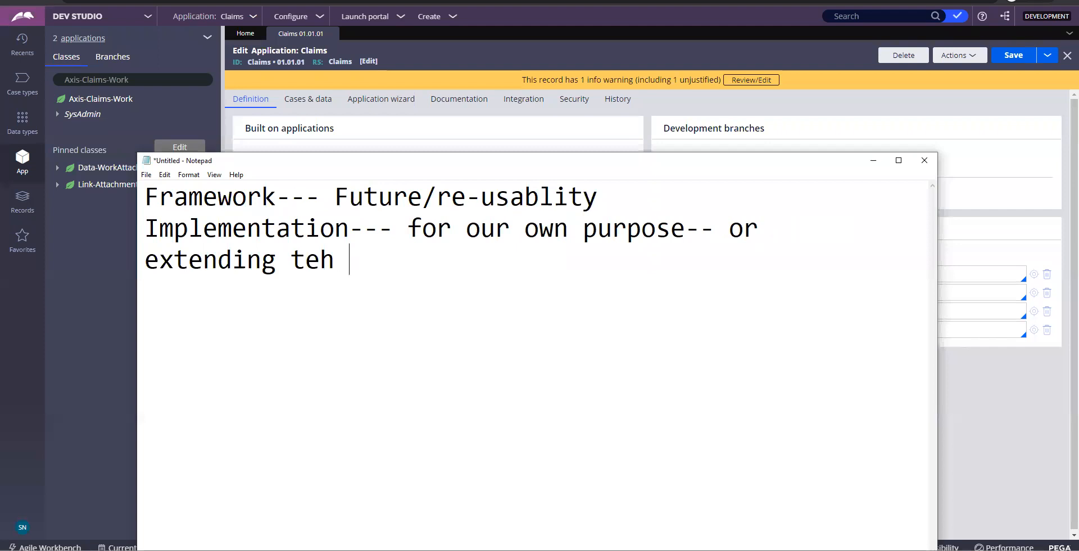
key(BackSpace)
key(BackSpace)
key(BackSpace)
text(he existin)
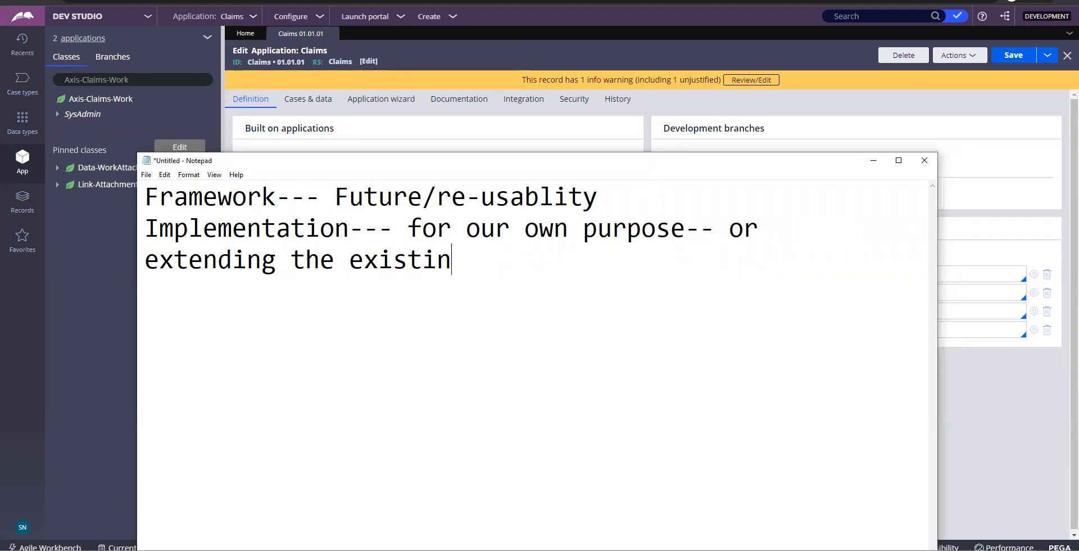
text(g application)
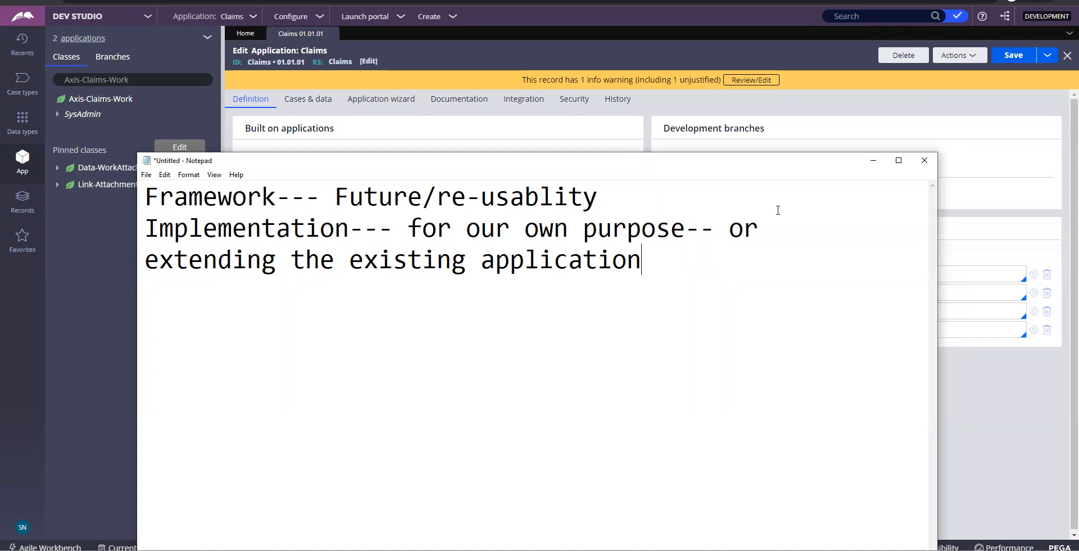
click(873, 160)
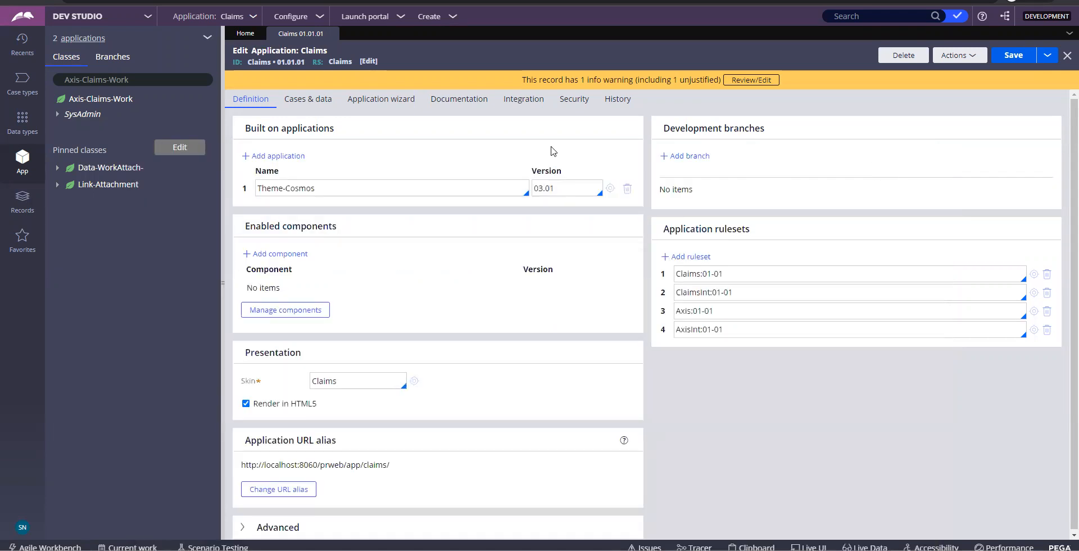
Highlight the Built on Theme-Cosmos application, the Claims skin, and the Claims 01-01 ruleset version
triple_click(300, 129)
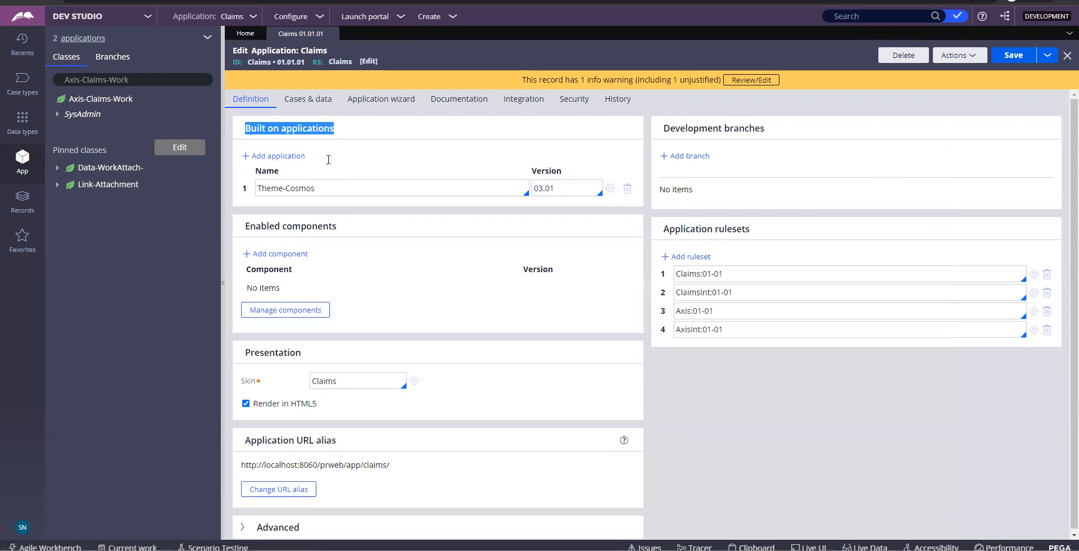
drag(327, 187, 256, 190)
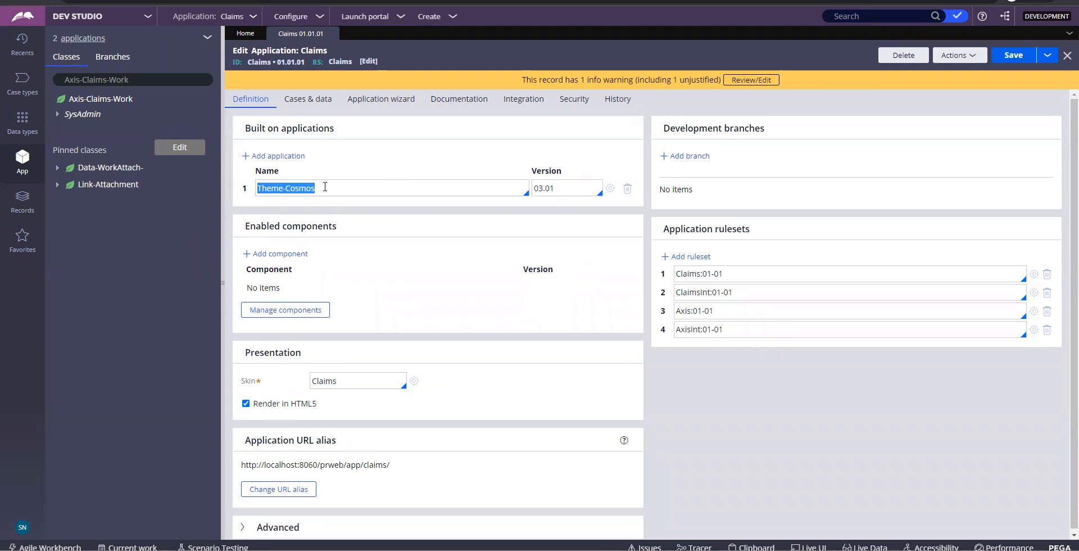
scroll(416, 383, down, 1)
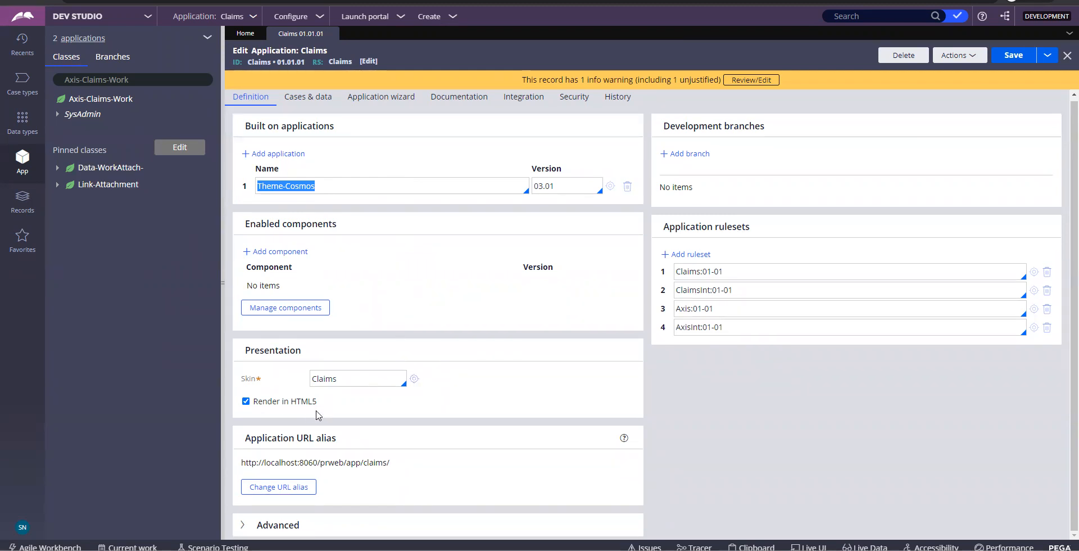
click(324, 382)
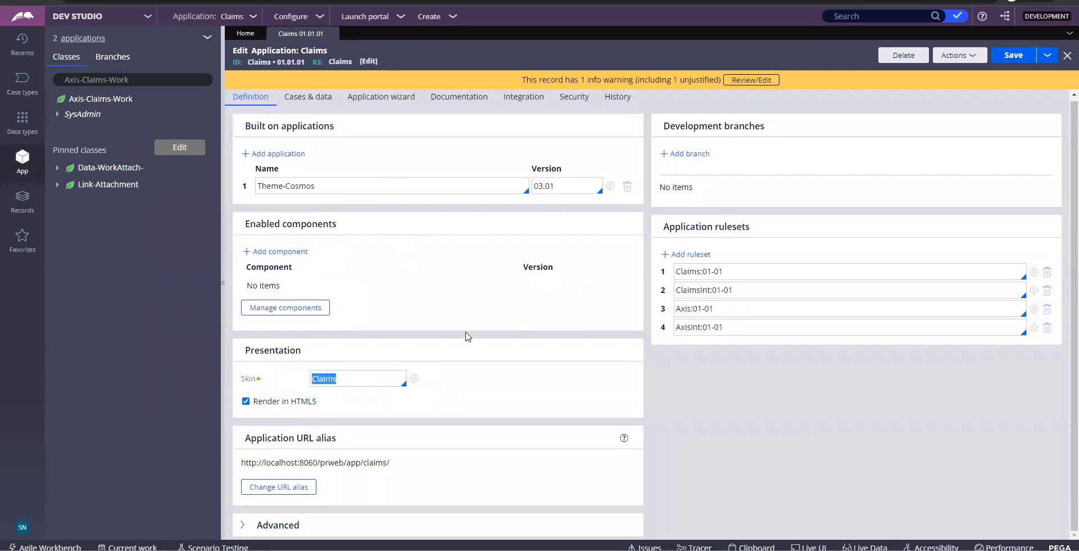
scroll(466, 336, up, 1)
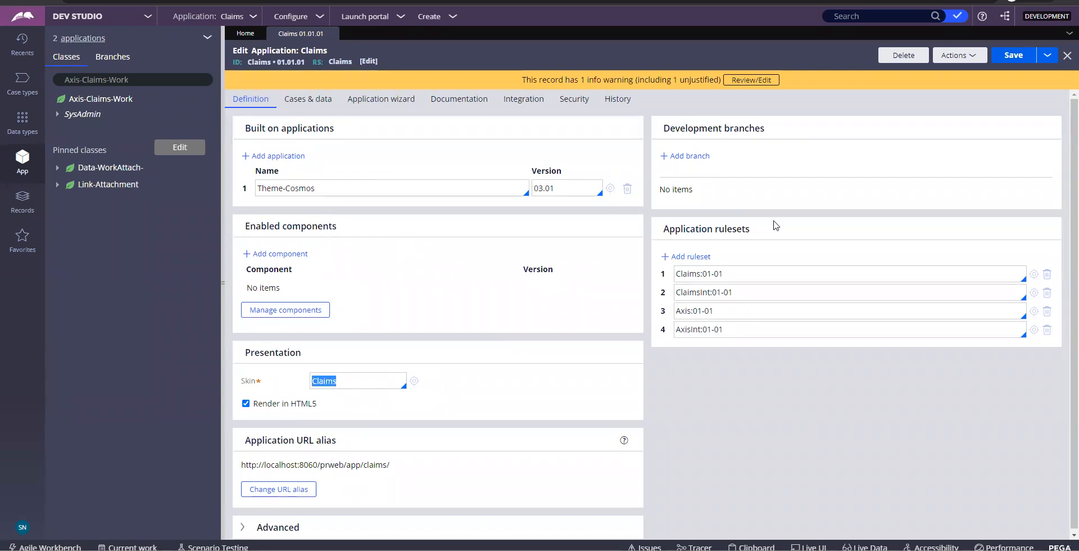
drag(752, 229, 665, 226)
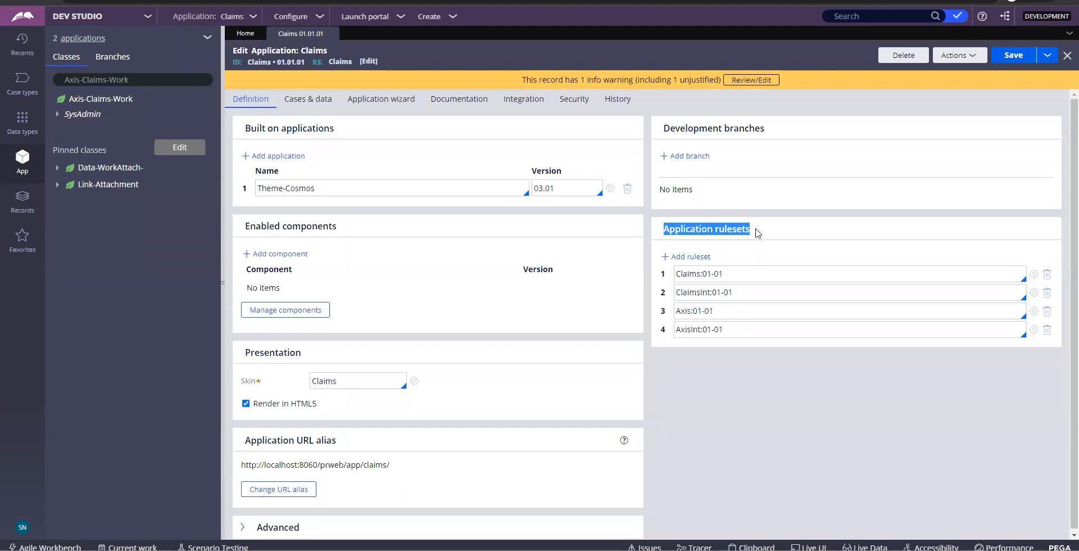
drag(727, 273, 705, 273)
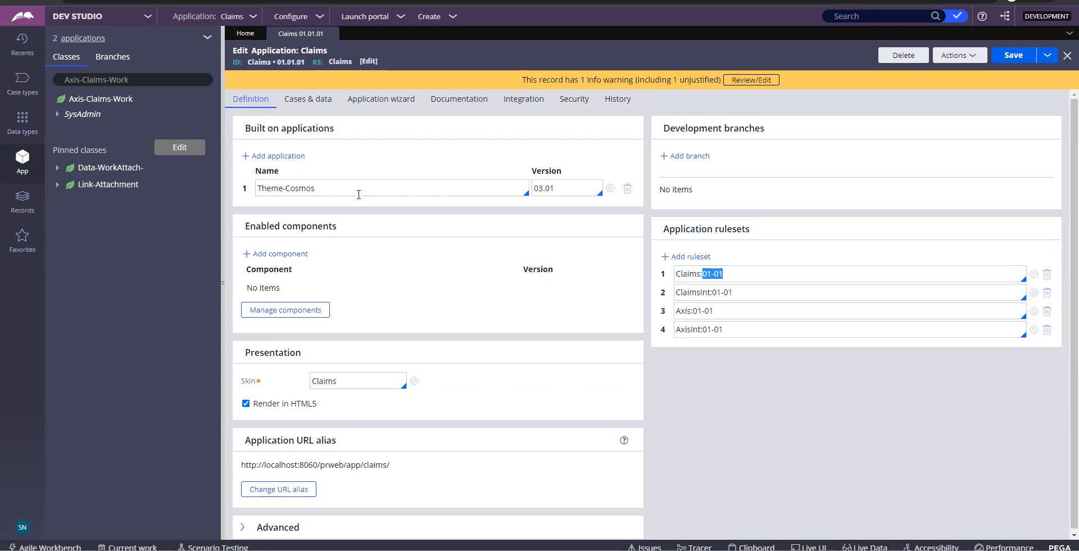
Bring Notepad back to the front and select all of its existing notes
click(596, 550)
click(382, 325)
key(ctrl+a)
Replace the notes with '01-01-01' and a 'major-minor-patch' line beneath it
key(BackSpace)
text(01-01-01)
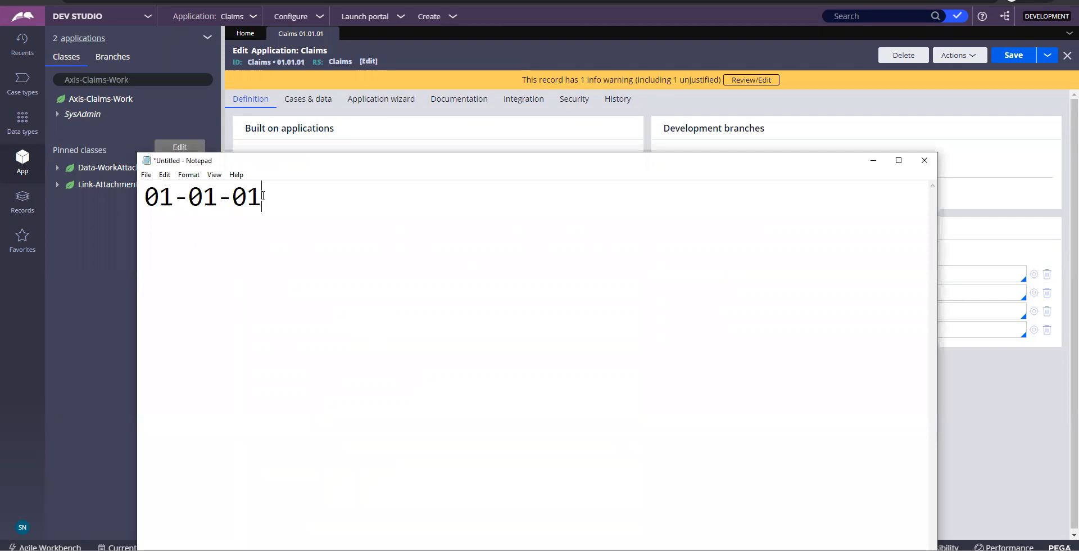
drag(263, 197, 150, 195)
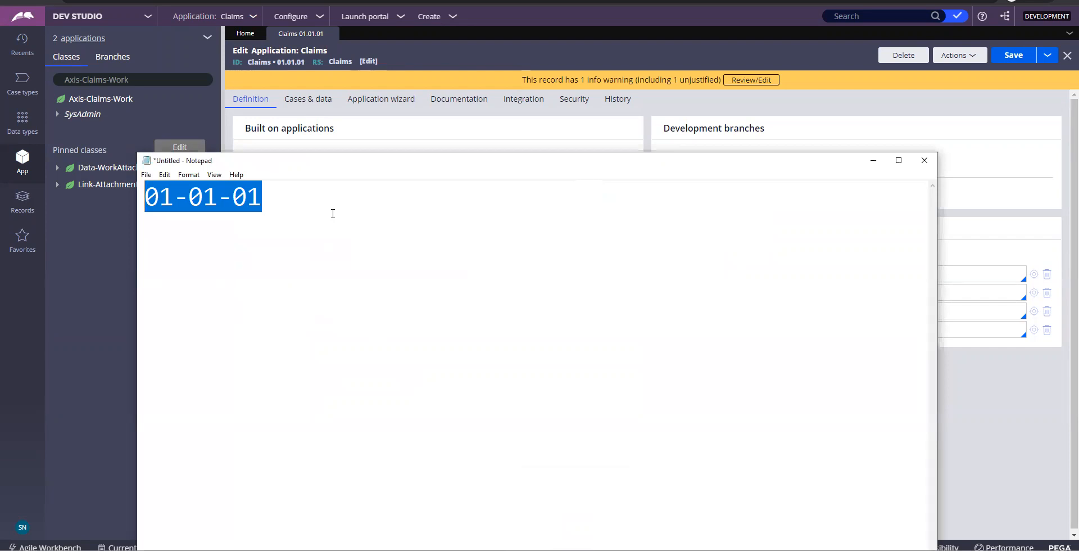
click(278, 201)
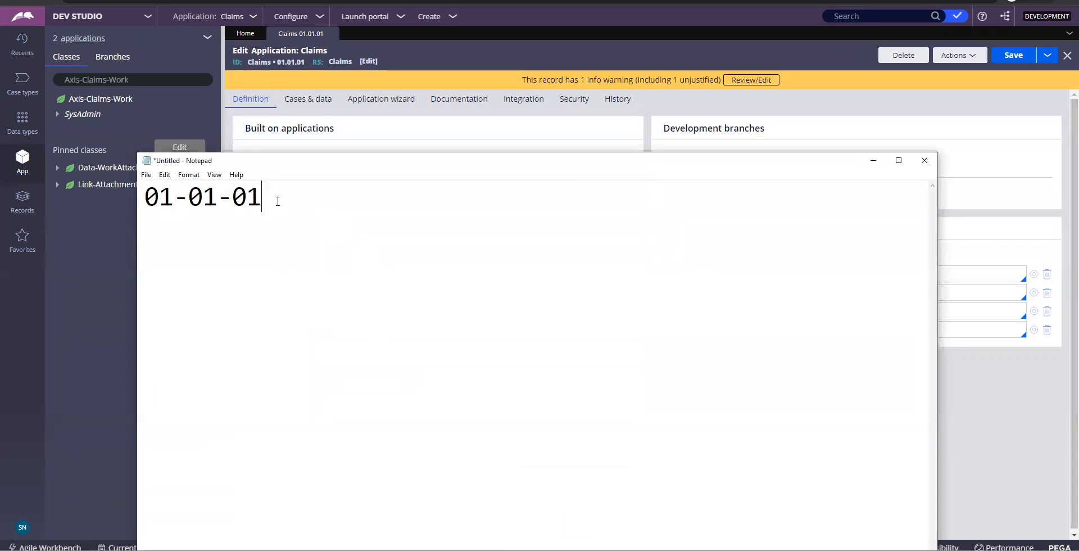
key(Return)
text(major-mino)
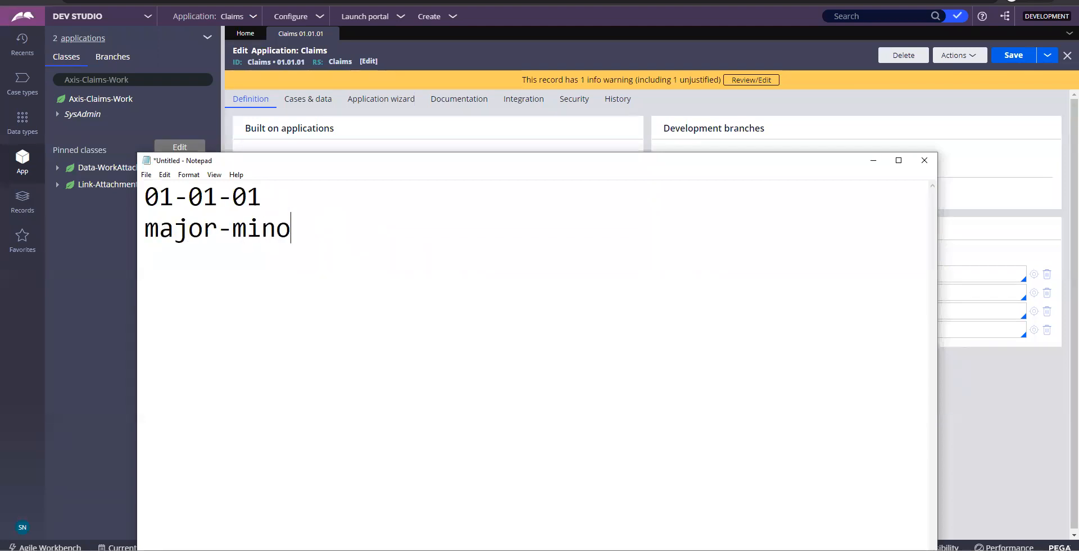
text(r-patch)
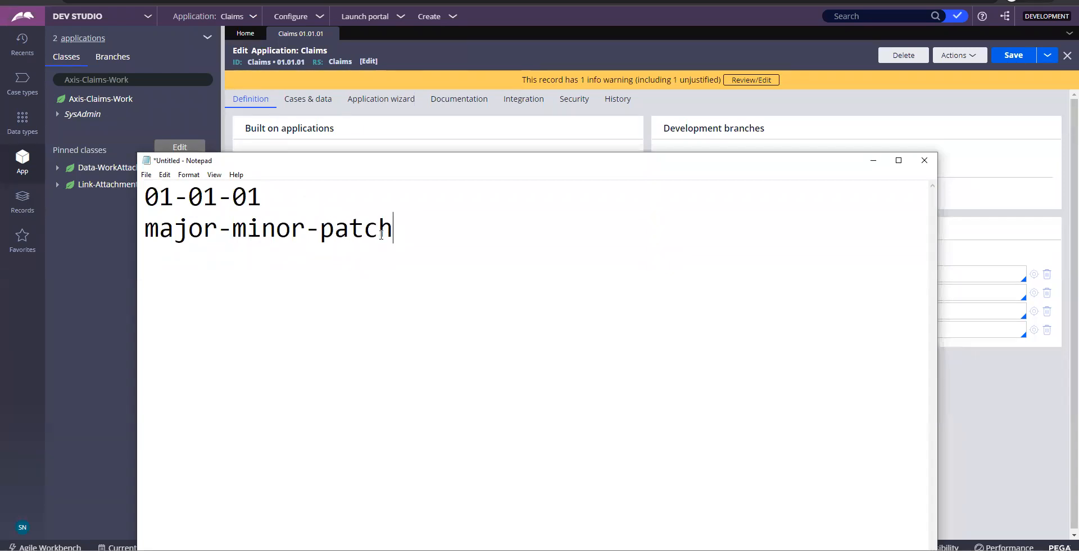
Highlight the patch, minor and major parts in turn, then delete both lines
drag(394, 232, 324, 238)
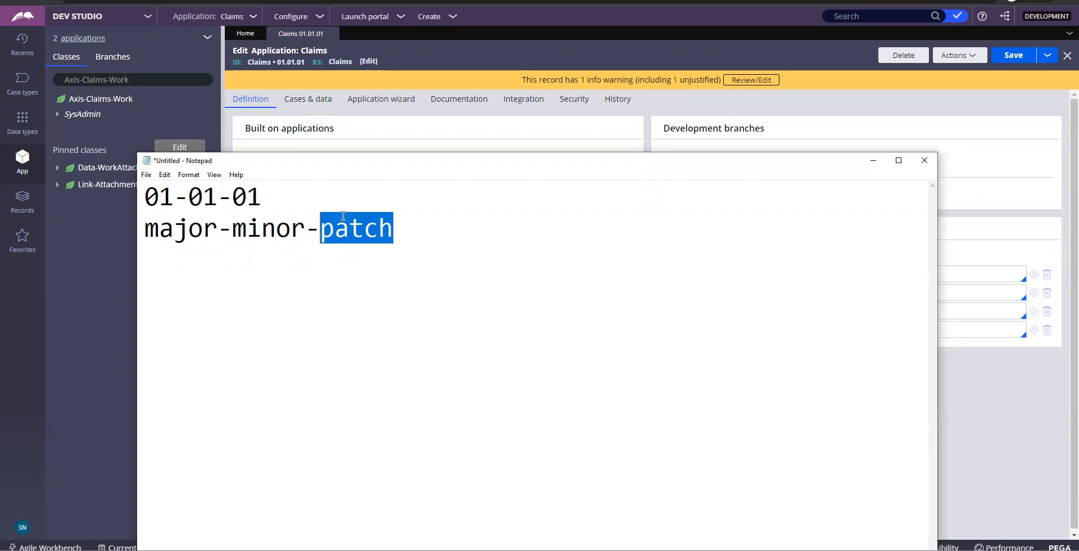
double_click(290, 227)
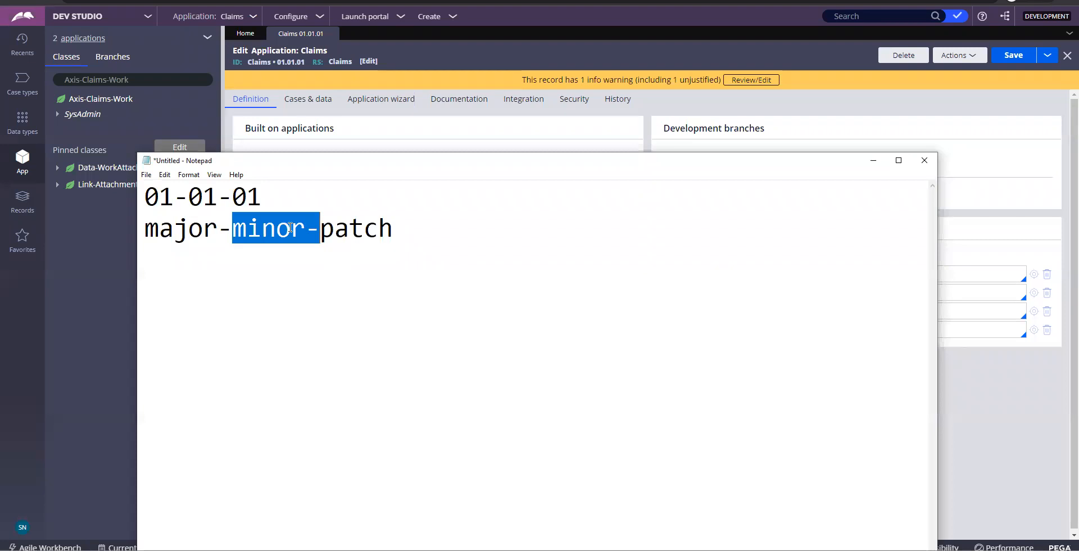
double_click(197, 230)
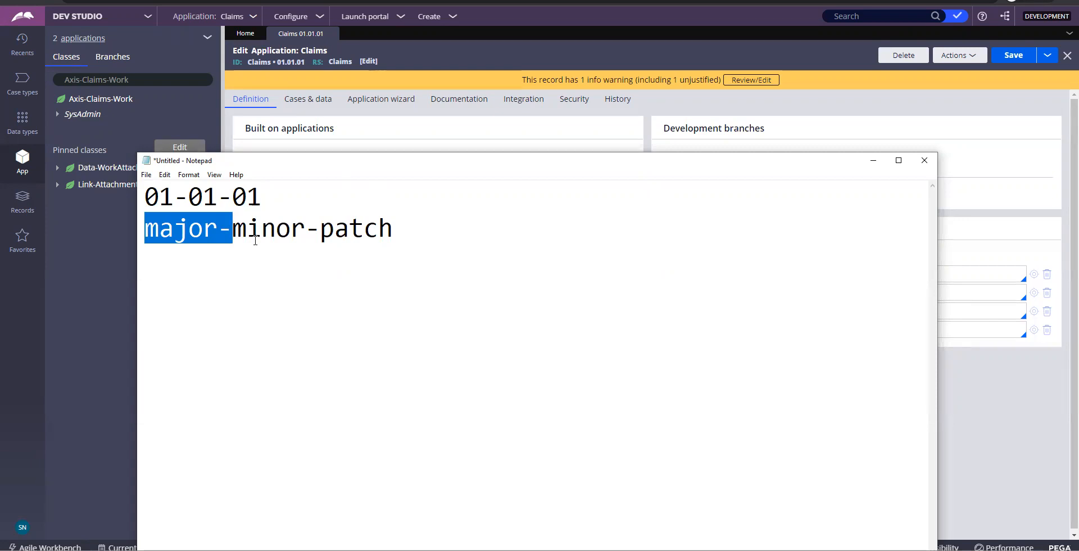
drag(409, 235, 143, 204)
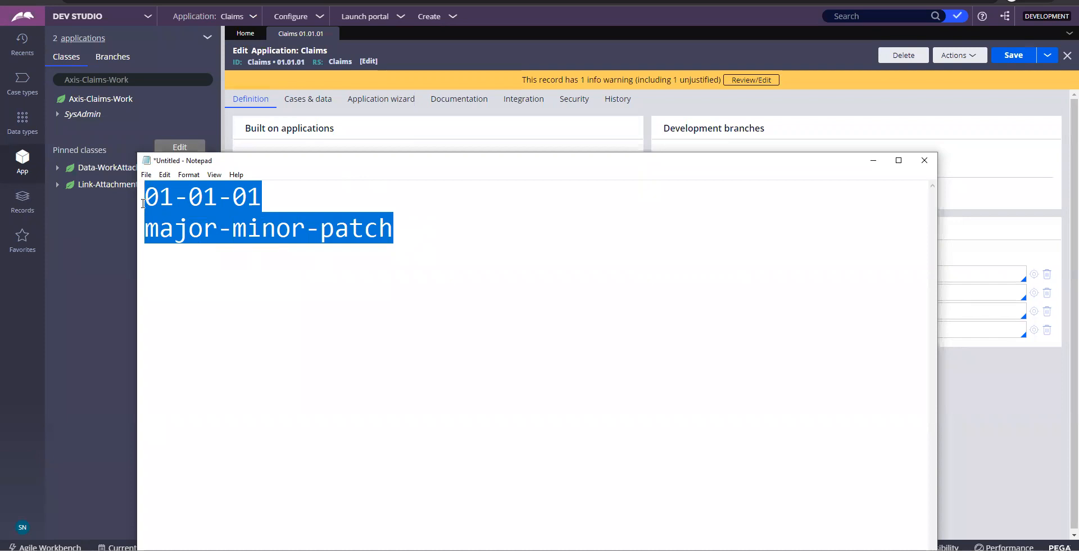
key(BackSpace)
Write 'Application version' and 'Ruleset version' headings, with 01.01.01 under Application version
text(Appli)
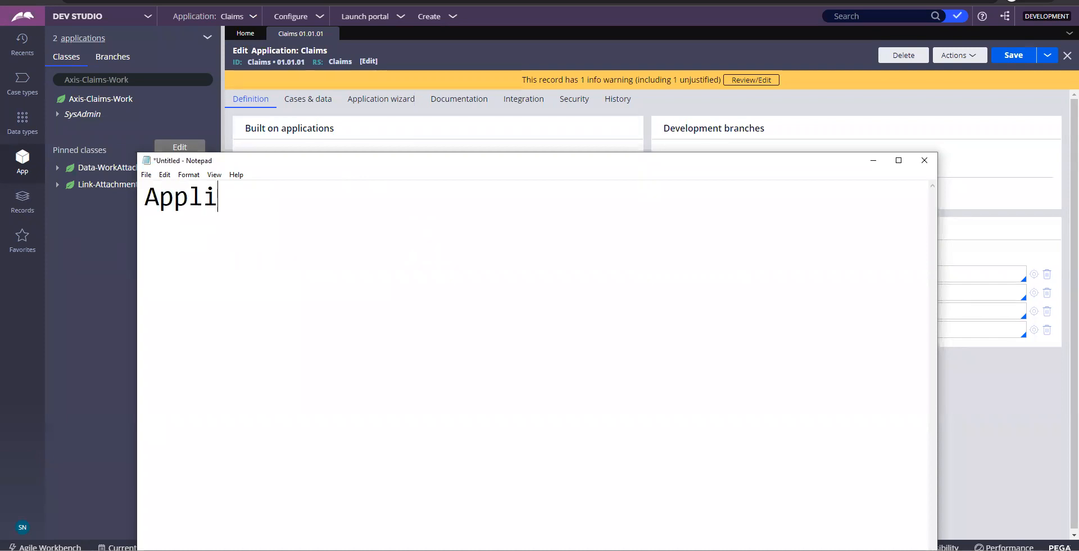
text(cation version)
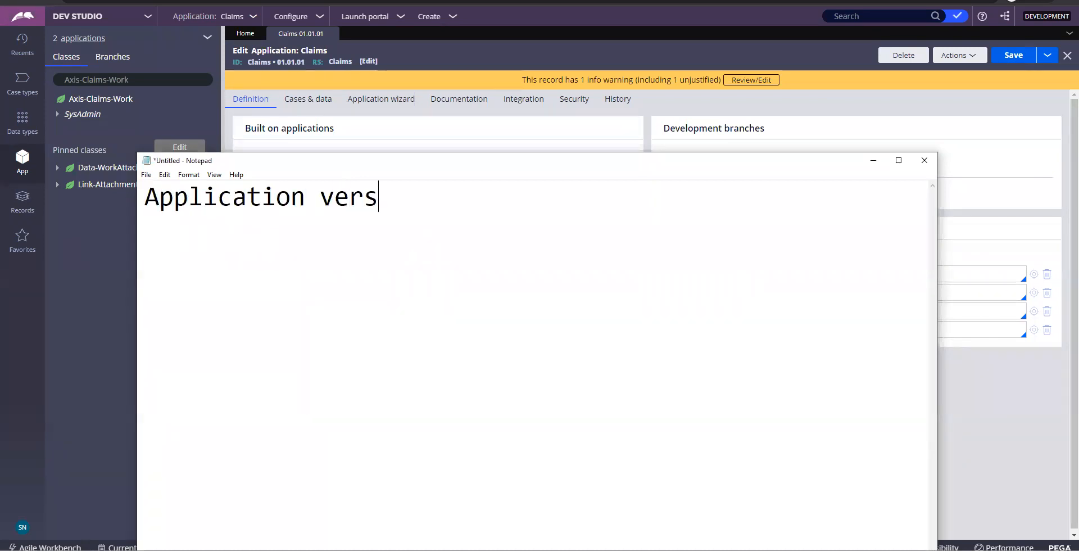
key(Return)
key(Return)
text(Ruleset v)
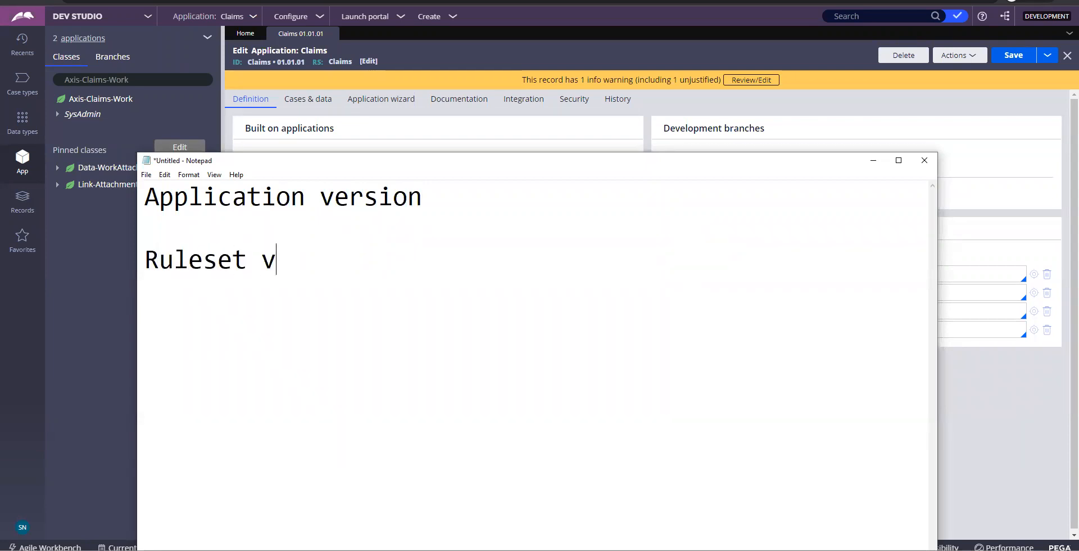
text(ersion)
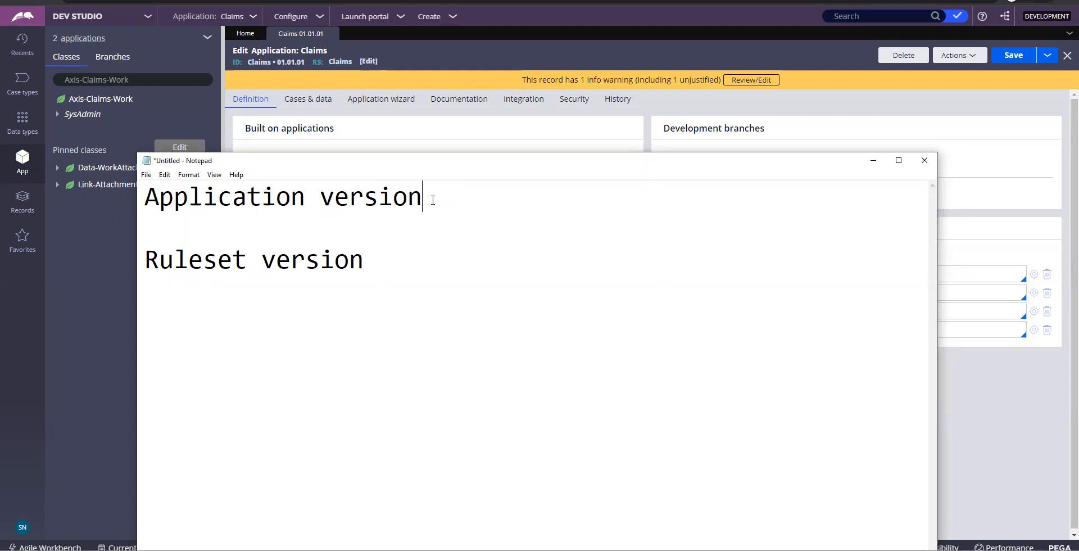
key(Return)
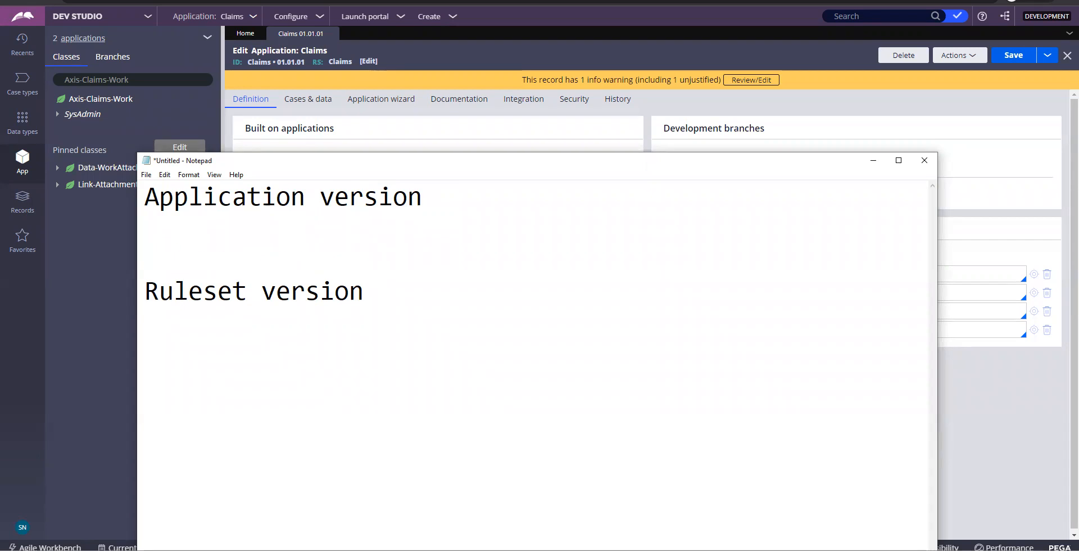
text(01.01.01)
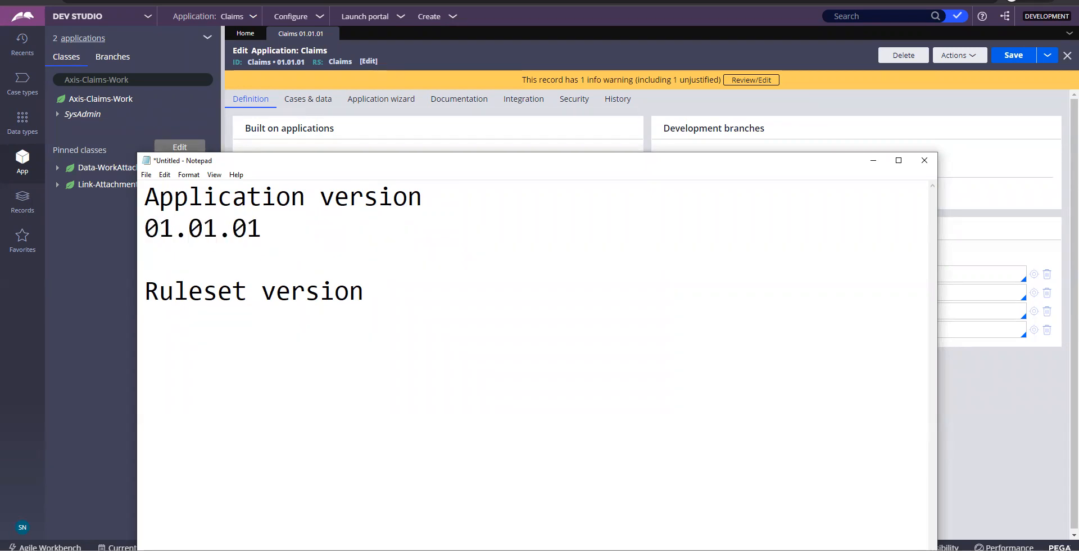
double_click(178, 237)
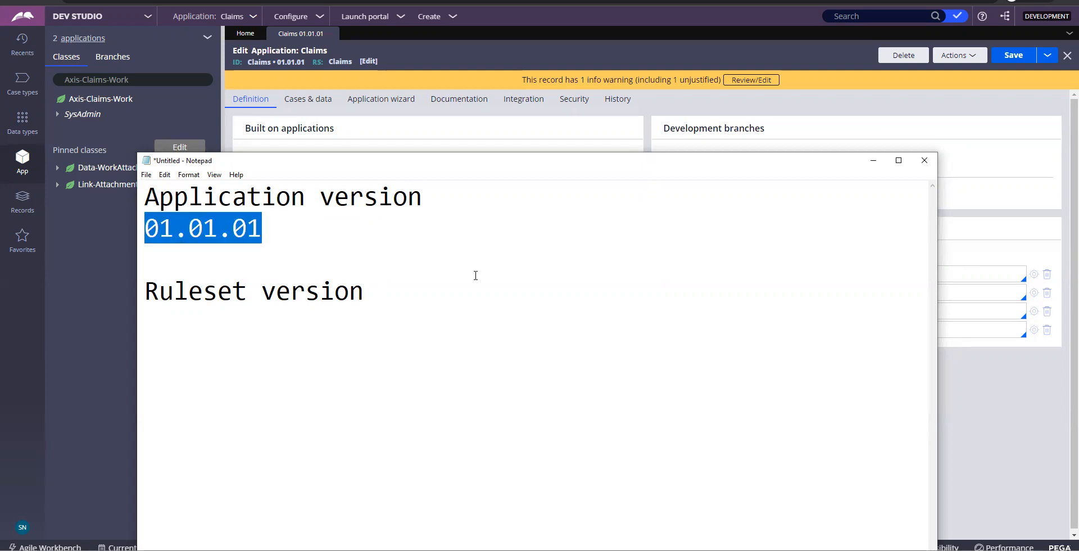
Add 01-01-01 under Ruleset version, select all the notes, and hide Notepad
click(364, 306)
key(Return)
text(0)
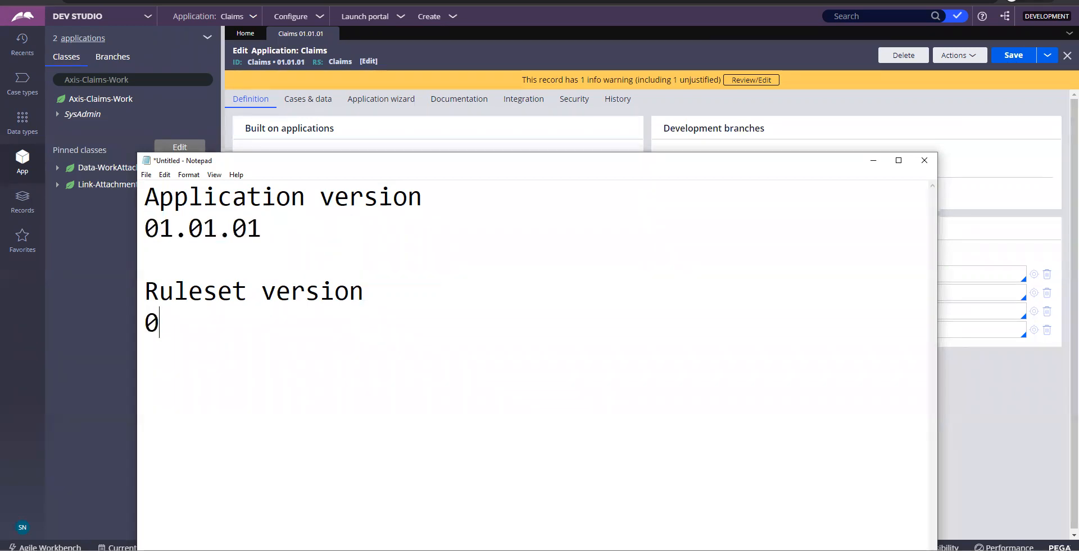
text(1-01-01)
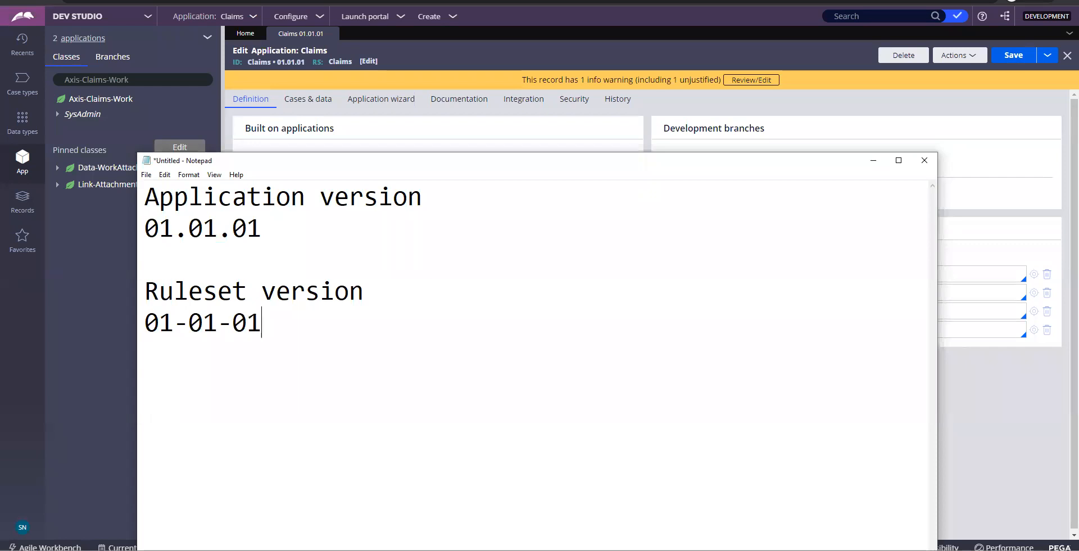
drag(298, 330, 135, 191)
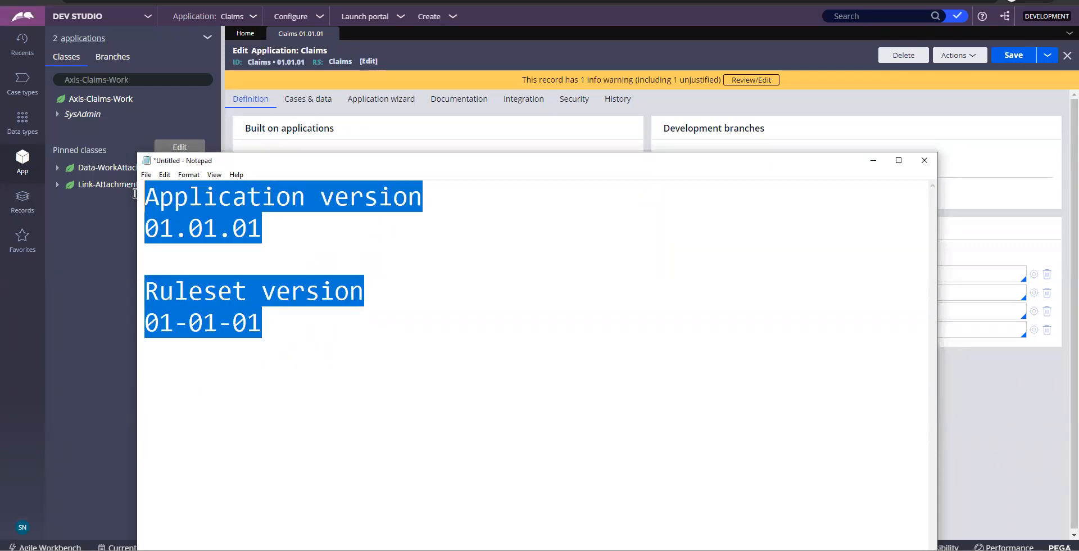
click(873, 161)
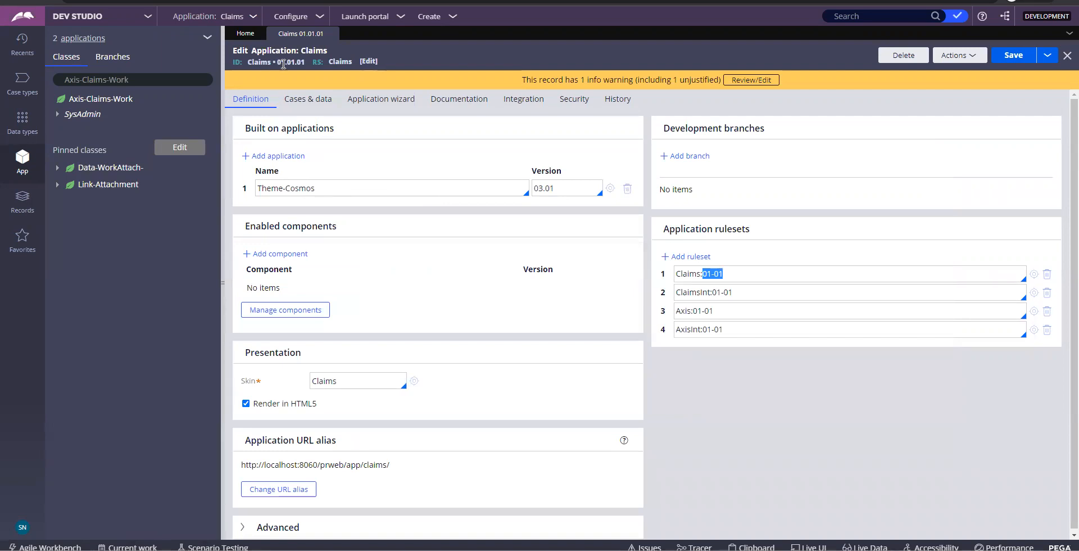
double_click(322, 185)
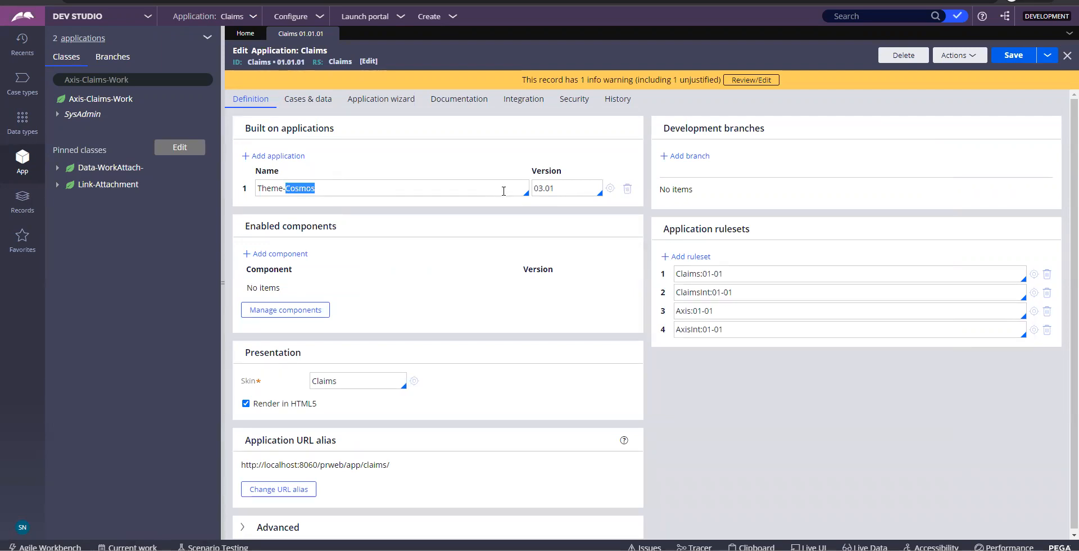
drag(565, 187, 534, 188)
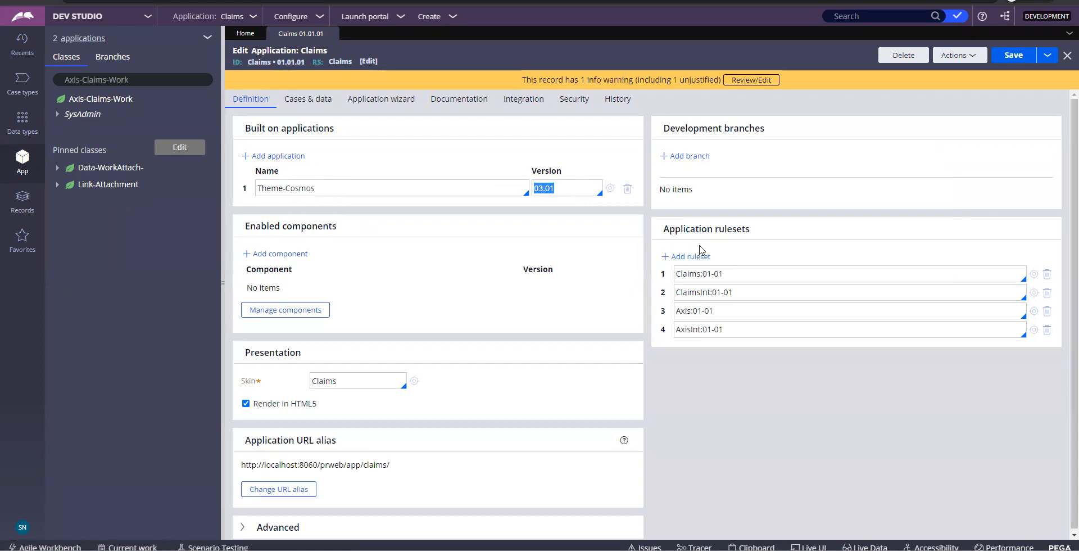
double_click(715, 274)
key(alt+Tab)
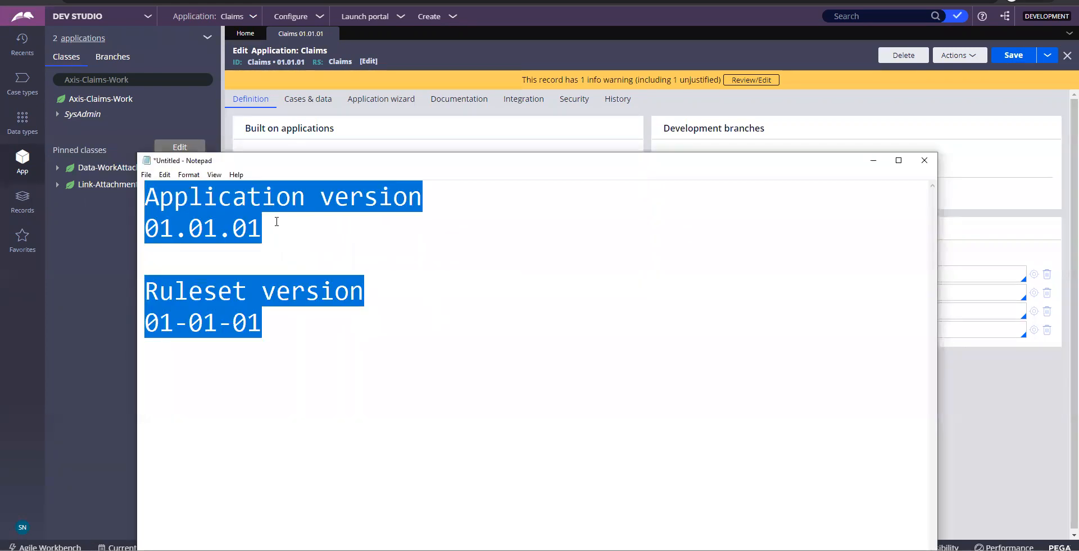
click(262, 198)
drag(222, 237, 228, 237)
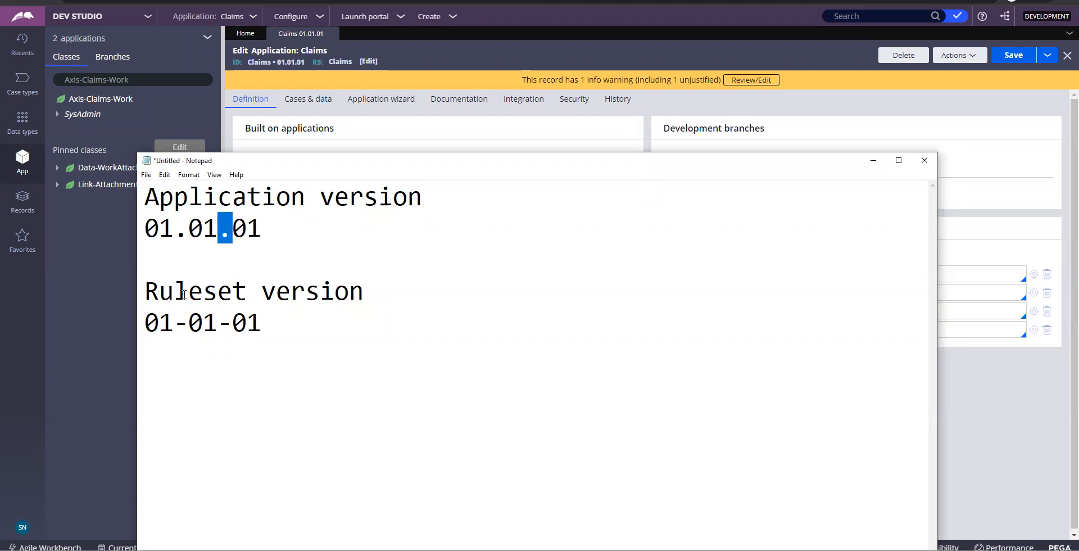
click(181, 324)
double_click(181, 323)
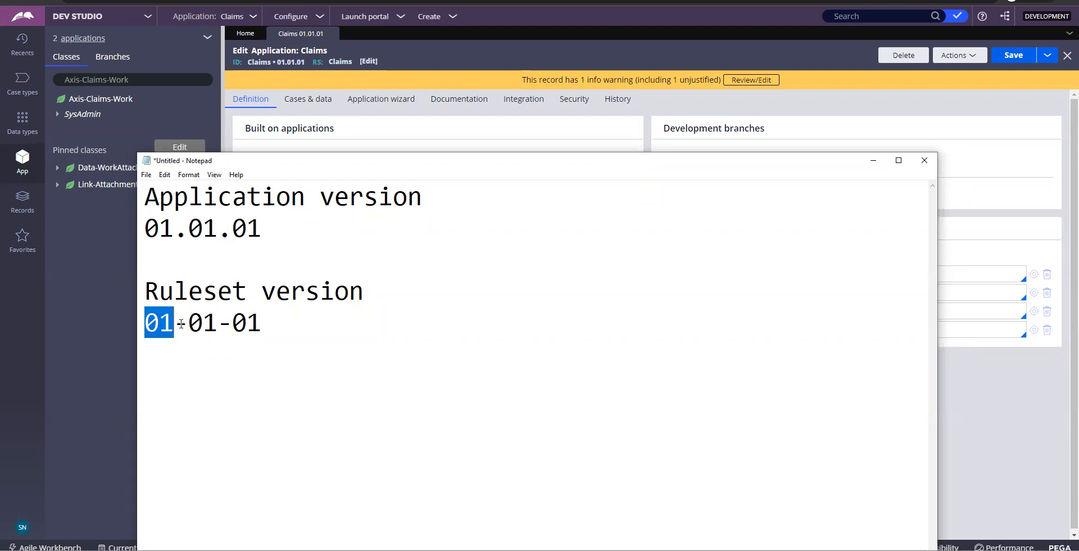
click(873, 160)
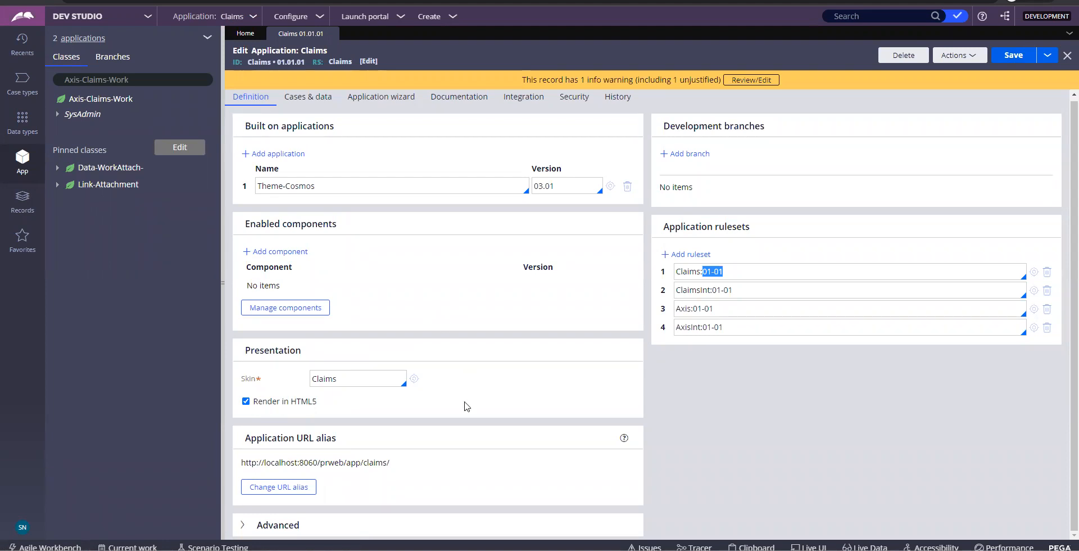
triple_click(351, 466)
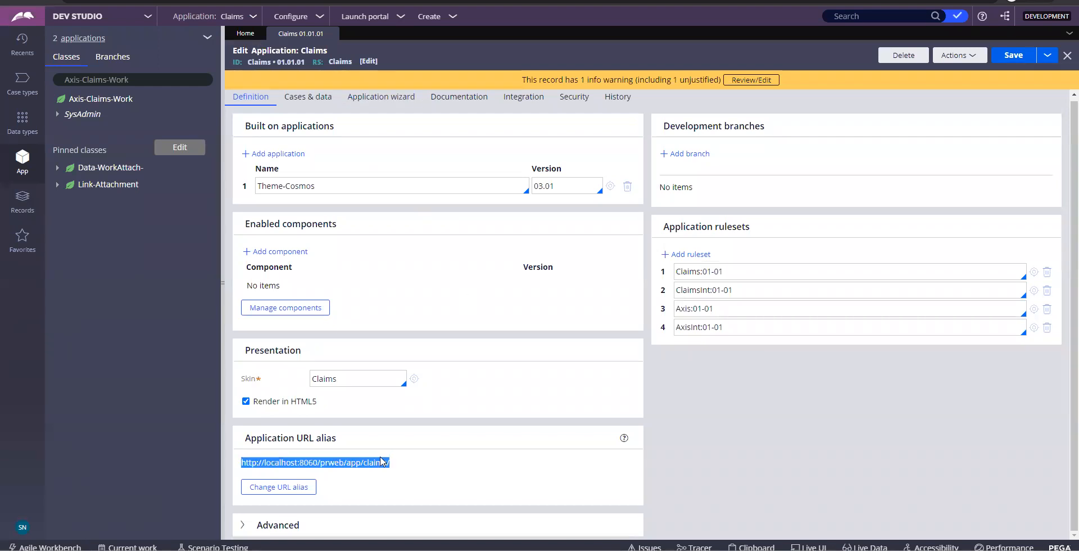
scroll(462, 407, up, 1)
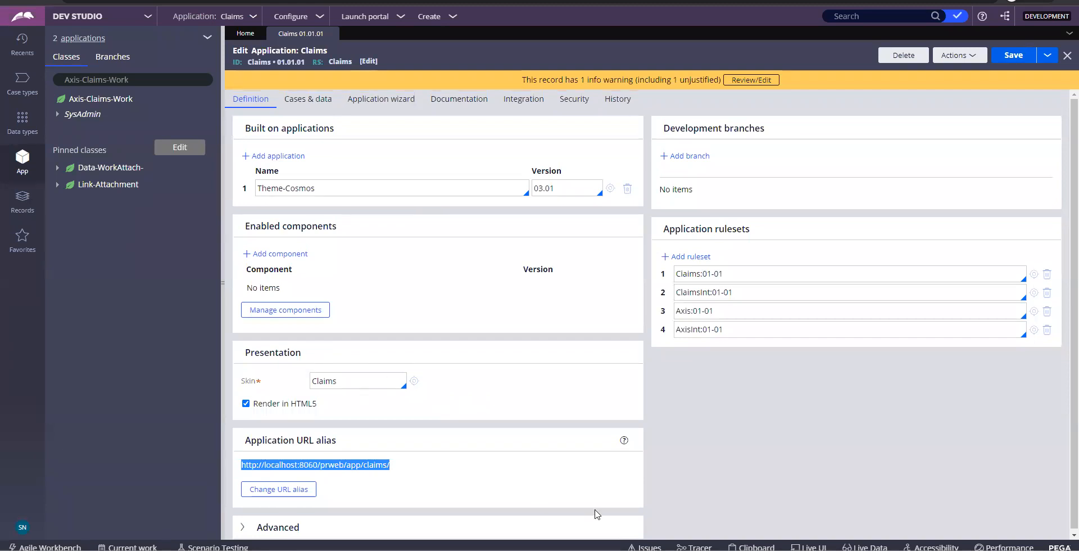
key(super+r)
Launch Microsoft Paint from the Run dialog to get a blank canvas
text(notepad)
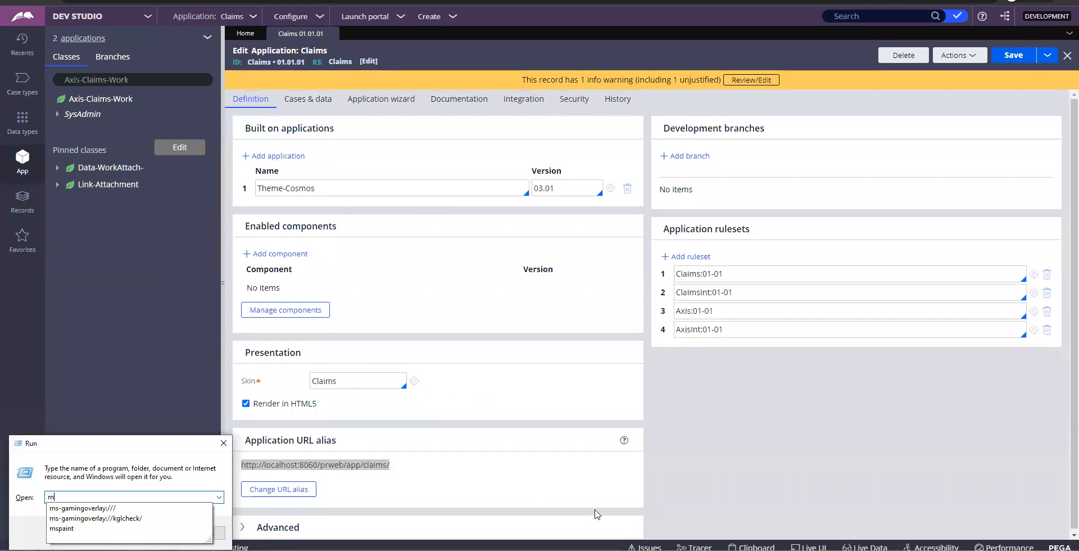
key(Return)
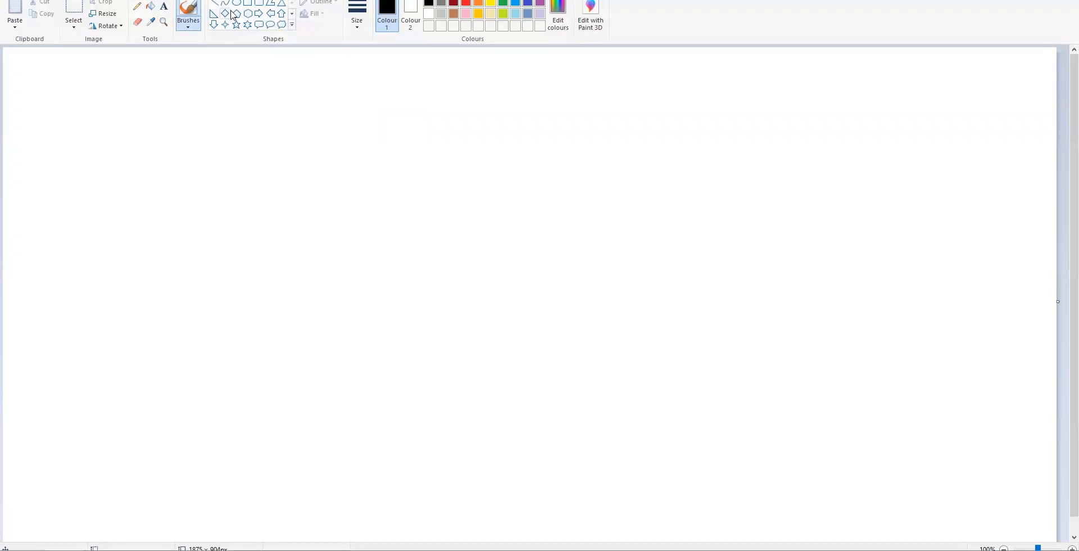
Draw three nested rectangles, each one enclosing the previous, near the canvas centre
click(247, 3)
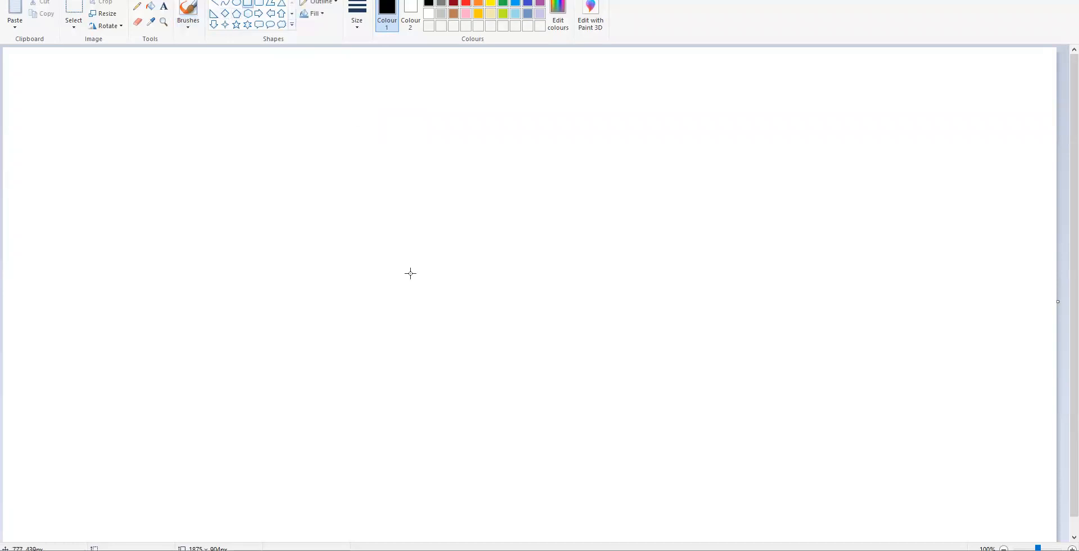
mouse_move(391, 253)
mouse_down()
mouse_move(454, 299)
mouse_move(588, 329)
mouse_up()
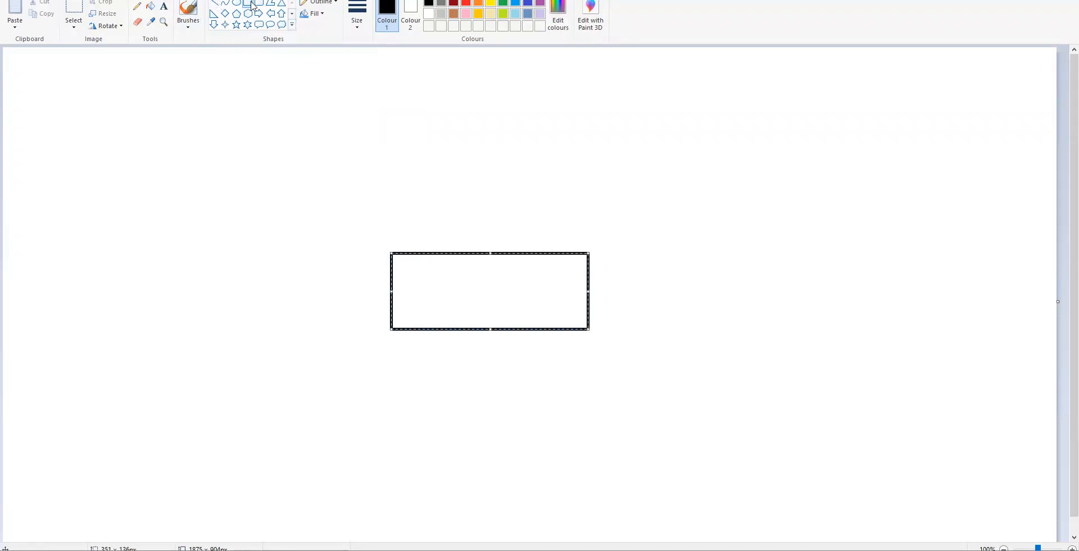
drag(311, 206, 671, 381)
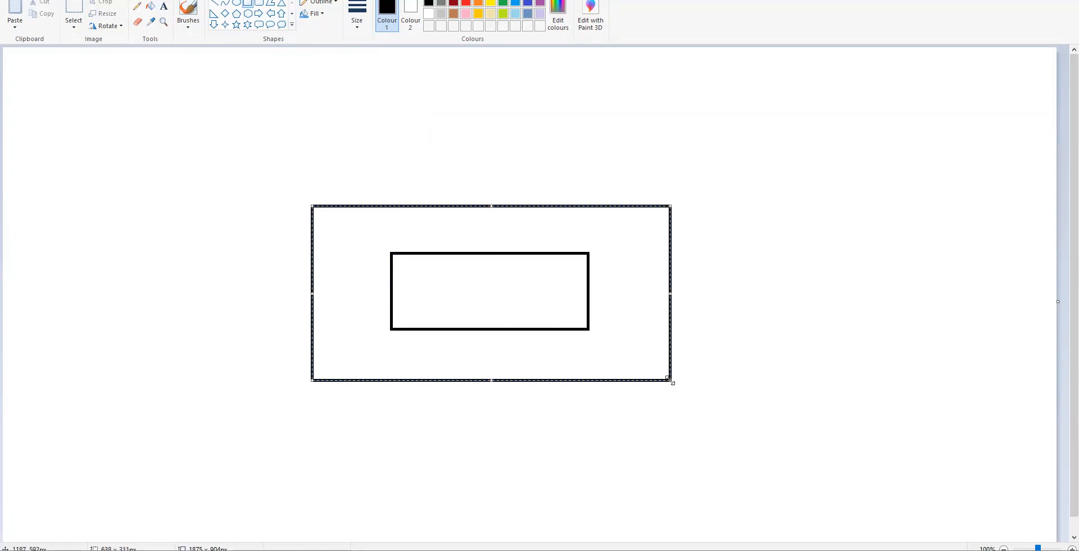
click(246, 5)
drag(224, 172, 730, 450)
Label the innermost rectangle 'Property'
click(164, 6)
click(413, 265)
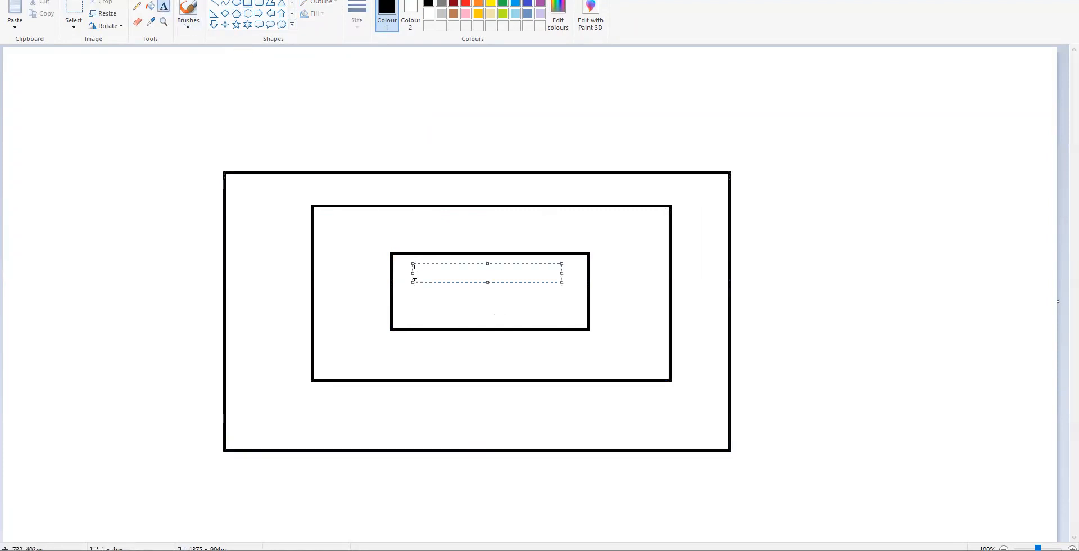
text(POr)
key(BackSpace)
key(BackSpace)
text(r)
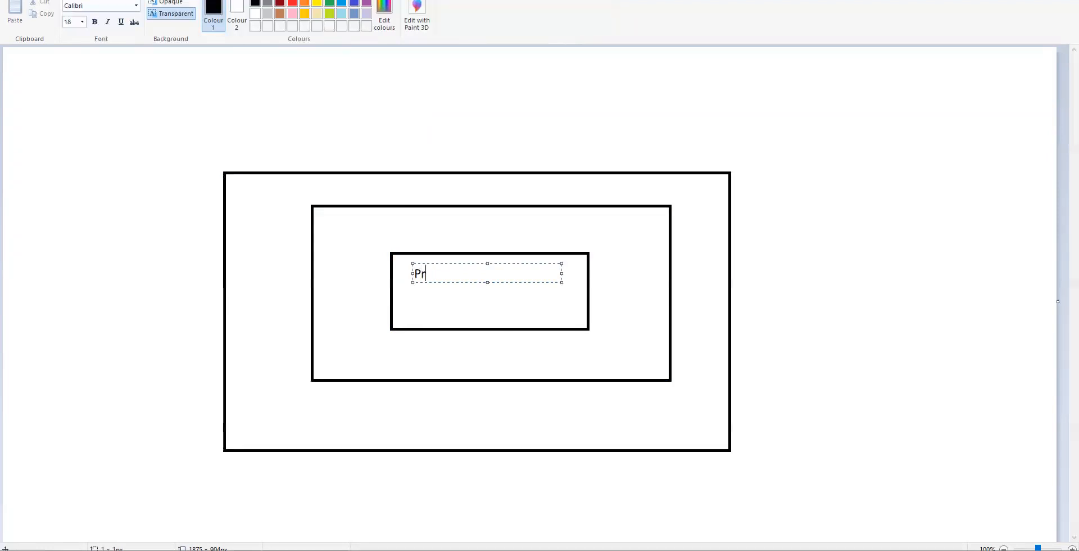
text(operty)
click(412, 223)
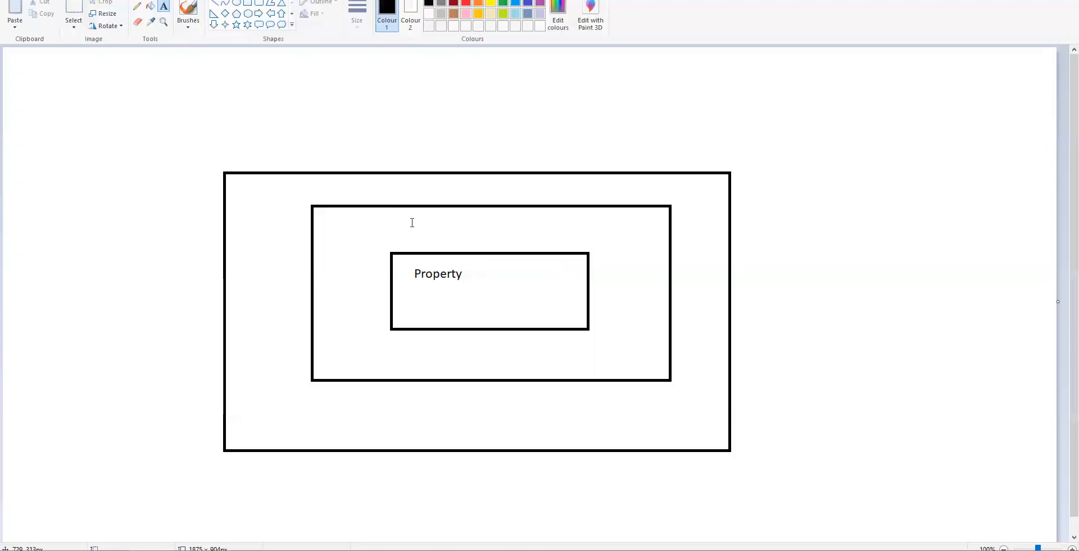
Label the middle rectangle 'Section' and the outer rectangle 'Flow action'
click(412, 222)
text(Sect)
text(ioon)
key(BackSpace)
key(BackSpace)
text(n)
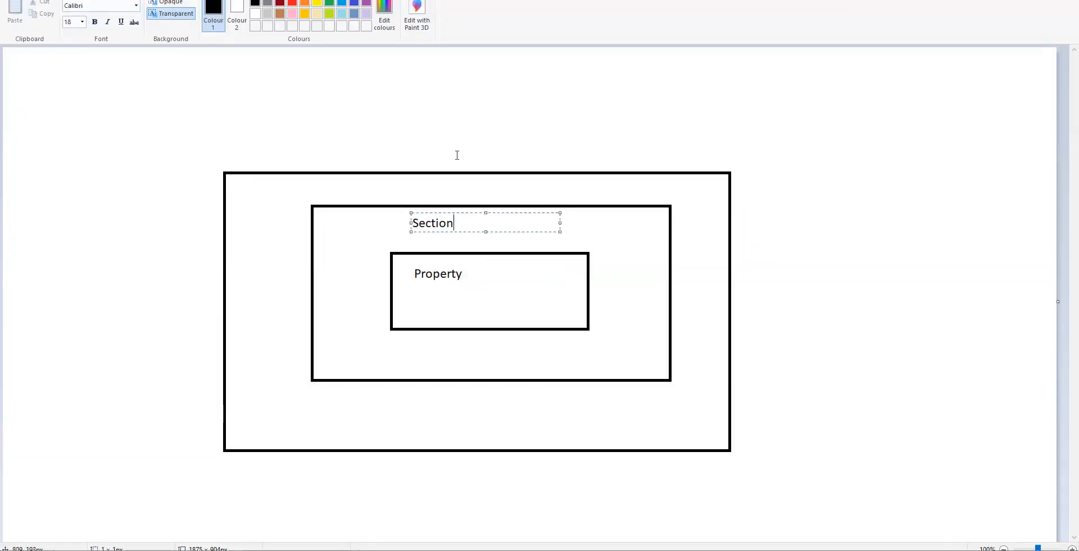
click(456, 157)
click(400, 159)
text(F)
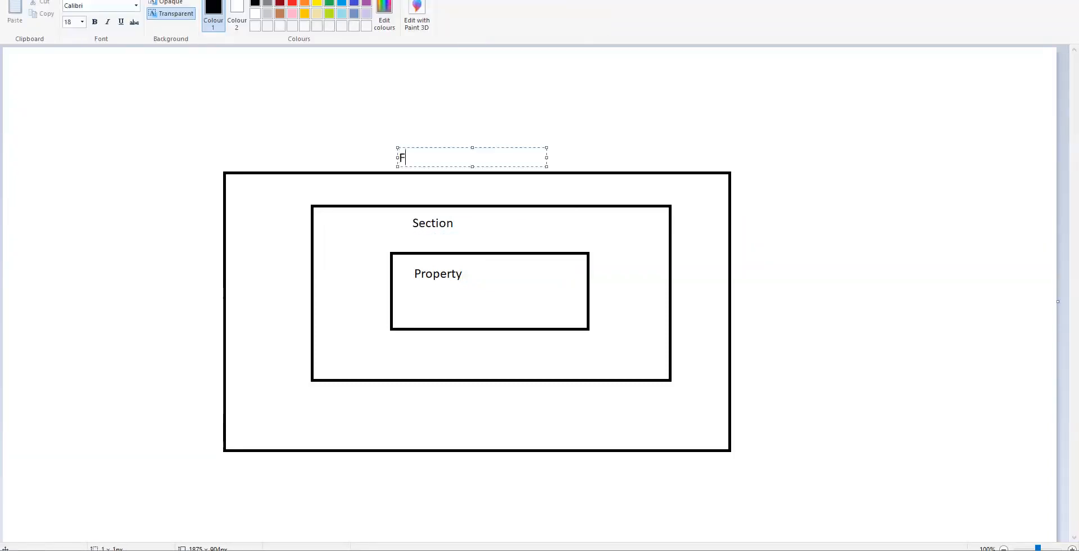
text(low action)
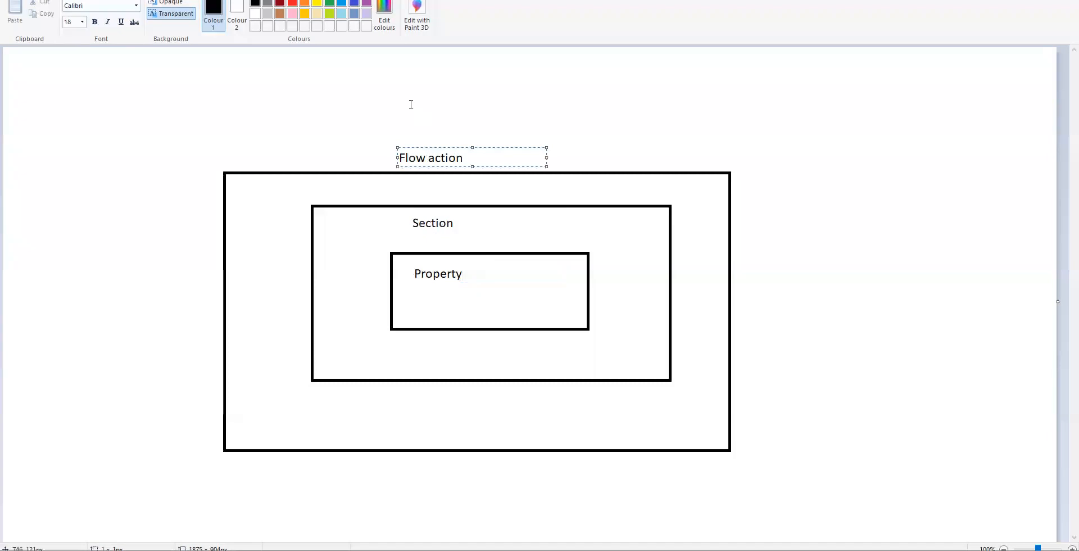
click(289, 54)
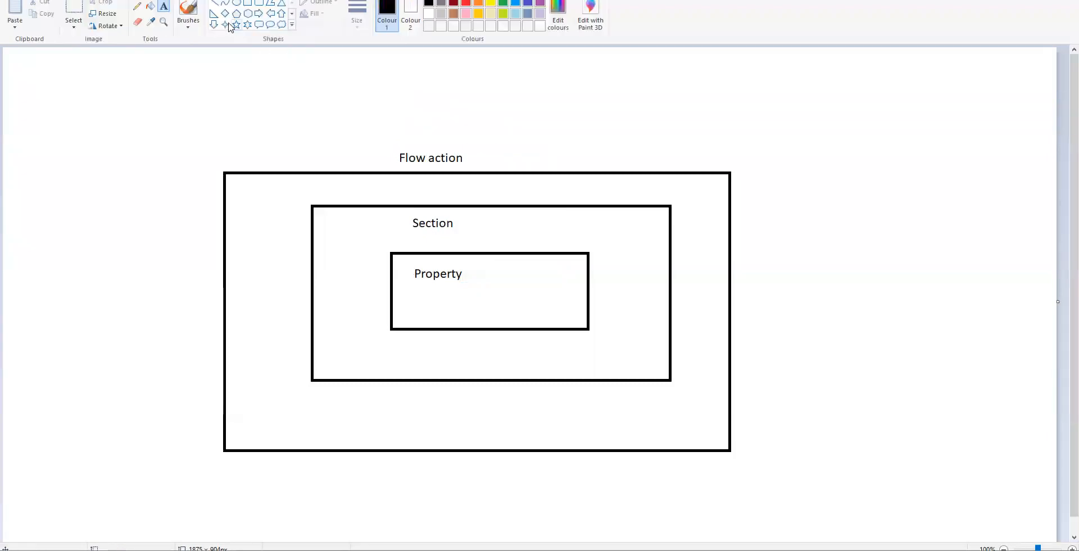
Draw a large rounded rectangle around the whole diagram
click(258, 3)
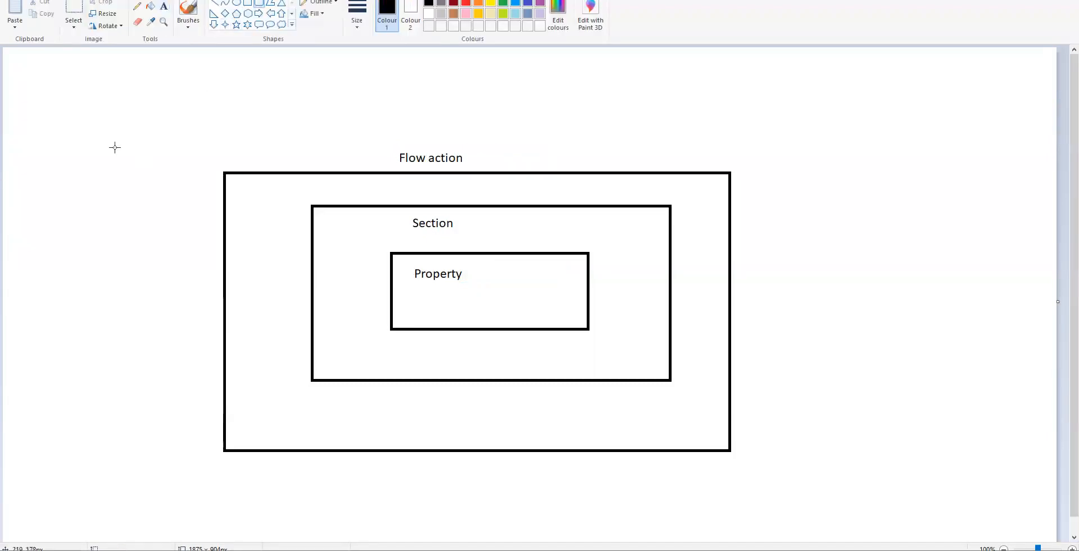
drag(103, 127, 327, 403)
drag(534, 459, 856, 510)
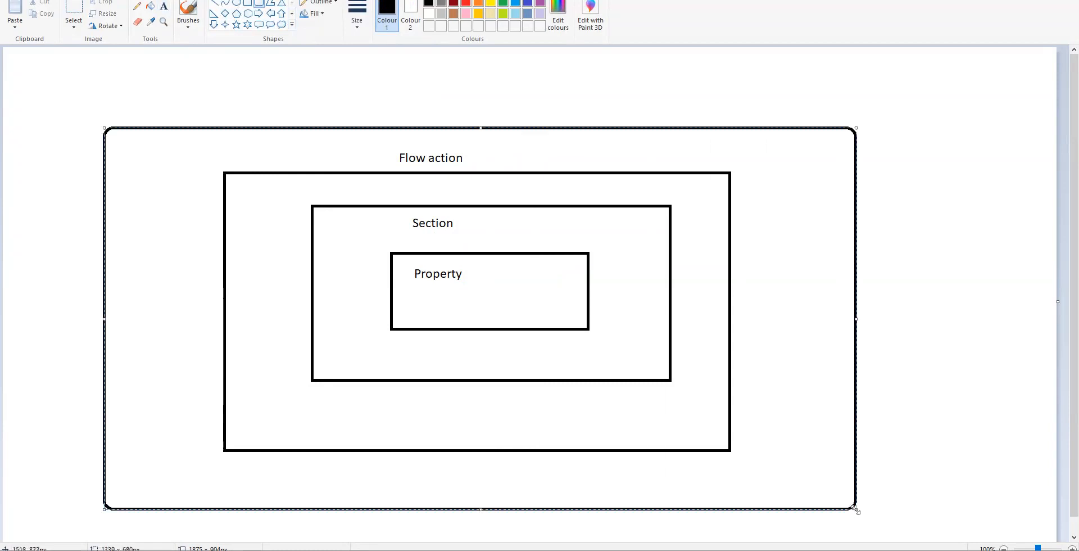
Label the rounded rectangle 'Flow', then return to the Claims application in Pega
click(164, 6)
click(318, 113)
text(FLow)
key(BackSpace)
key(BackSpace)
key(BackSpace)
text(low)
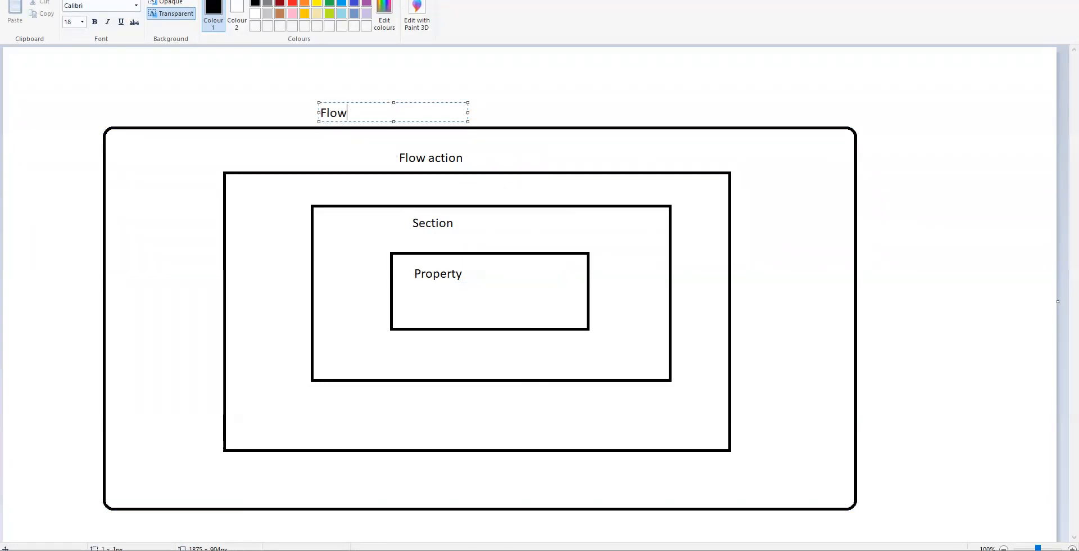
click(262, 104)
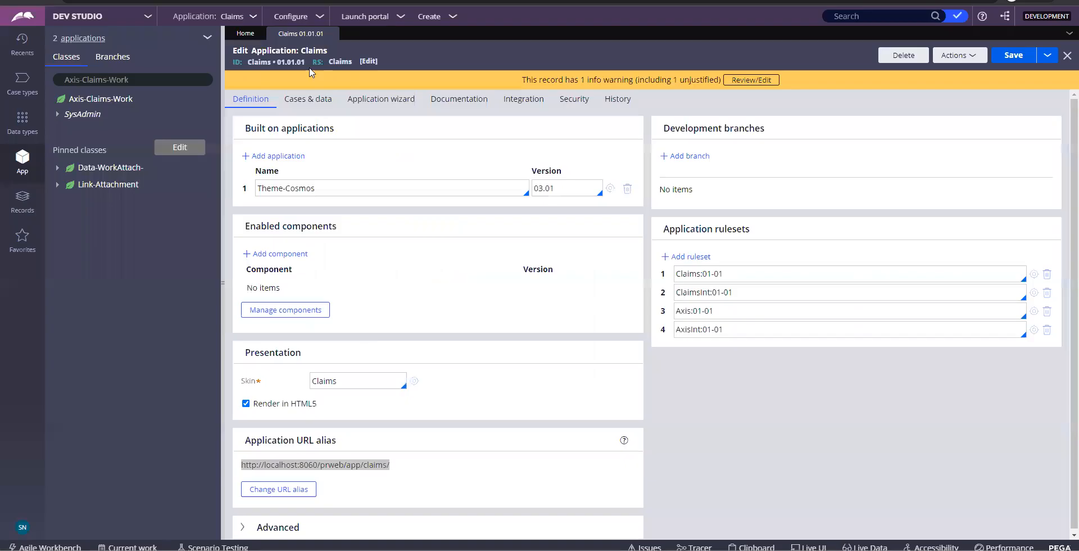
triple_click(314, 464)
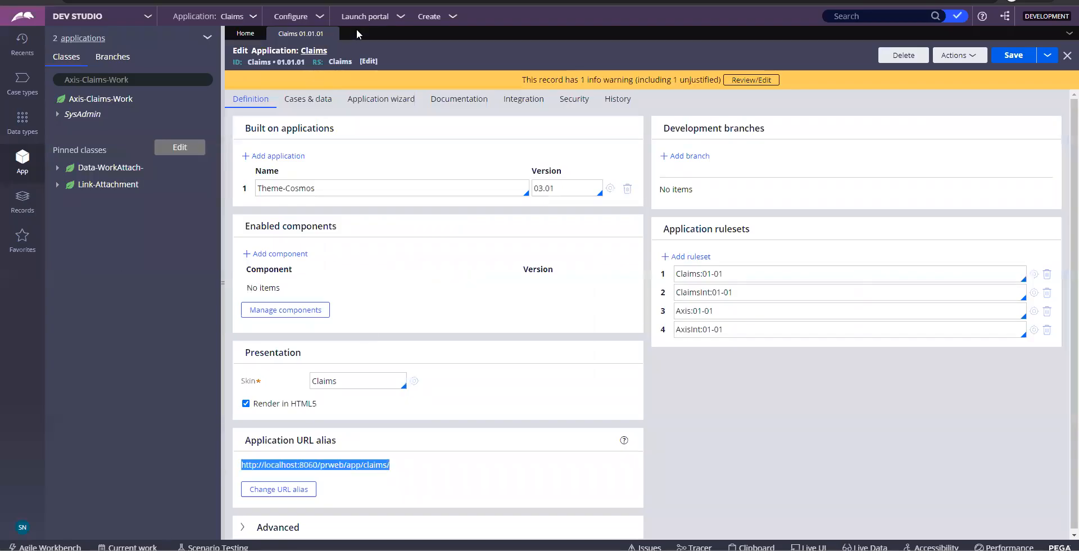
click(253, 20)
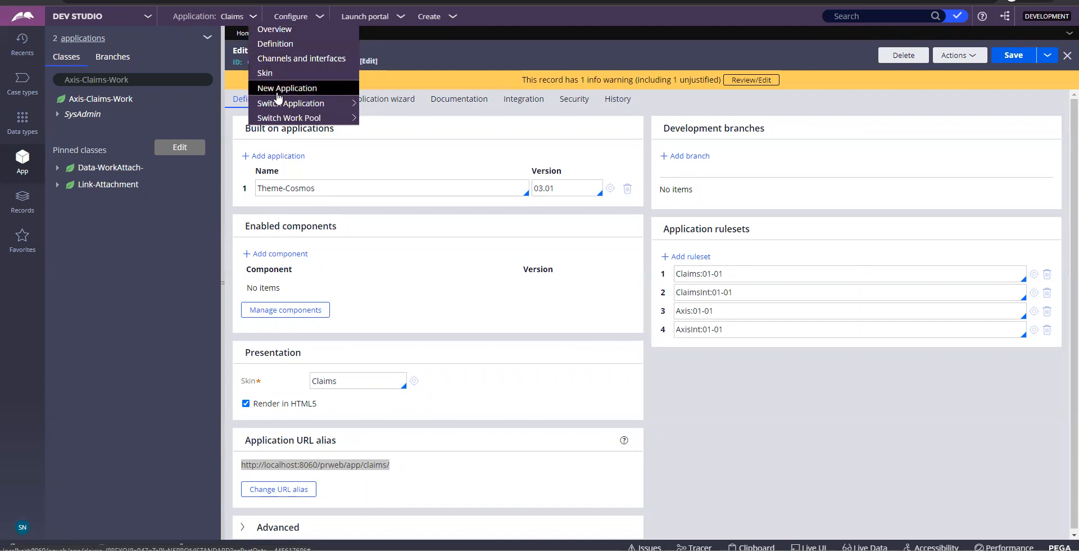
Switch from Claims to the Onboarding application and open its recent case
mouse_move(281, 103)
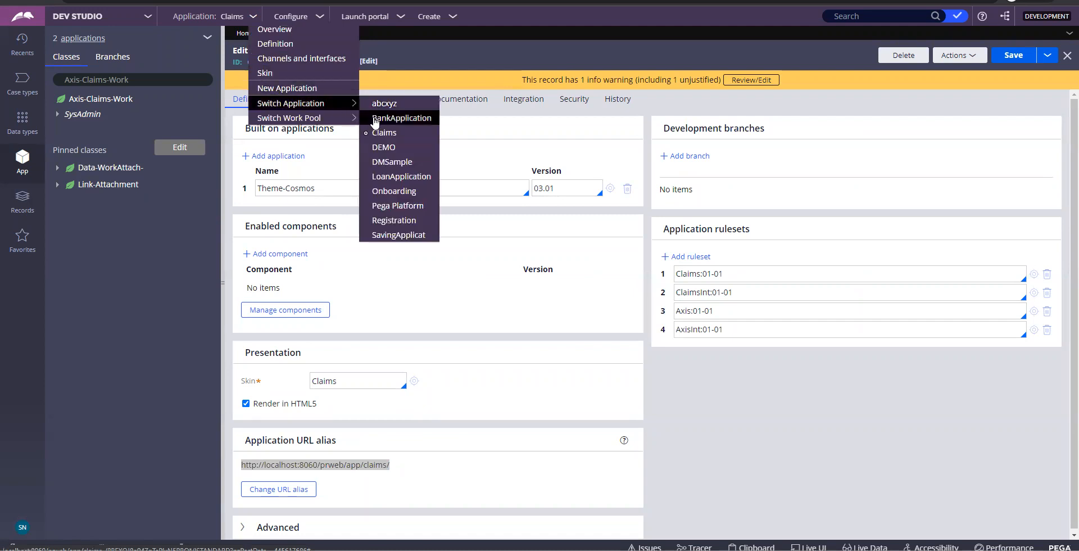
click(393, 191)
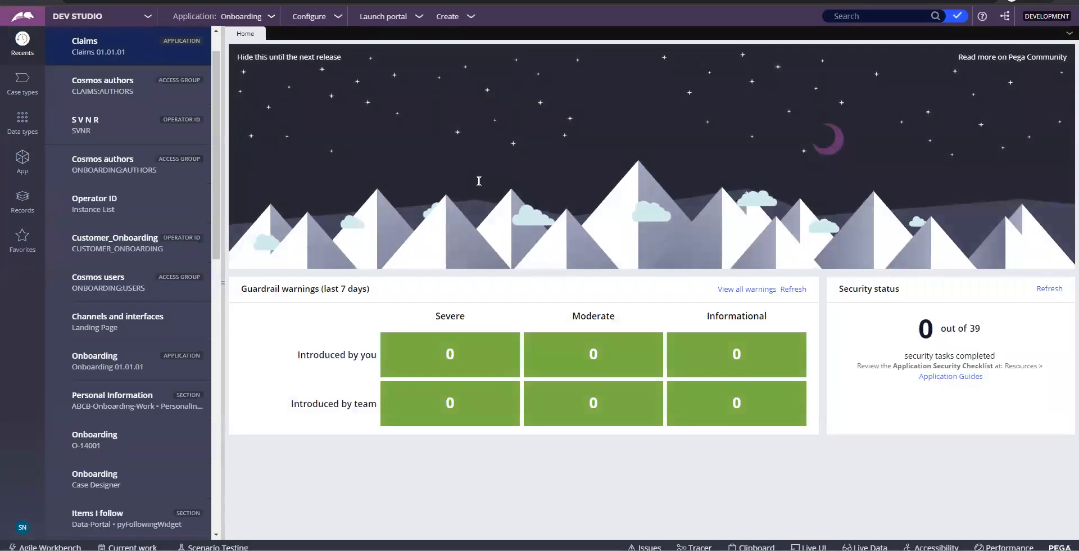
click(151, 444)
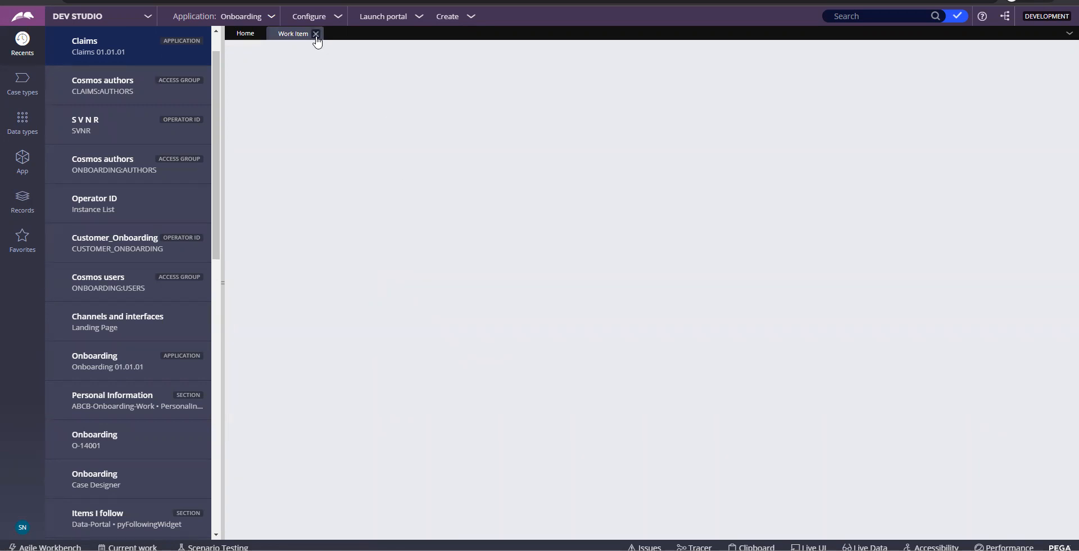
Open the Create list, copy the latest server console log lines, then hide the console
click(450, 18)
click(529, 550)
drag(460, 292, 354, 245)
right_click(354, 246)
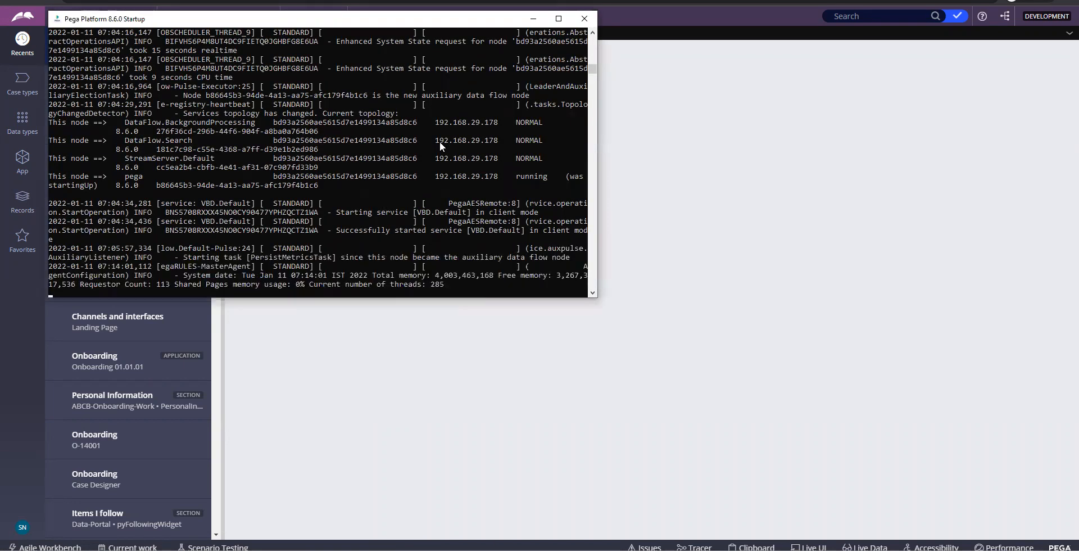
click(534, 18)
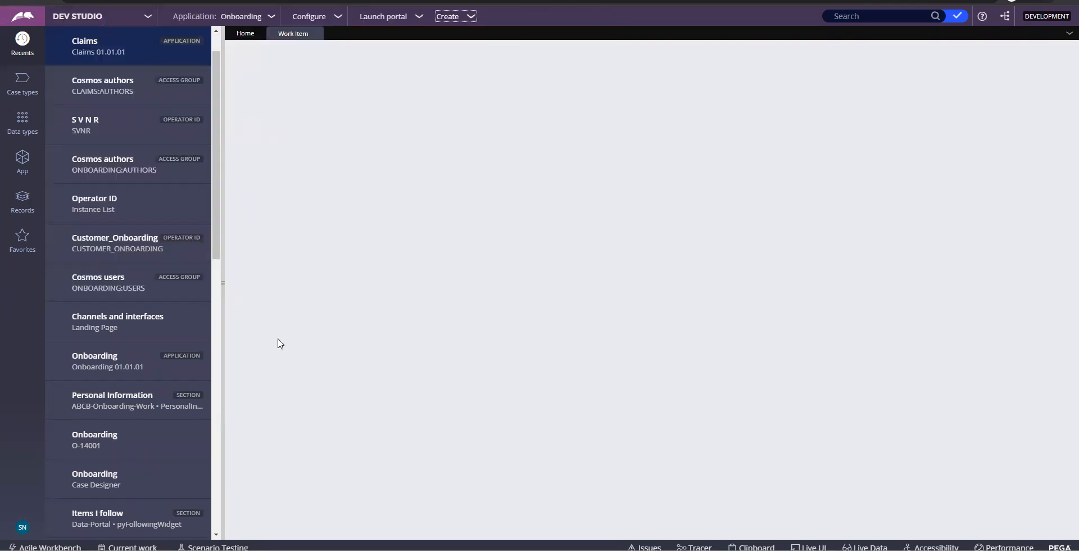
mouse_move(613, 550)
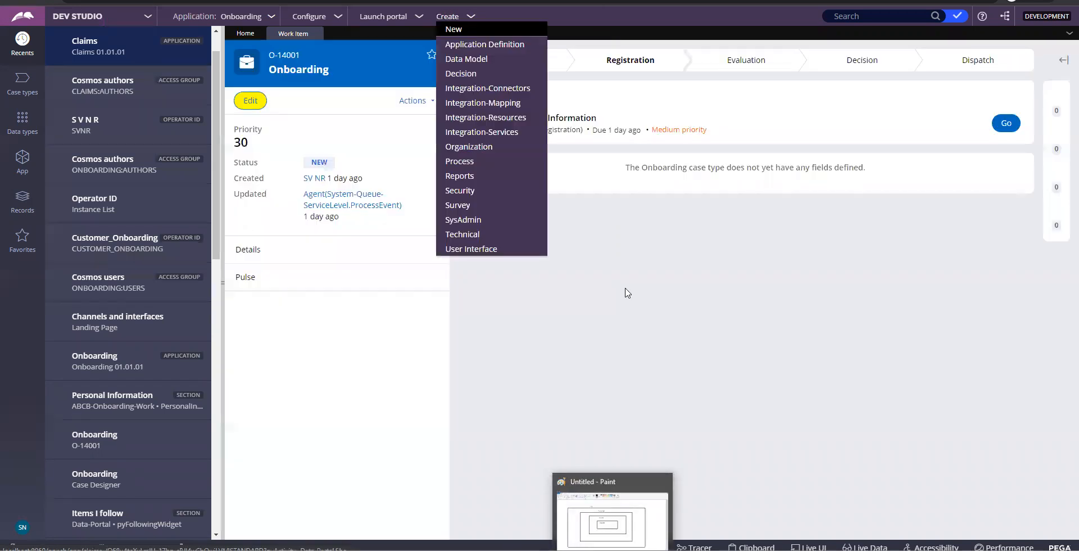
Start Collect Basic Information and compare the Personal Details Last Name field with the Paint diagram
click(999, 131)
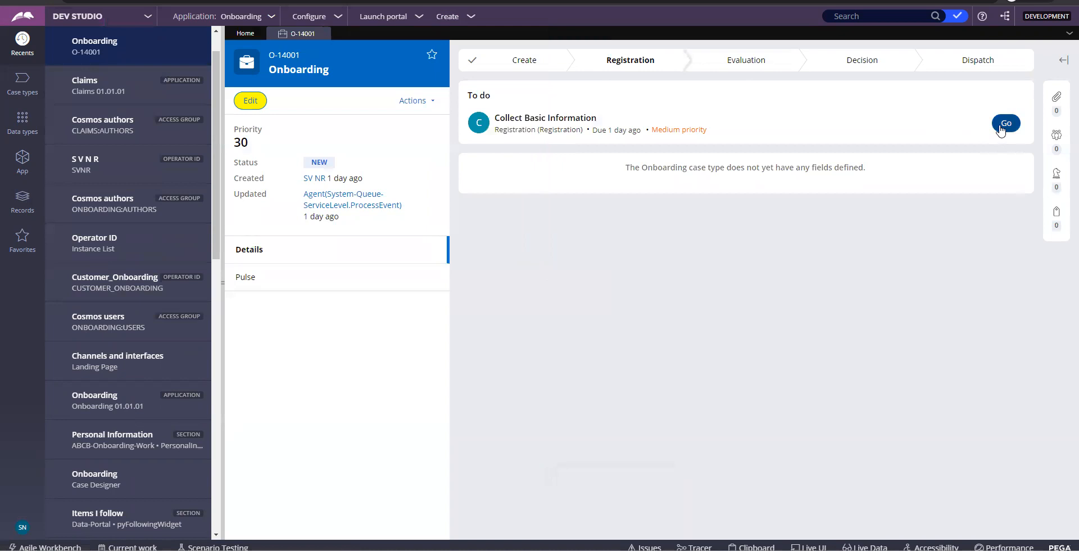
click(999, 130)
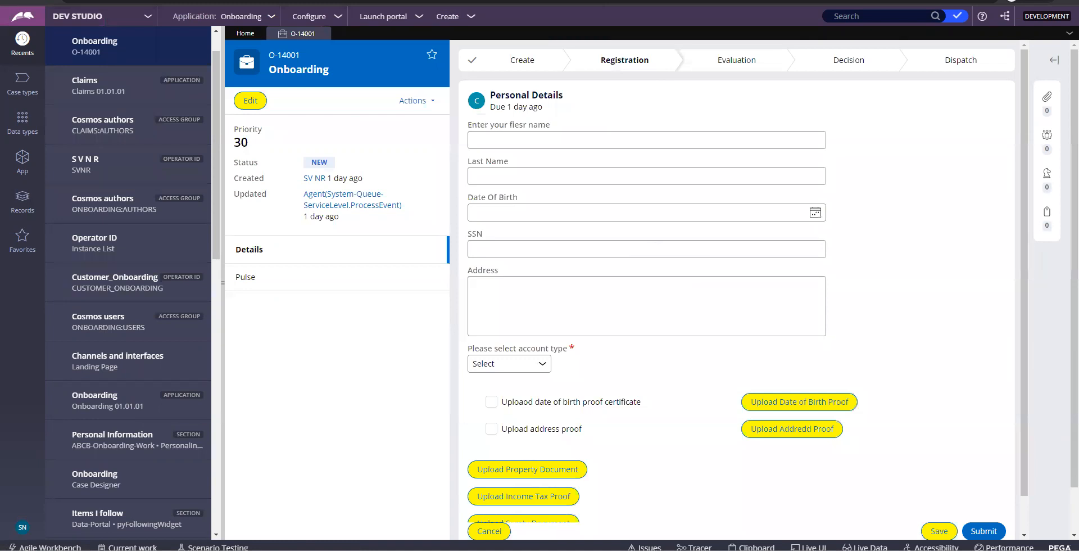
click(617, 550)
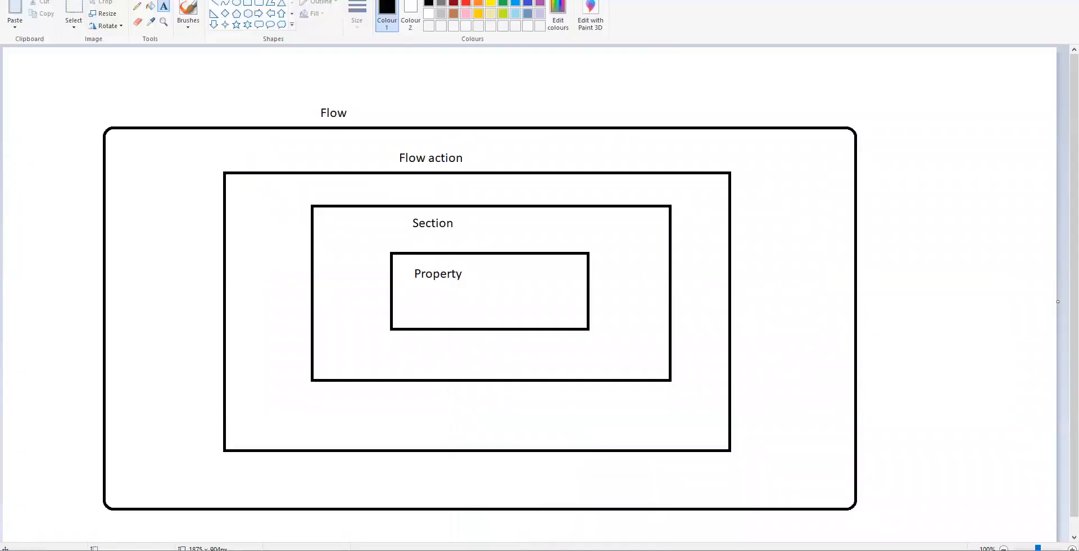
click(617, 550)
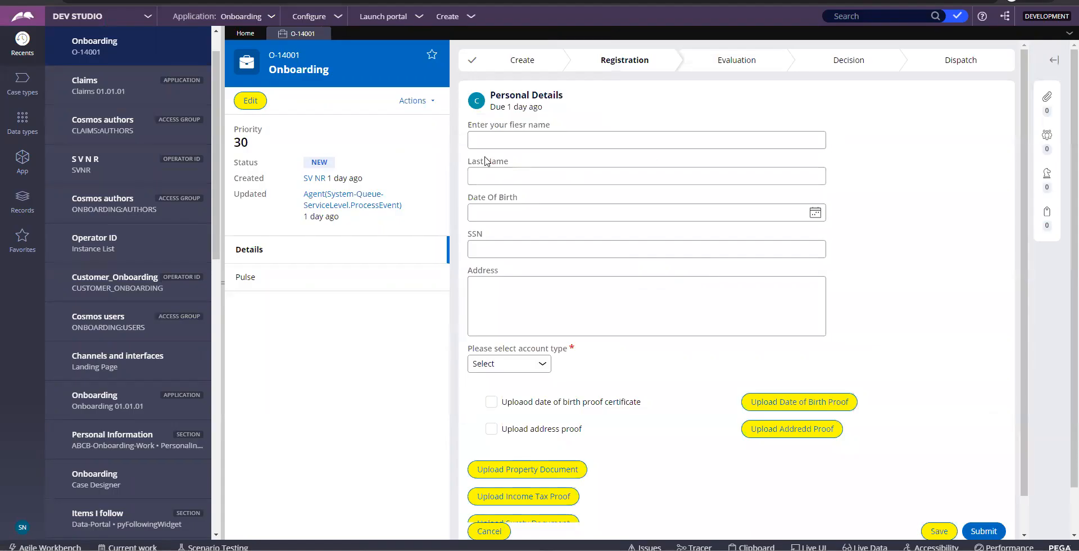
drag(467, 161, 510, 163)
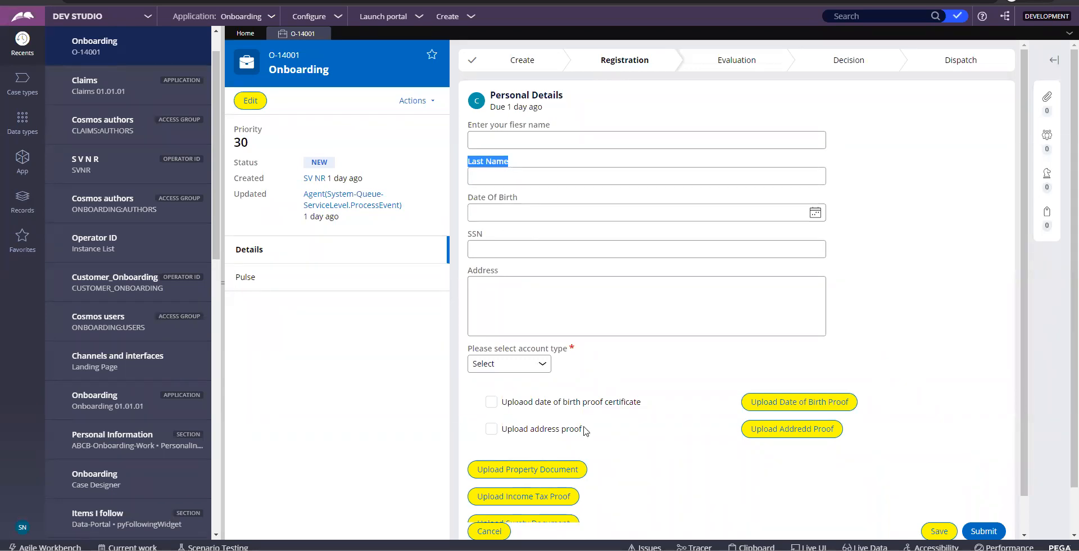
Revisit the flow diagram, add a new line to the notes, and open the App explorer
click(627, 550)
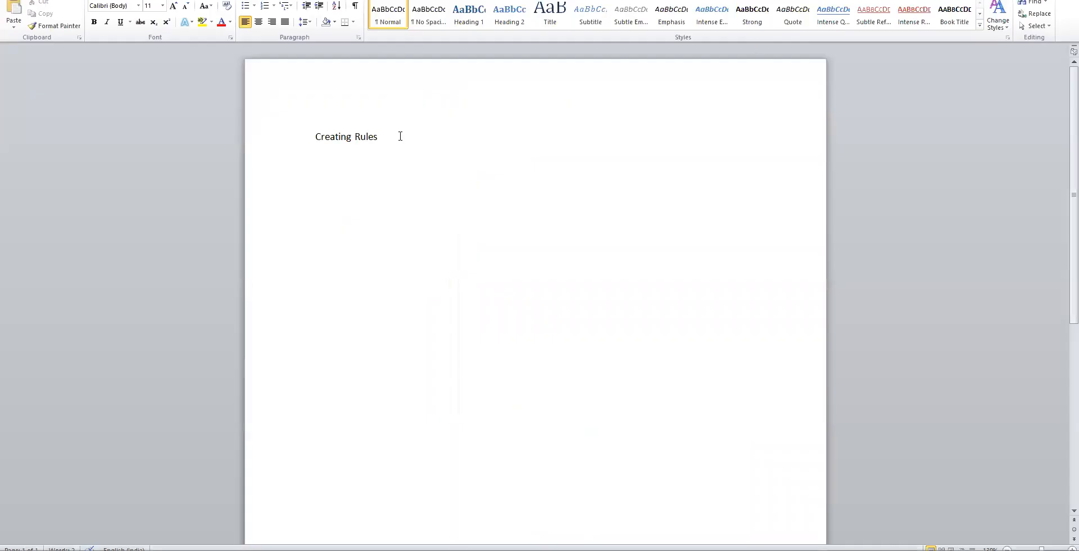
key(Return)
key(Return)
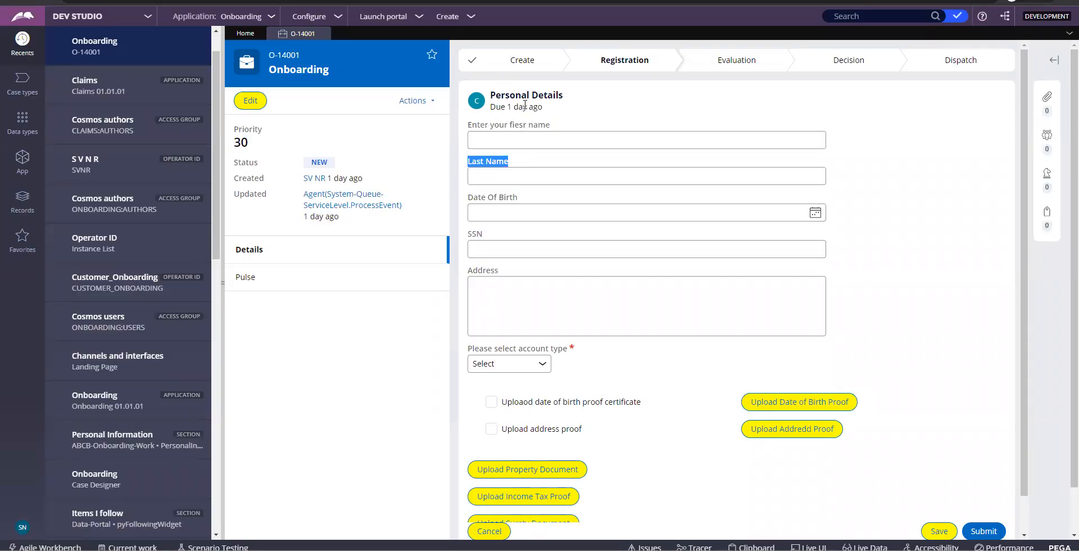
click(23, 164)
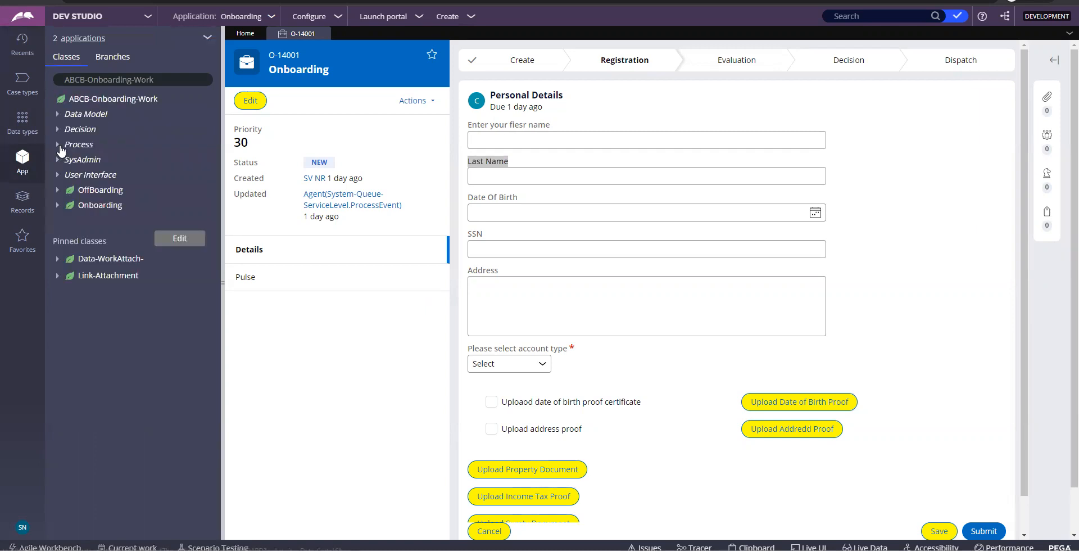
Expand the Process classes, then switch the working application back to Claims
click(59, 147)
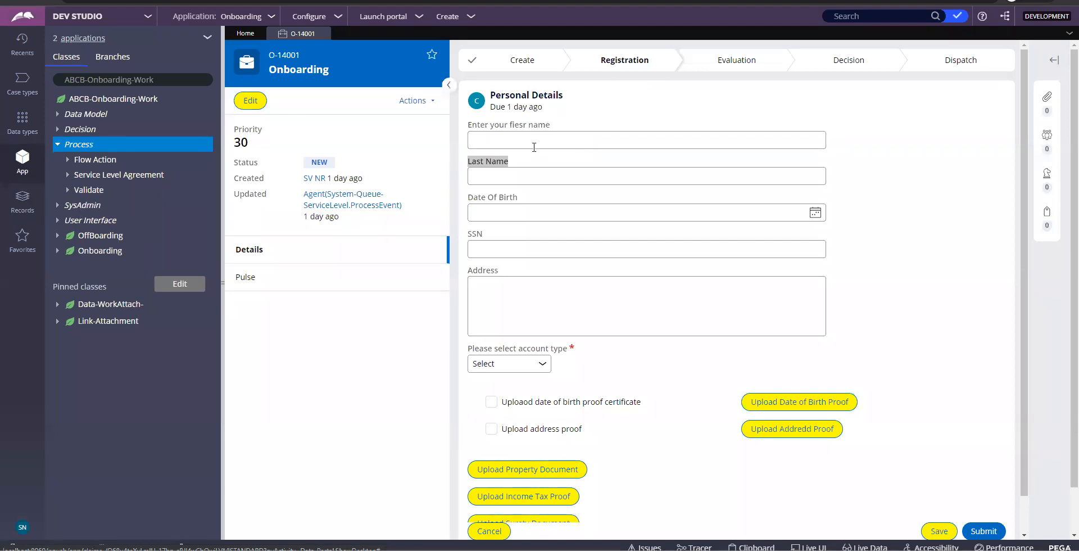
click(269, 18)
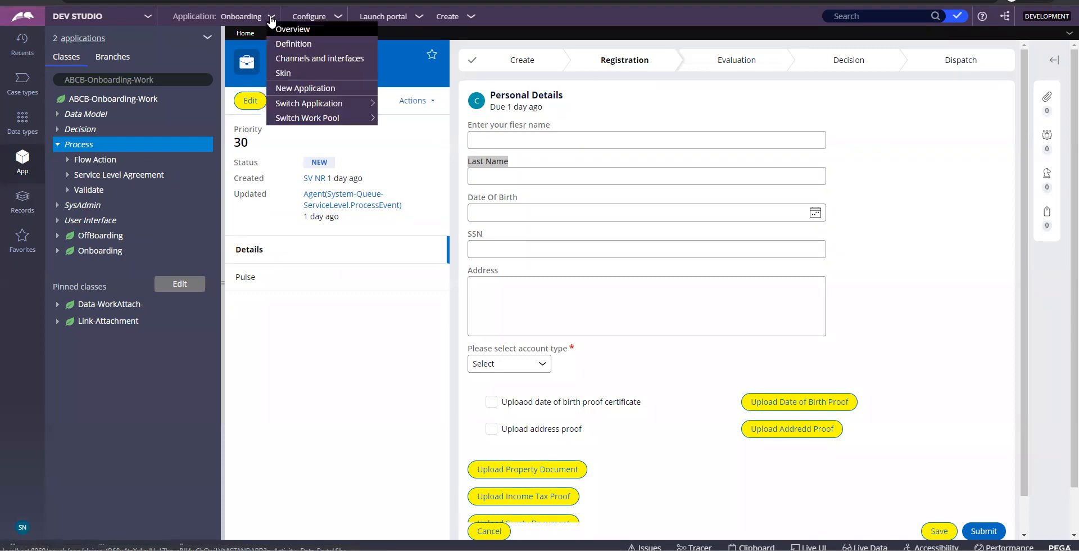
mouse_move(291, 112)
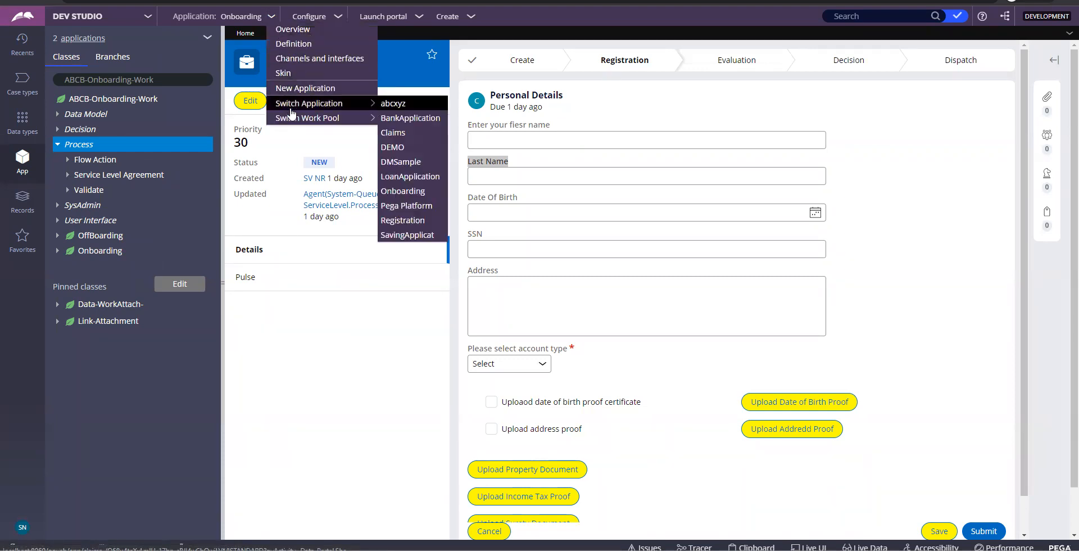
click(405, 136)
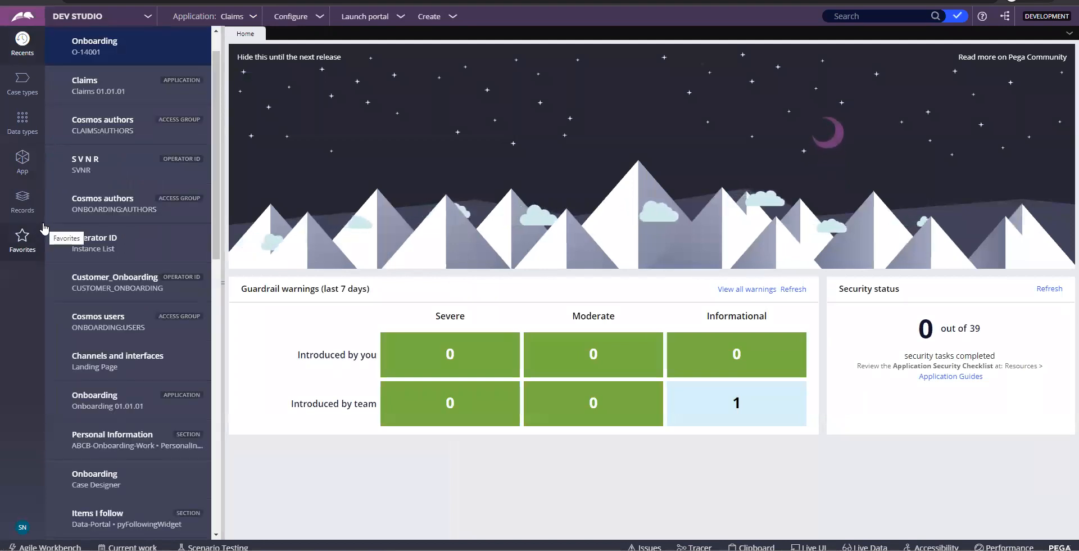
Show the rule record categories, then bring the version notes in Notepad forward
click(25, 209)
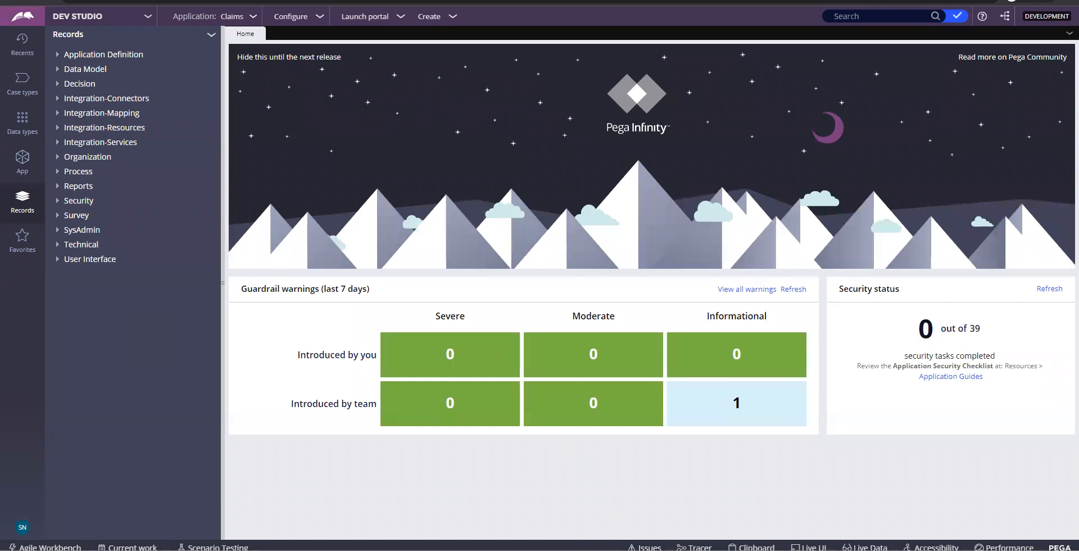
key(alt+Tab)
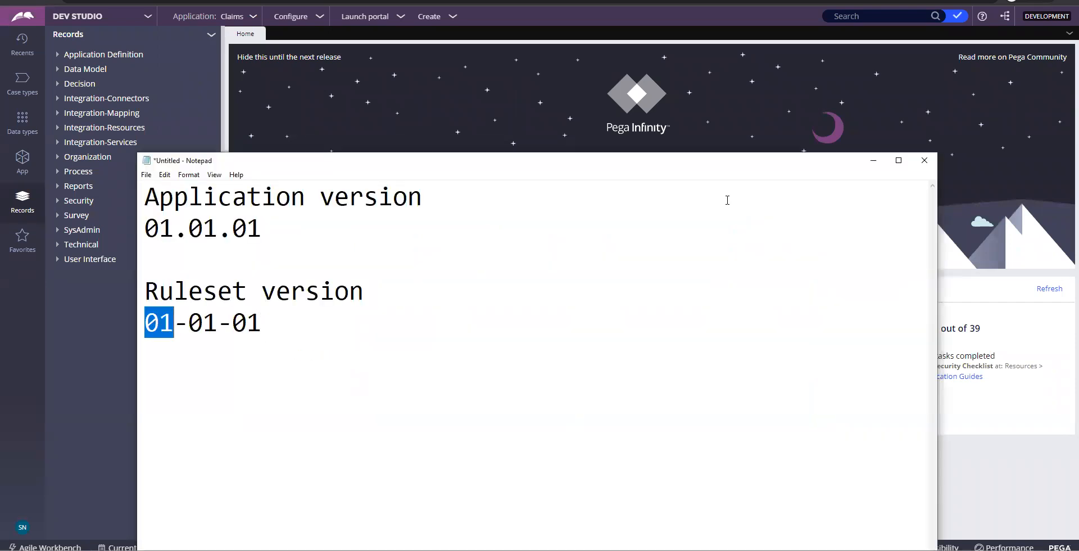
Close the version notes without saving, glance at the Paint diagram, and return to Dev Studio
click(924, 160)
click(558, 268)
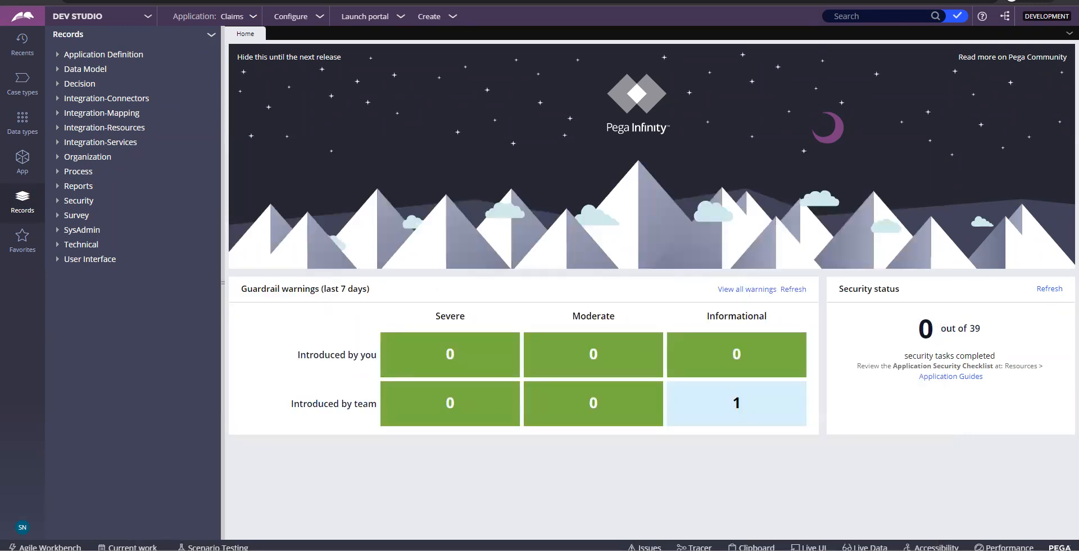
key(alt+Tab)
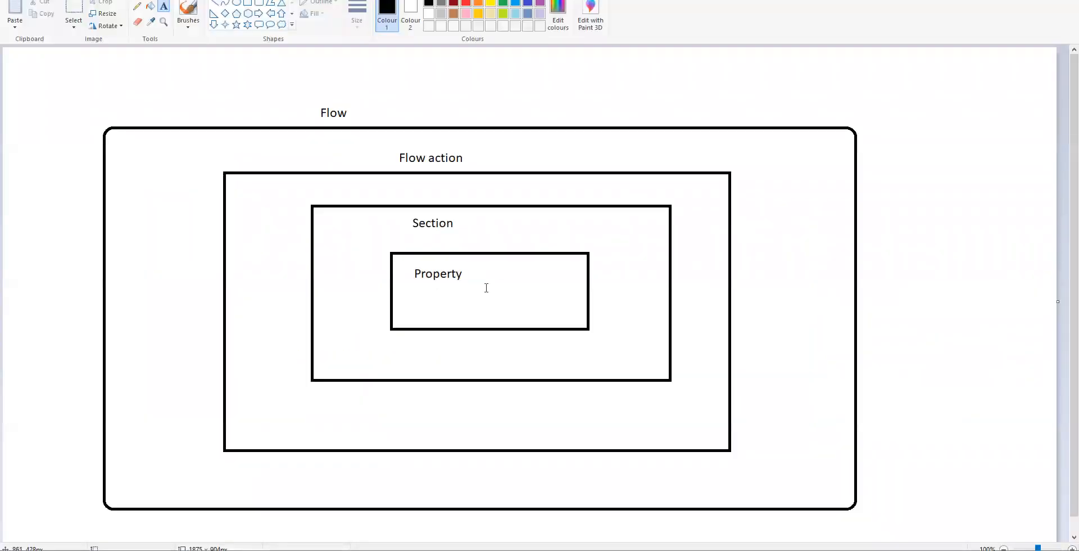
key(alt+Tab)
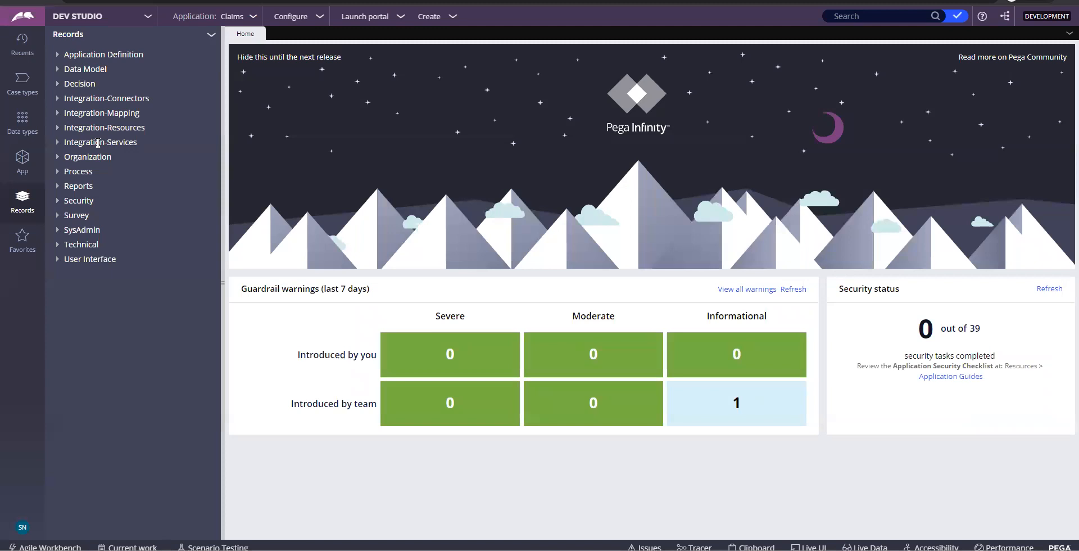
Expand and collapse Data Model in Records, then show the Axis-Claims-Work class tree
click(58, 72)
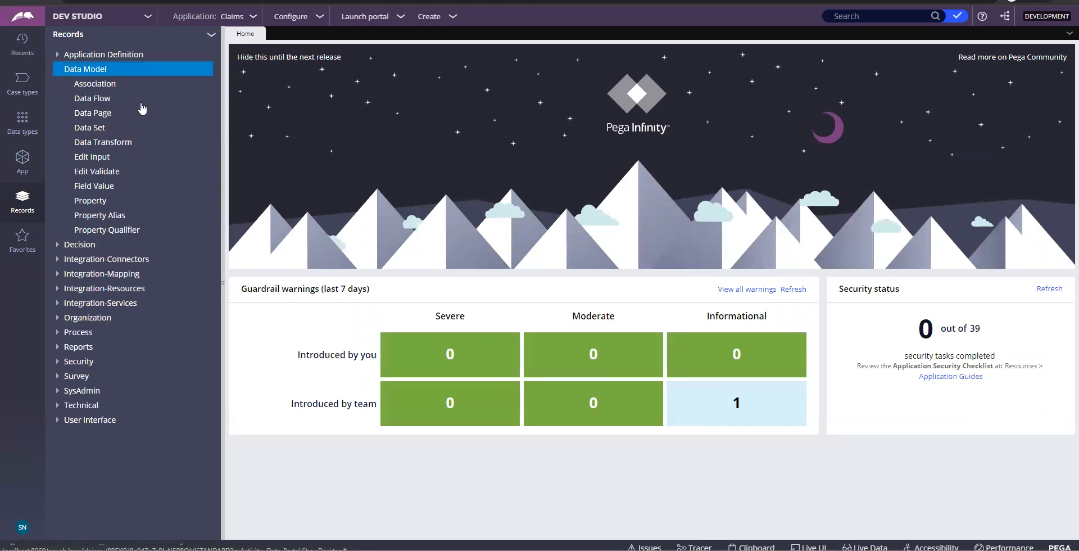
click(58, 72)
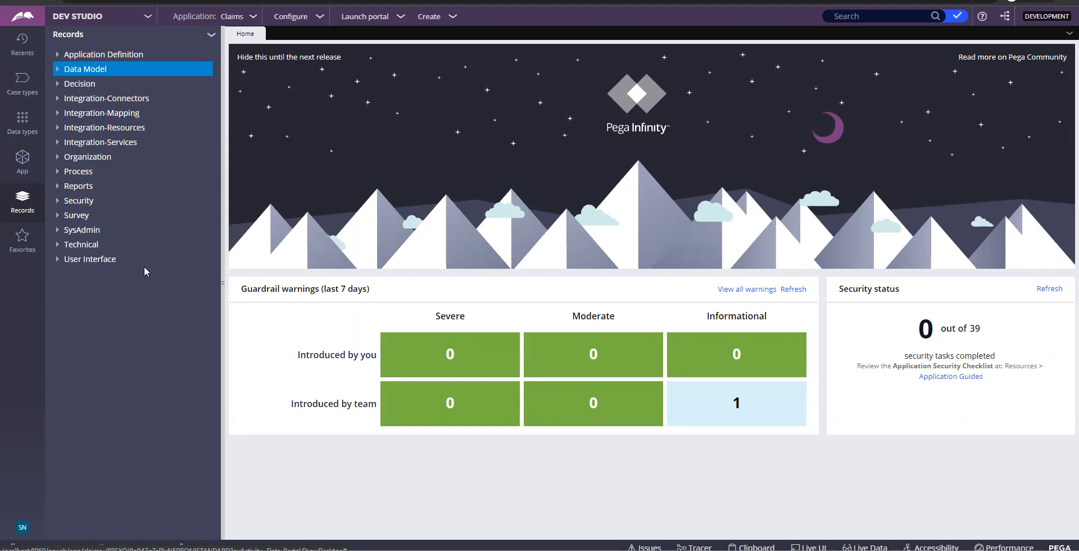
drag(89, 79, 69, 52)
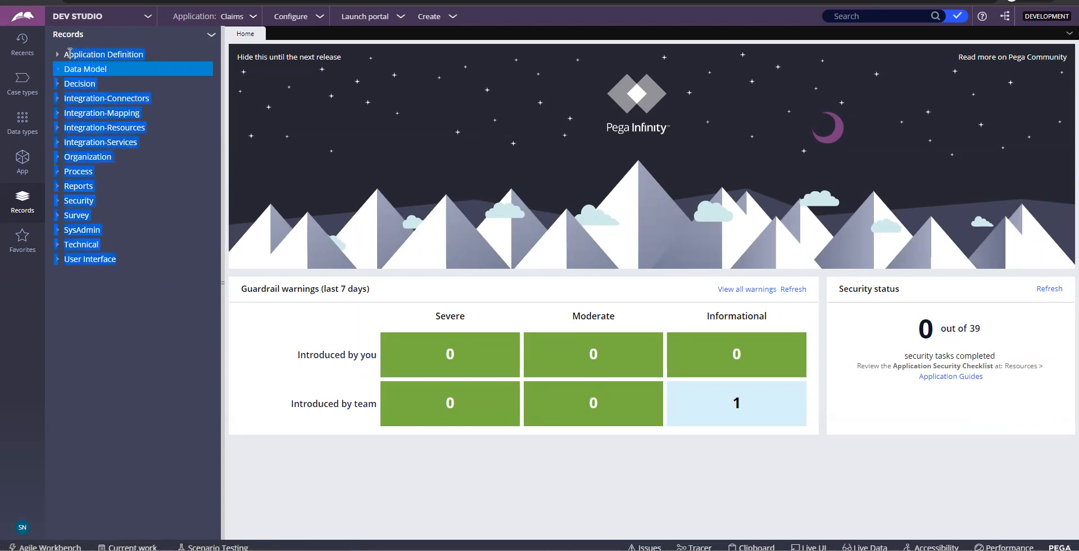
click(135, 313)
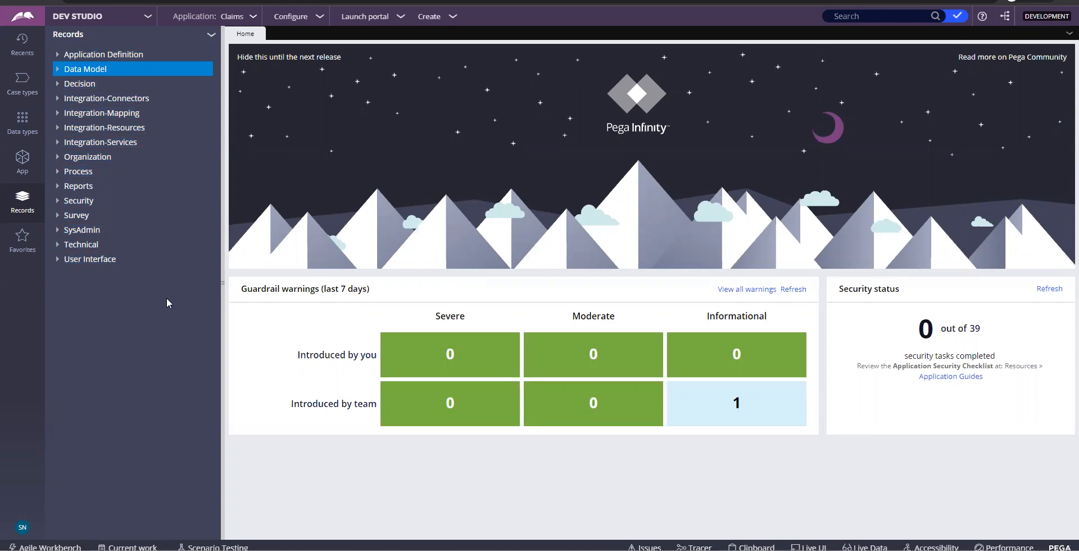
click(30, 160)
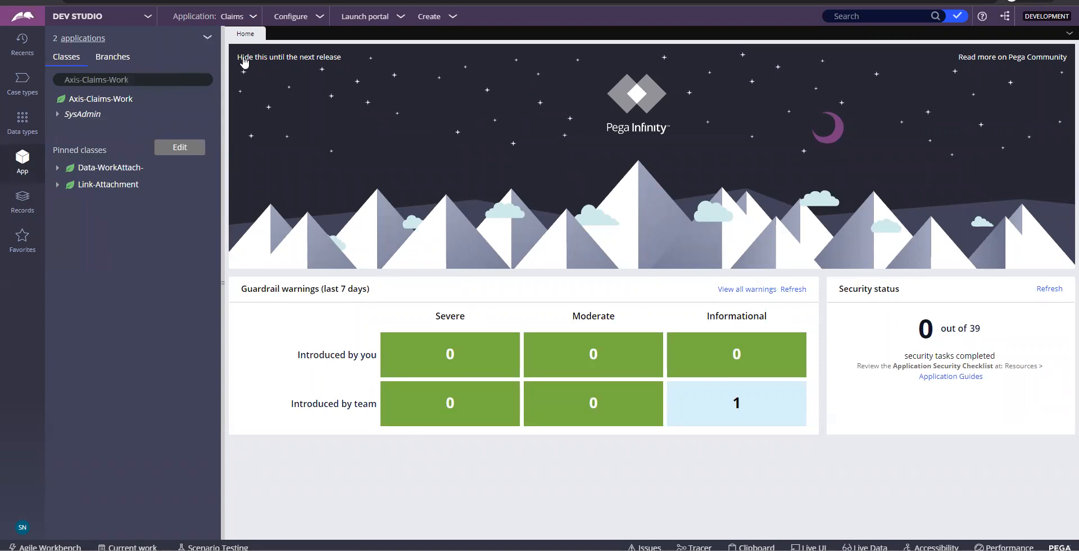
Open the Claims 01.01.01 definition and select the words Axis and Claims in the class filter
click(234, 17)
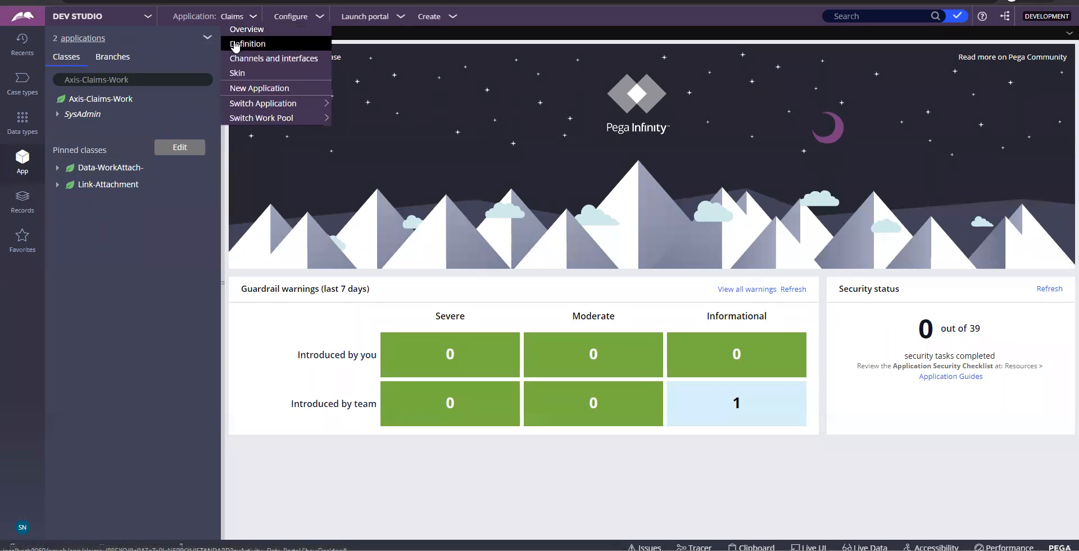
click(234, 43)
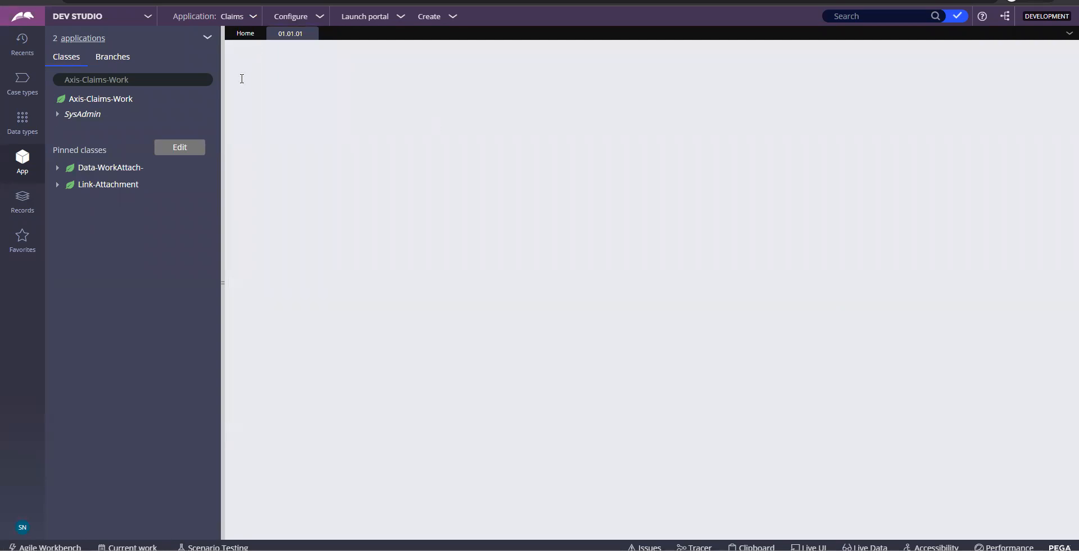
click(72, 83)
double_click(72, 85)
click(90, 81)
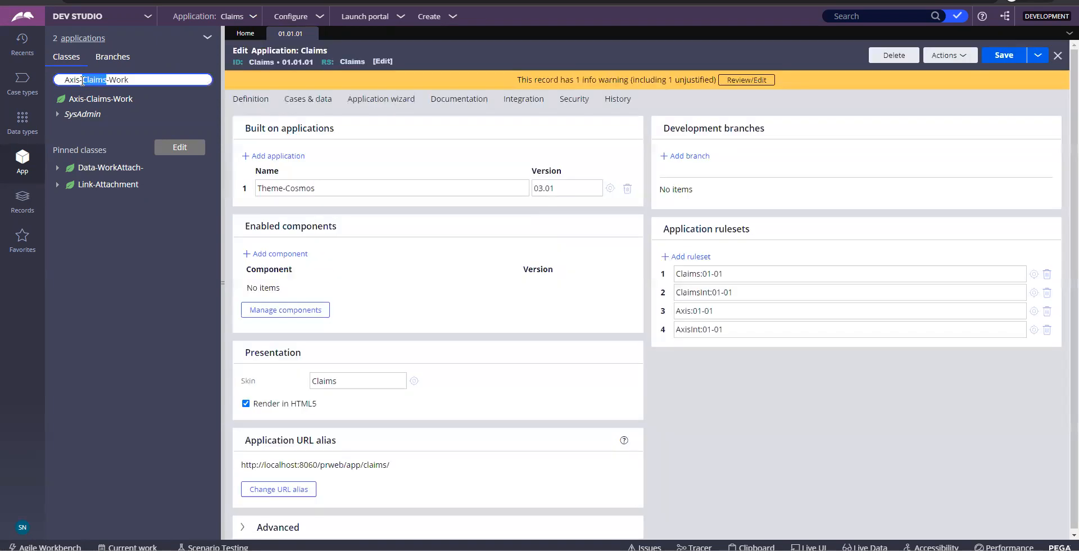
double_click(70, 80)
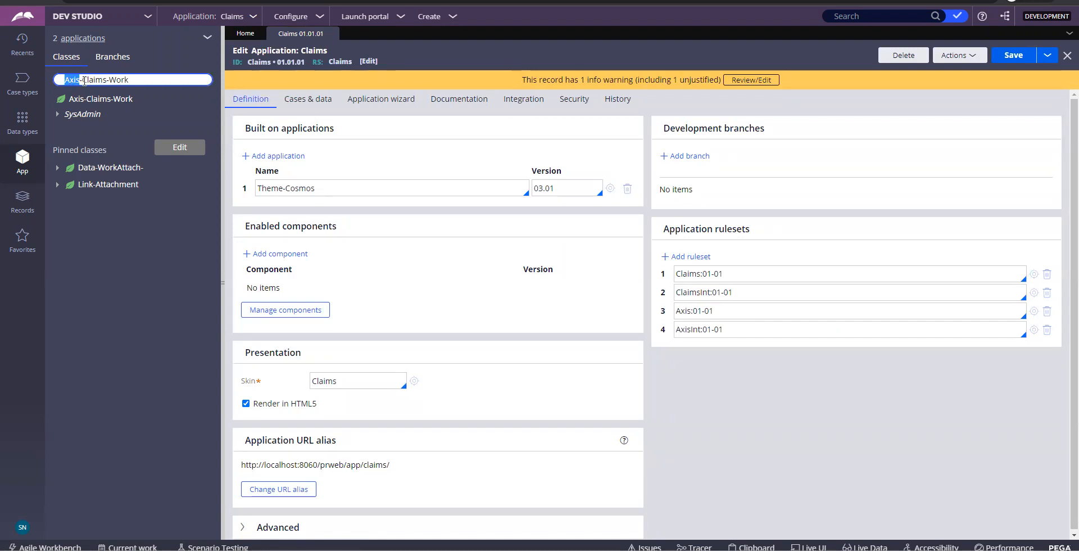
double_click(90, 81)
click(233, 17)
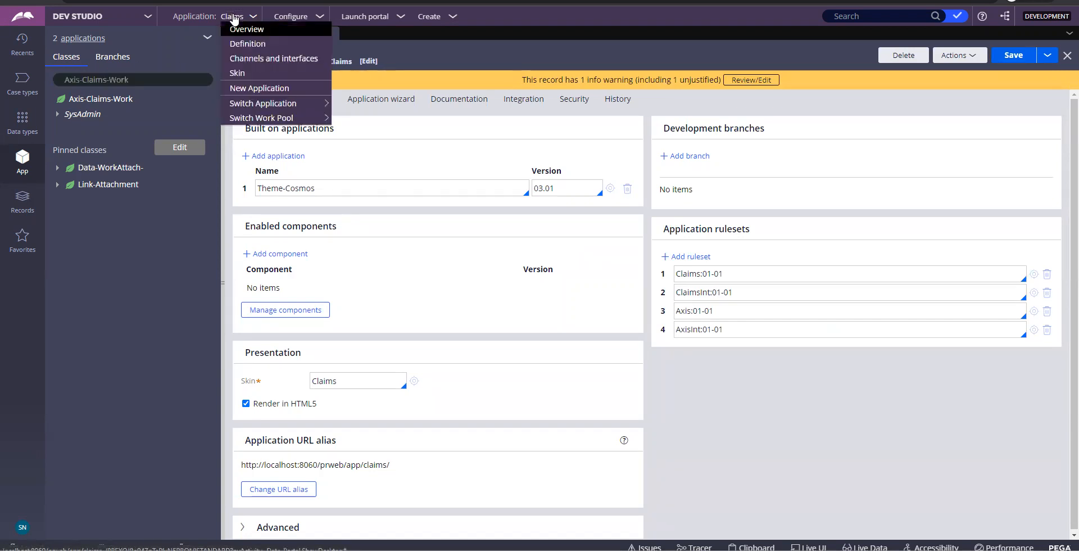
Start building a new application from scratch and open its advanced configuration
click(239, 89)
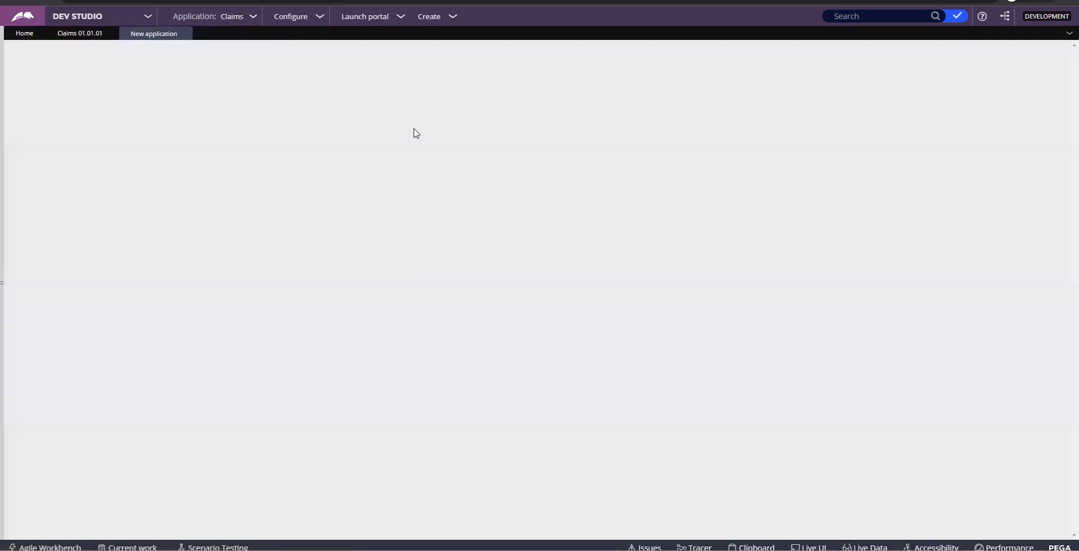
mouse_move(508, 185)
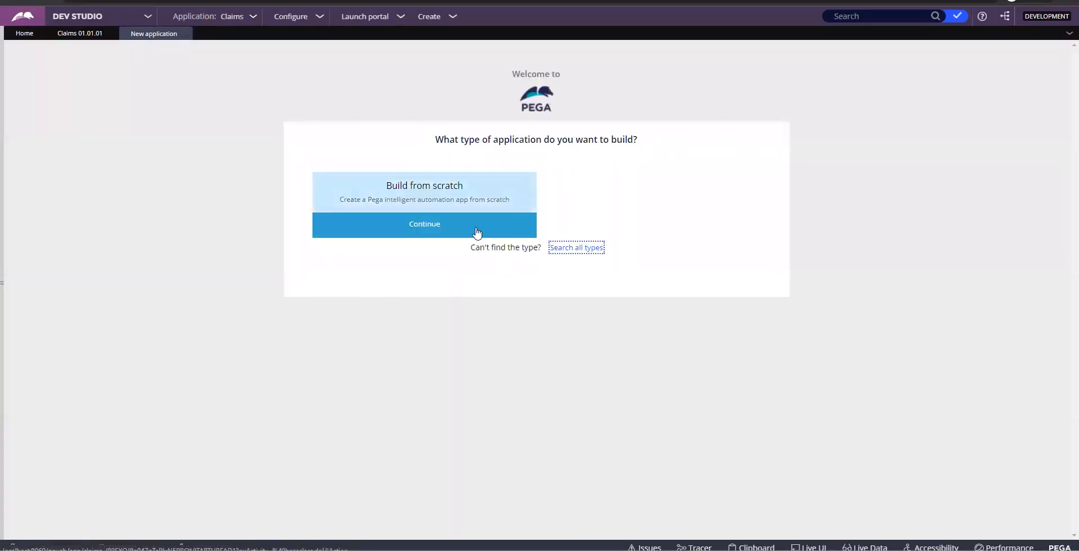
click(476, 232)
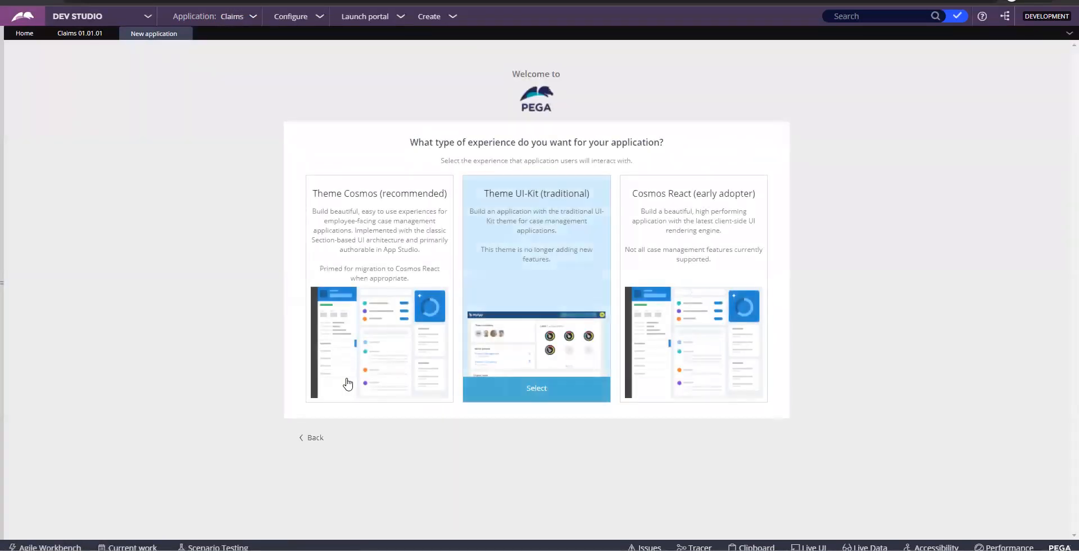
mouse_move(349, 388)
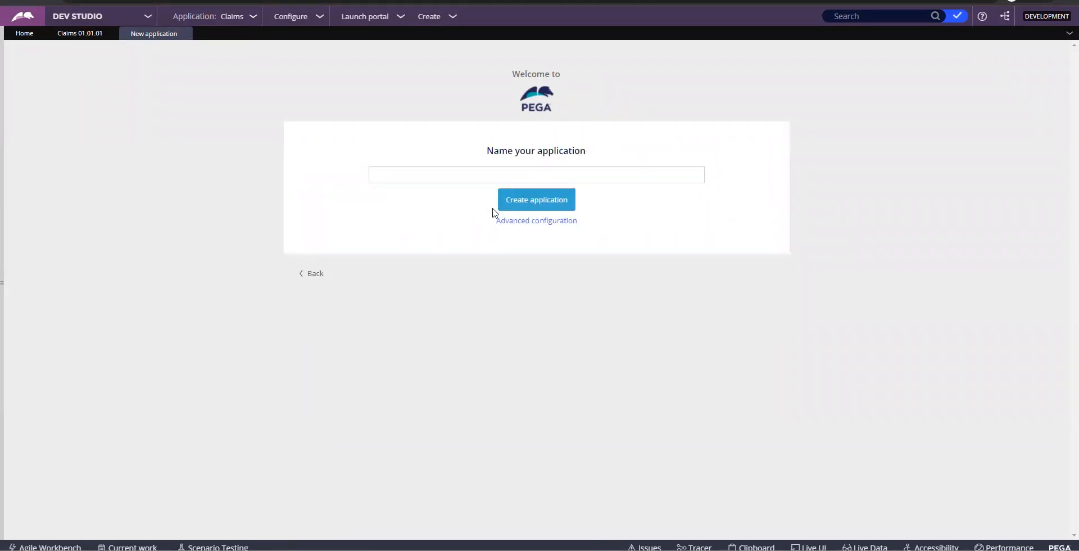
click(505, 223)
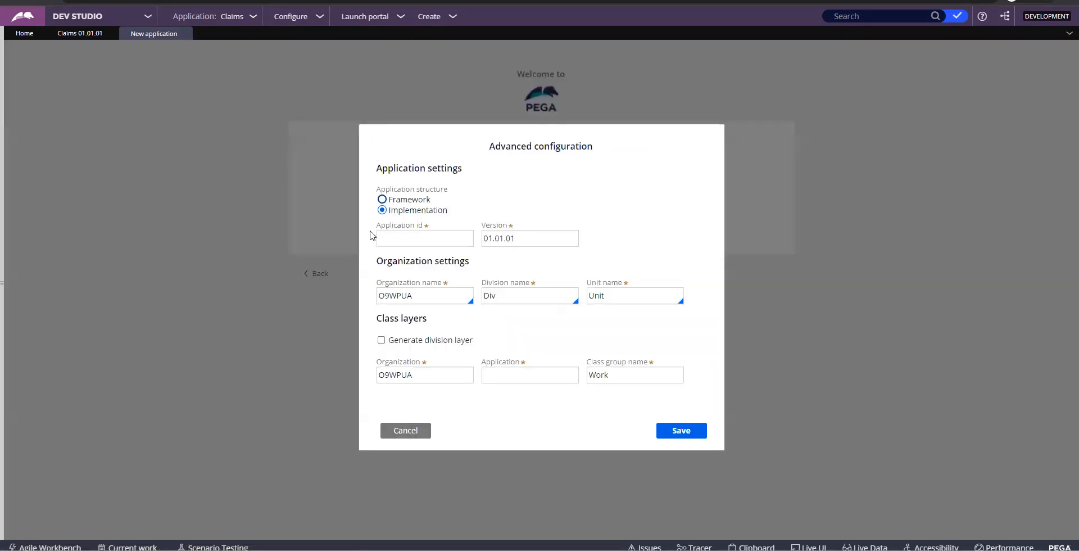
click(405, 242)
Enter application ID 'Calims' and pick Axis as the organization name
click(405, 242)
text(Calims)
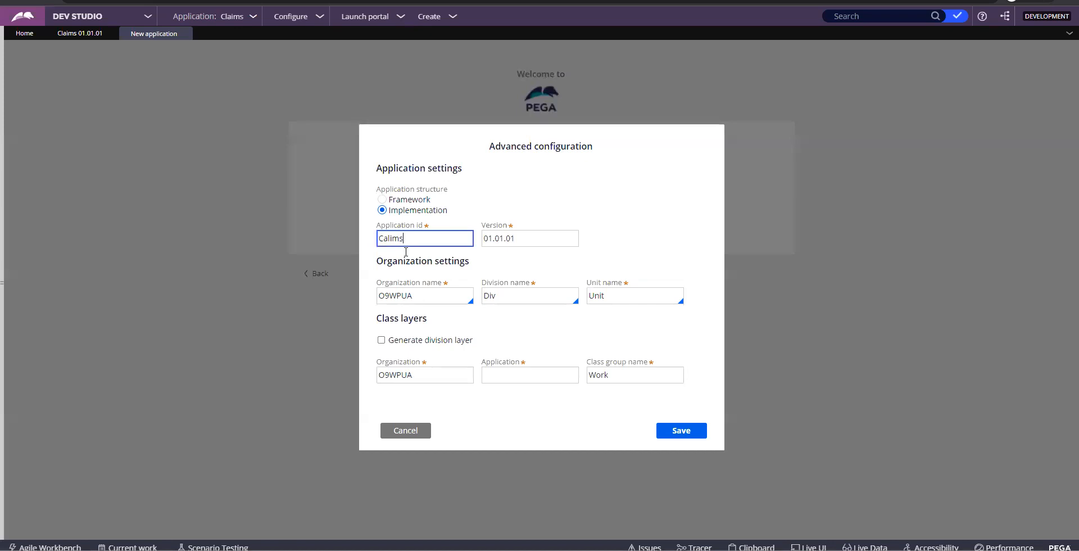
click(415, 295)
double_click(415, 295)
text(Axiz)
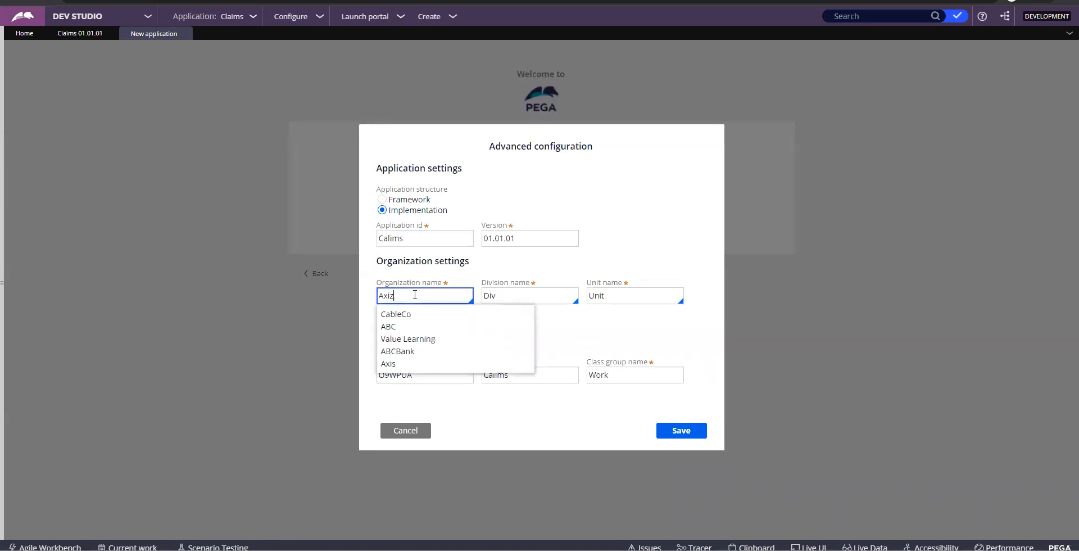
key(BackSpace)
text(s)
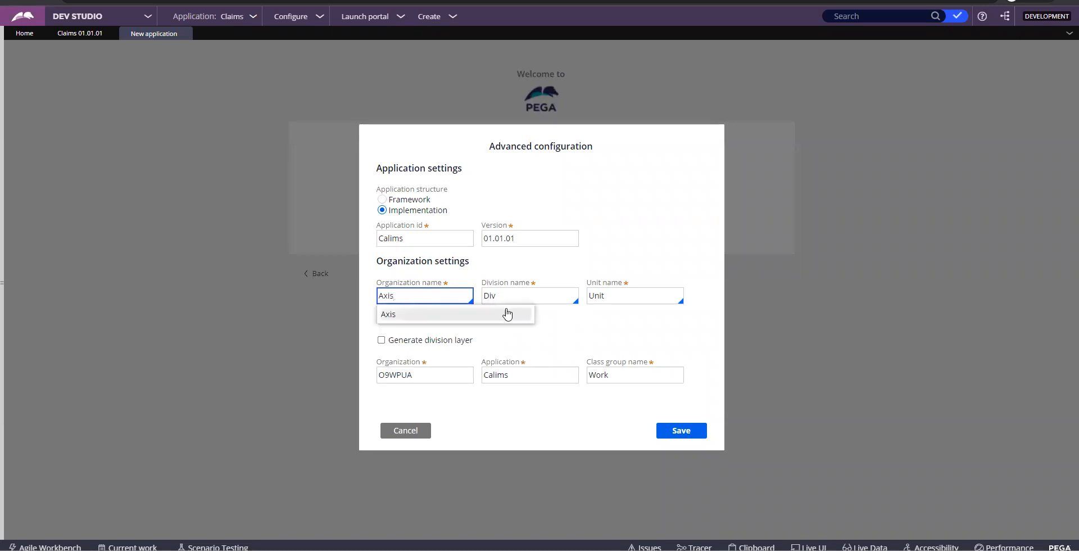
click(551, 323)
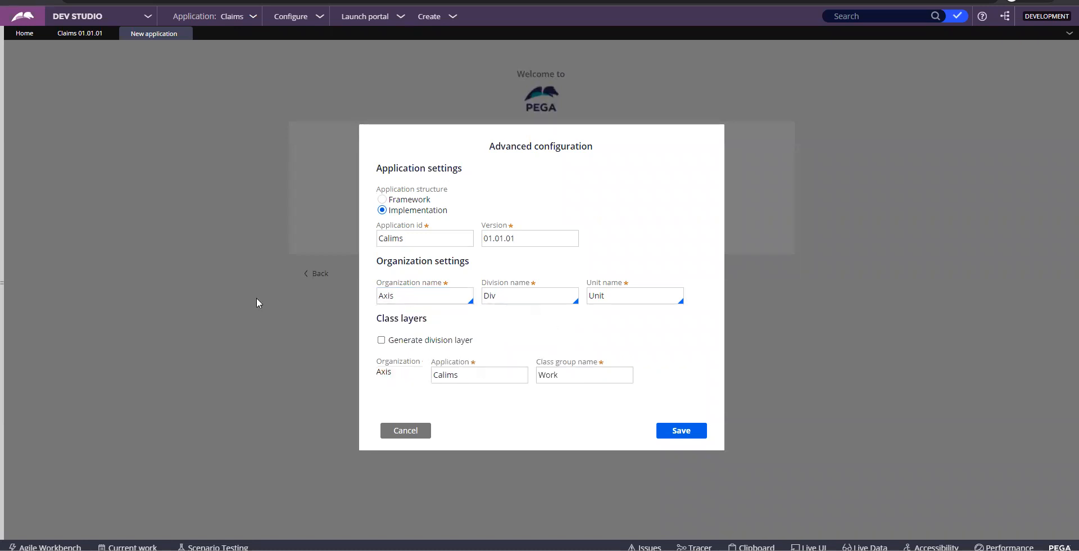
click(6, 274)
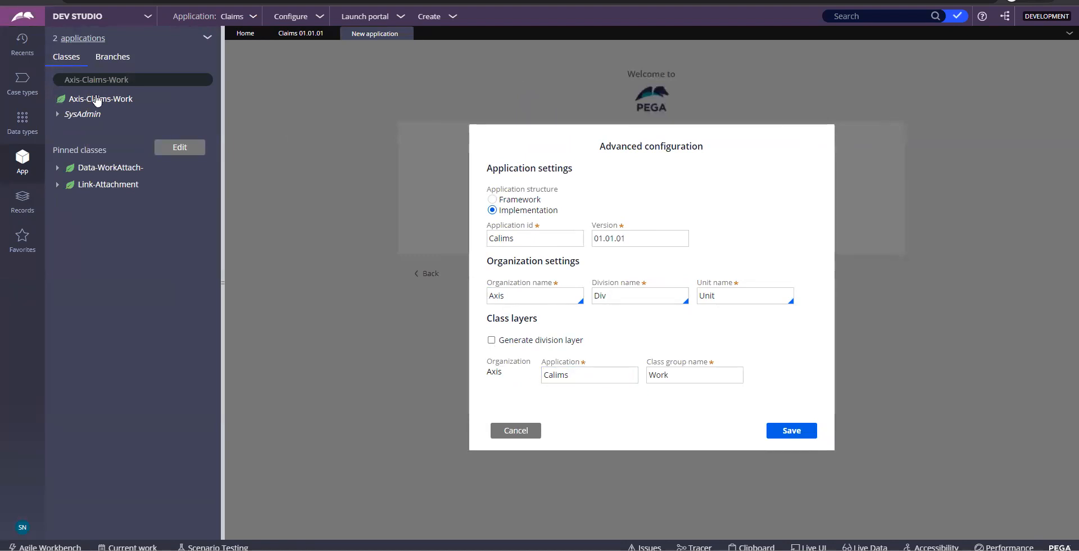
click(74, 80)
Cancel the advanced configuration, close the New application and Claims tabs, and select Axis-Claims-Work
click(520, 433)
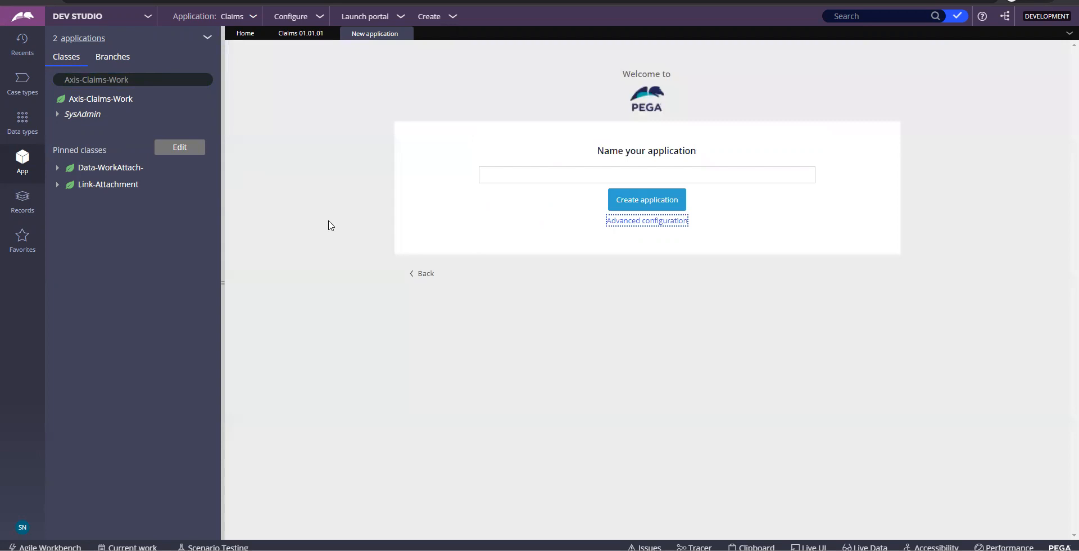
click(405, 33)
click(334, 33)
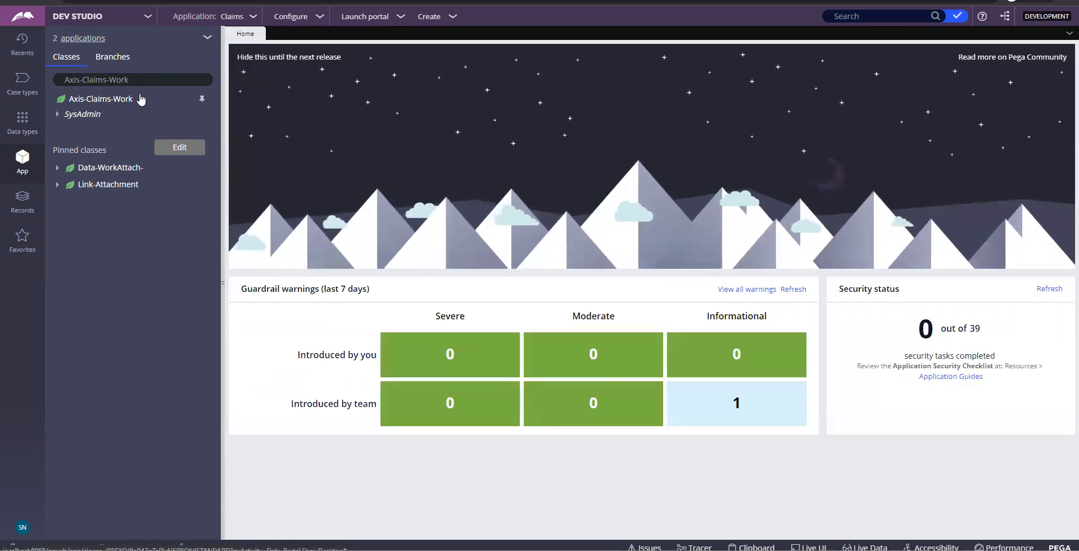
click(154, 82)
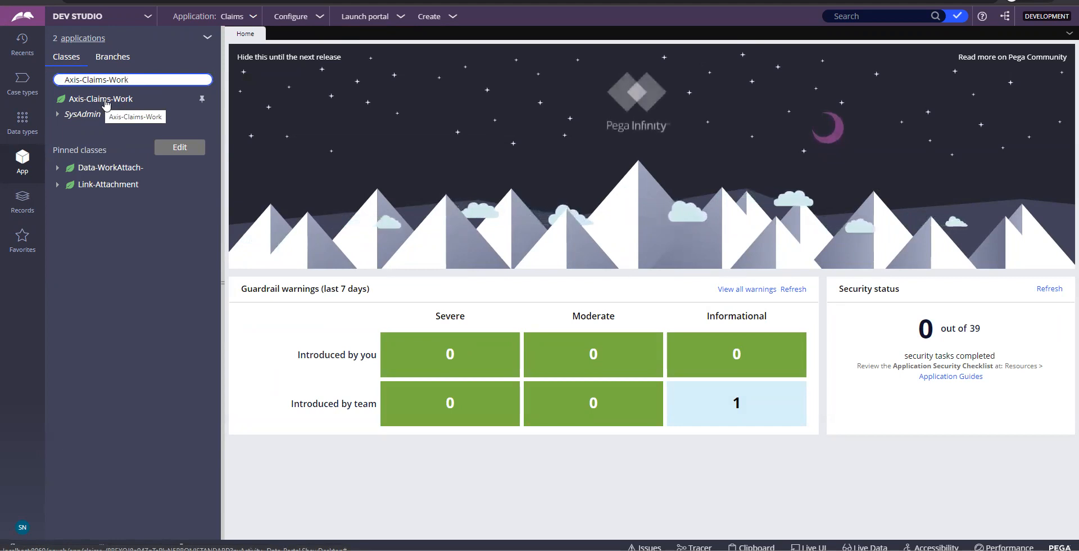
click(106, 104)
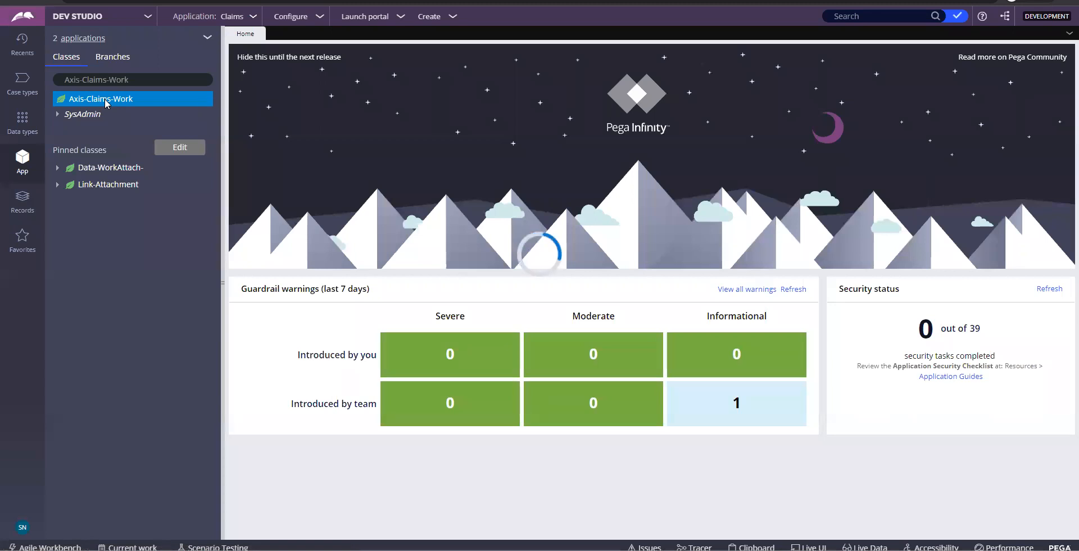
Reveal Create > Data Model > Property for Axis-Claims-Work, screenshot it, and switch to Word
right_click(106, 102)
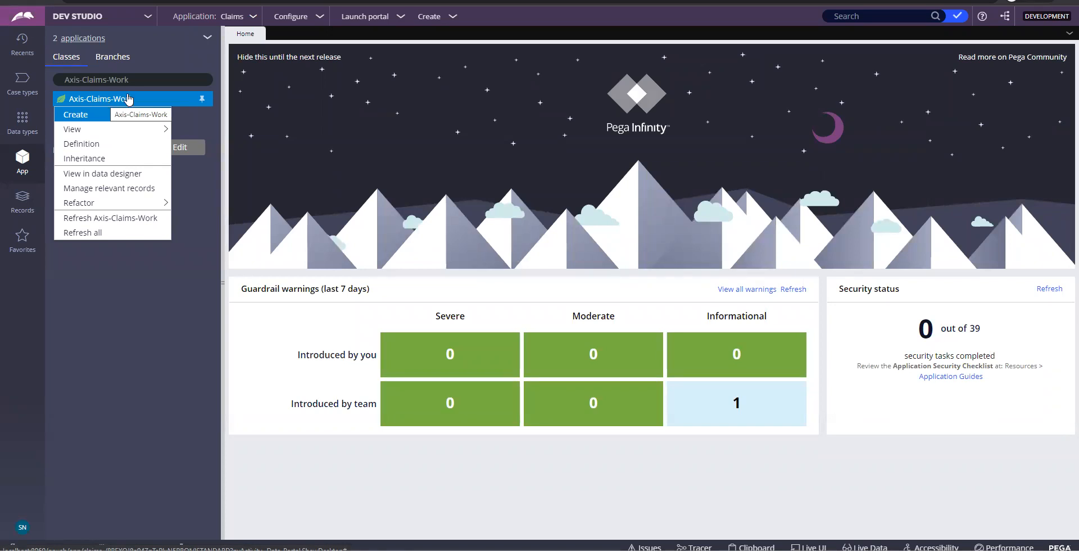
mouse_move(96, 114)
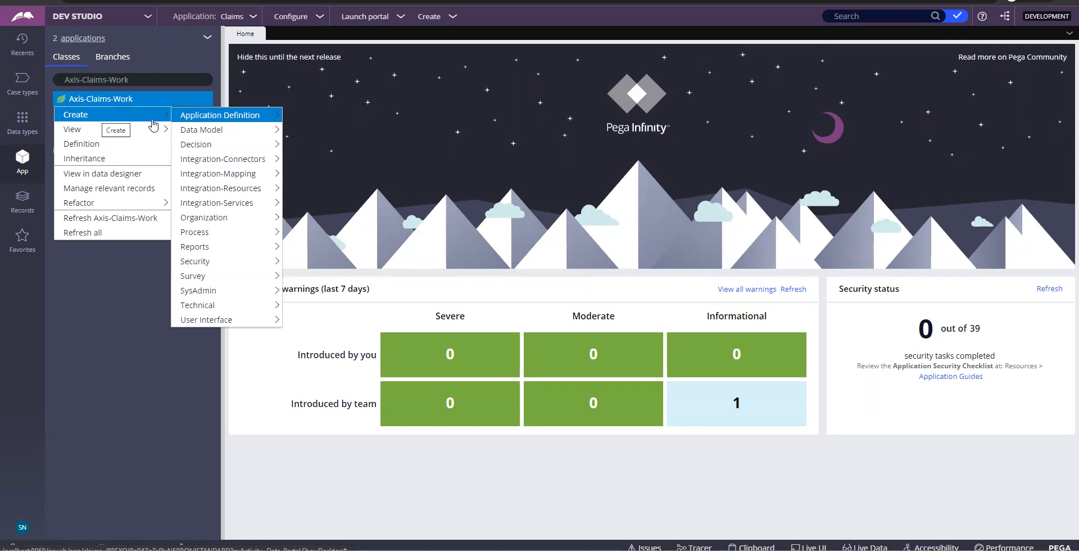
mouse_move(220, 134)
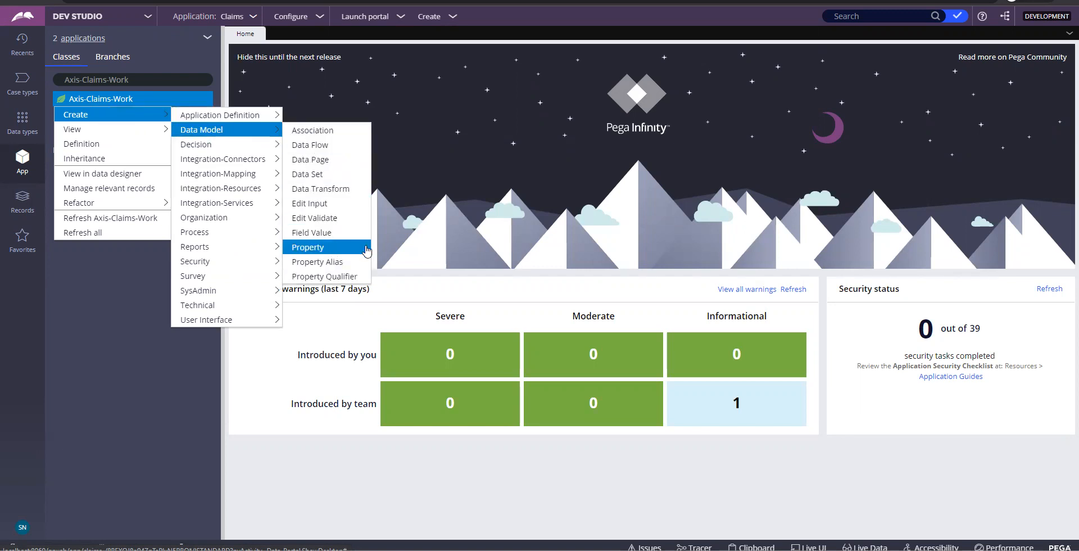
key(Print)
click(495, 550)
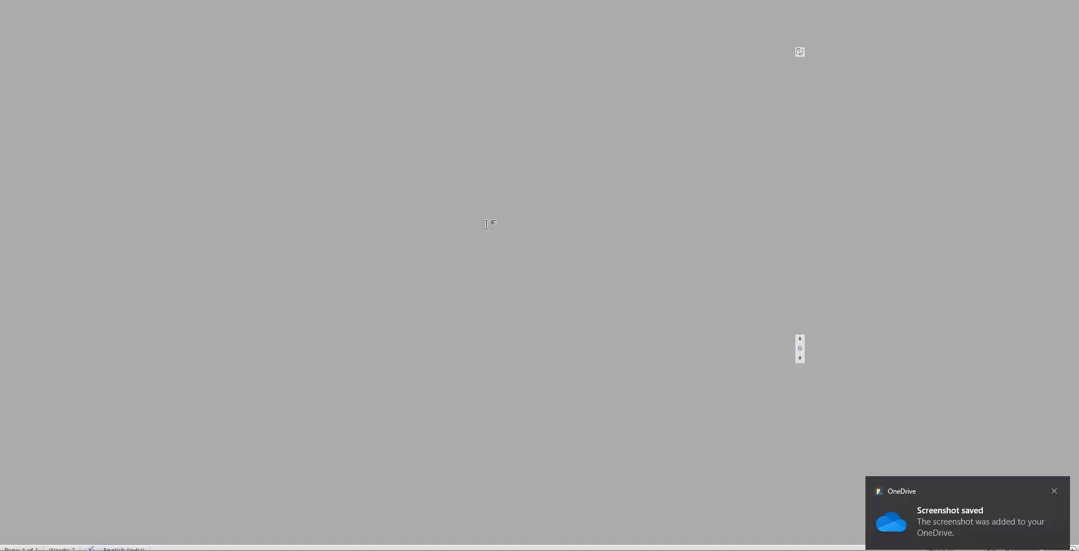
Paste the create-menu screenshot under 'Creating Rules' and start a 'Creating a property' caption
click(440, 195)
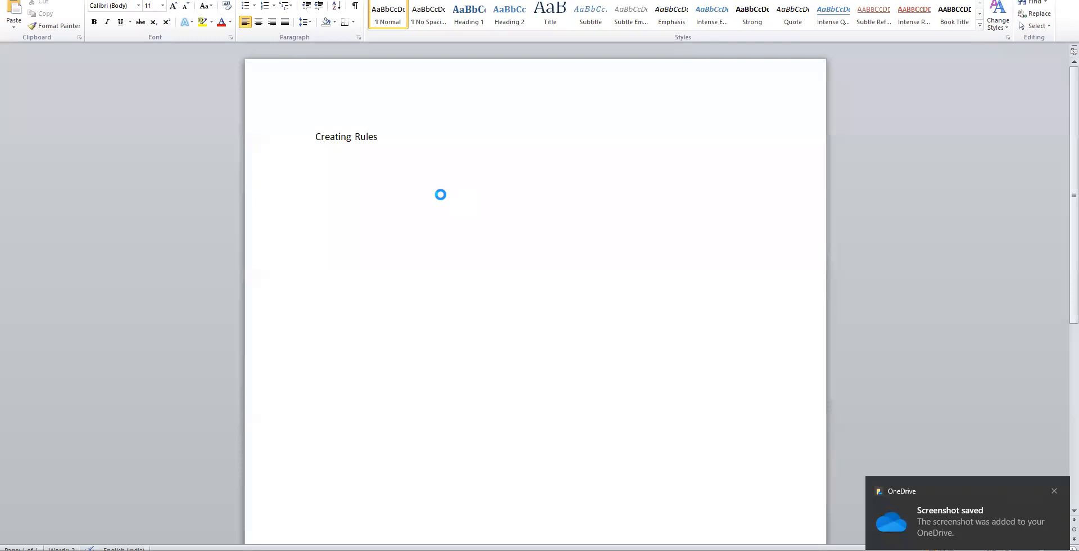
key(ctrl+v)
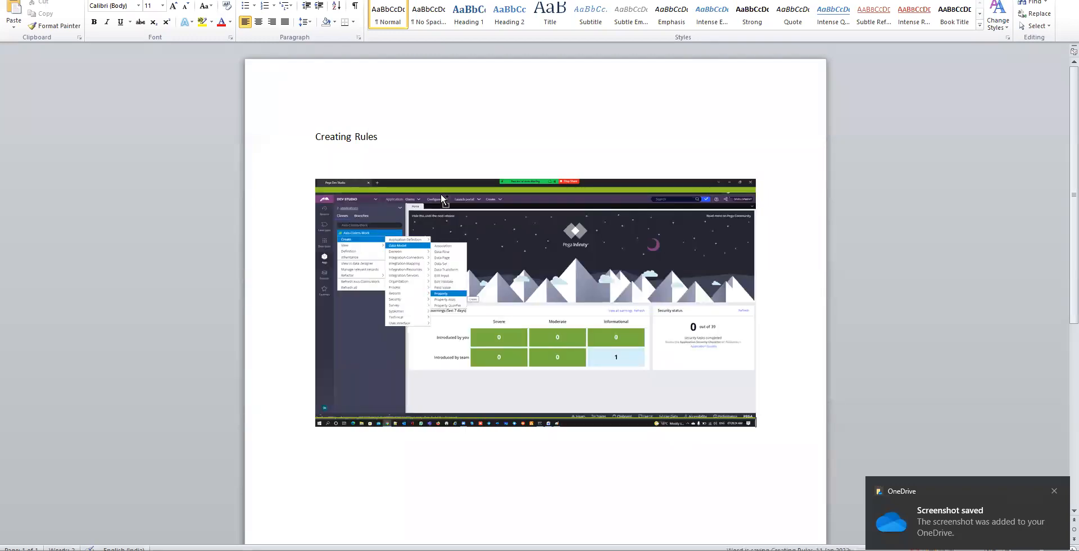
click(398, 140)
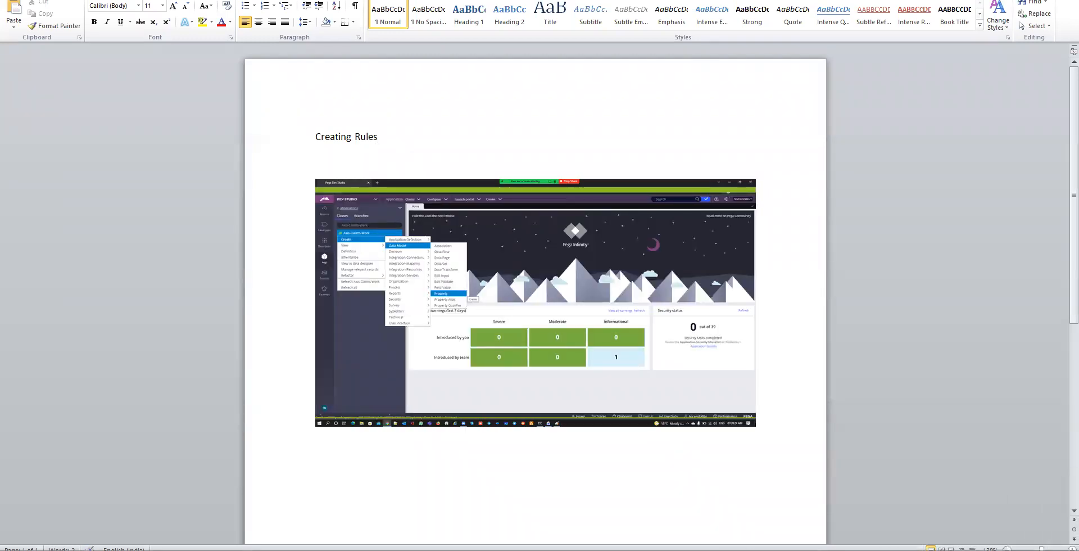
key(Return)
text(Cretain)
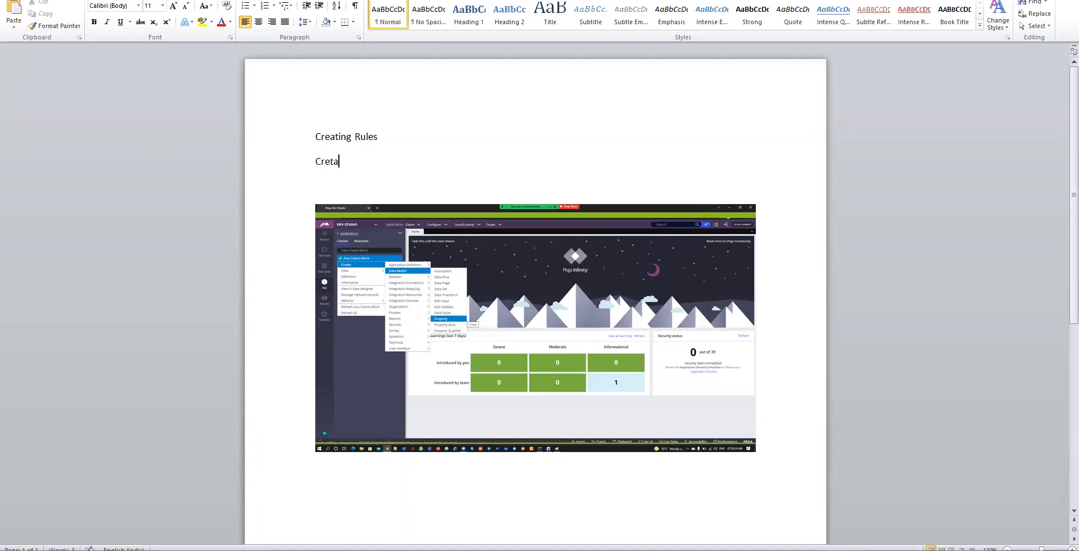
text(g a property)
Correct the caption's misspelling so it reads 'Creating a property'
key(alt+Tab)
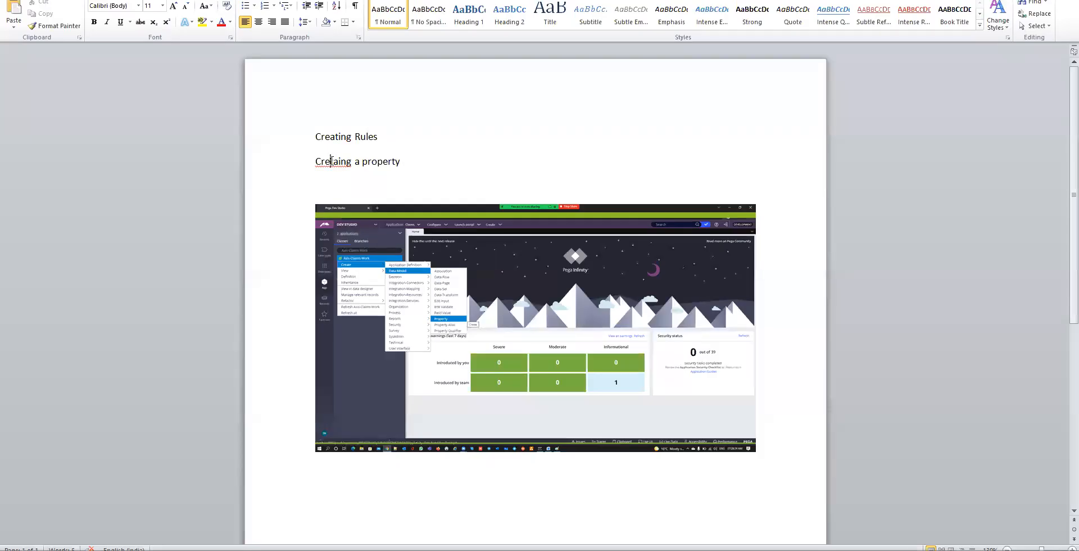
click(331, 161)
text(a)
key(Right)
key(Right)
key(BackSpace)
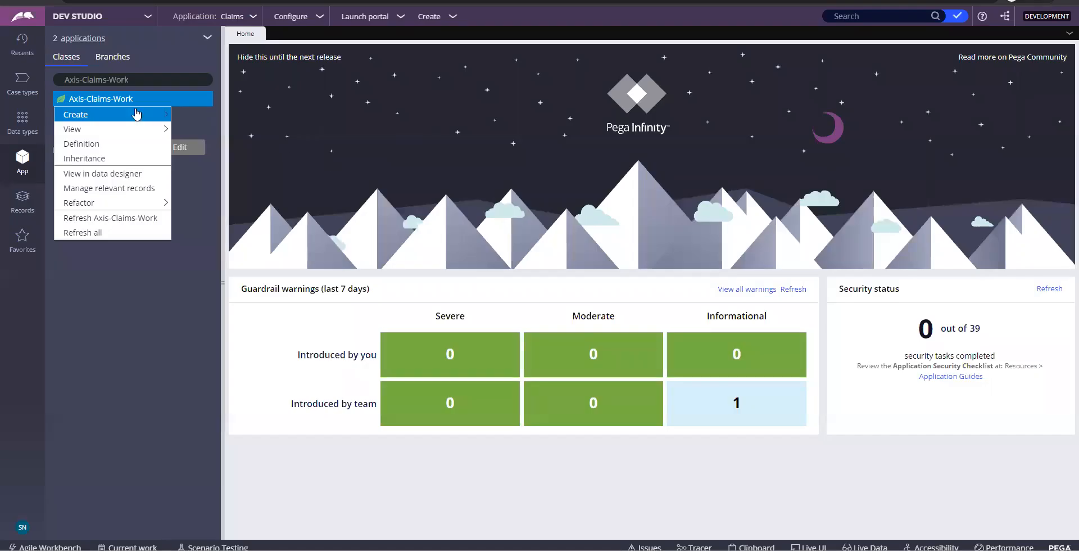
Open a new Property form on Axis-Claims-Work, label it 'First NMam', and create it
mouse_move(137, 114)
mouse_move(213, 130)
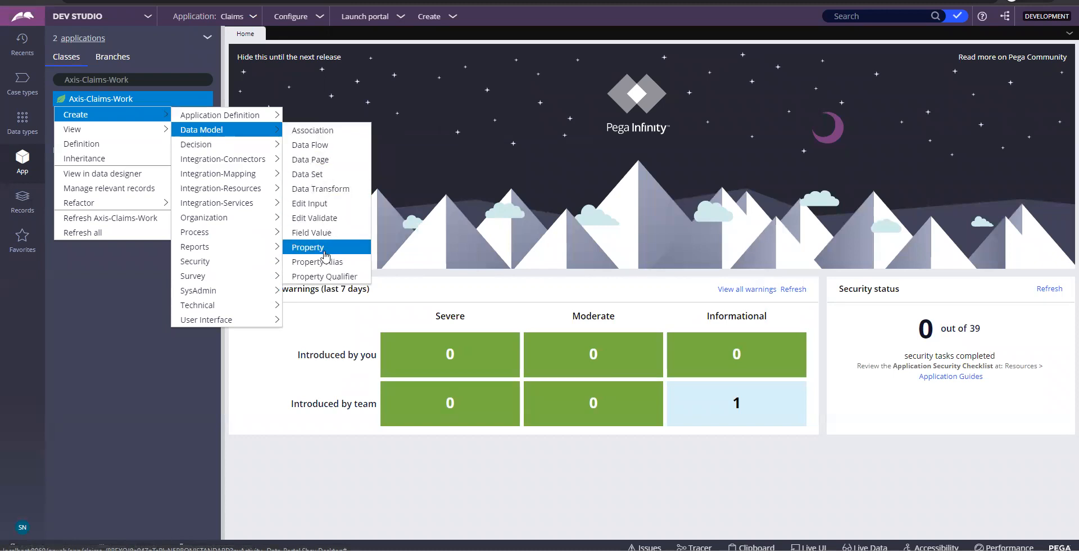
click(326, 255)
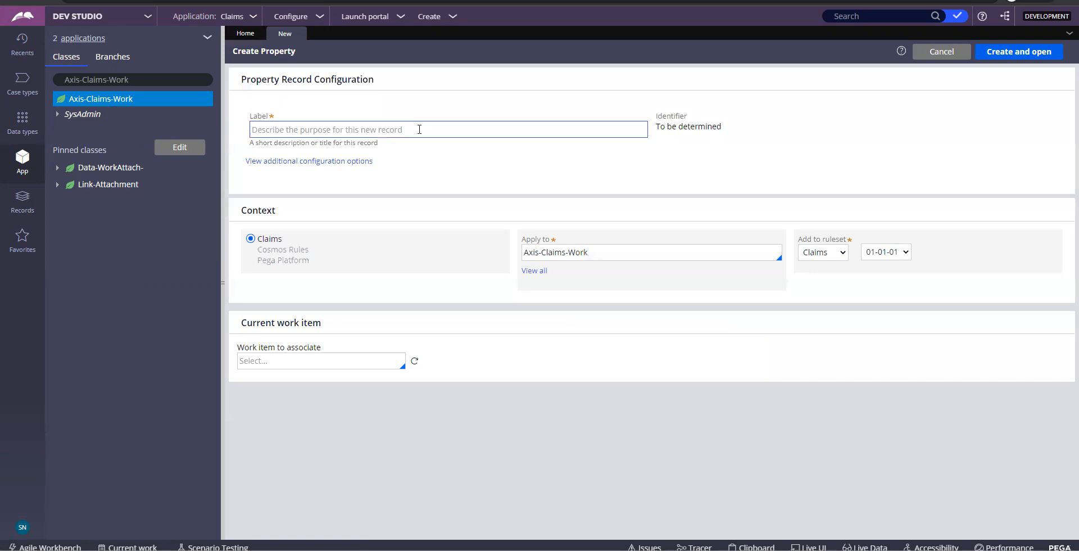
click(419, 130)
text(Fir)
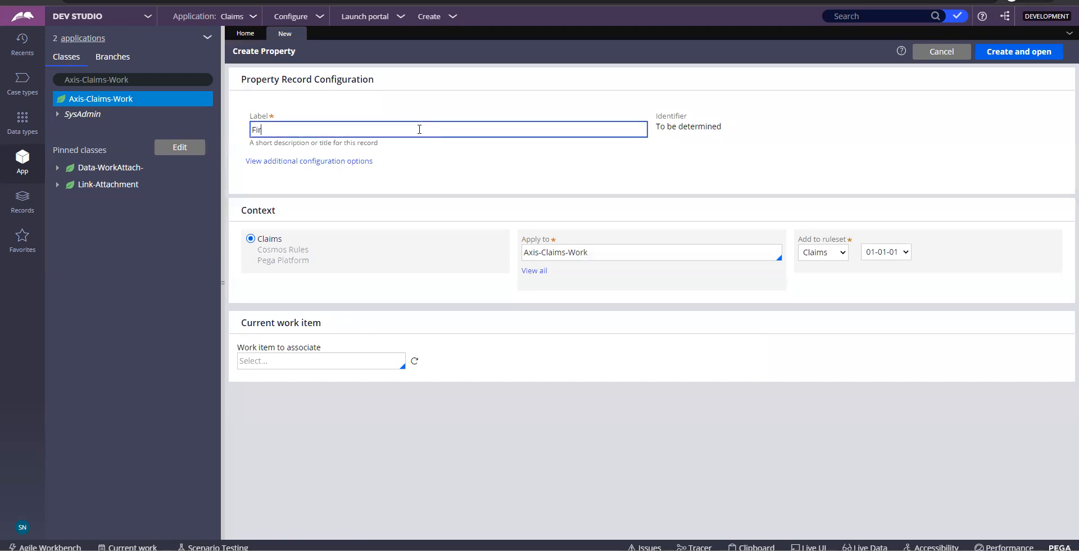
text(st NMame)
click(813, 139)
click(999, 54)
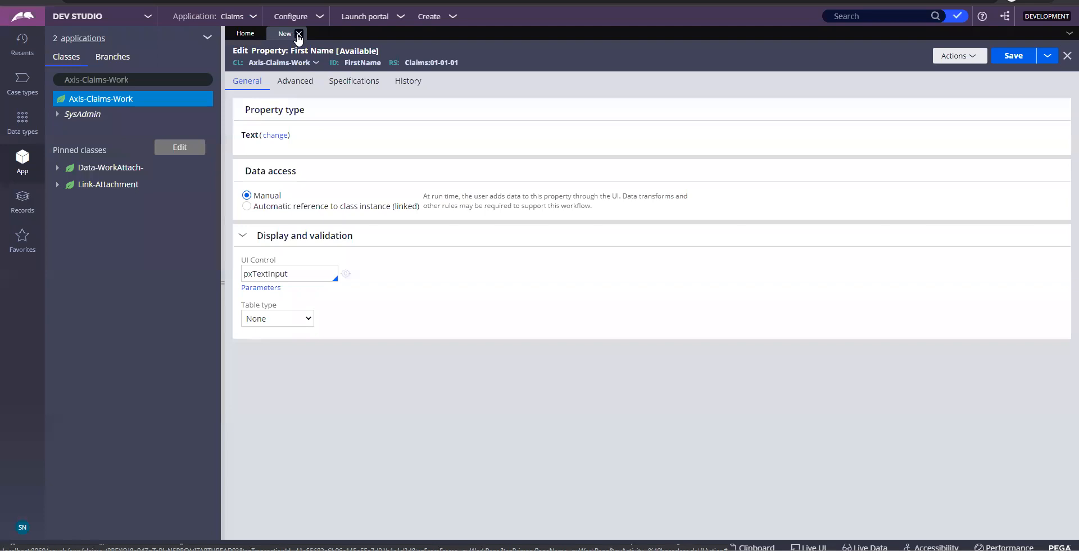
Start a fresh property form, close the First Name tab, and paste FirstName as the label
click(973, 57)
click(916, 146)
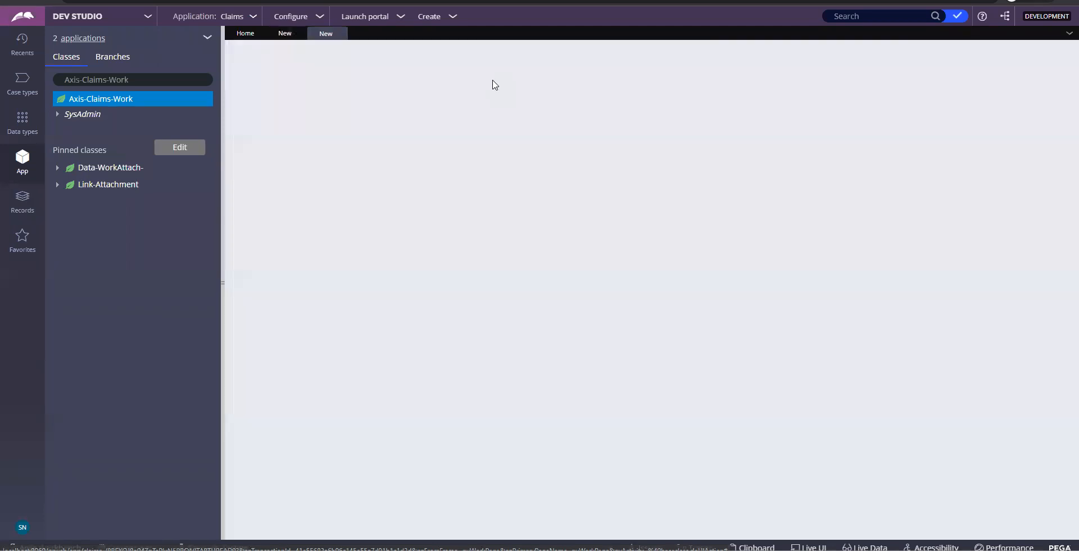
click(281, 35)
double_click(369, 63)
key(ctrl+c)
click(302, 32)
click(398, 128)
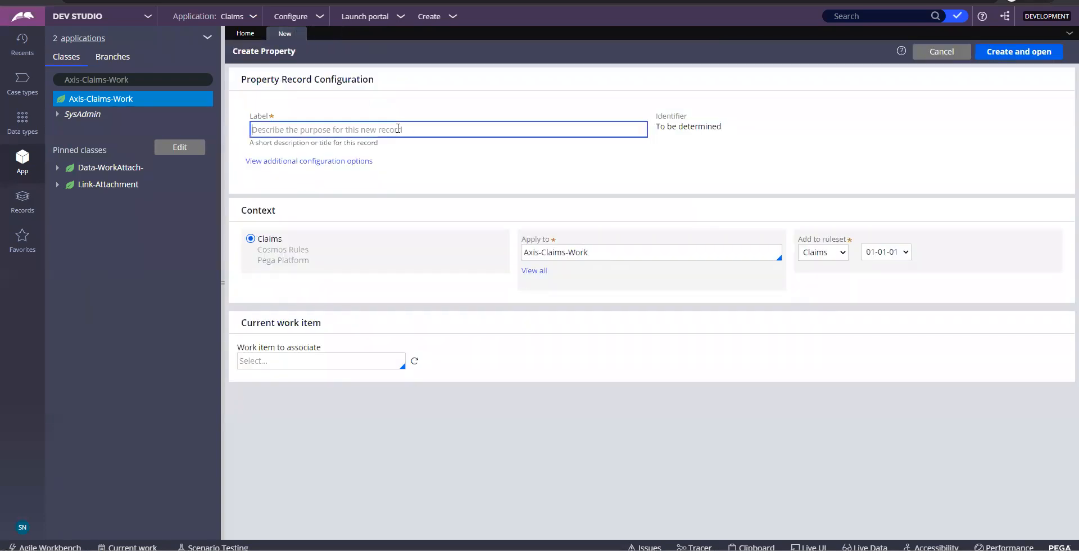
key(ctrl+v)
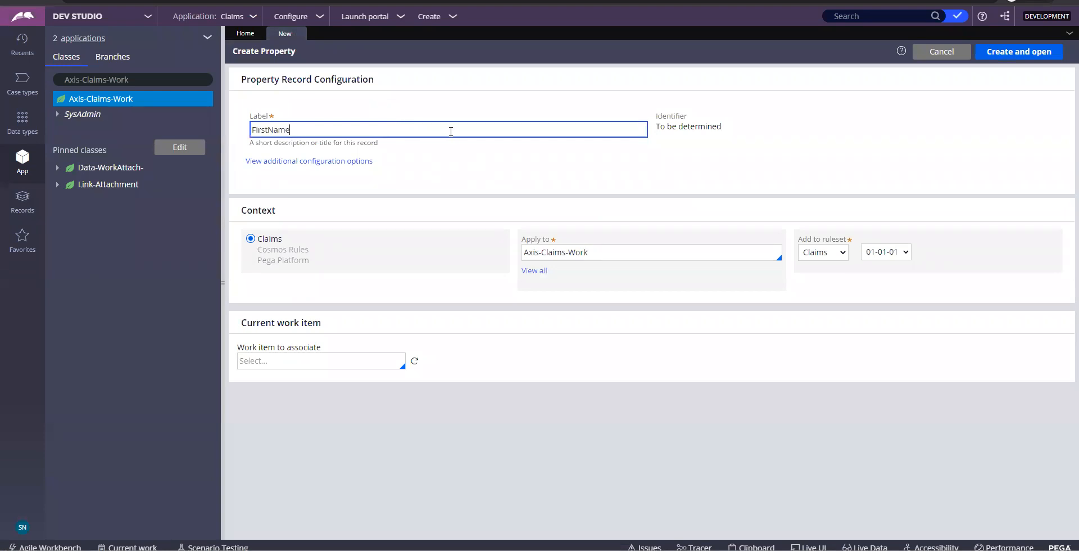
click(769, 165)
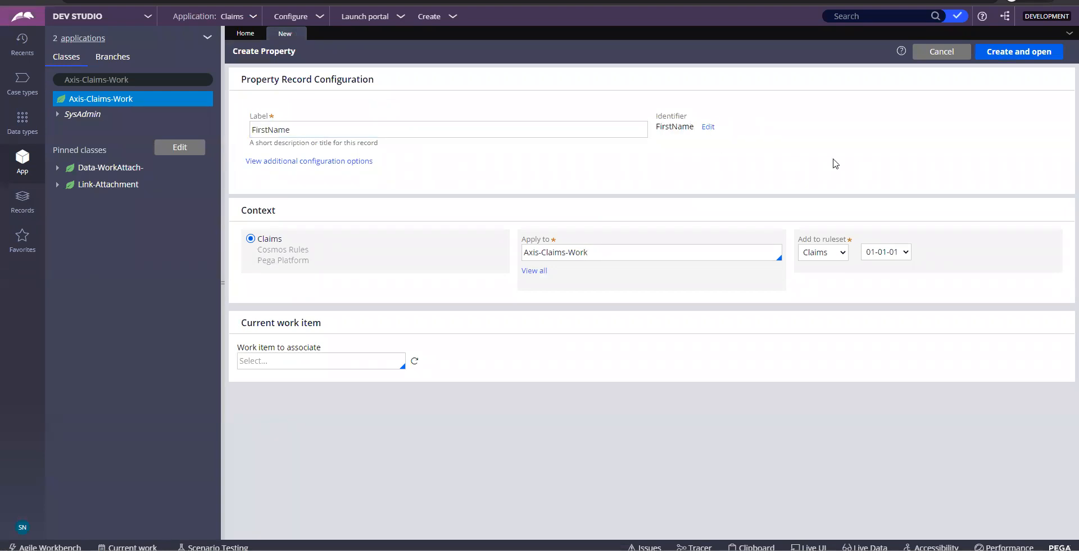
Paste a screenshot of the FirstName Create Property form into Word, then create and open the property
key(Print)
key(alt+Tab)
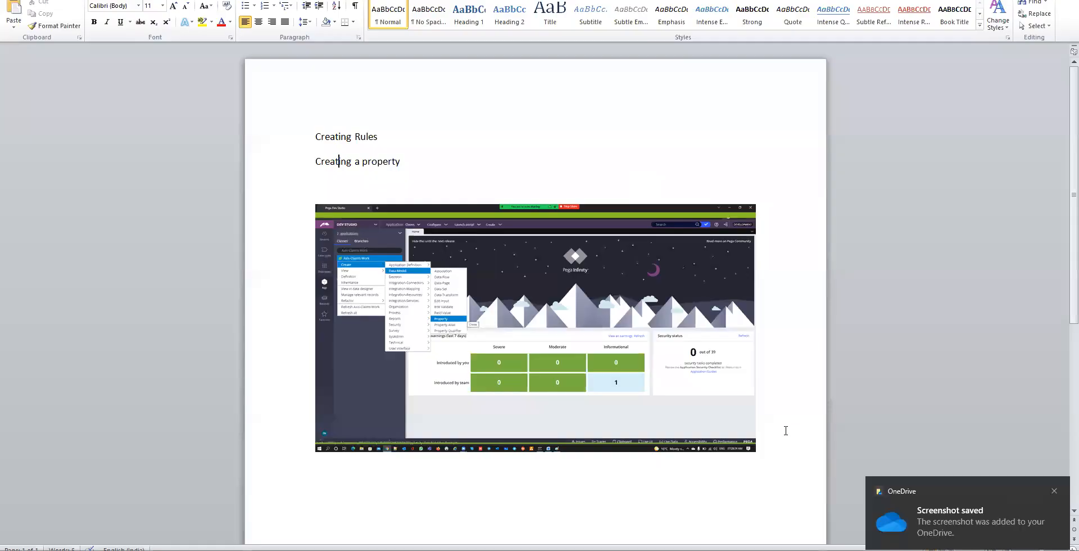
key(ctrl+v)
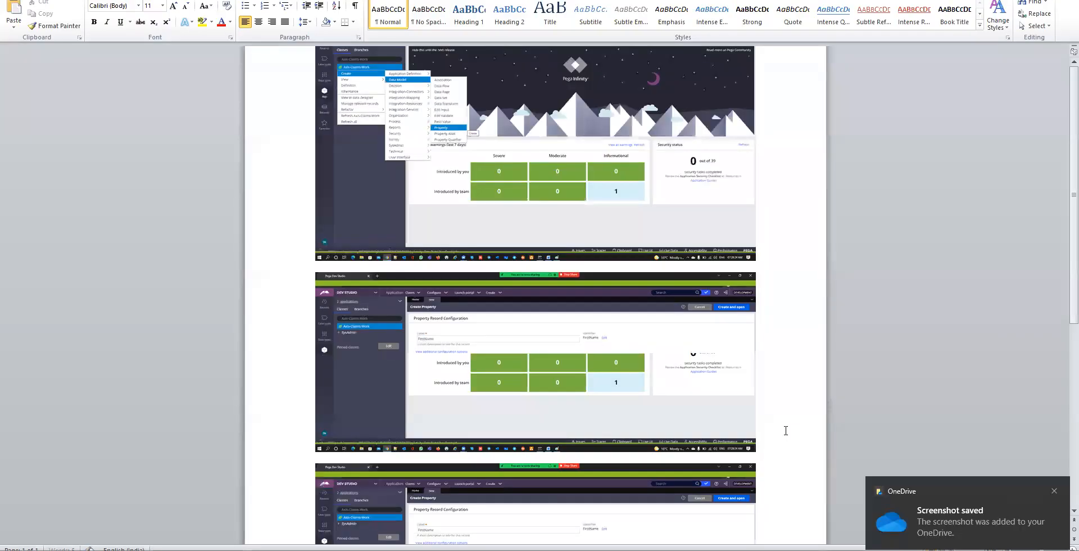
key(alt+Tab)
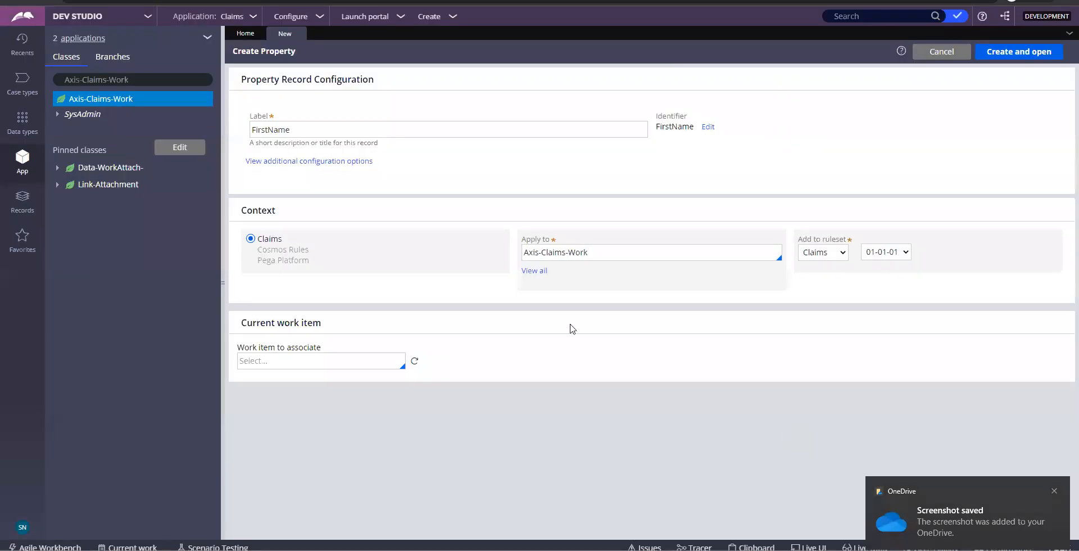
click(1022, 52)
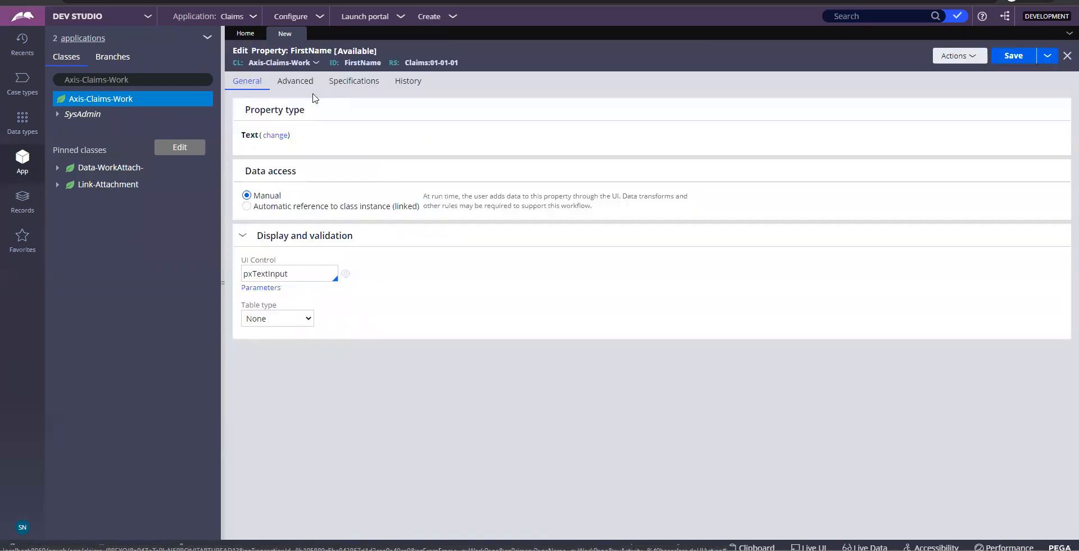
Browse the FirstName property's Advanced, Specifications and History tabs, then return to General
triple_click(268, 110)
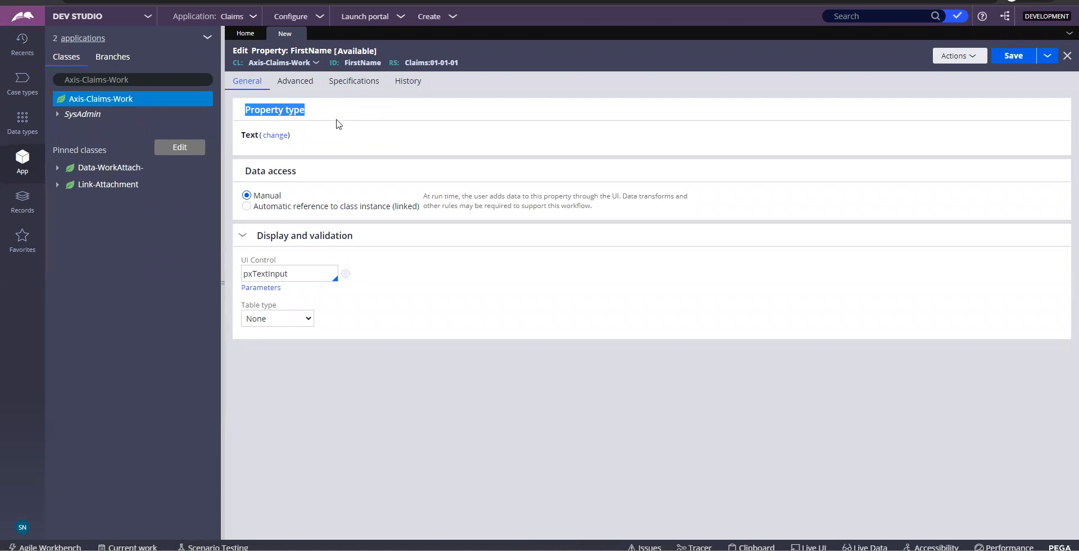
click(295, 82)
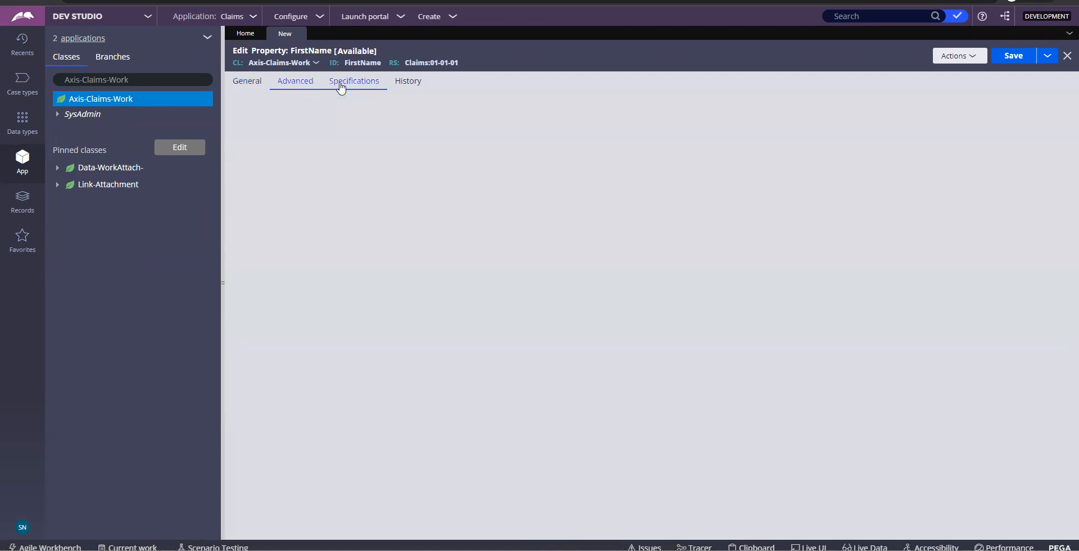
click(419, 84)
click(250, 82)
click(298, 81)
click(336, 79)
click(408, 83)
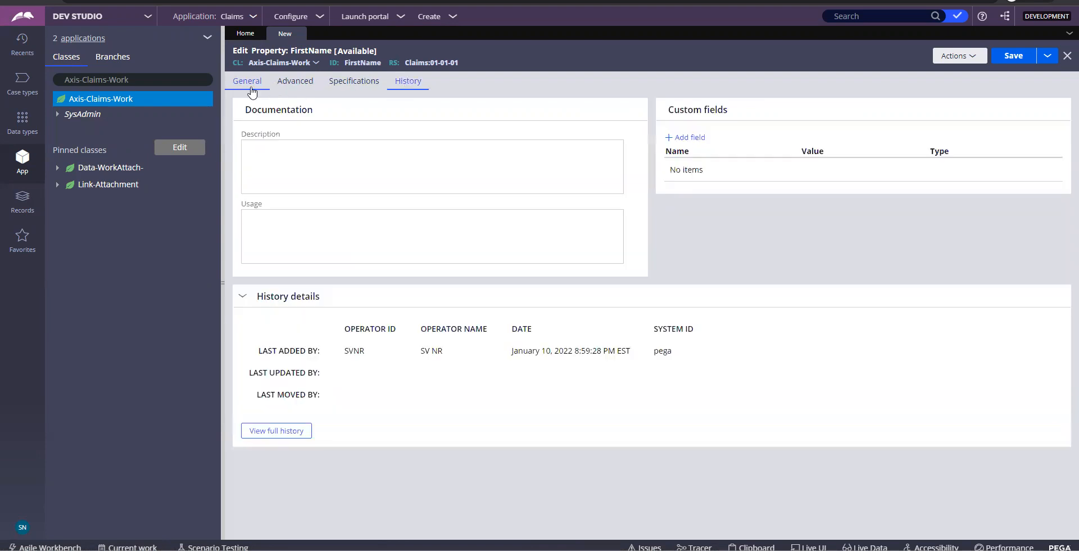
click(251, 84)
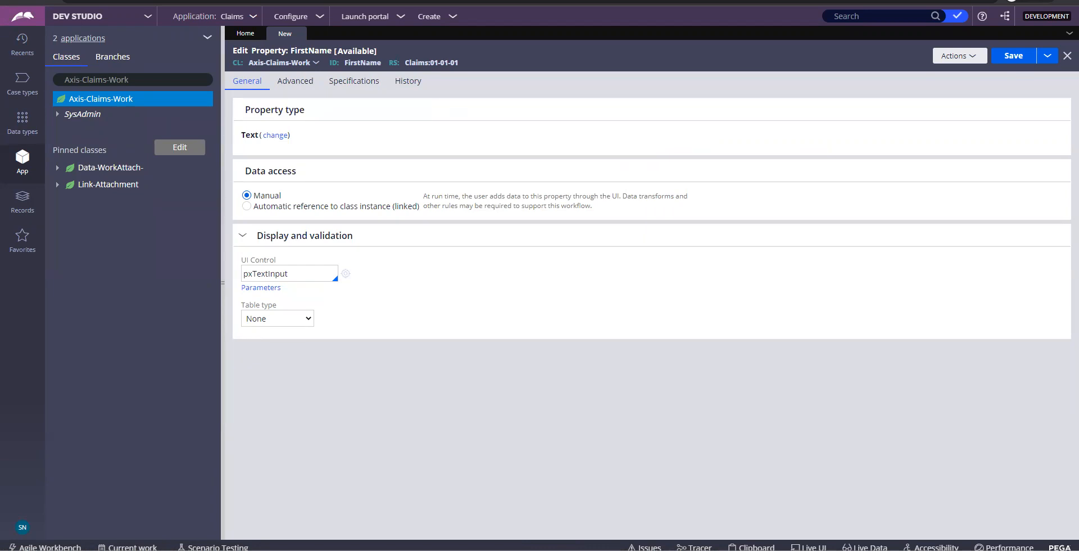
key(ctrl+t)
key(ctrl+w)
Highlight the Text type and FirstName identifier, then bring up the property type choices
double_click(251, 135)
double_click(358, 60)
click(276, 136)
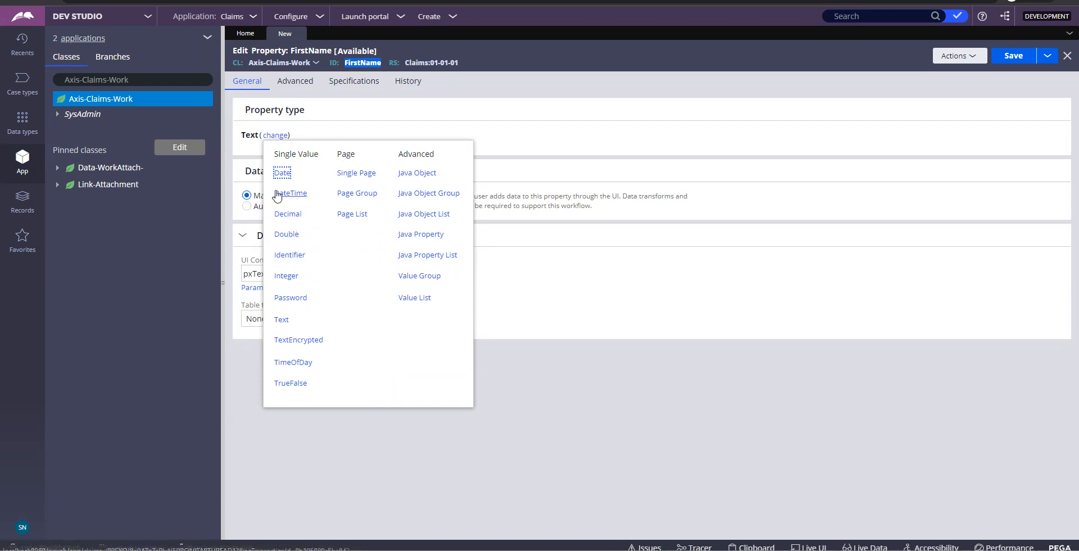
Choose Text from the Single Value types for FirstName and save the property
click(297, 156)
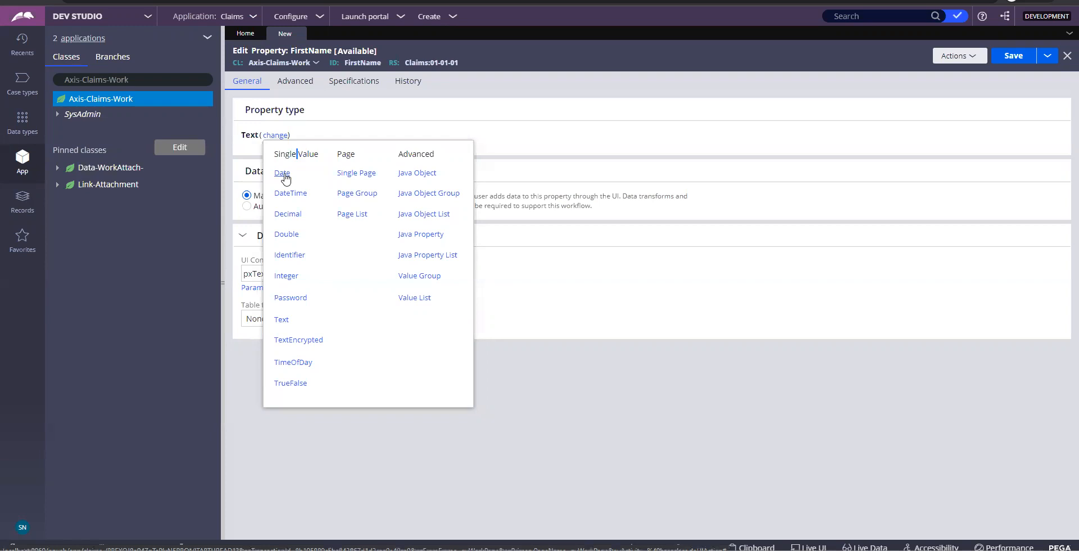
click(281, 322)
click(1021, 60)
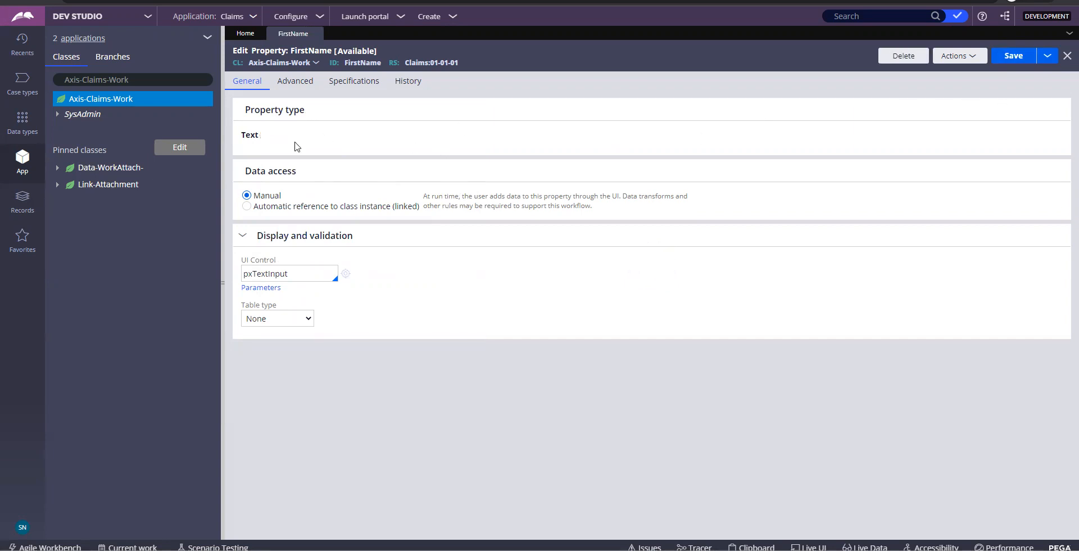
Highlight Text and the FirstName ID, screenshot the saved property form, and switch to Word
double_click(253, 133)
double_click(367, 62)
key(Print)
key(alt+Tab)
scroll(551, 393, down, 3)
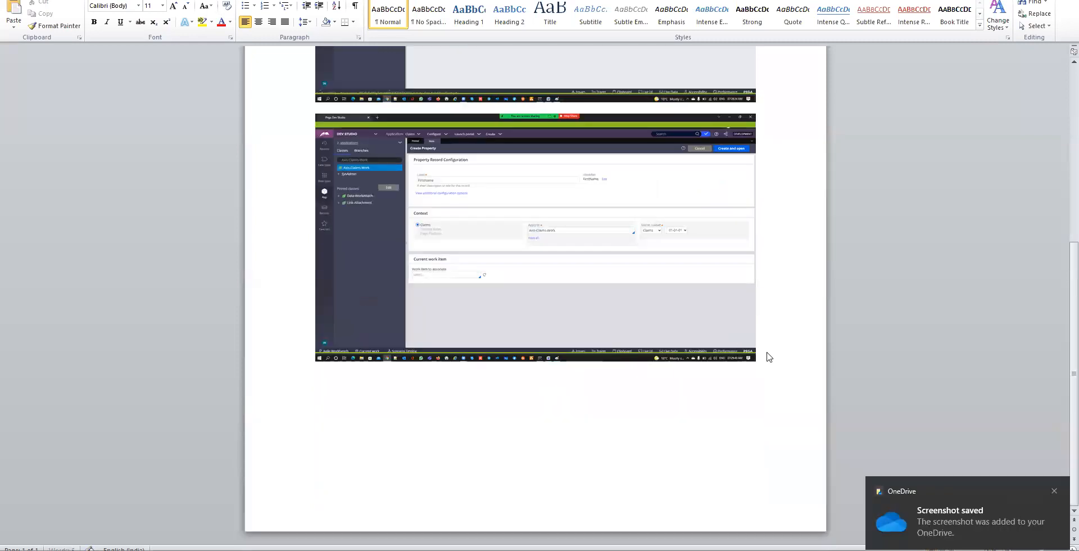
Paste the FirstName property screenshot into the Word notes on a new page
key(ctrl+v)
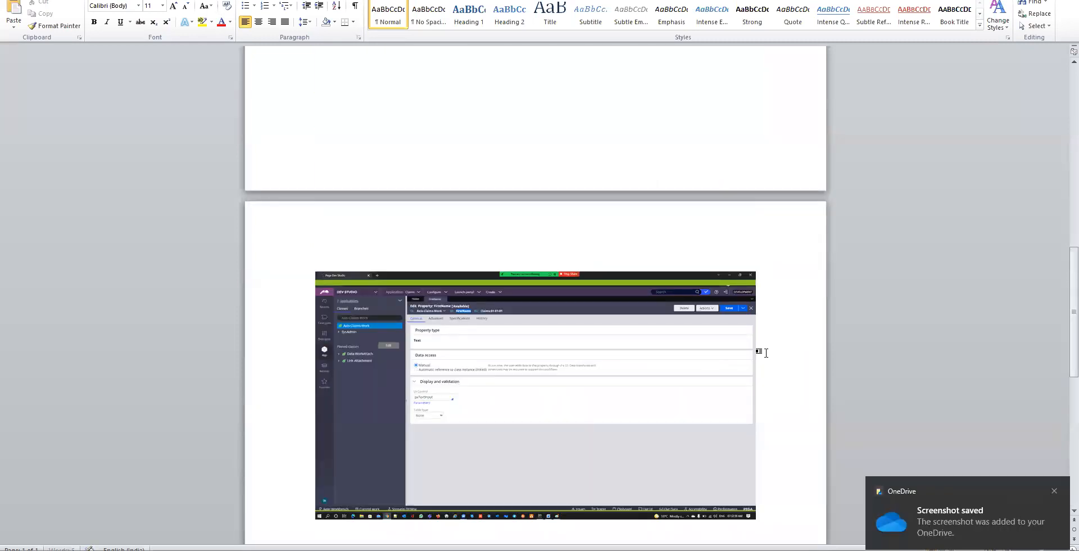
key(alt+Tab)
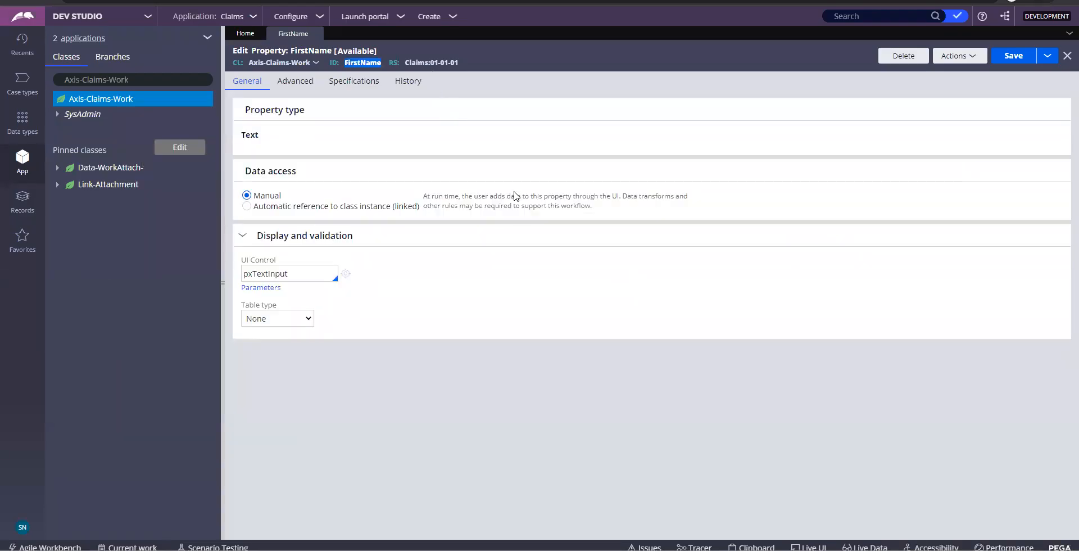
key(alt+Tab)
scroll(495, 184, up, 10)
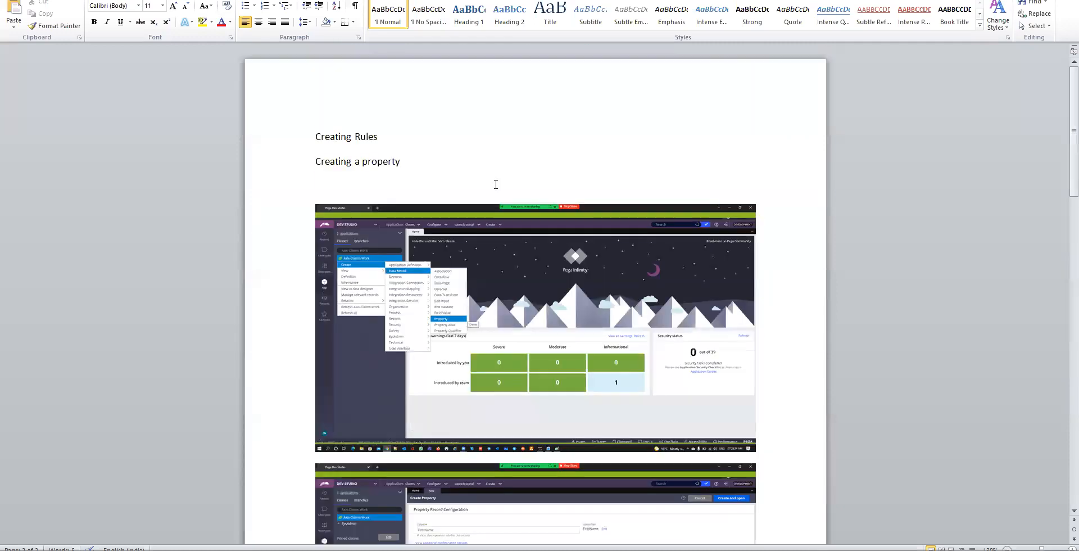
Add the line 'Enable check-in and check-out' under Creating Rules
click(400, 137)
key(Return)
key(Return)
text(enabl)
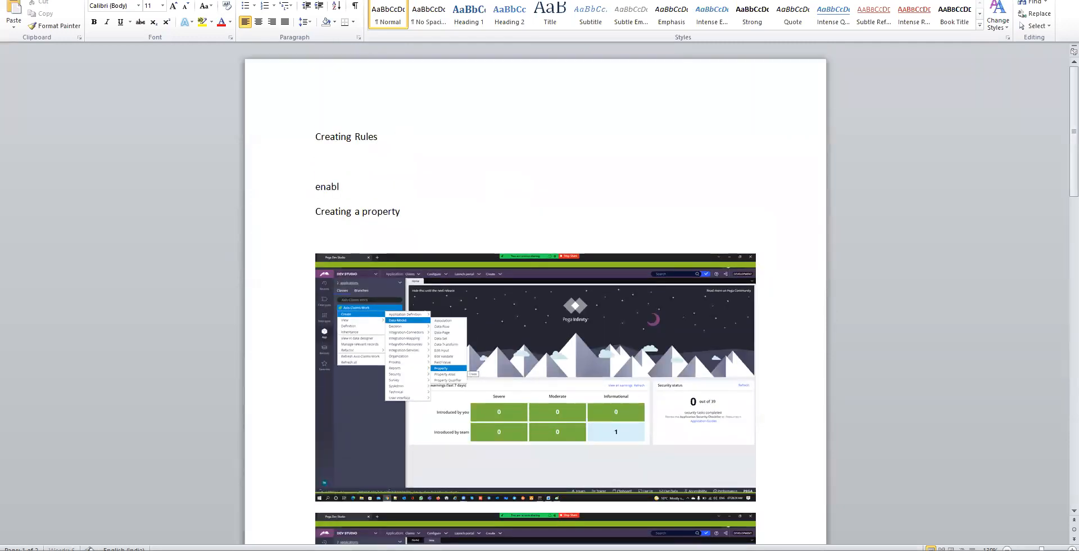
text(e checkin and check-out)
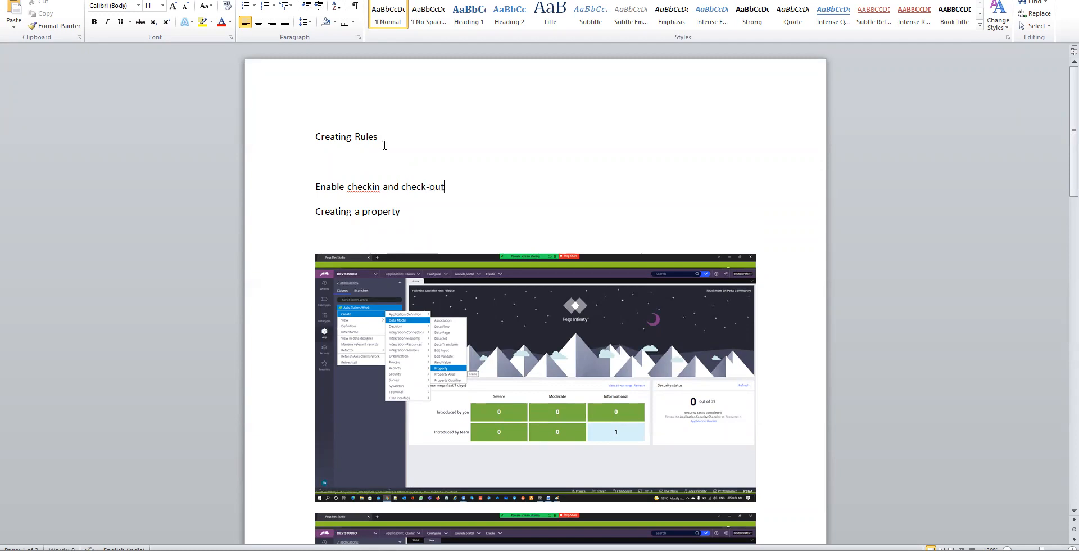
click(372, 186)
text(-)
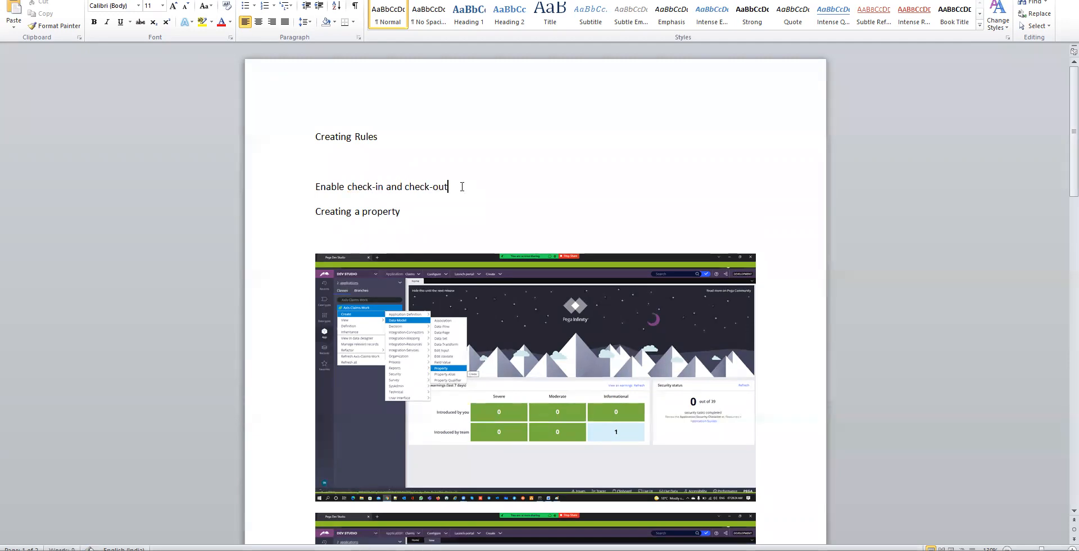
key(Return)
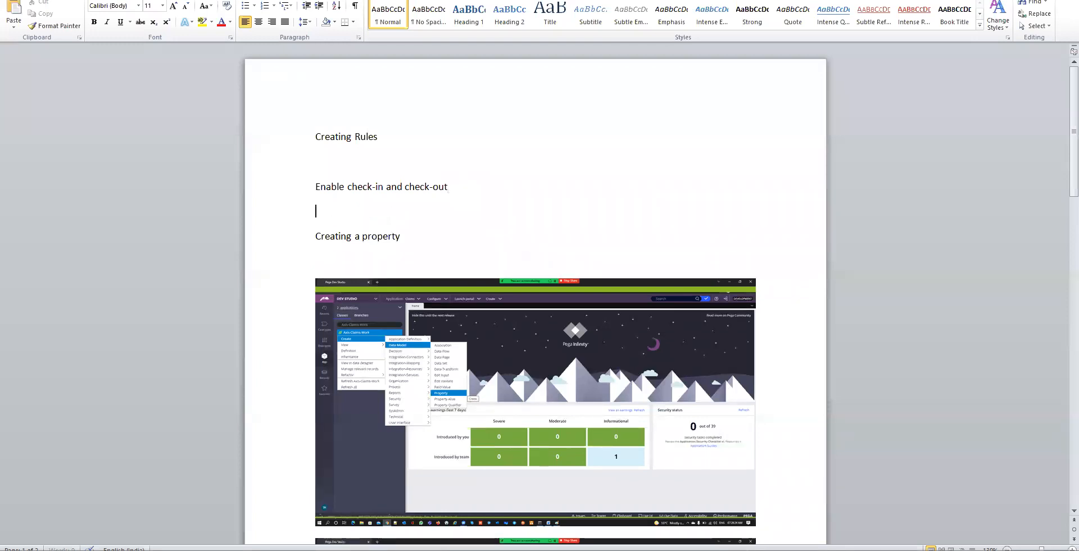
Open the Claims ruleset record in Dev Studio, then return to the Word notes
key(alt+Tab)
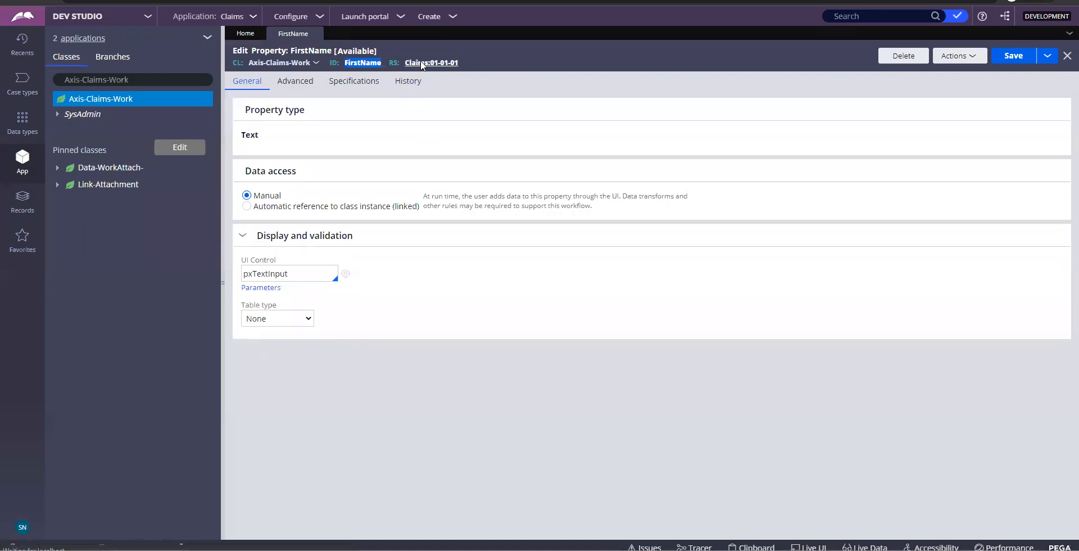
click(423, 62)
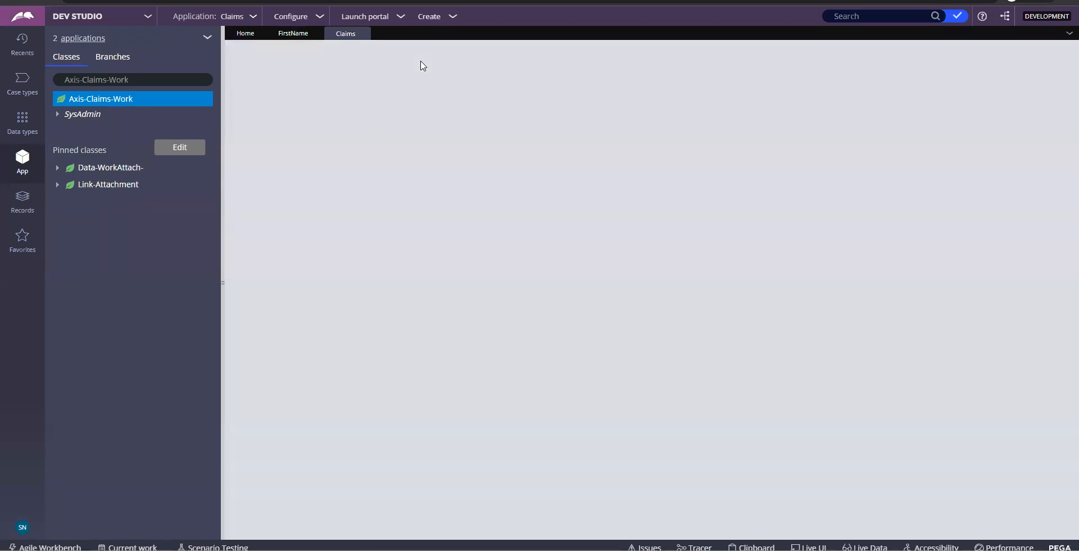
key(alt+Tab)
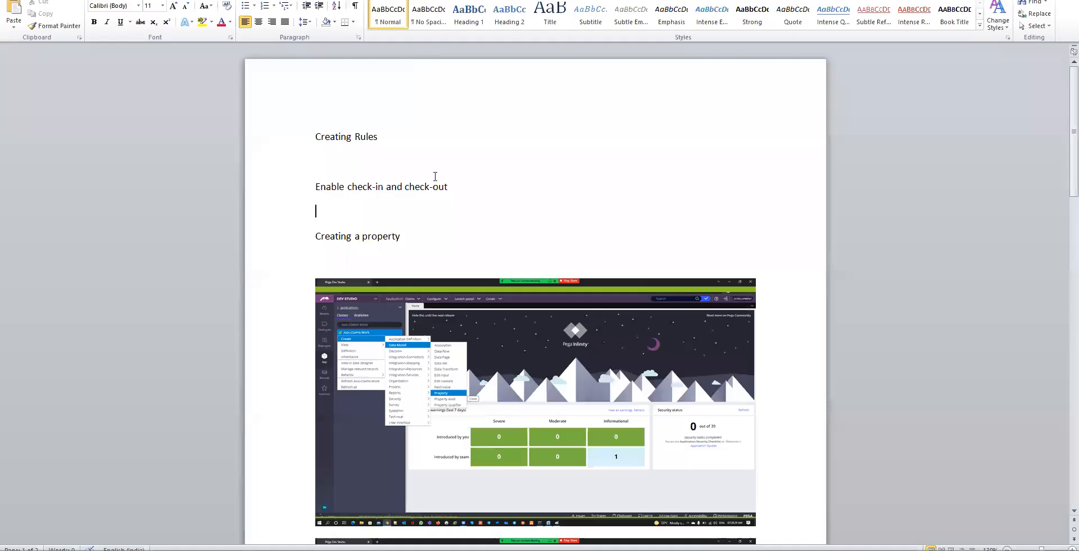
Move the 'Enable check-in and check-out' line below the FirstName screenshot
drag(452, 188, 323, 192)
key(ctrl+c)
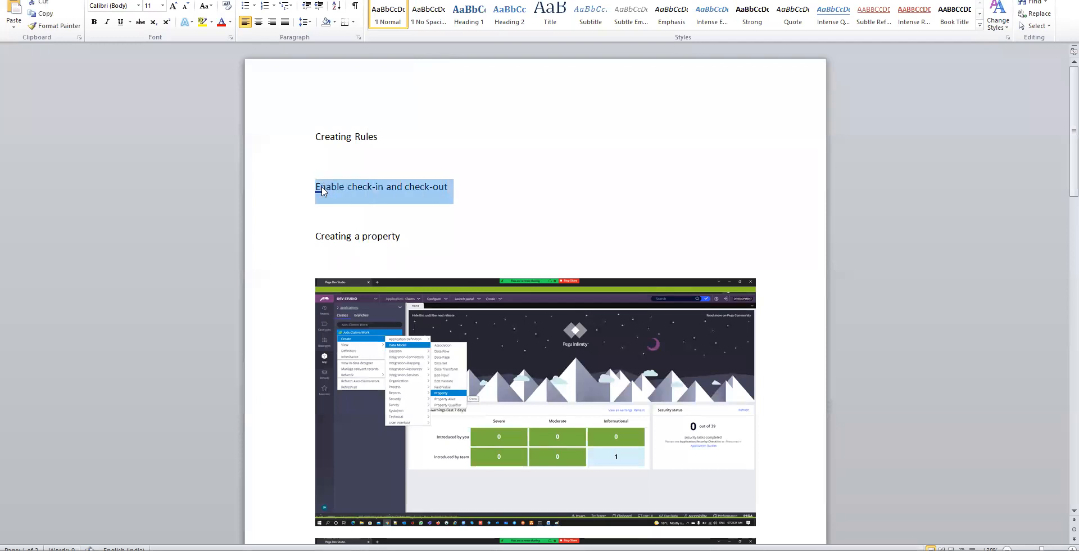
key(Delete)
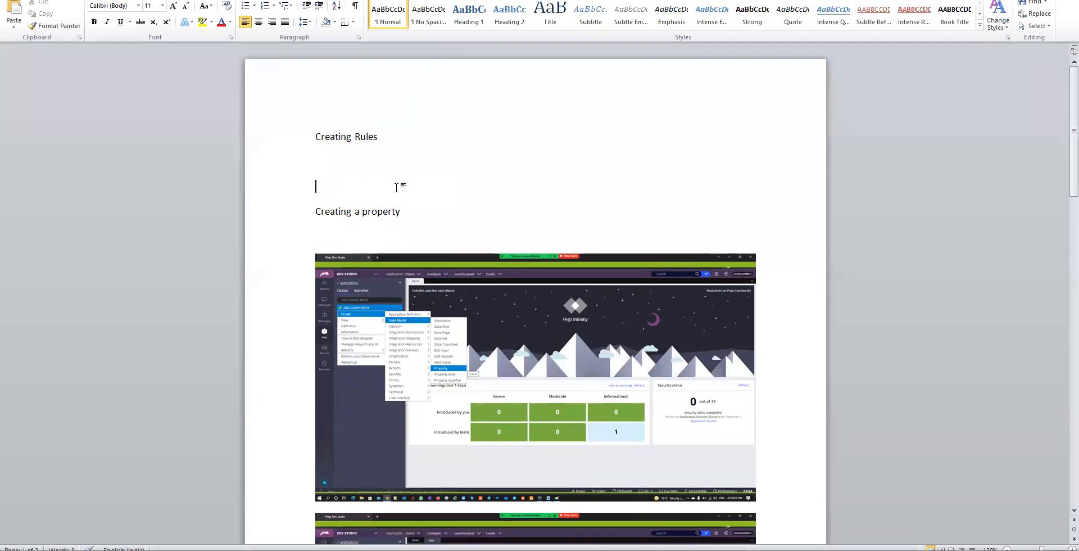
key(Delete)
scroll(396, 187, down, 15)
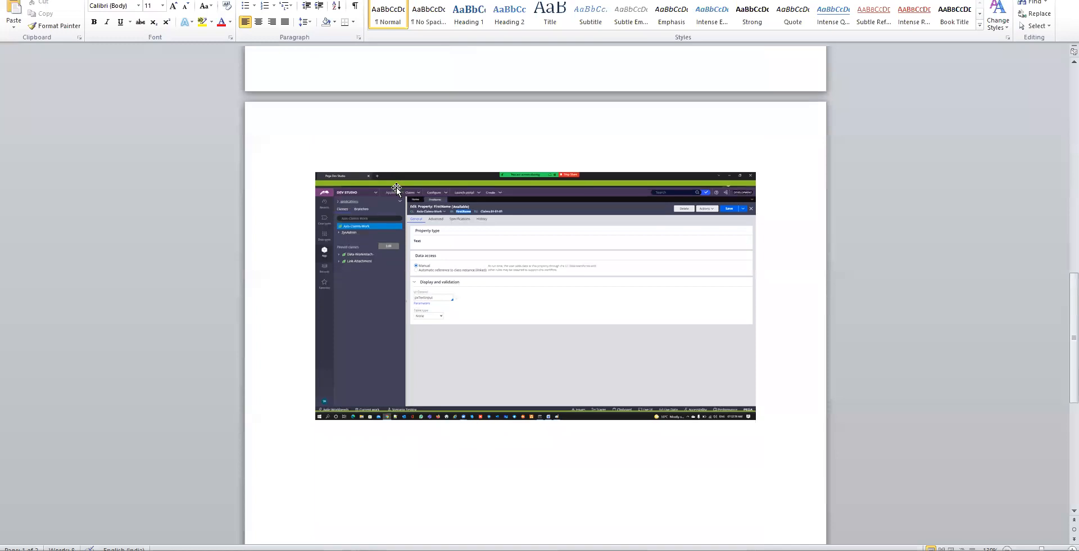
click(774, 374)
key(ctrl+v)
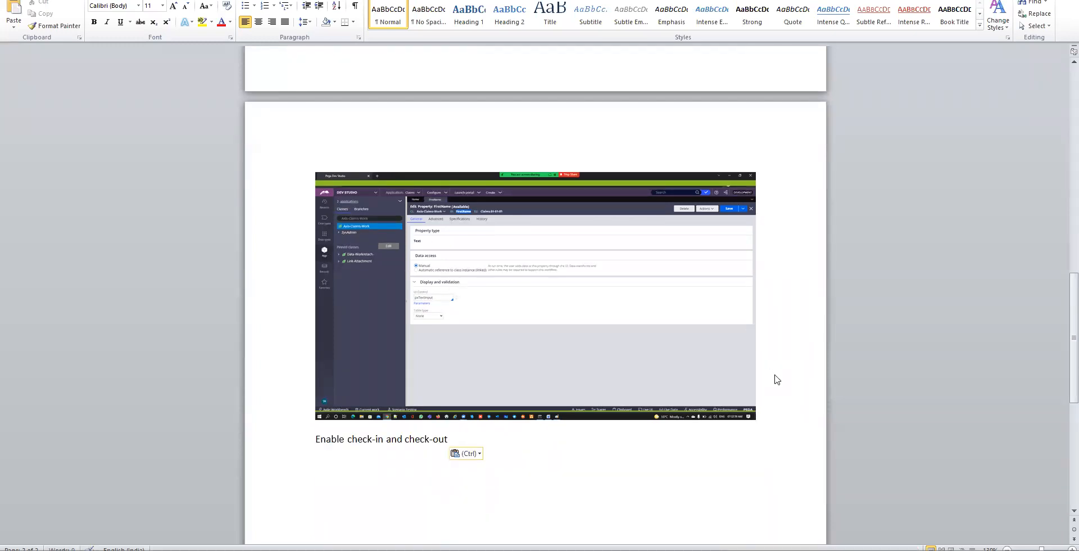
Save the Claims ruleset's Security settings, paste their screenshot into Word, and close the ruleset
key(alt+Tab)
click(307, 81)
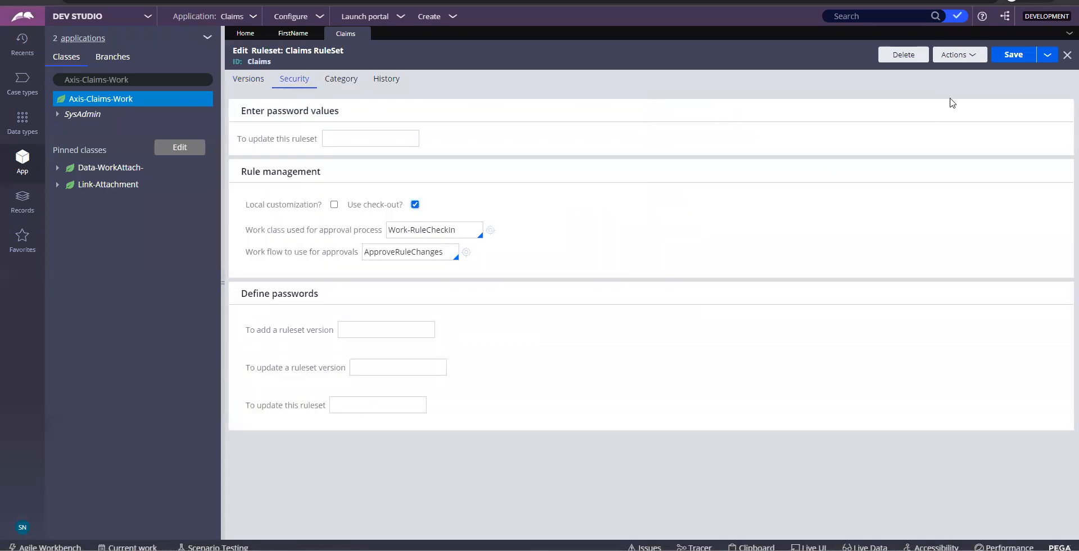
click(1004, 56)
key(Print)
key(alt+Tab)
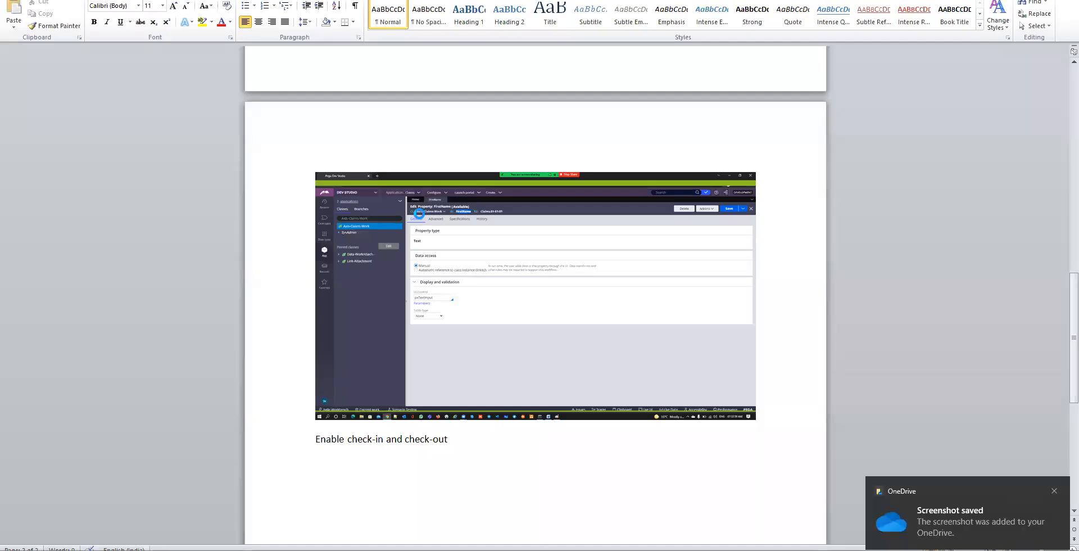
key(ctrl+v)
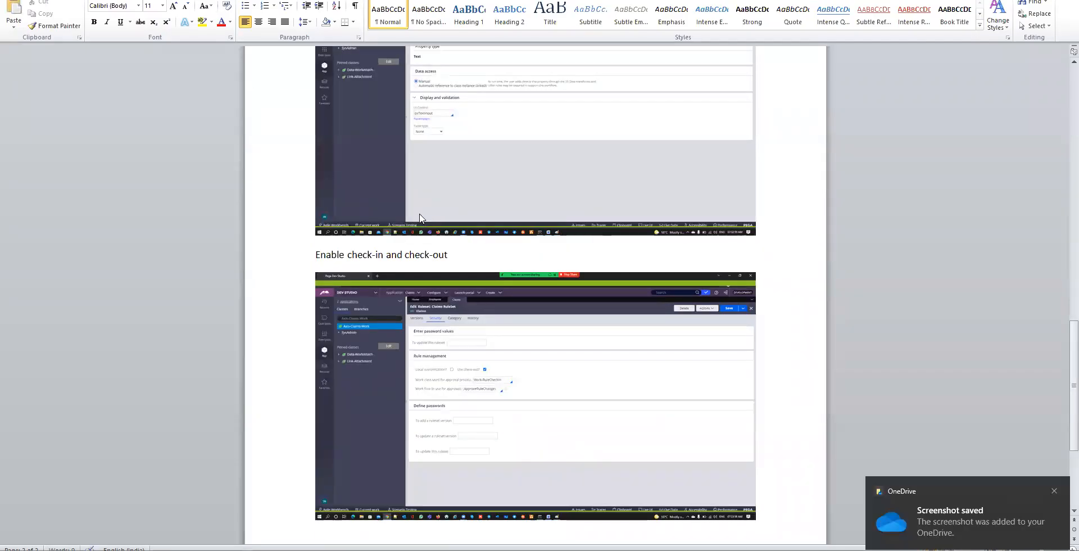
key(alt+Tab)
click(365, 36)
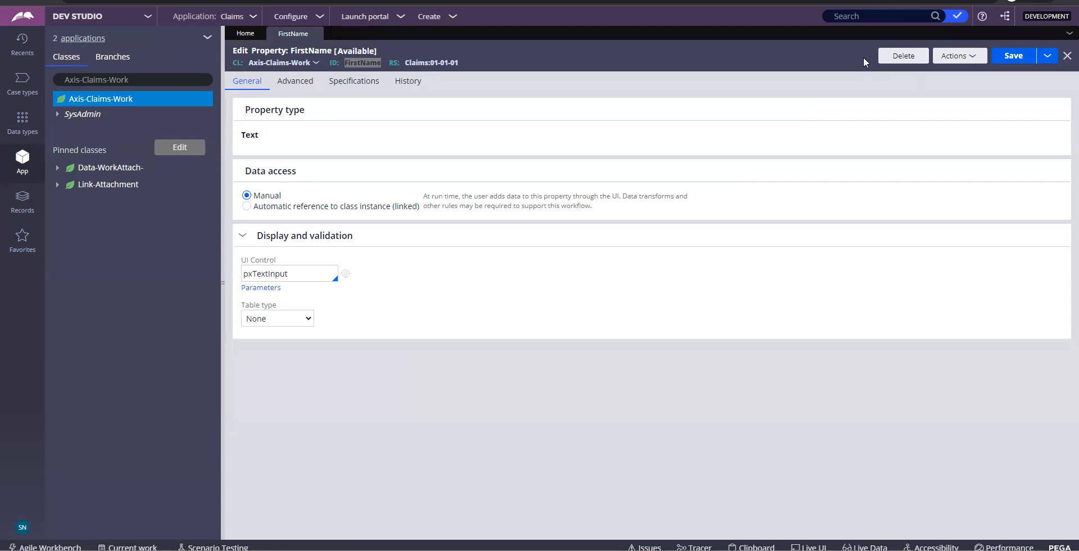
Refresh the FirstName property so it reopens as a locked, checked-in rule
click(948, 59)
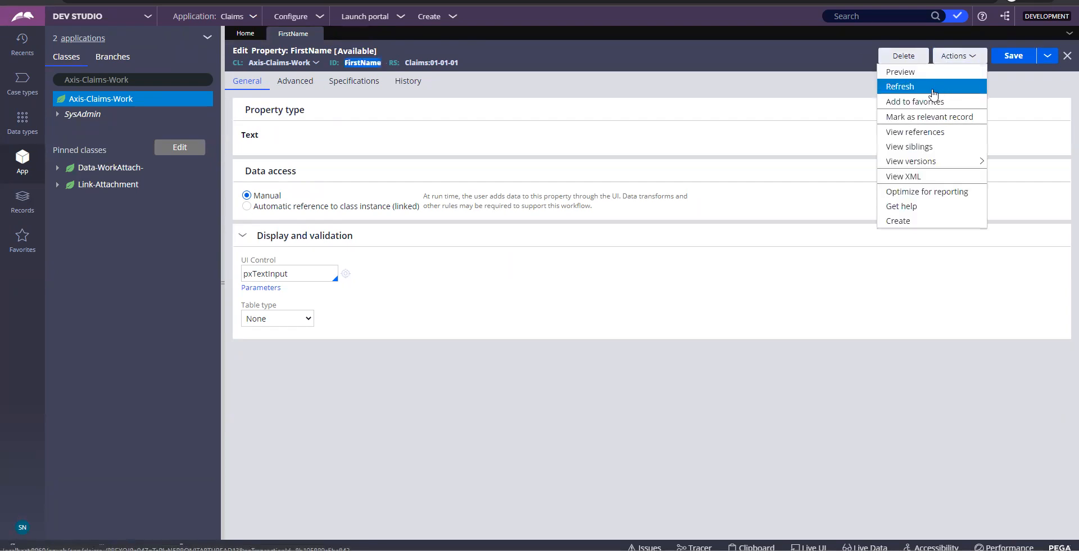
click(931, 87)
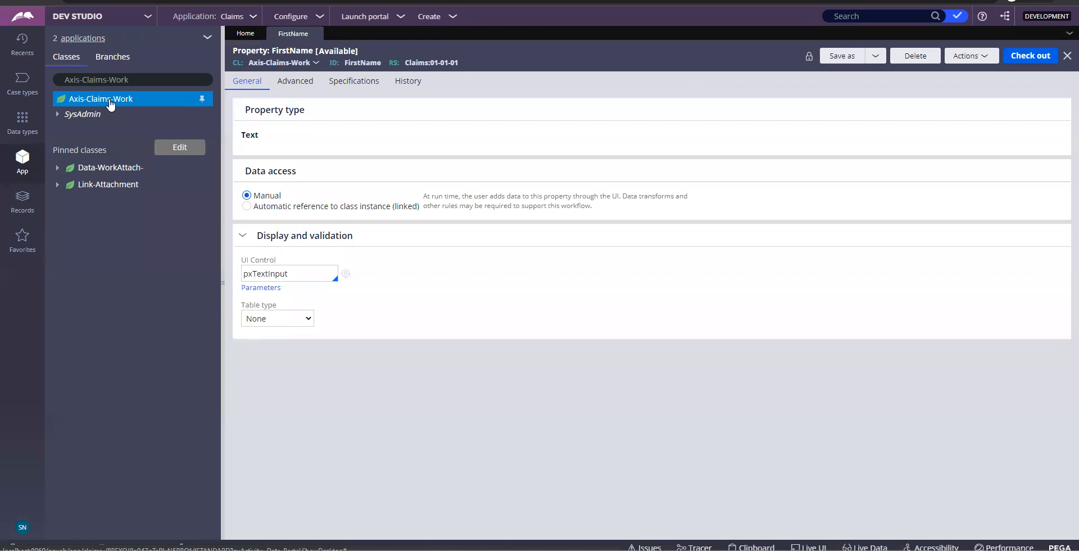
right_click(110, 102)
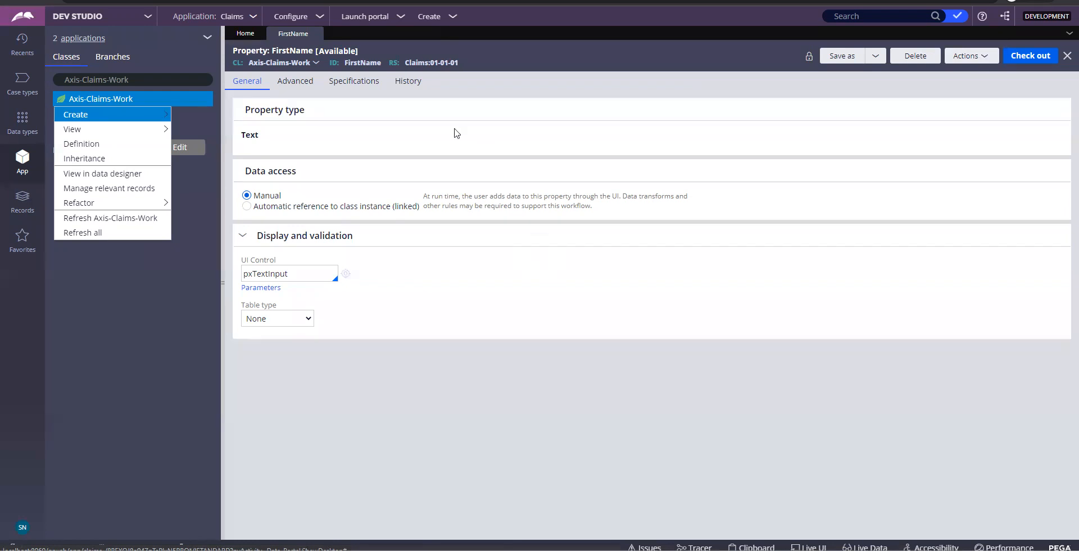
Create a 'Last Name' property (identifier LastName) on Axis-Claims-Work and open it
mouse_move(102, 115)
mouse_move(264, 130)
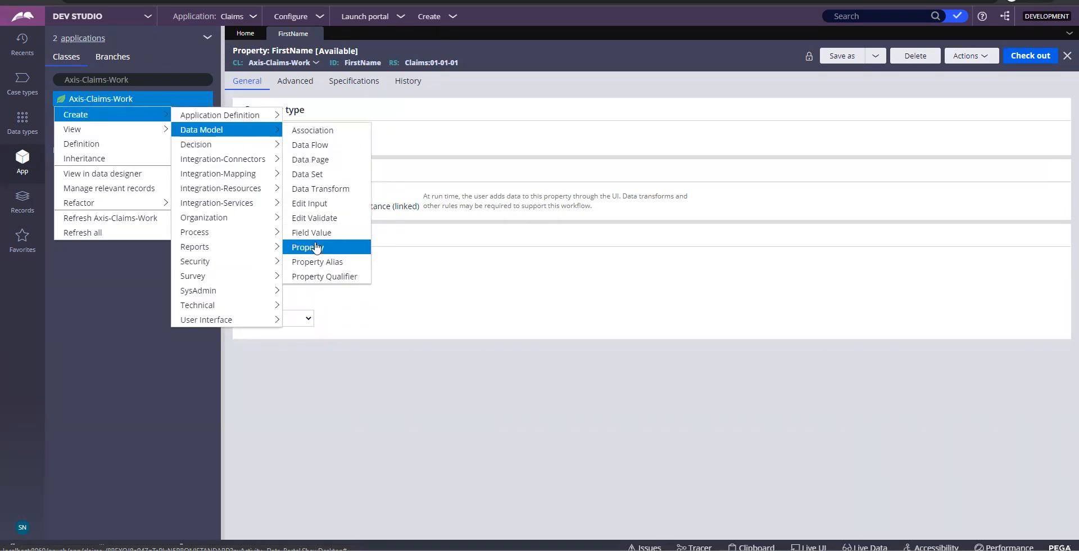
click(317, 247)
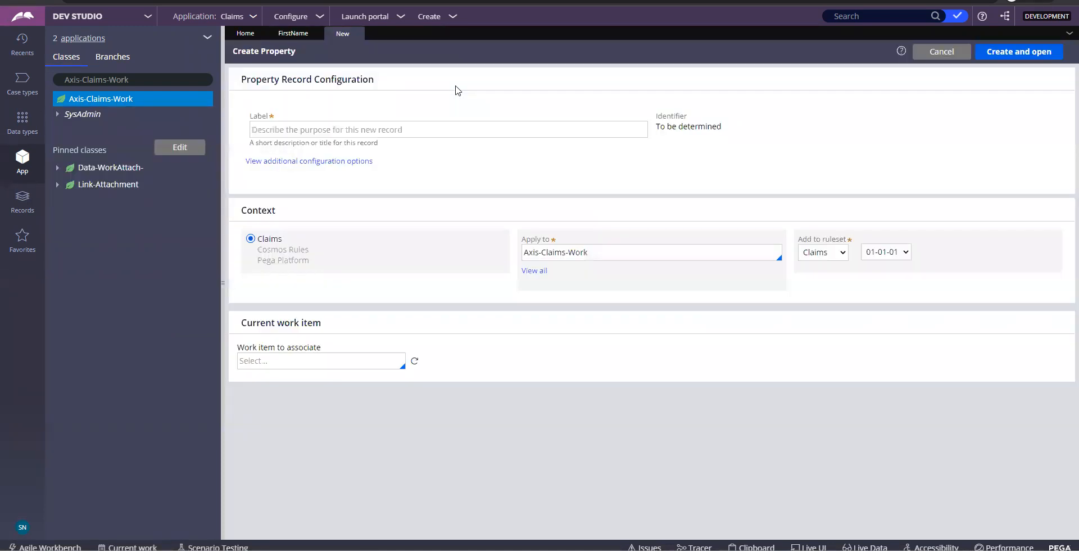
click(427, 127)
text(Last Name)
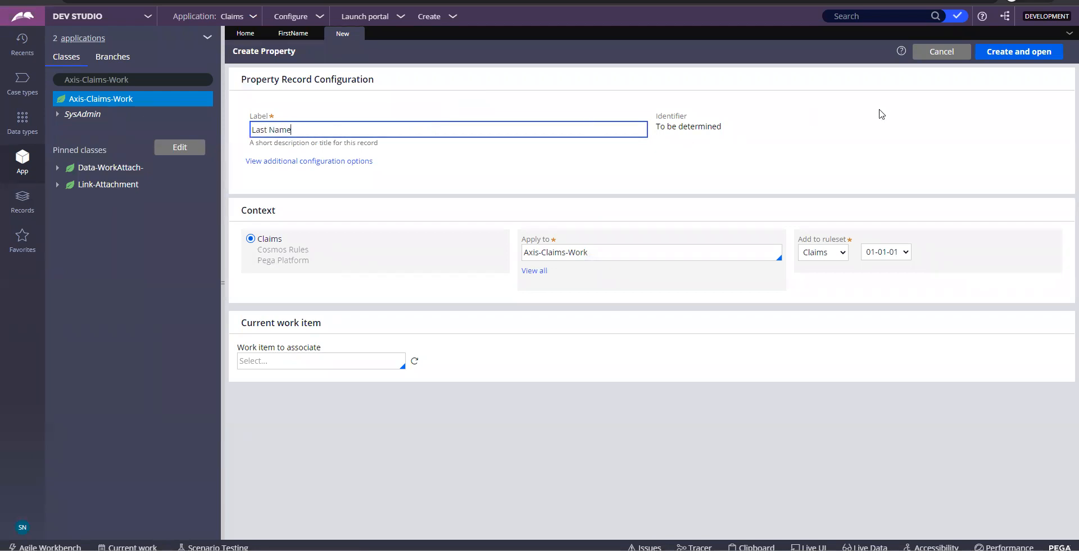
click(882, 115)
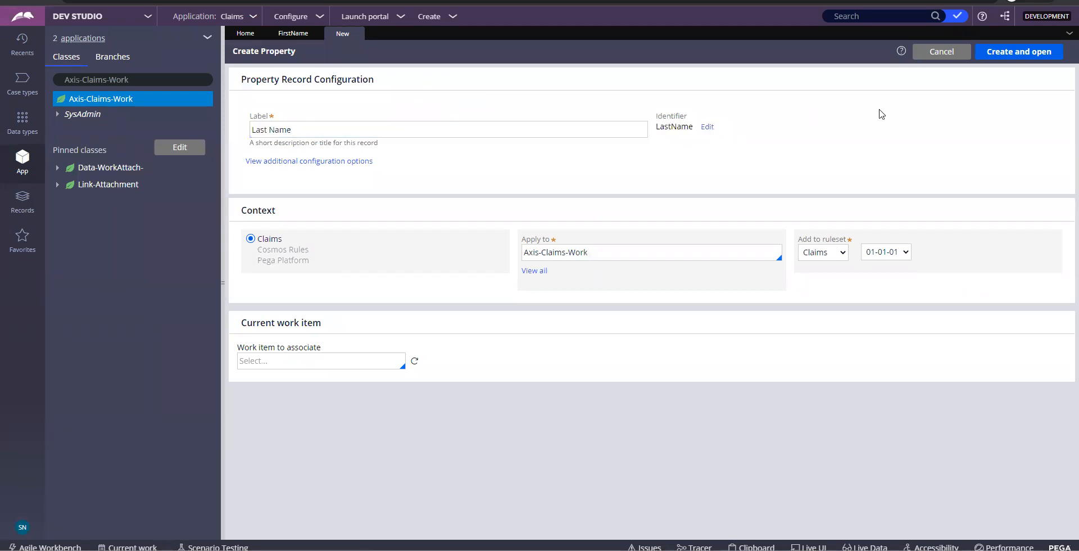
click(993, 56)
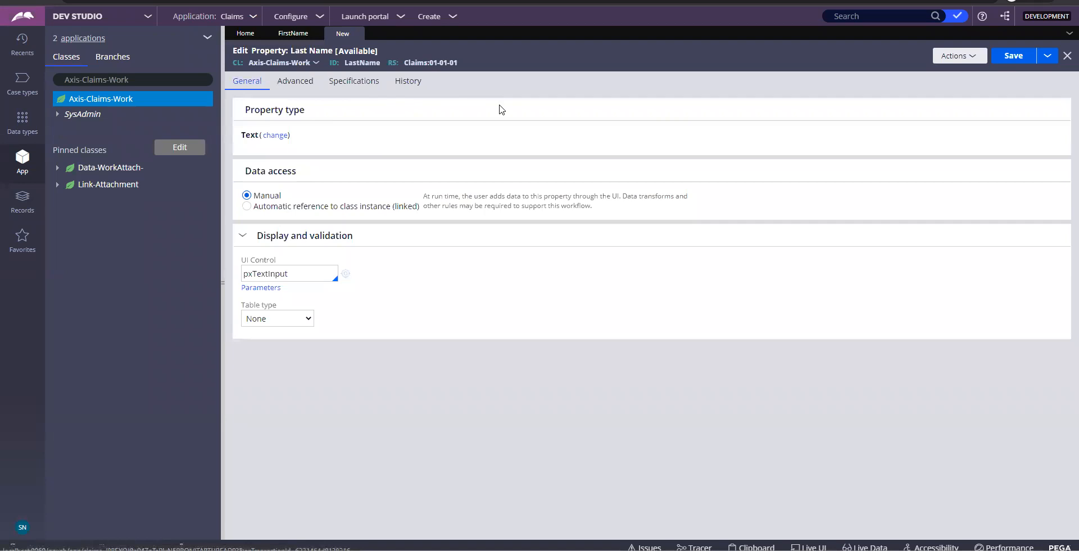
Save the Last Name property and close both the LastName and FirstName tabs
click(1014, 56)
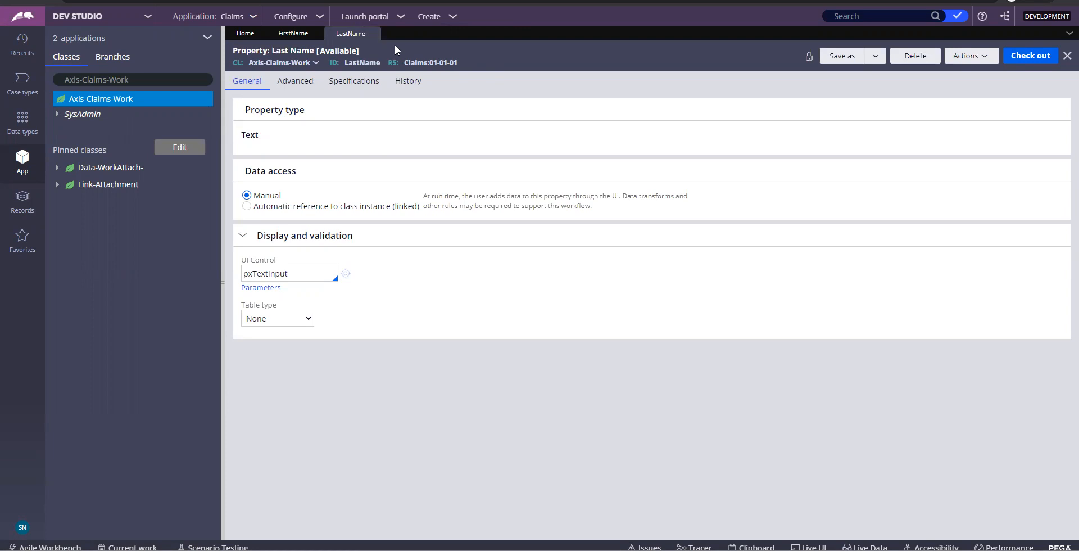
click(374, 35)
click(315, 35)
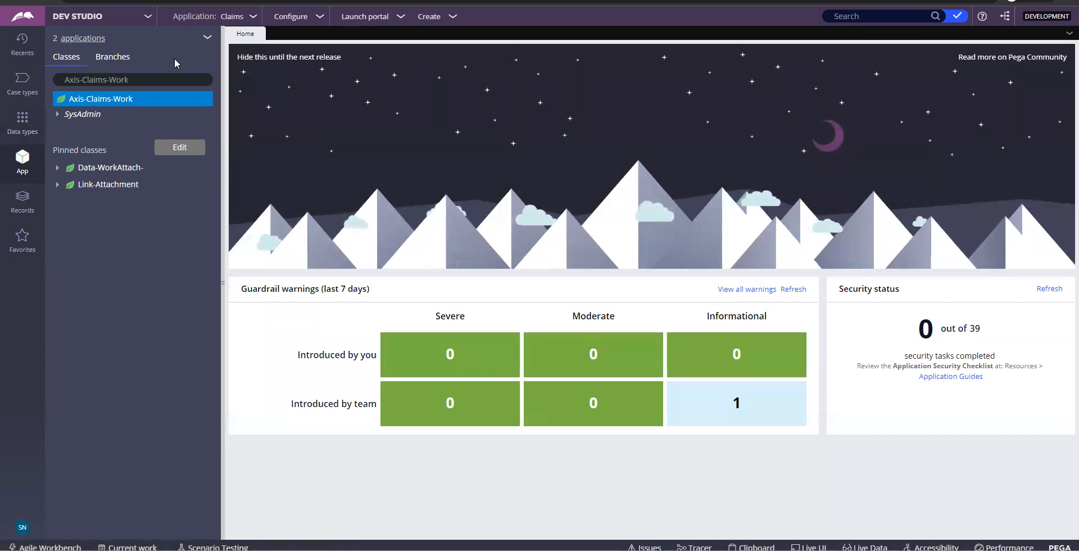
Filter the explorer to Axis-Claims-Work and open LastName under Data Model > Property
click(178, 78)
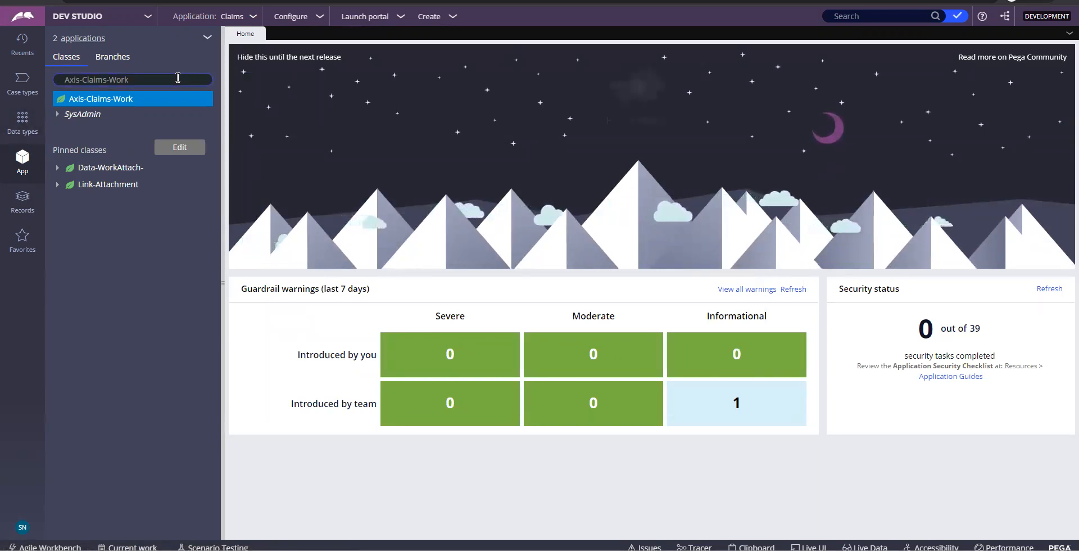
click(157, 80)
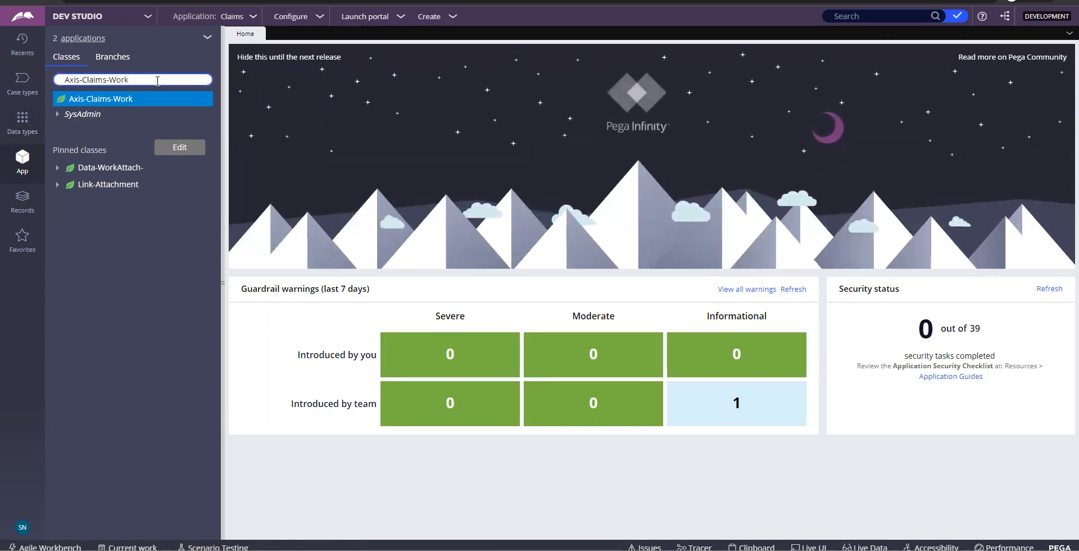
key(Return)
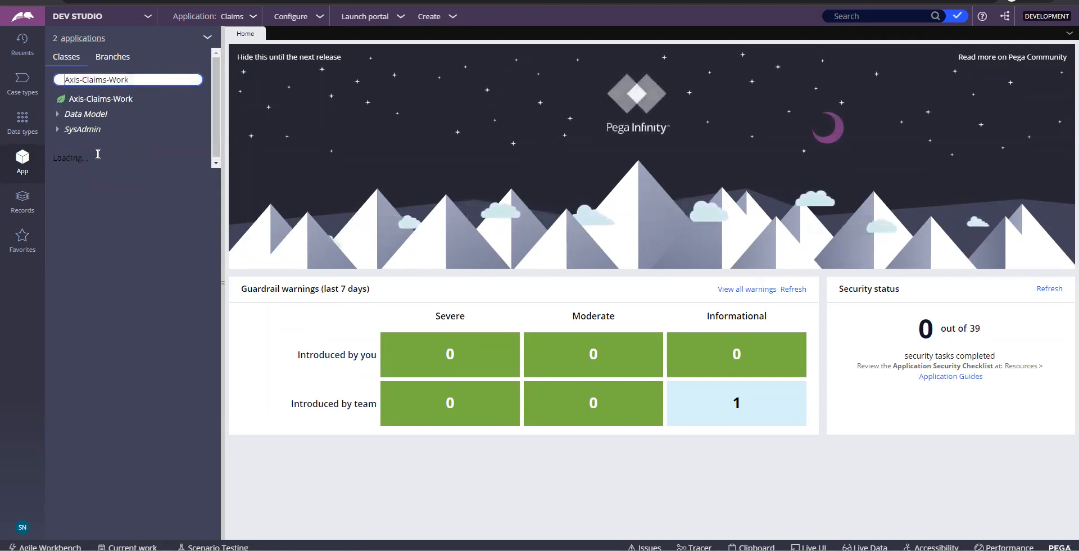
click(61, 116)
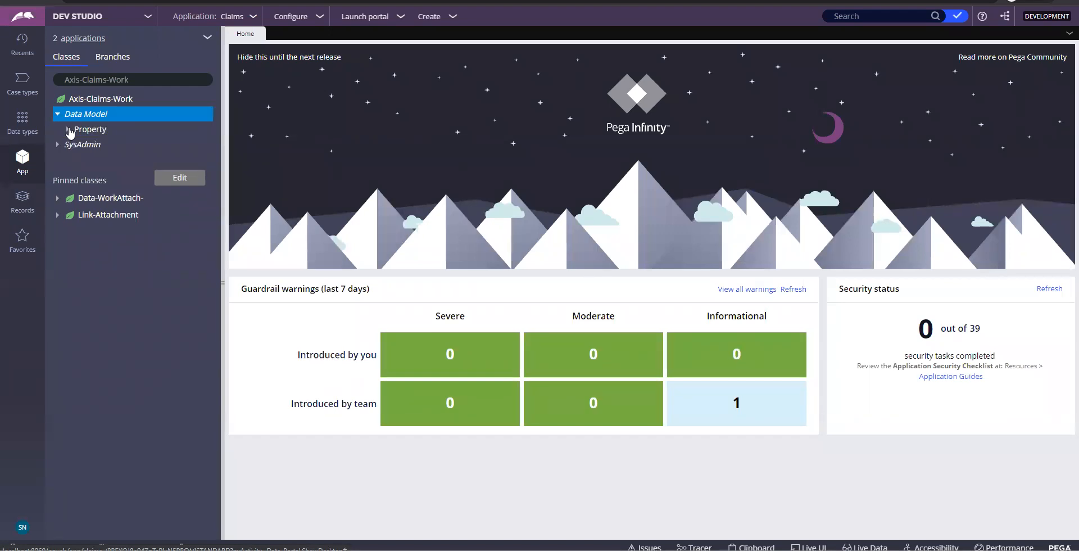
click(70, 132)
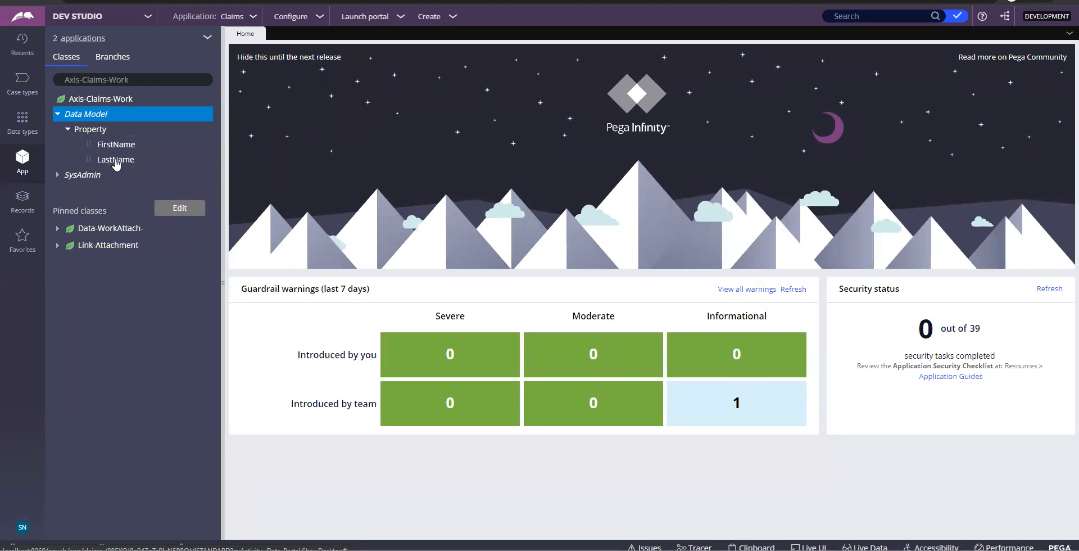
click(115, 160)
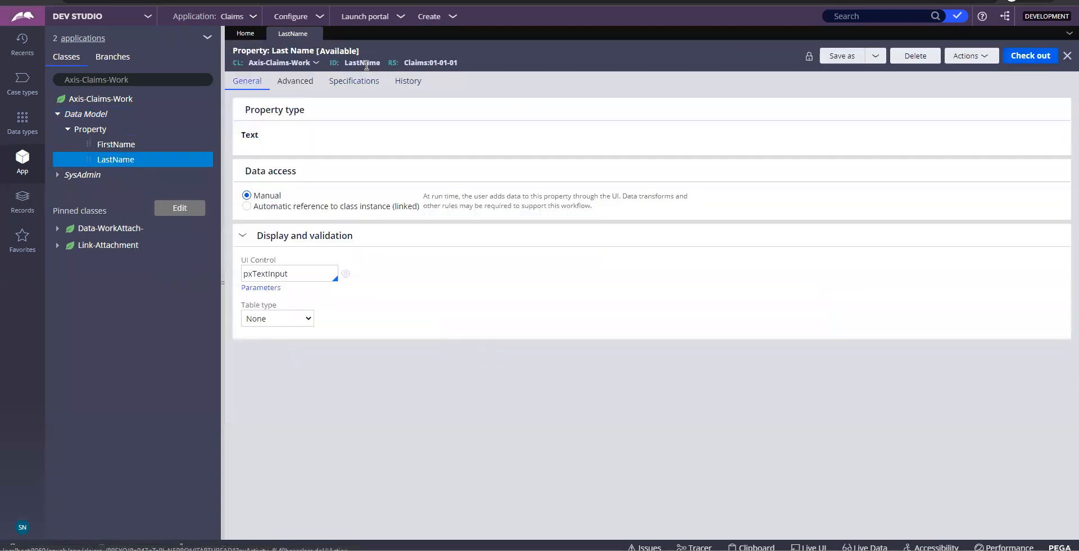
Paste a screenshot of the LastName rule into the Word document, then close its tab
double_click(366, 62)
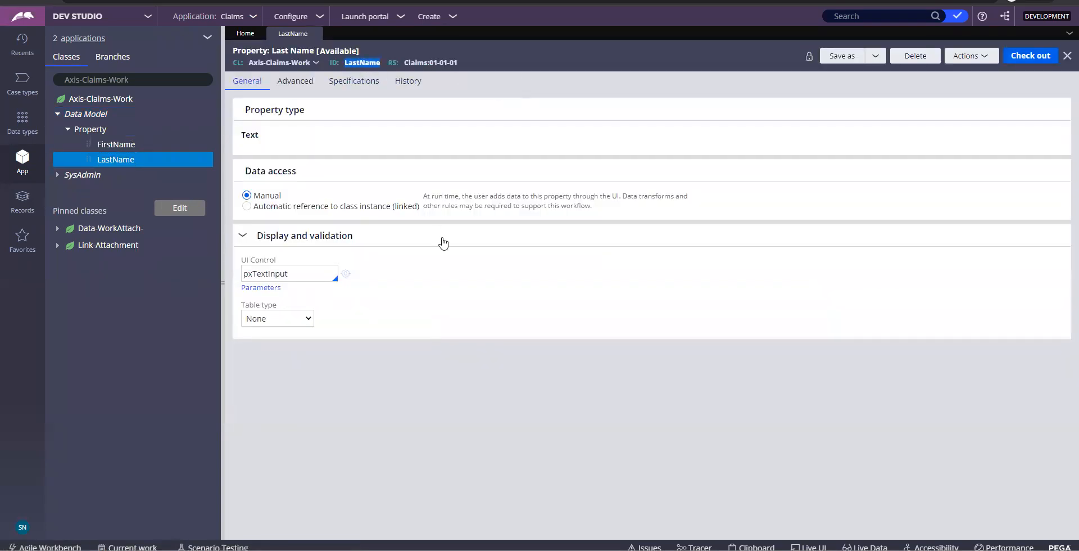
key(Print)
key(alt+Tab)
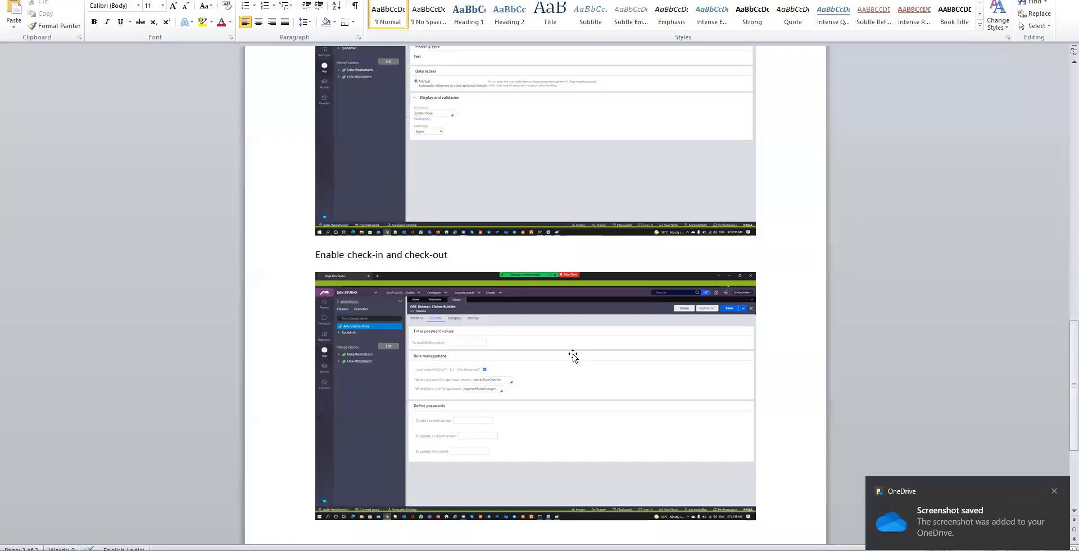
scroll(572, 340, down, 5)
key(ctrl+v)
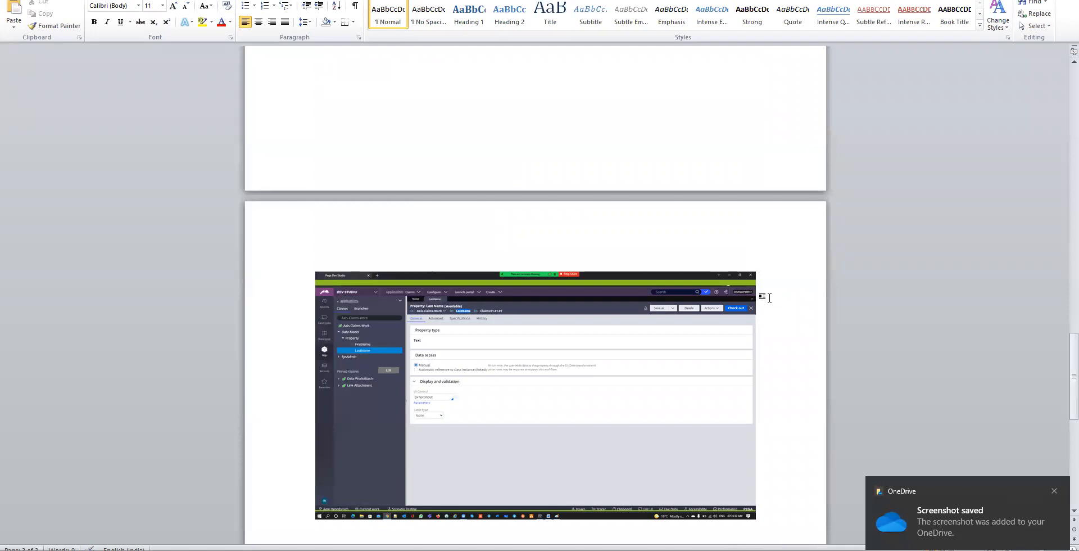
key(alt+Tab)
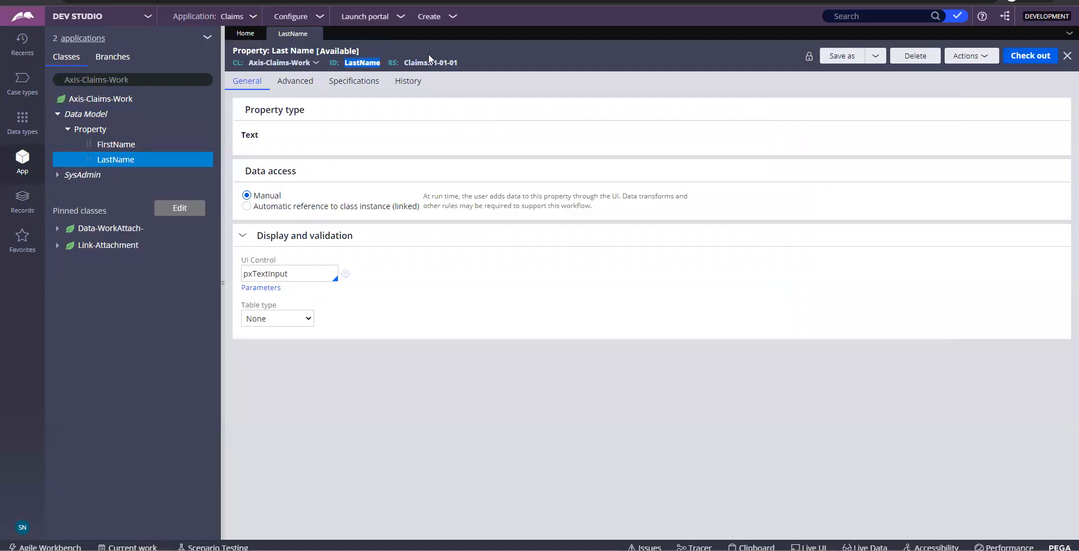
click(315, 35)
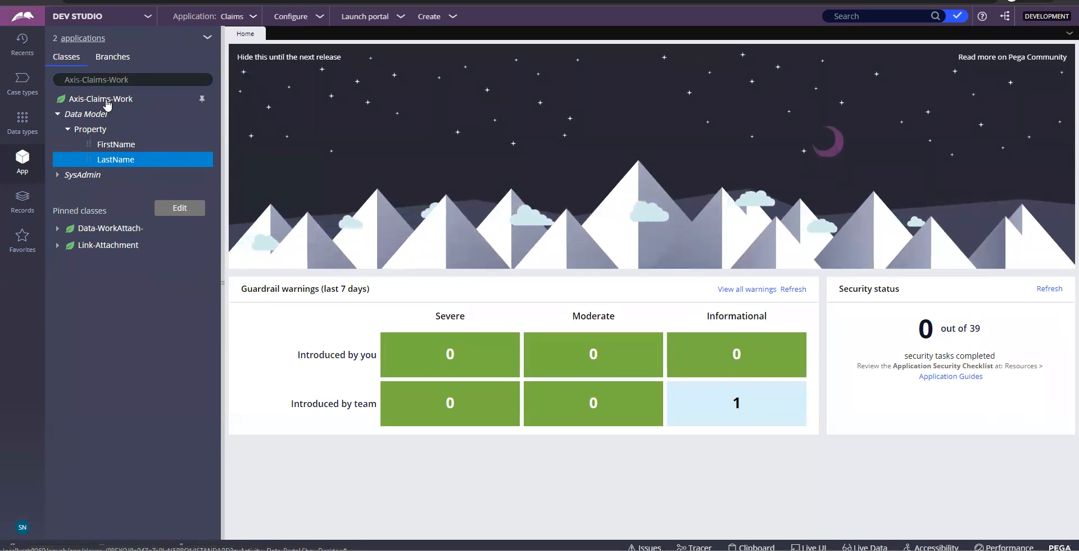
Open the Create > User Interface menu for the Axis-Claims-Work class
click(106, 100)
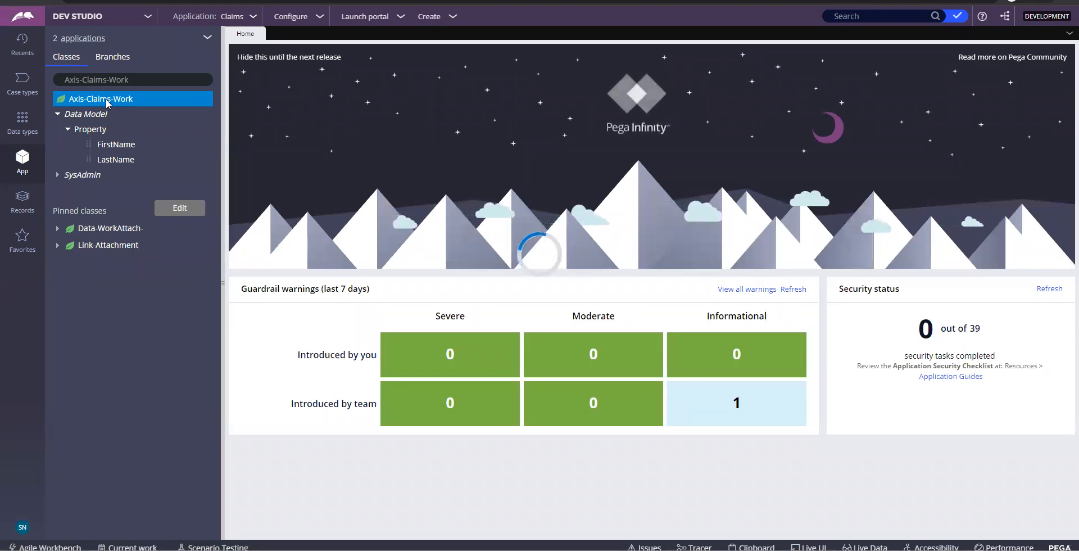
right_click(106, 101)
mouse_move(107, 115)
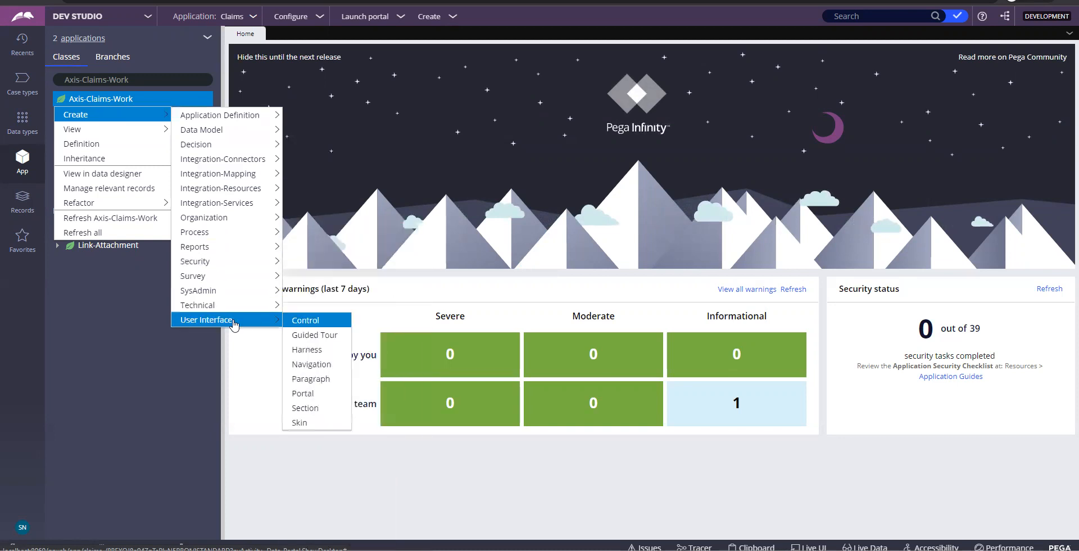
mouse_move(141, 114)
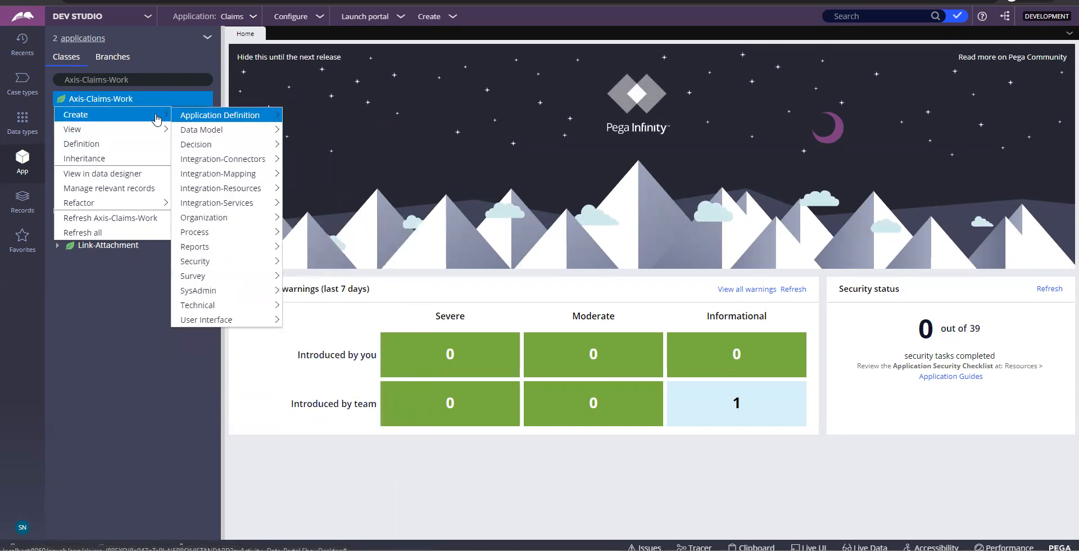
mouse_move(228, 319)
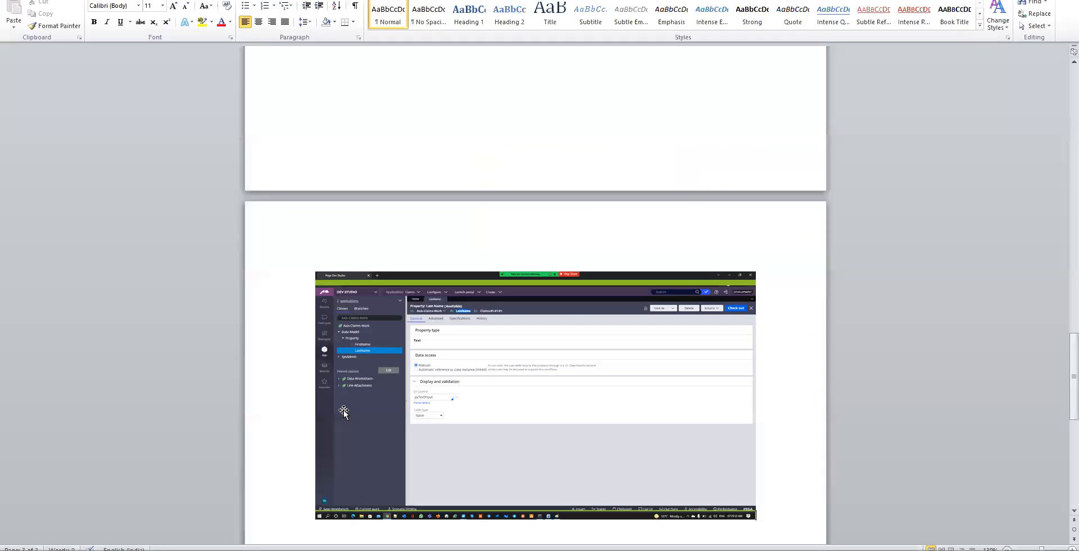
Paste the menu screenshot into Word below the previous screenshot
scroll(702, 253, down, 5)
click(783, 193)
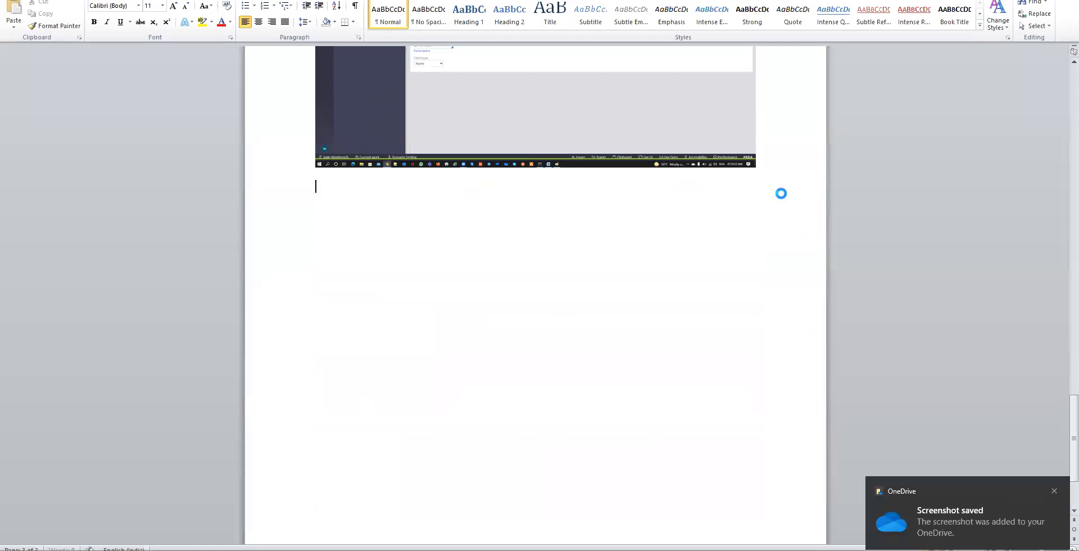
key(ctrl+v)
key(alt+Tab)
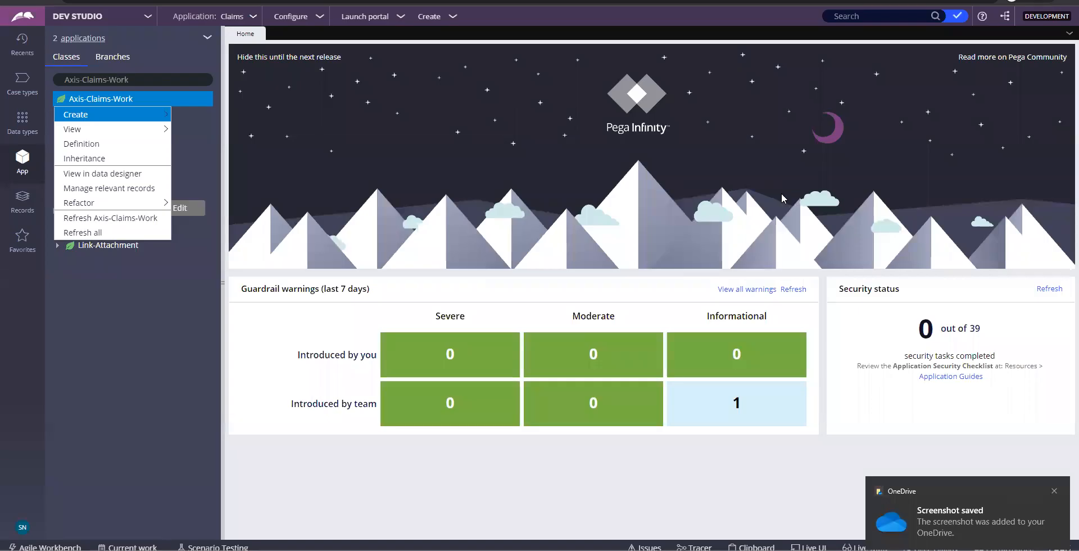
Start a new Section record from the Create > User Interface menu
mouse_move(164, 118)
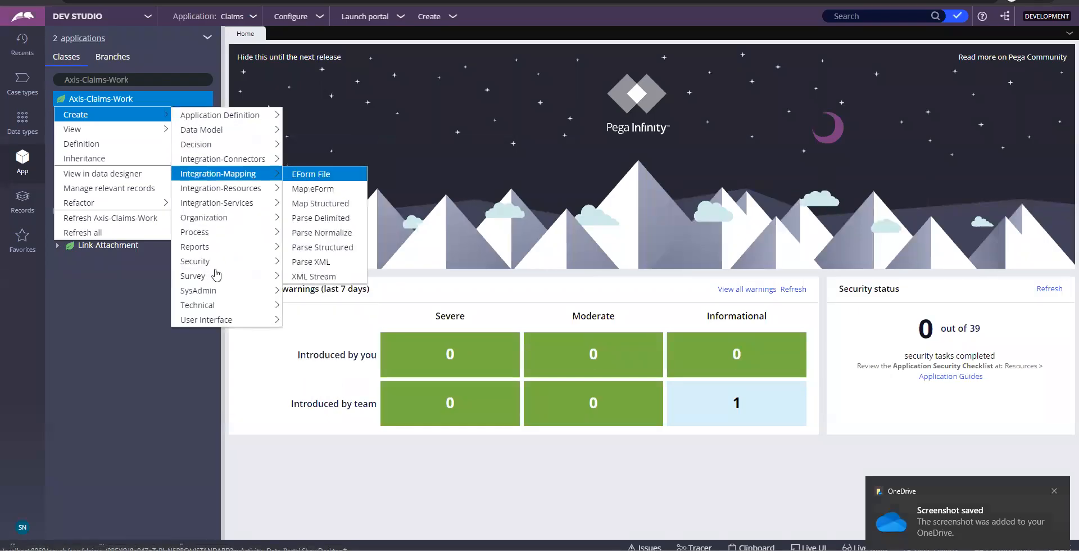
mouse_move(242, 320)
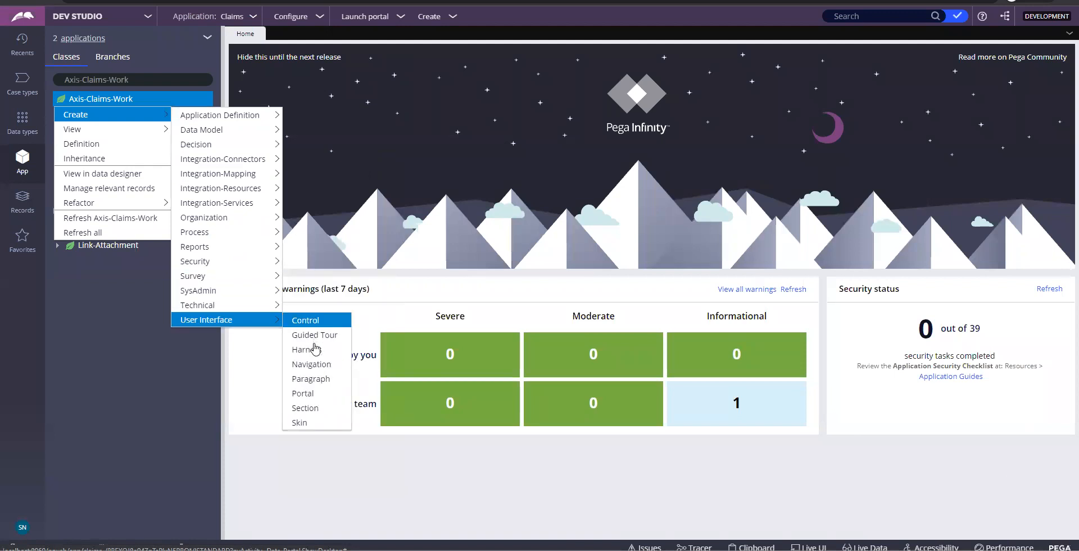
click(306, 409)
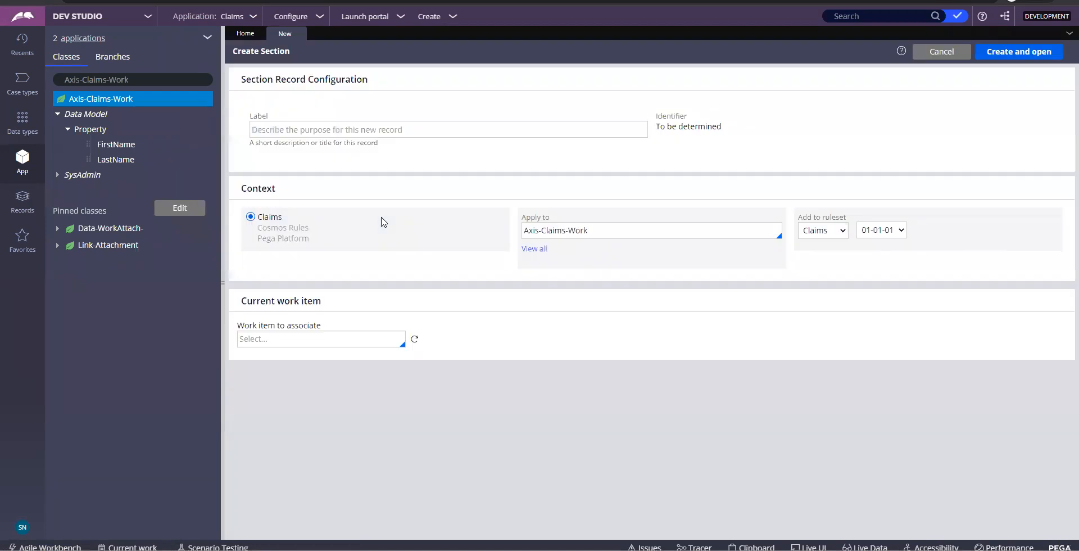
click(336, 130)
Label the section 'Personal Details', screenshot the form into Word, then create and open it
text(Personal Details)
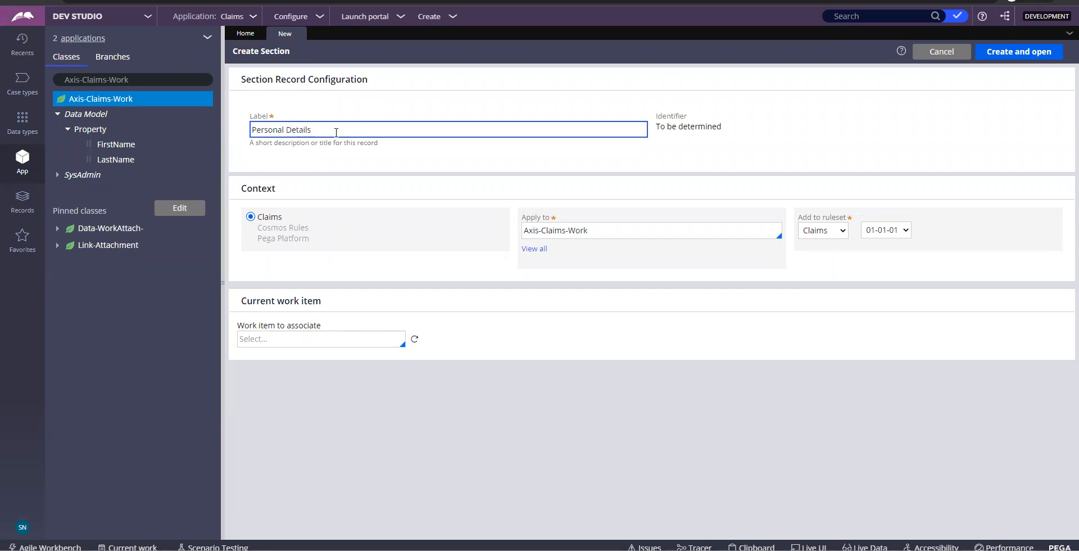
key(ctrl+a)
key(Print)
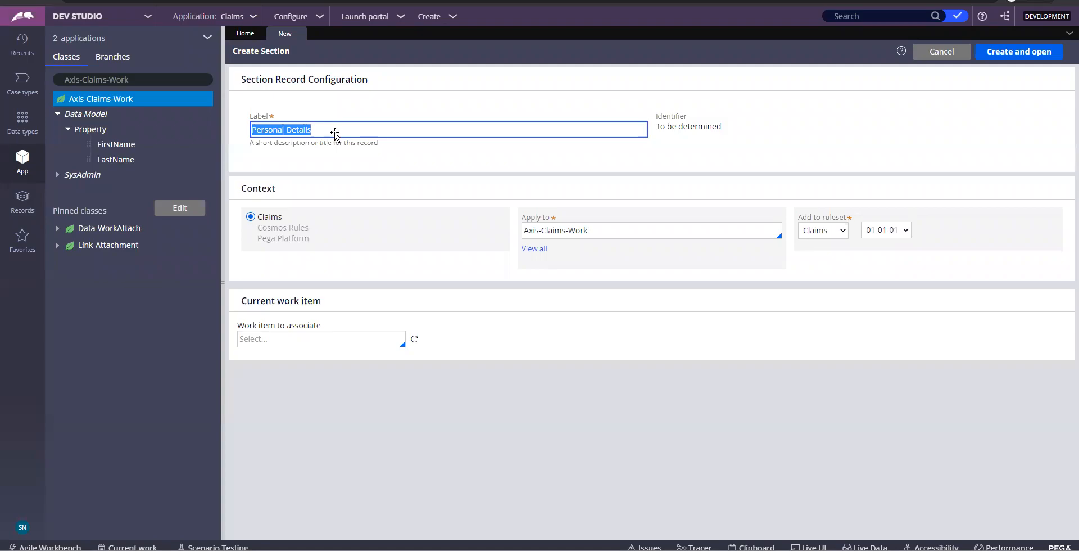
key(alt+Tab)
key(ctrl+v)
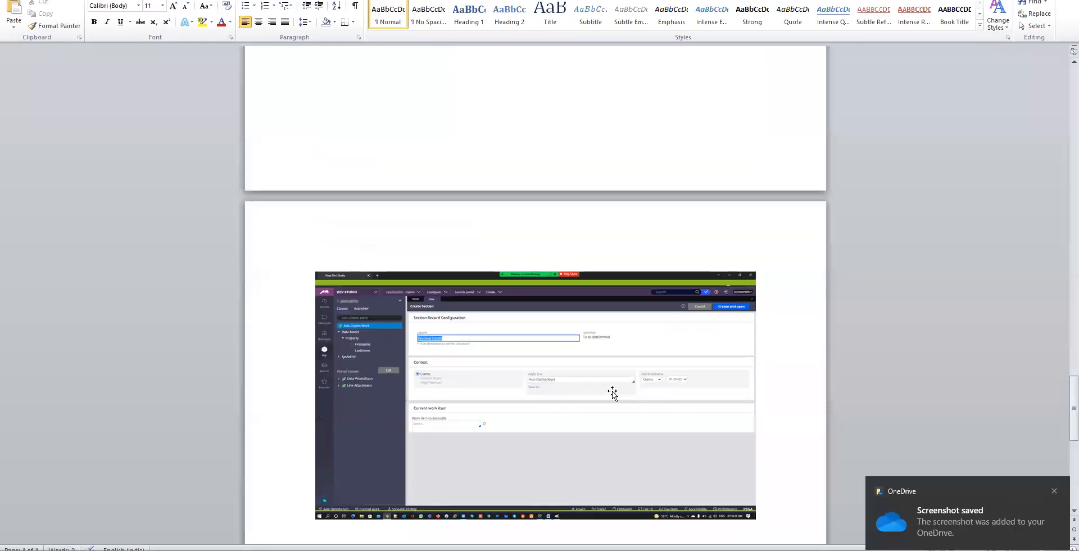
key(alt+Tab)
click(992, 57)
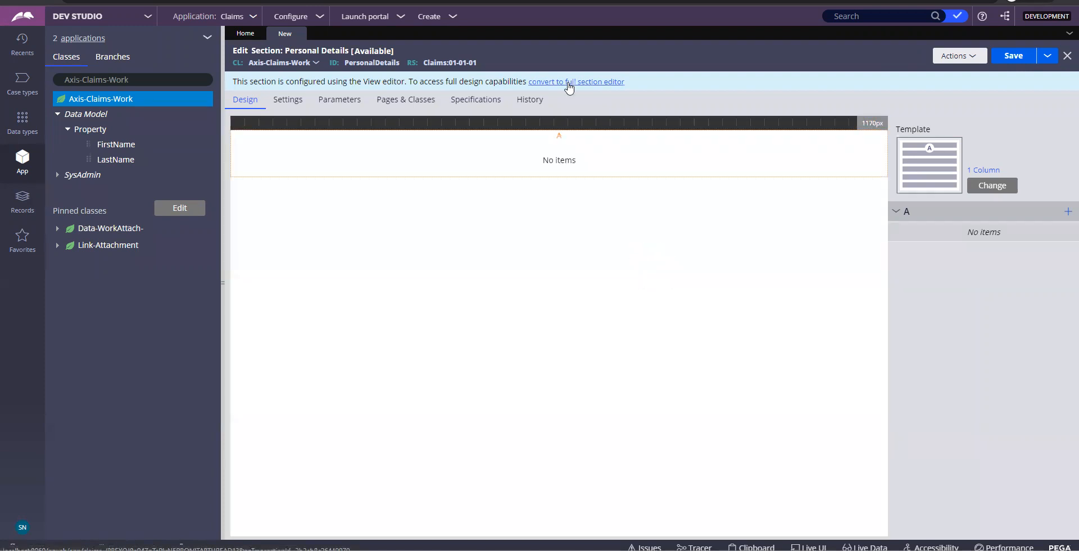
Convert Personal Details to the full section editor and review its HTML tab before returning to Design
click(569, 84)
click(794, 339)
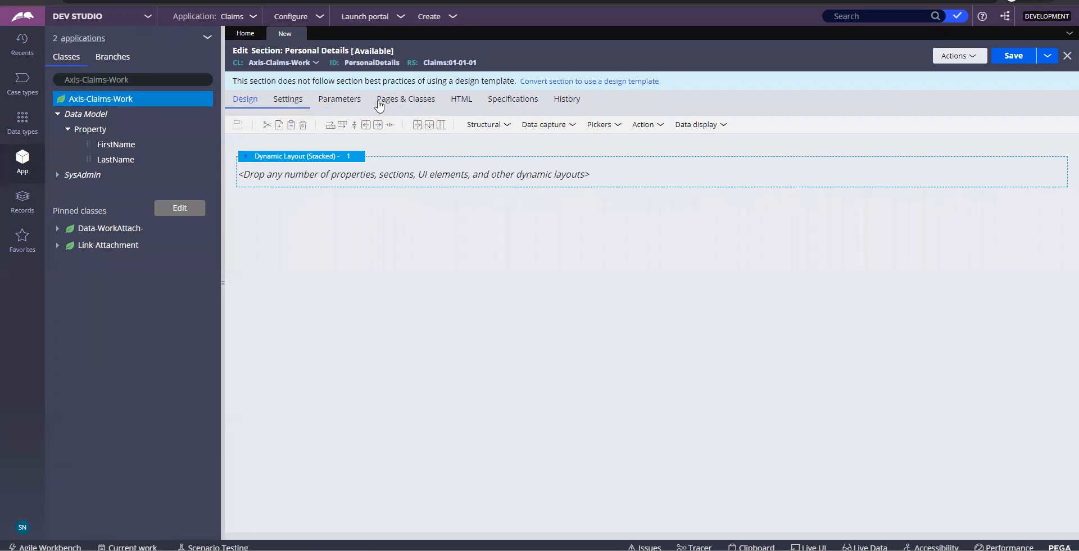
click(466, 106)
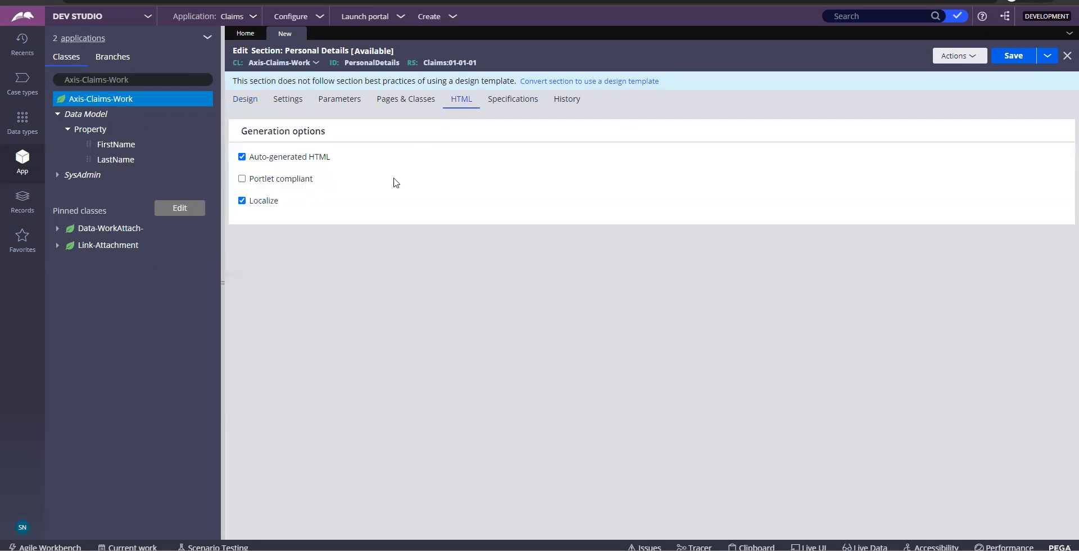
click(245, 107)
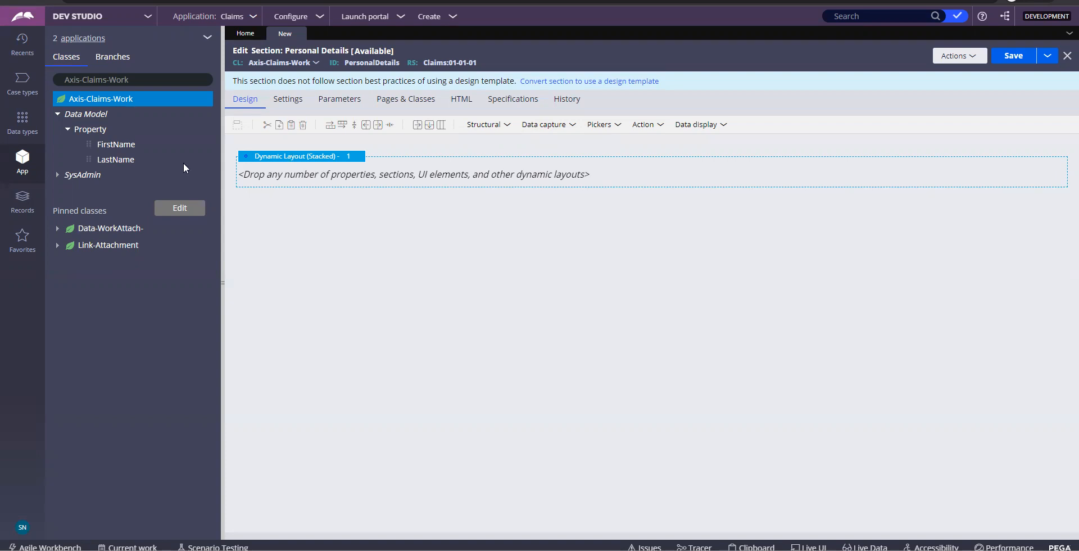
Open the LastName property, check its Text type and pxTextInput UI control, then close it
click(120, 160)
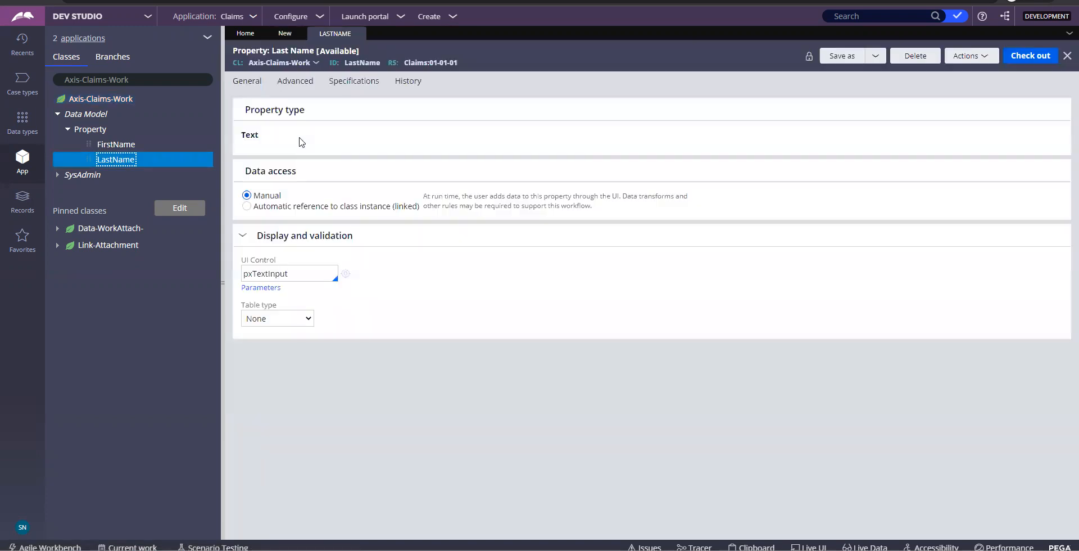
double_click(264, 111)
click(263, 110)
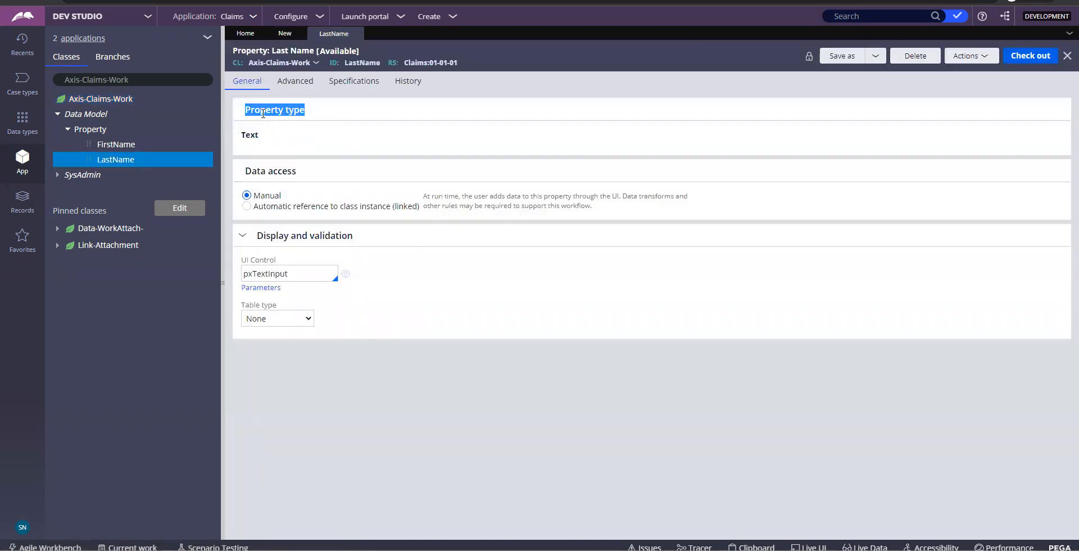
drag(288, 262, 245, 264)
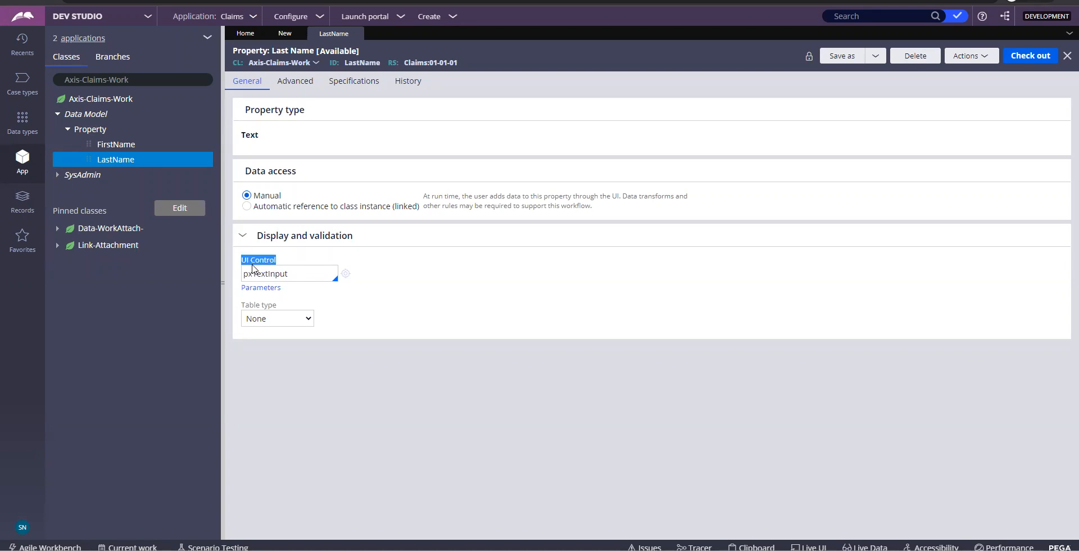
click(359, 35)
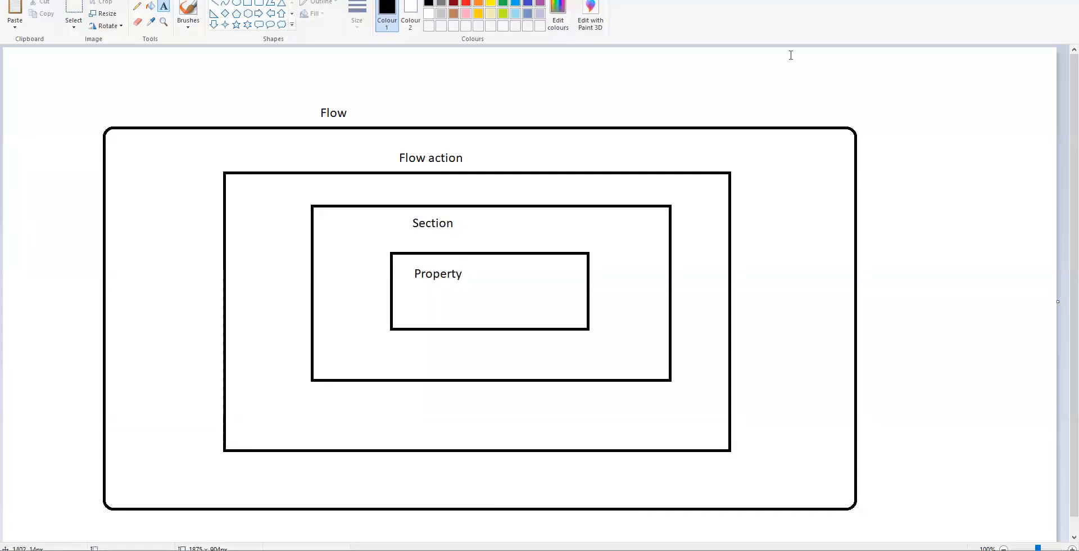
Leave the Flow > Flow action > Section > Property diagram for the Personal Details section editor
key(alt+Tab)
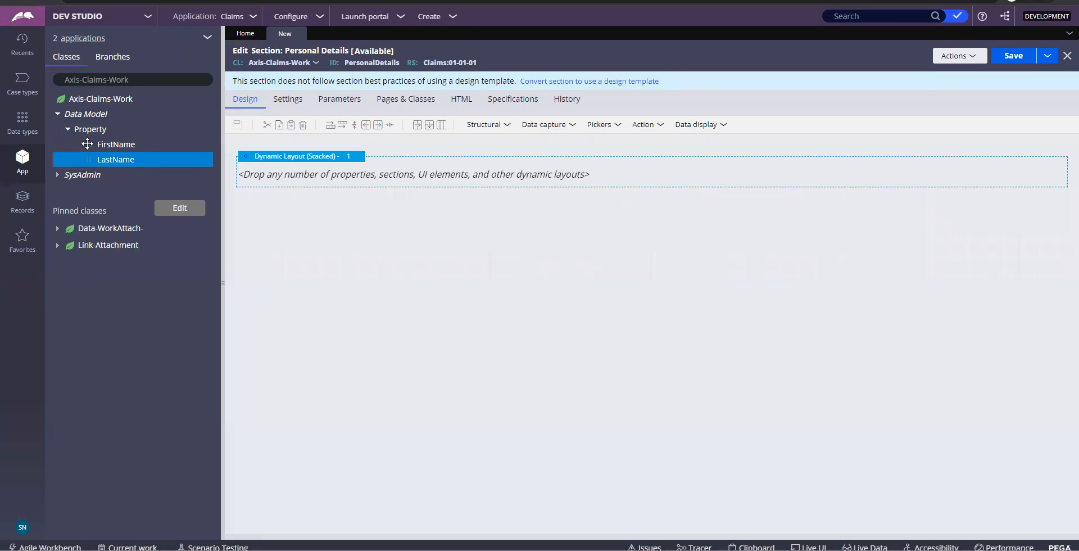
Drop FirstName into the stacked dynamic layout as its first field, redoing the drop once
drag(87, 144, 284, 185)
drag(283, 185, 293, 239)
drag(292, 239, 368, 177)
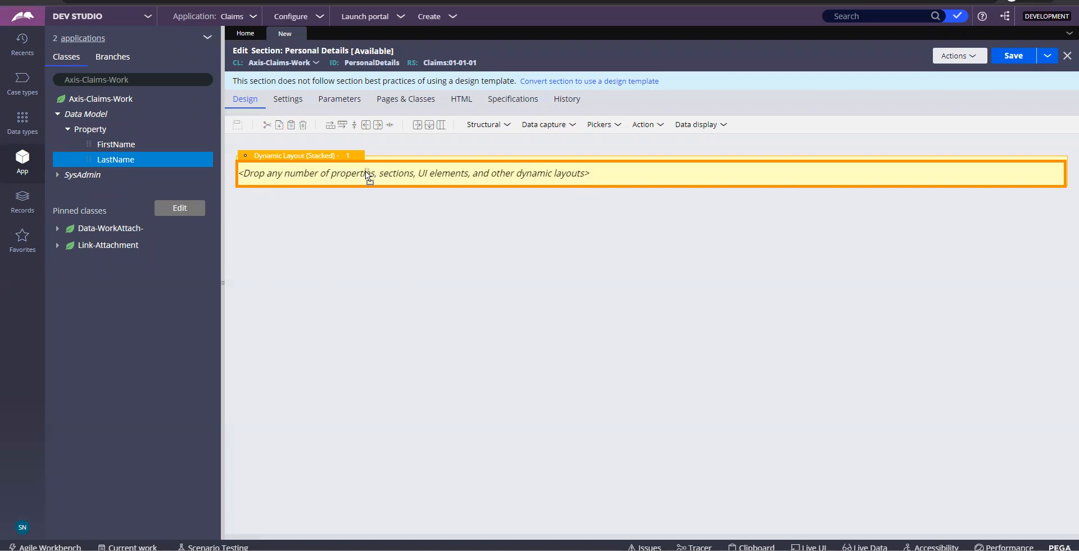
drag(369, 176, 327, 172)
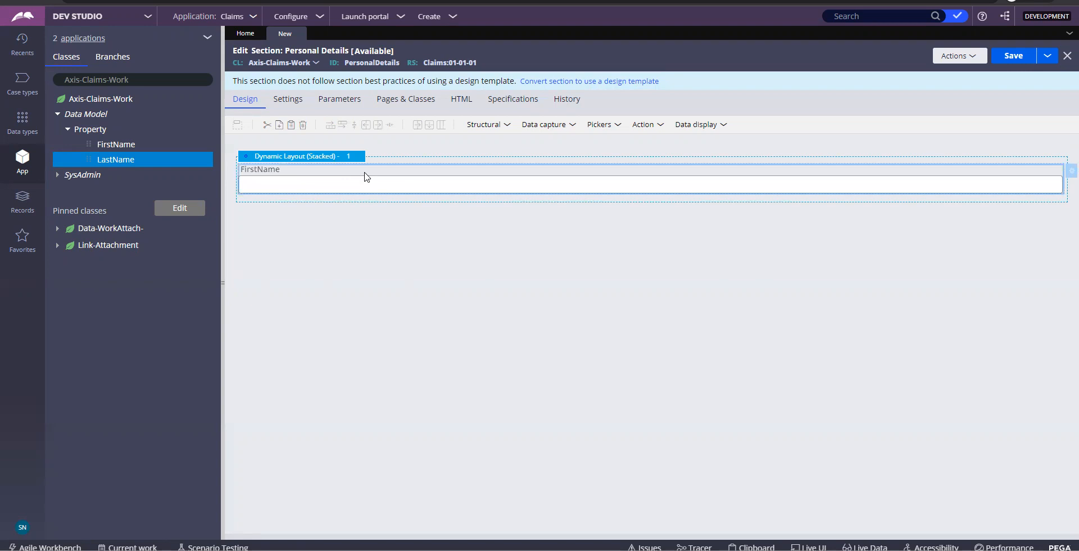
key(Delete)
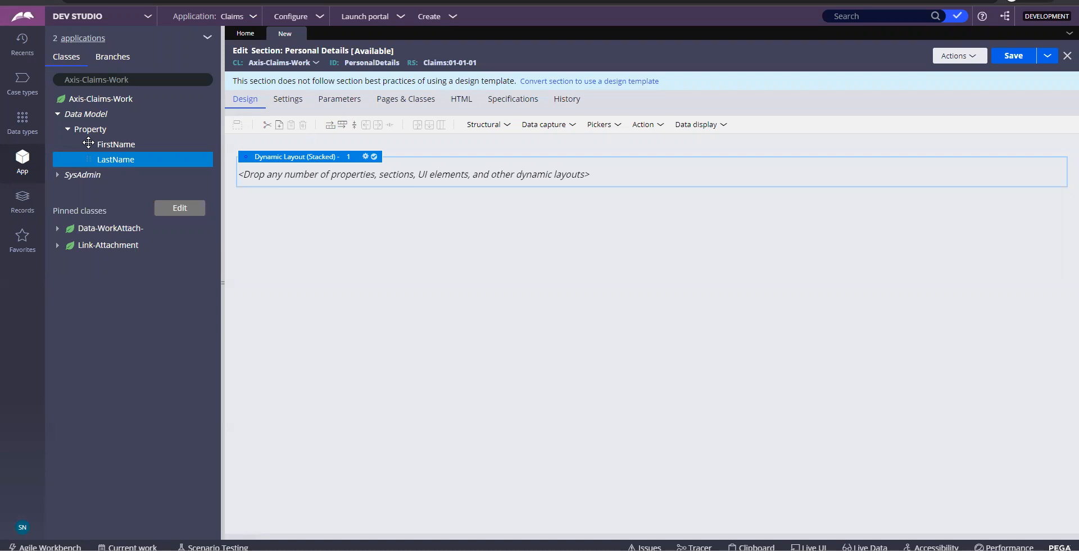
drag(88, 143, 298, 172)
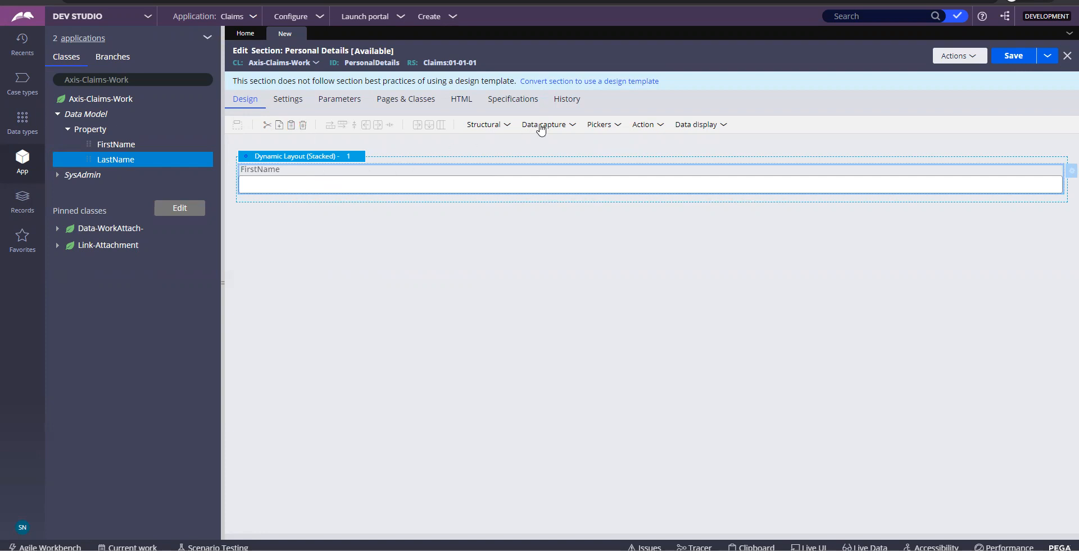
click(571, 125)
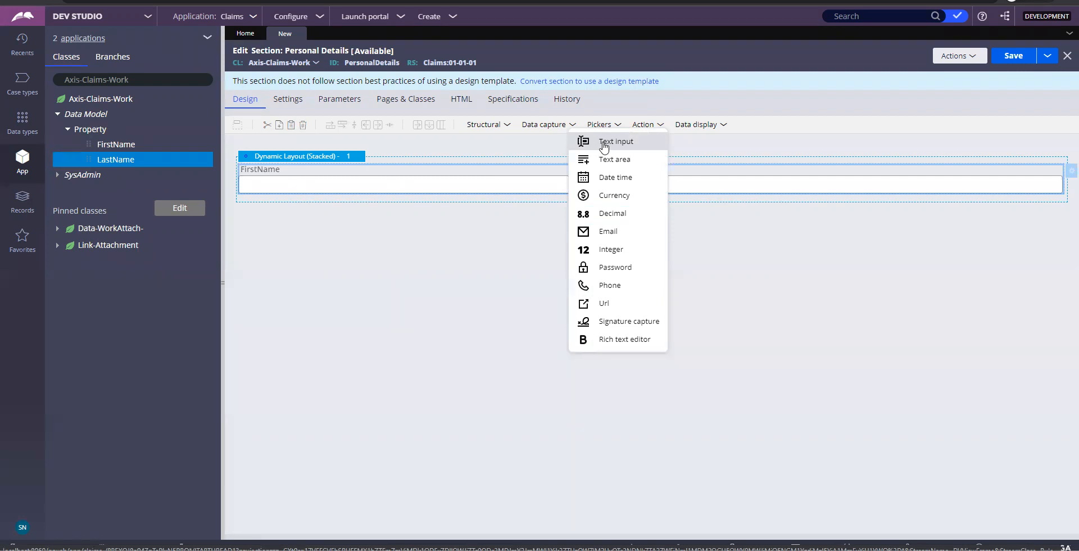
Add a text input under FirstName, bind it to .LastName in Cell Properties, and save
drag(604, 148, 436, 209)
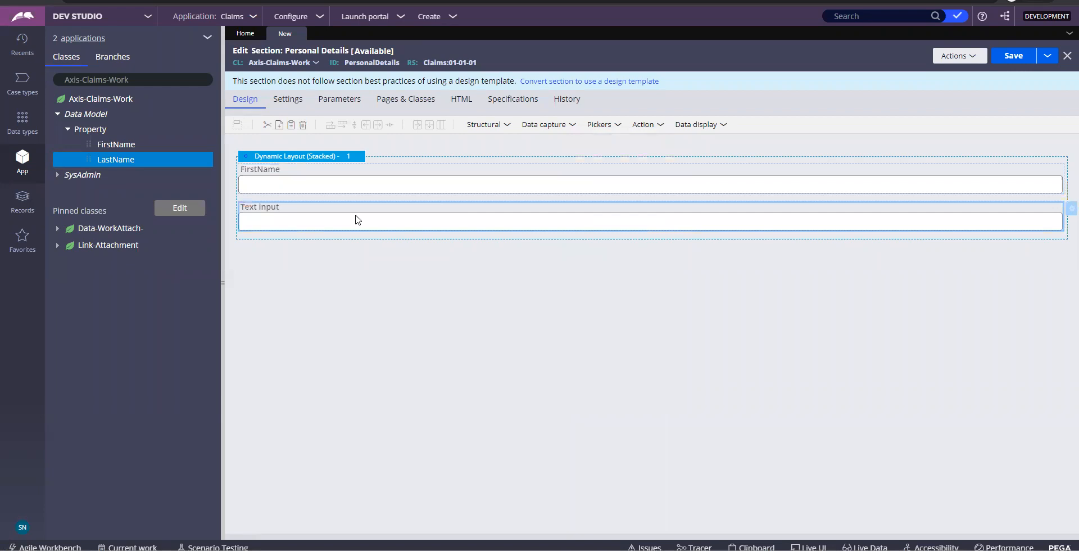
click(1062, 212)
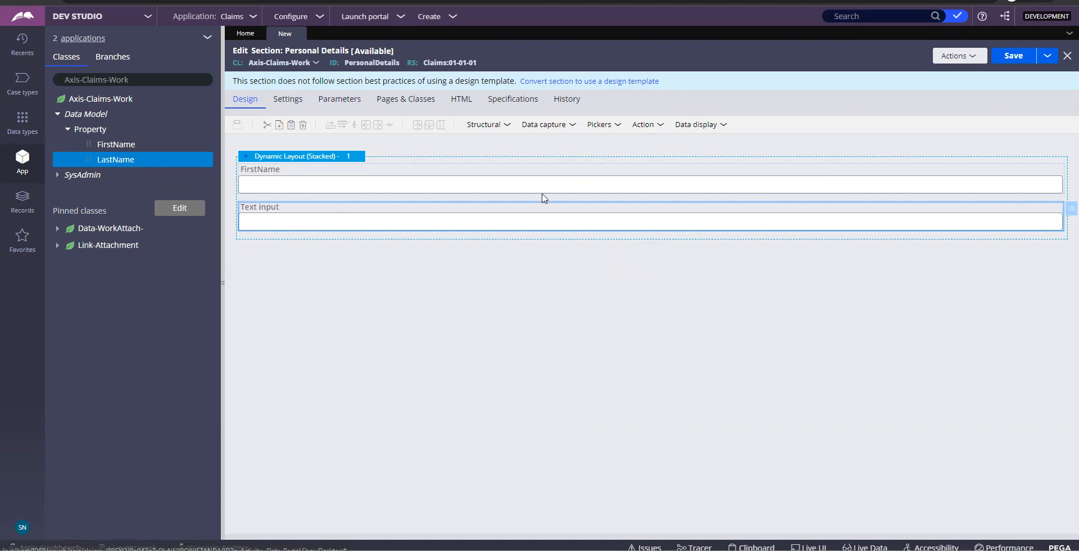
double_click(548, 225)
click(592, 189)
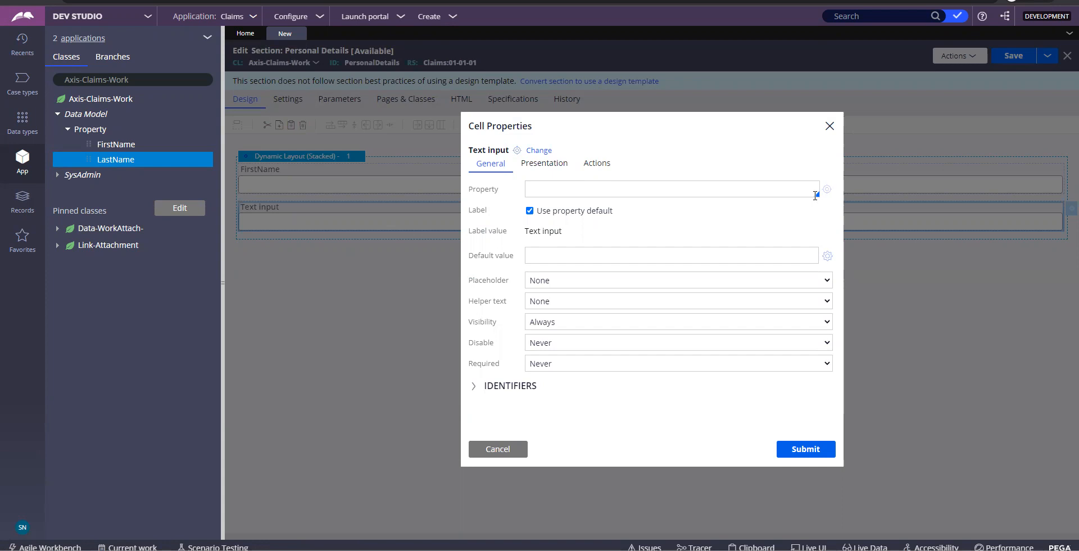
click(542, 192)
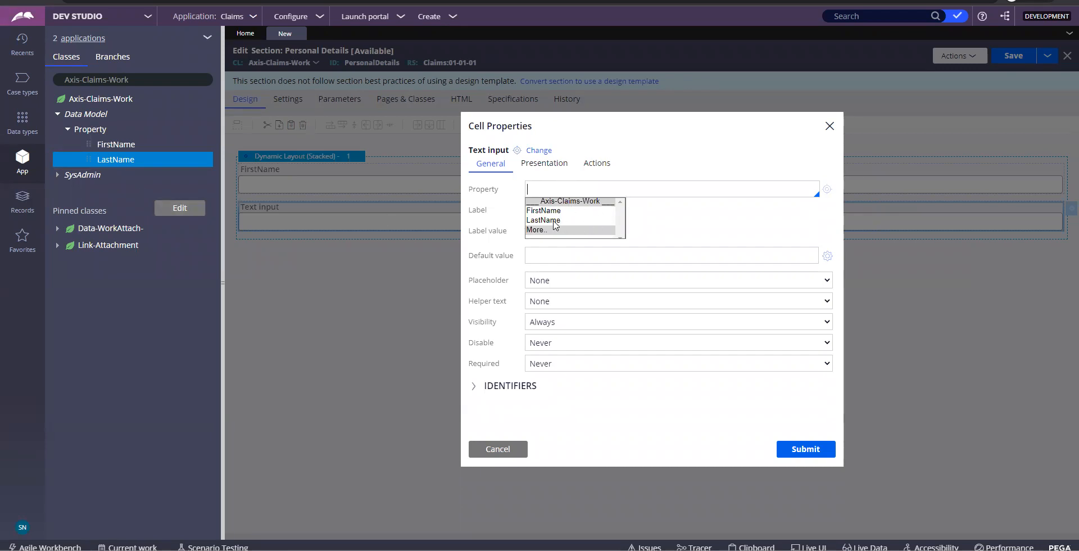
click(551, 220)
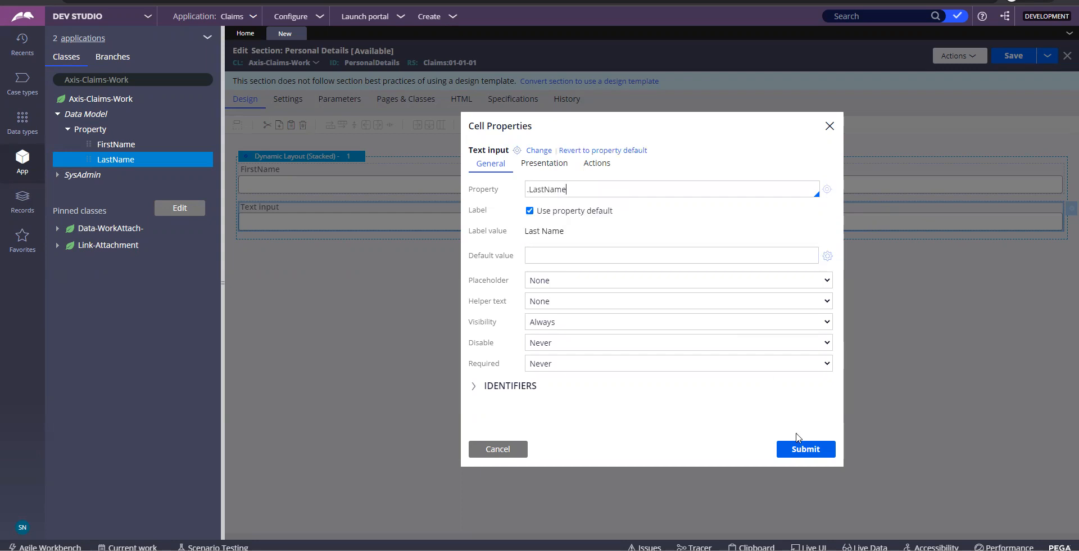
click(799, 448)
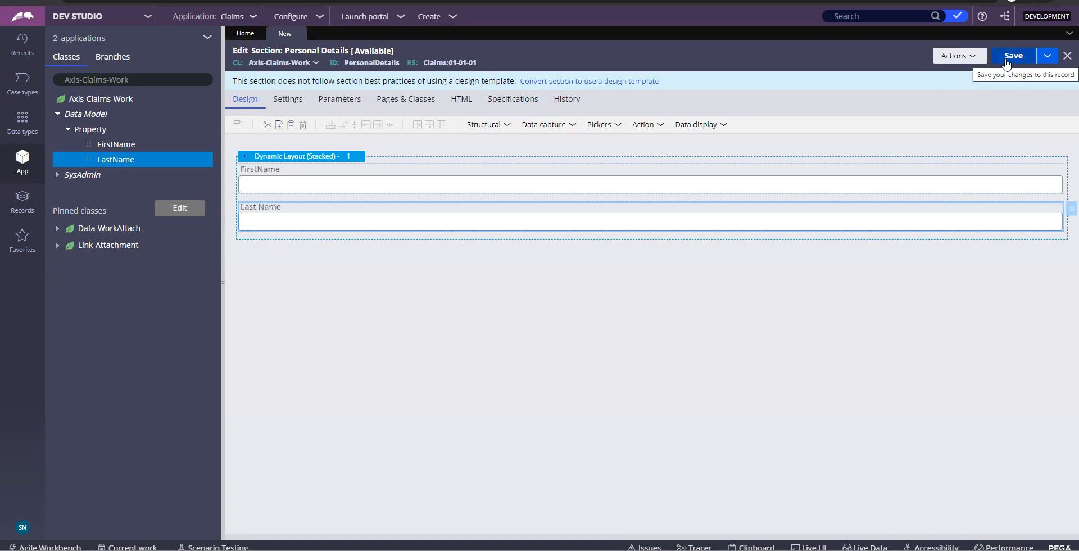
click(1007, 61)
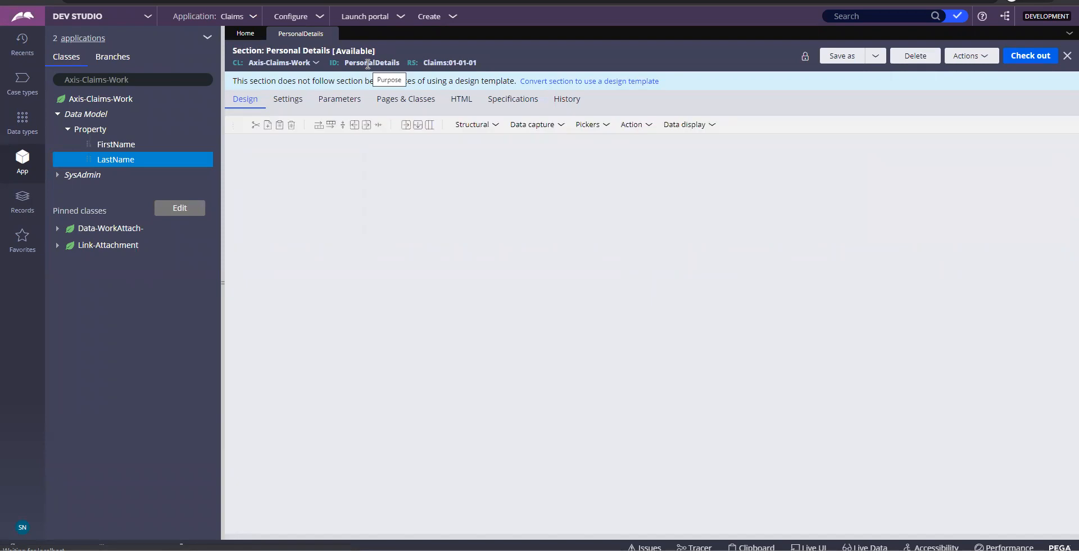
Paste a screenshot of the PersonalDetails section with FirstName and Last Name into the Word notes
double_click(368, 63)
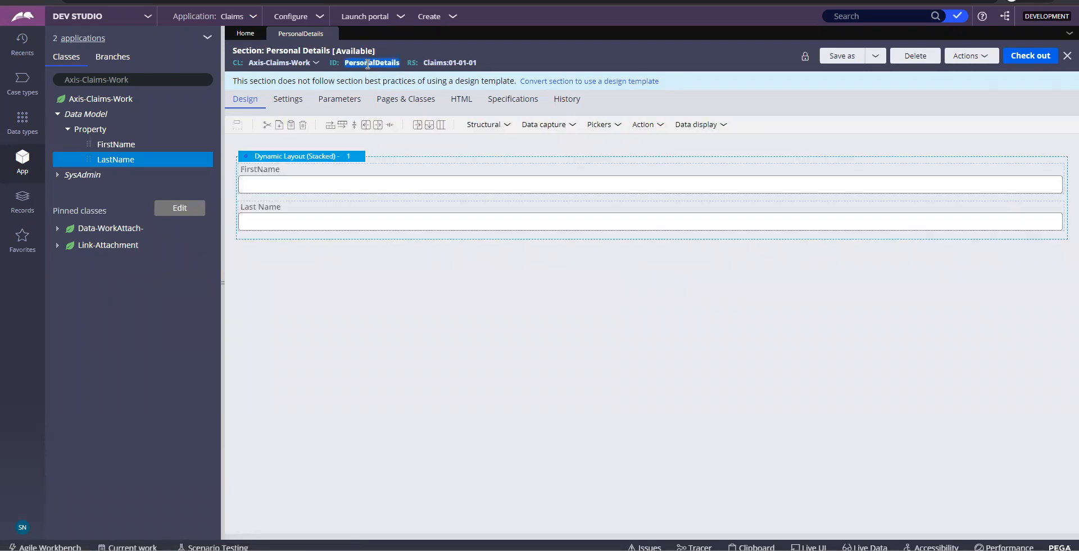
key(alt+Tab)
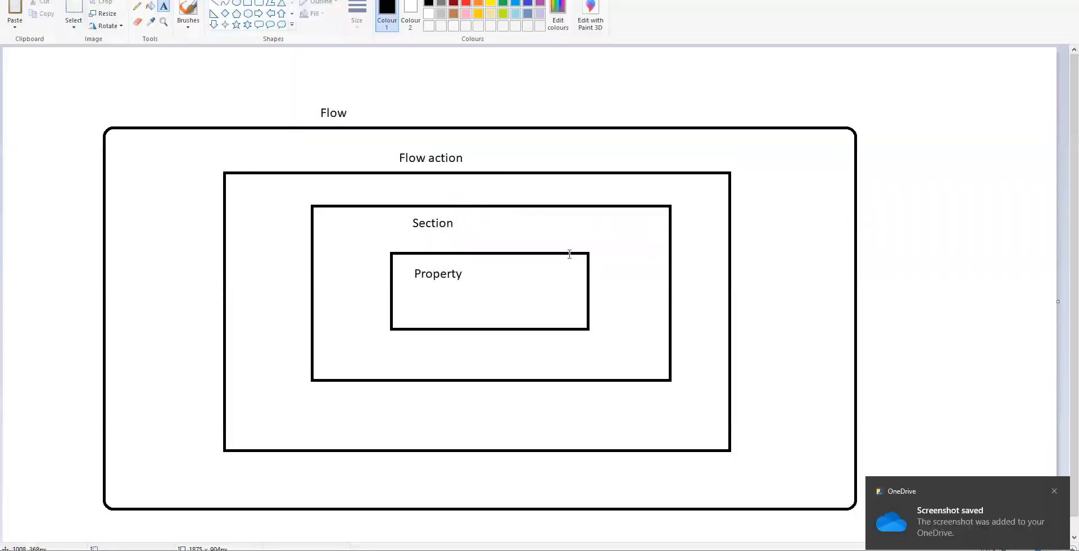
key(alt+Tab)
key(Tab)
scroll(657, 355, down, 8)
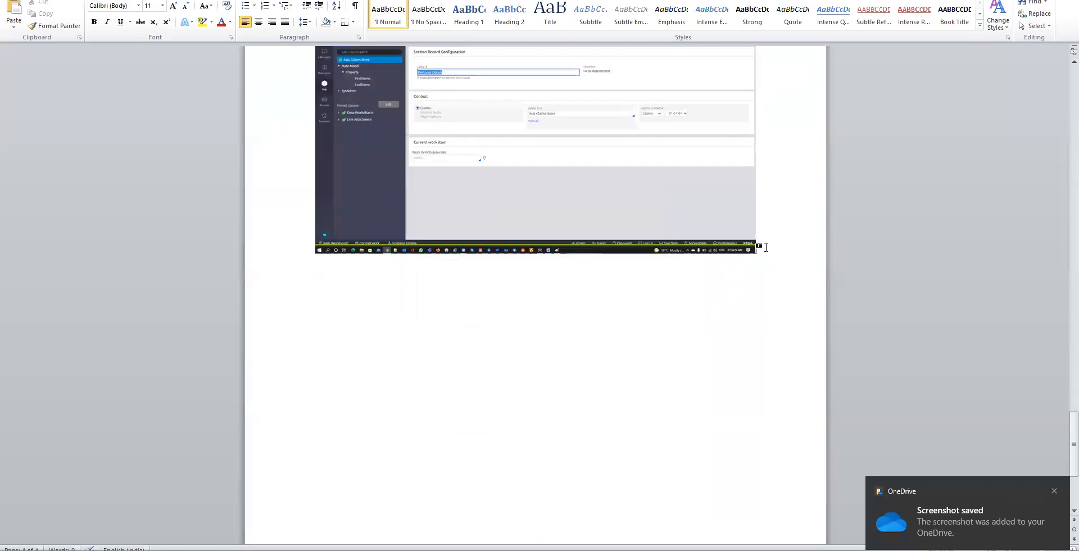
key(Return)
key(ctrl+v)
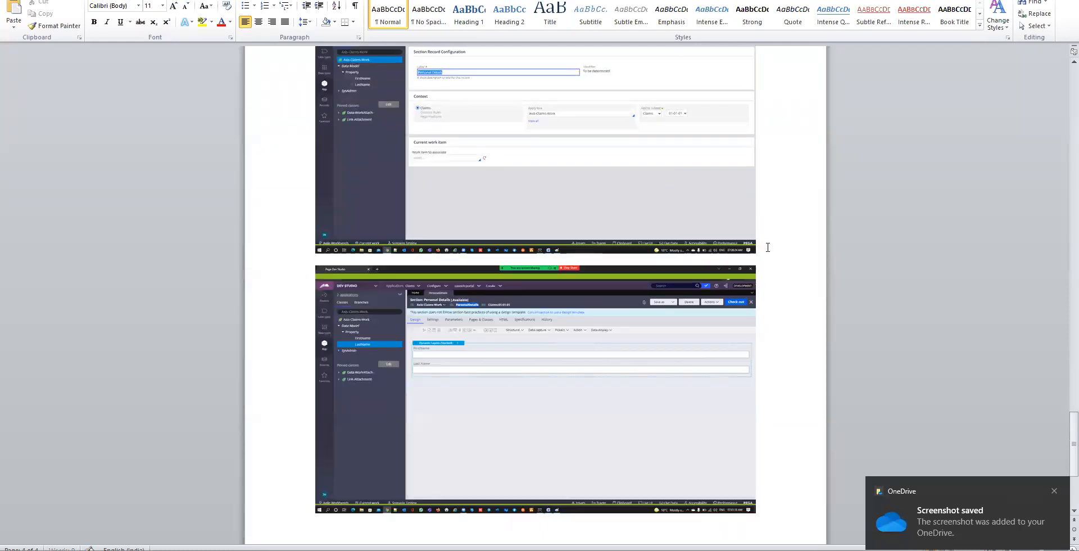
key(alt+Tab)
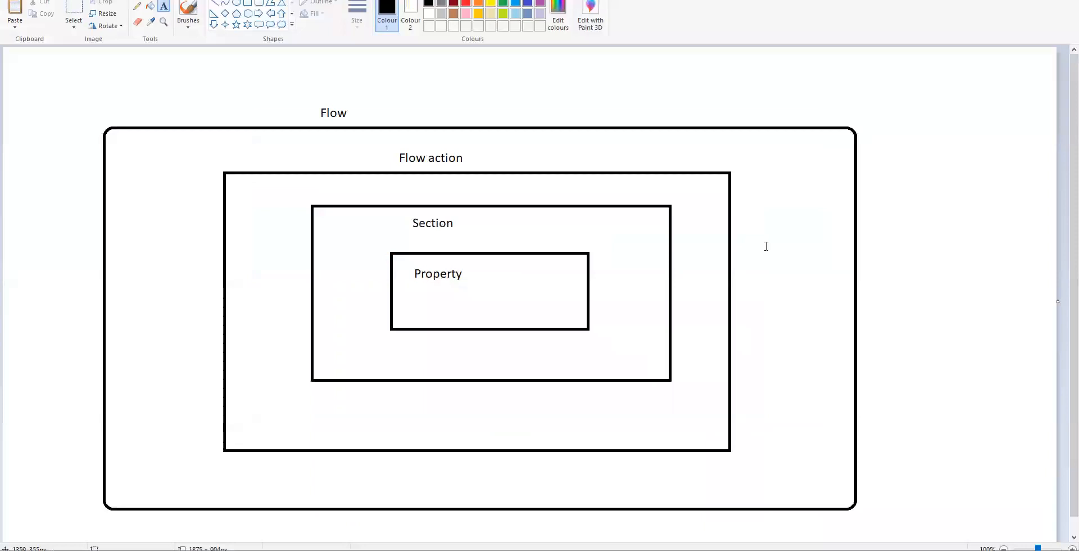
key(alt+Tab)
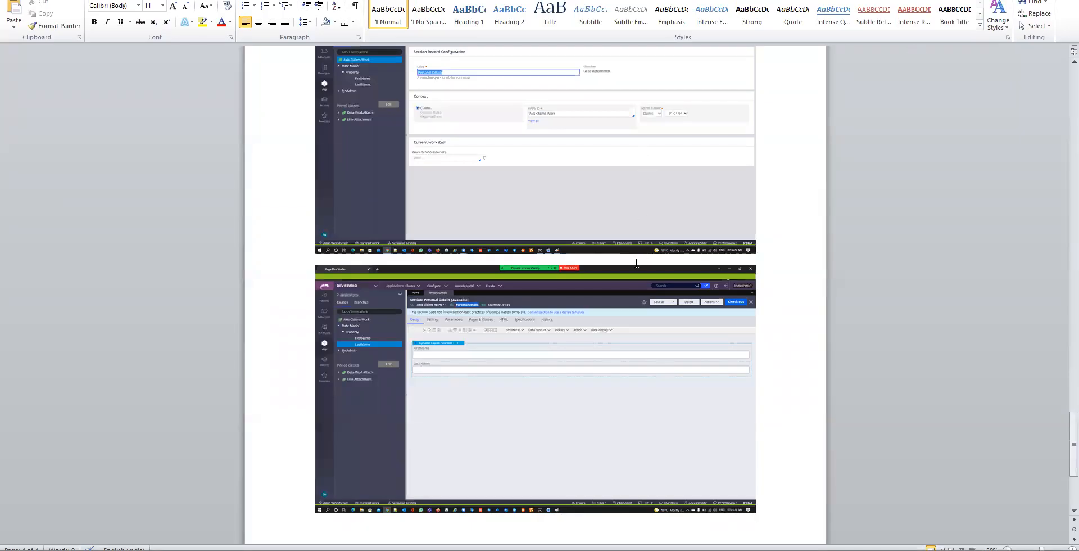
key(alt+Tab)
key(alt+Tab)
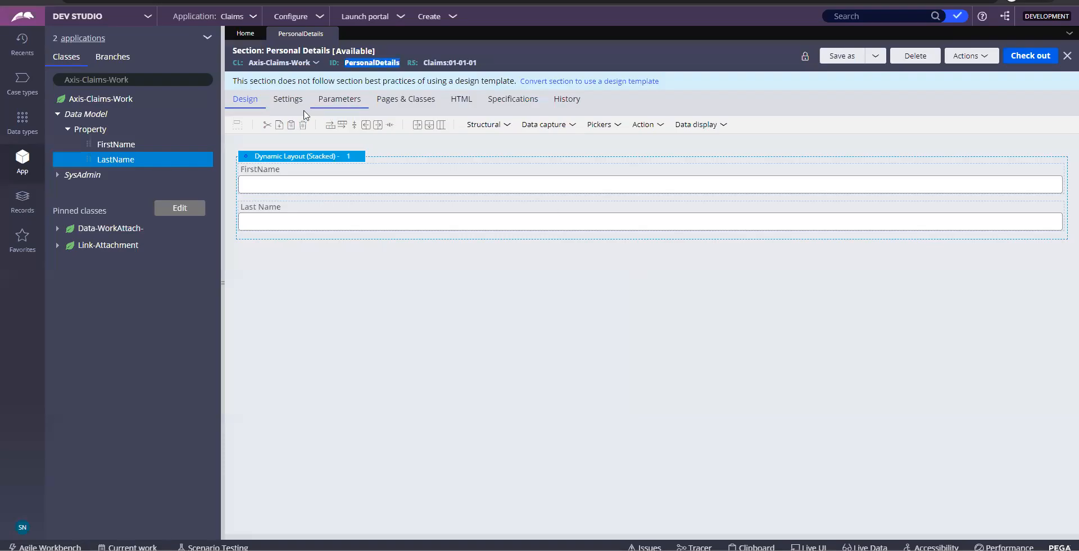
Find the Axis-Claims-Work class in the class explorer and open its Create menu
click(186, 80)
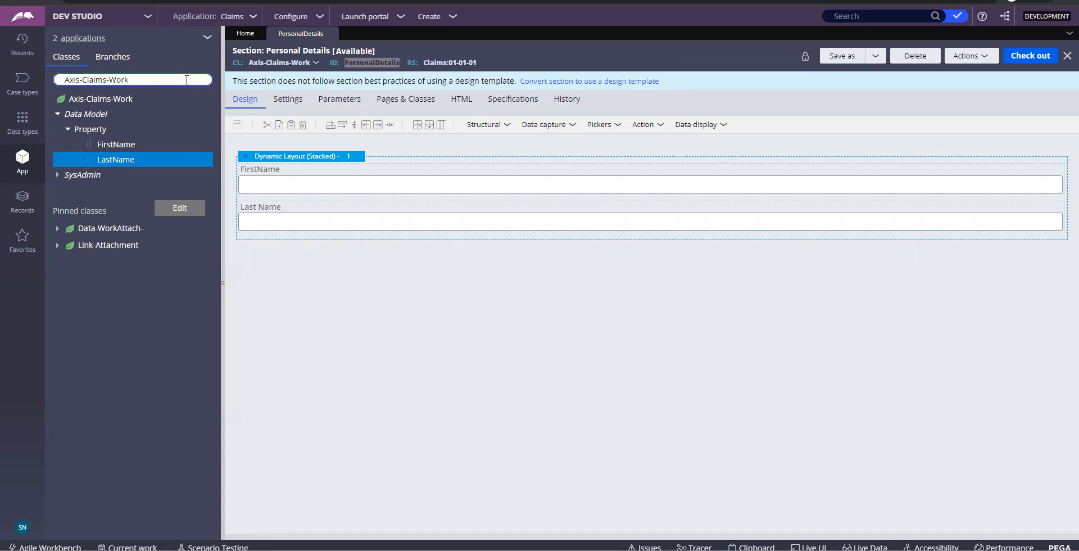
key(Return)
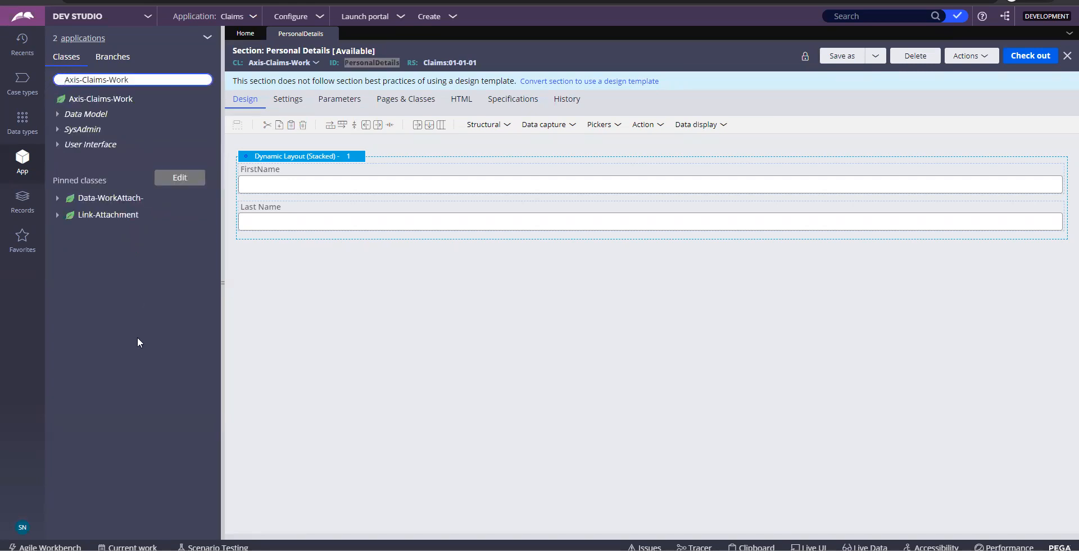
click(100, 101)
right_click(100, 104)
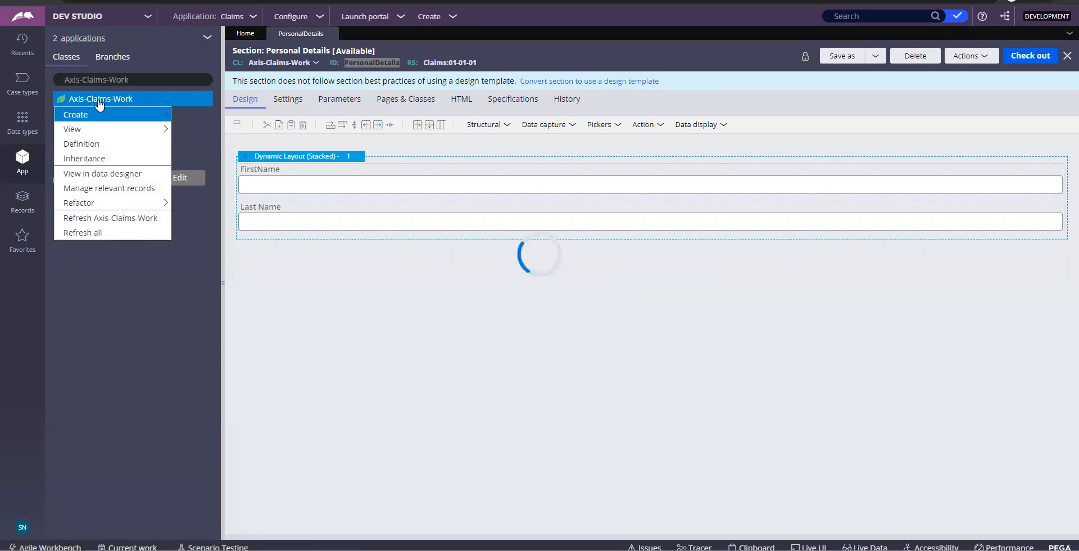
mouse_move(104, 118)
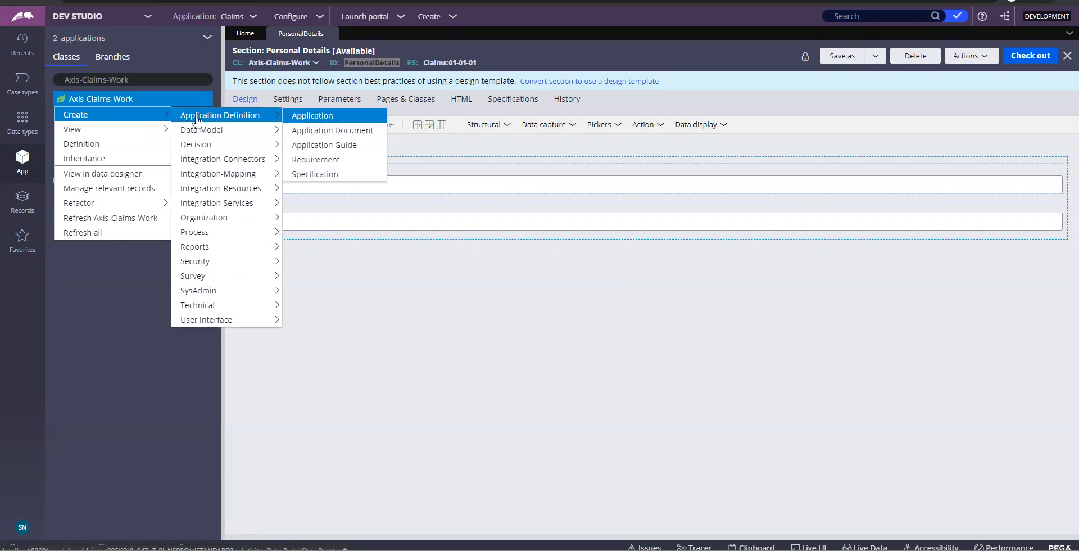
mouse_move(206, 235)
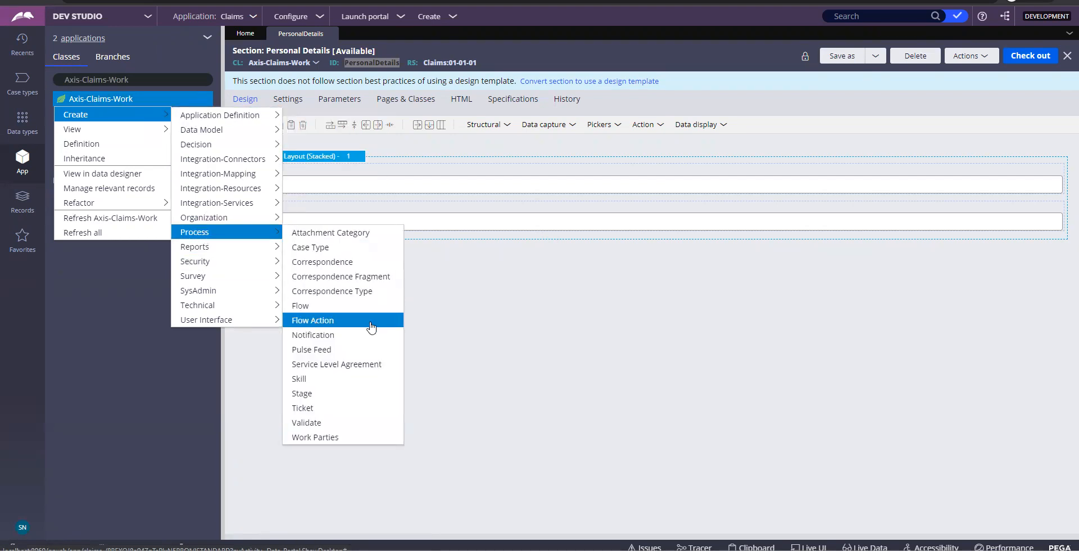
Paste a screenshot of the class's create options into the Word notes
key(Print)
key(alt+Tab)
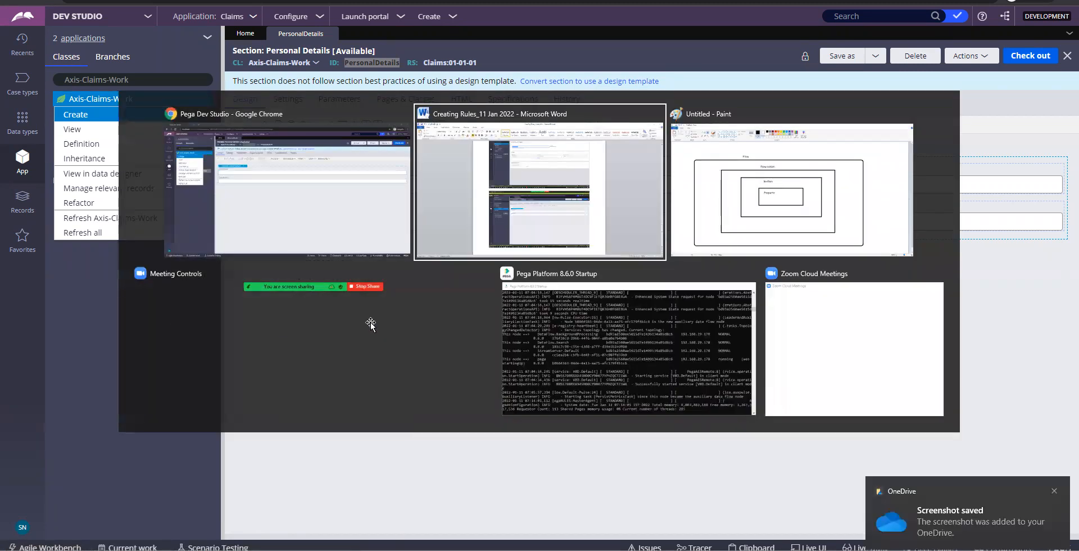
key(ctrl+v)
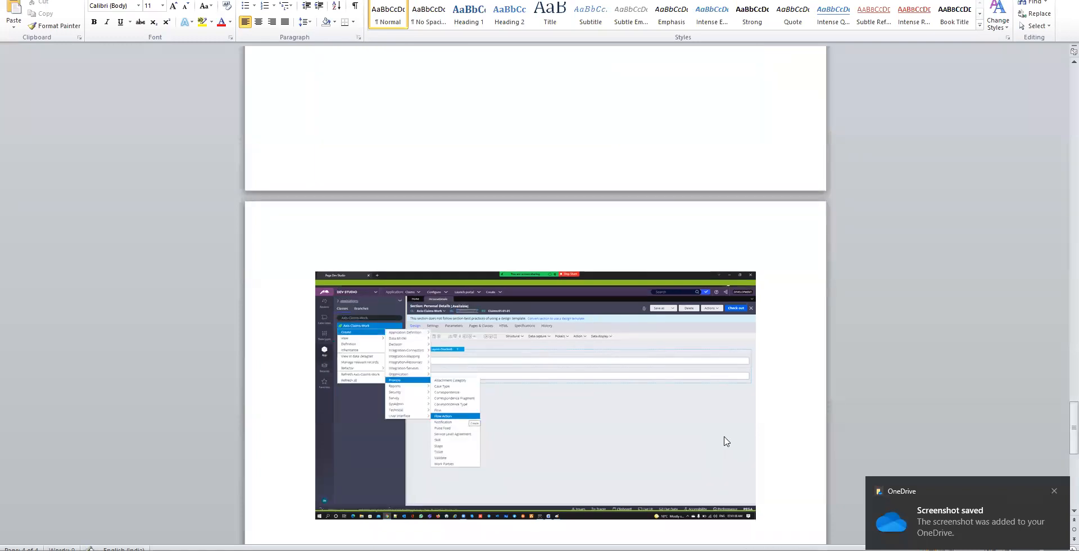
key(alt+Tab)
Choose Create > Process > Flow Action for Axis-Claims-Work
mouse_move(159, 124)
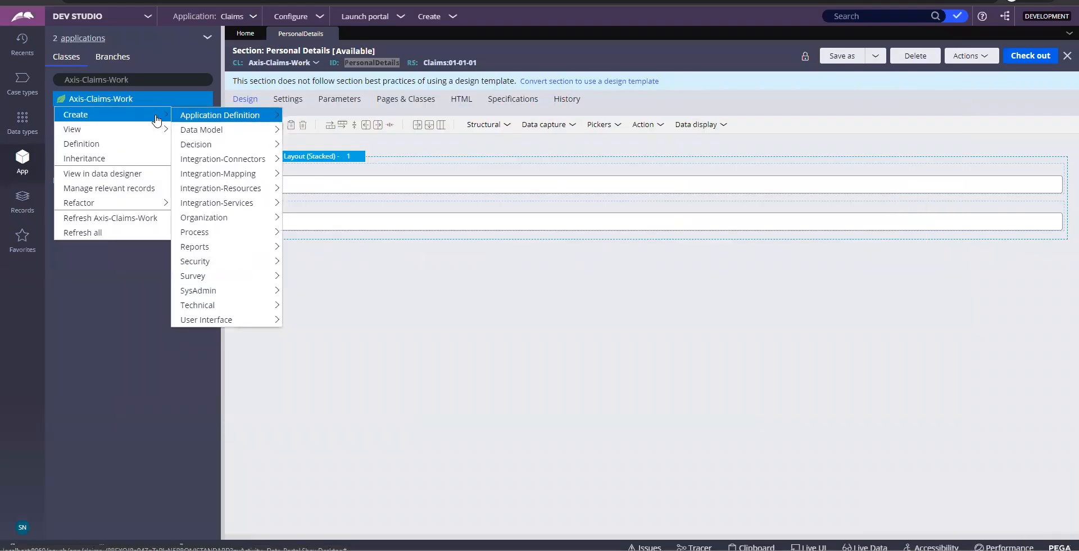
mouse_move(230, 264)
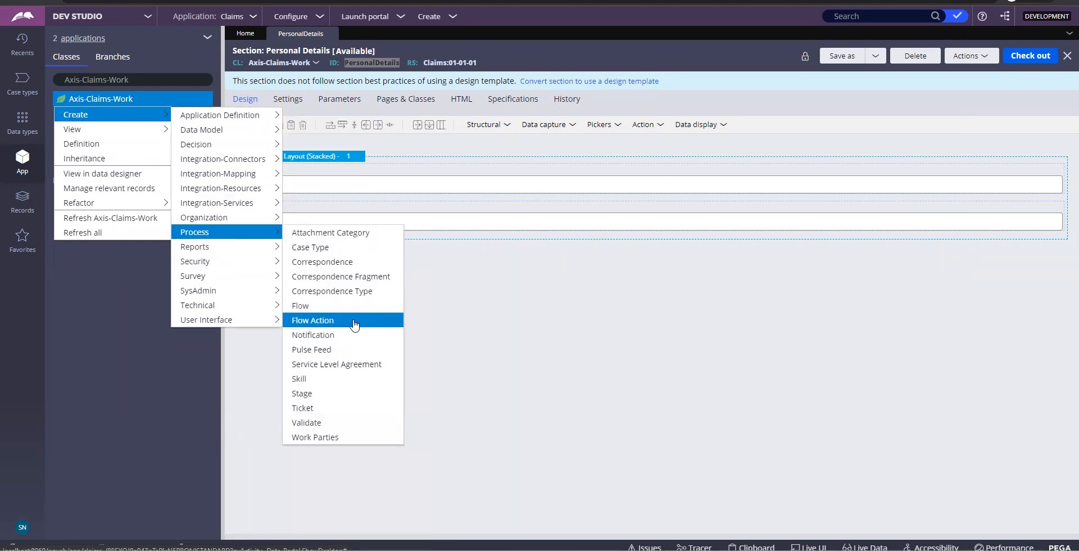
click(362, 320)
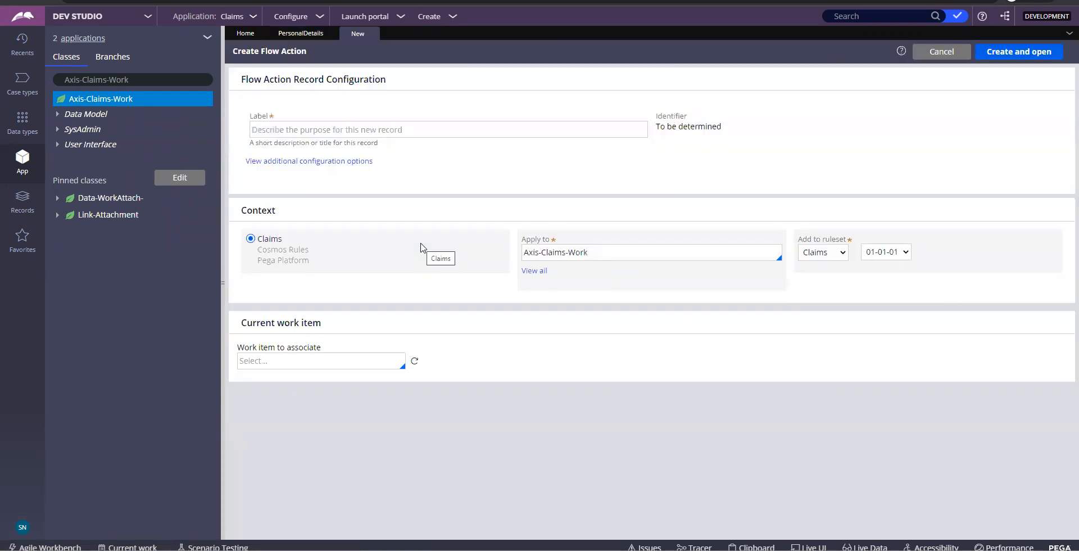
Label the new flow action 'Personal Details' so its identifier becomes PersonalDetails
click(342, 126)
text(P)
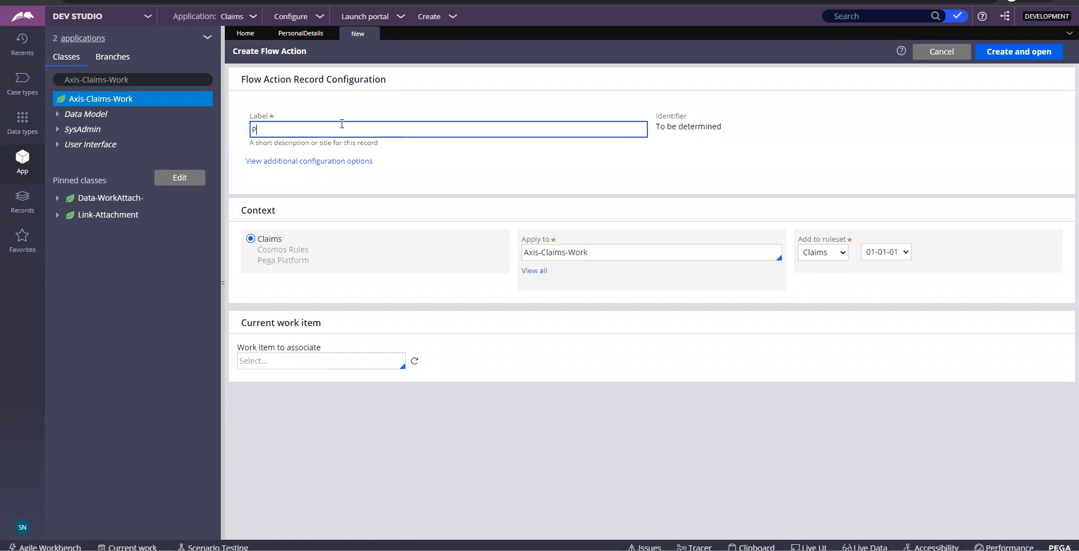
text(ersonal Details)
click(714, 164)
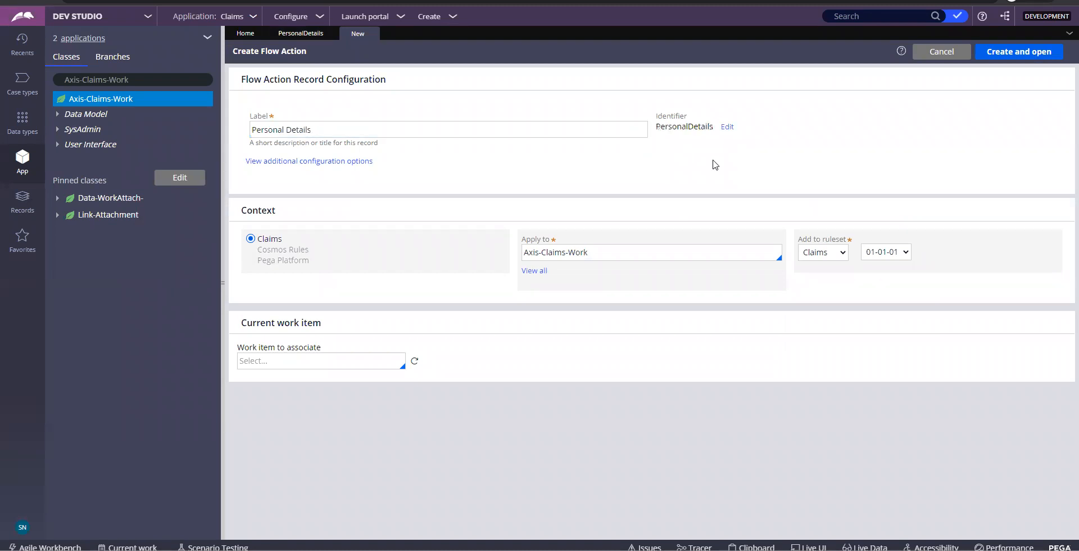
triple_click(310, 132)
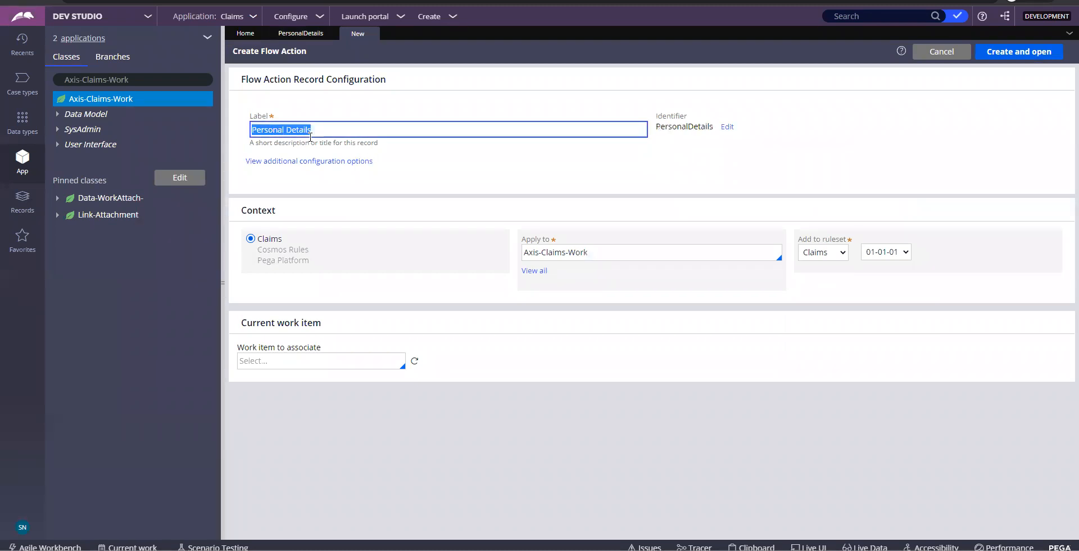
click(799, 156)
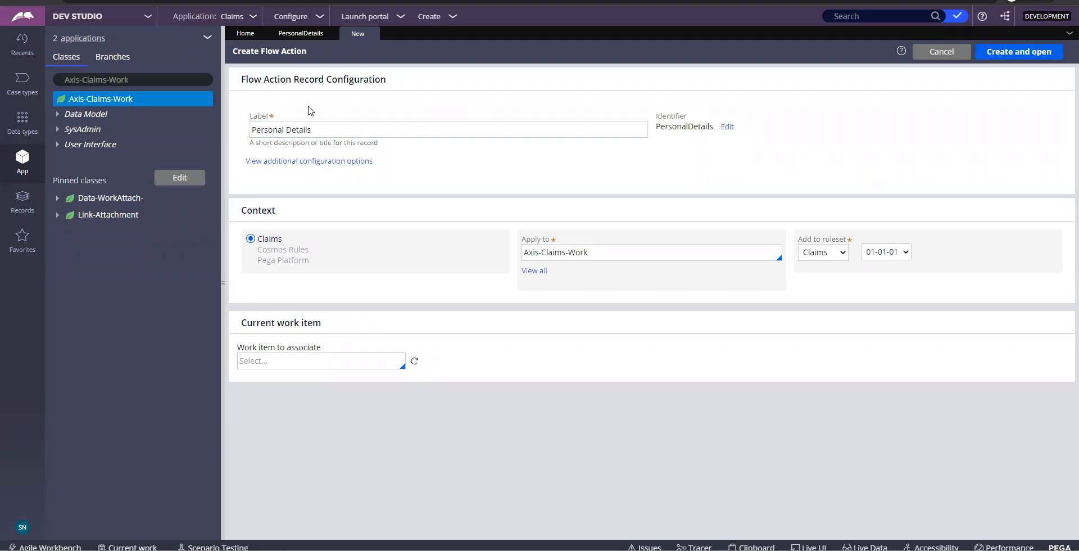
Compare the flow action's identifier with the PersonalDetails section ID, then select the label text
click(288, 34)
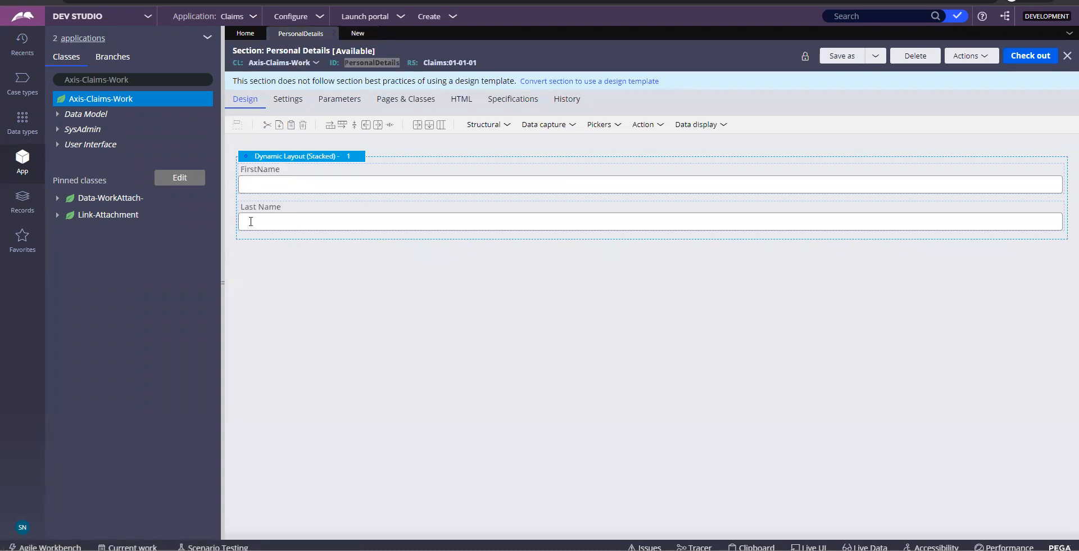
double_click(384, 62)
click(356, 33)
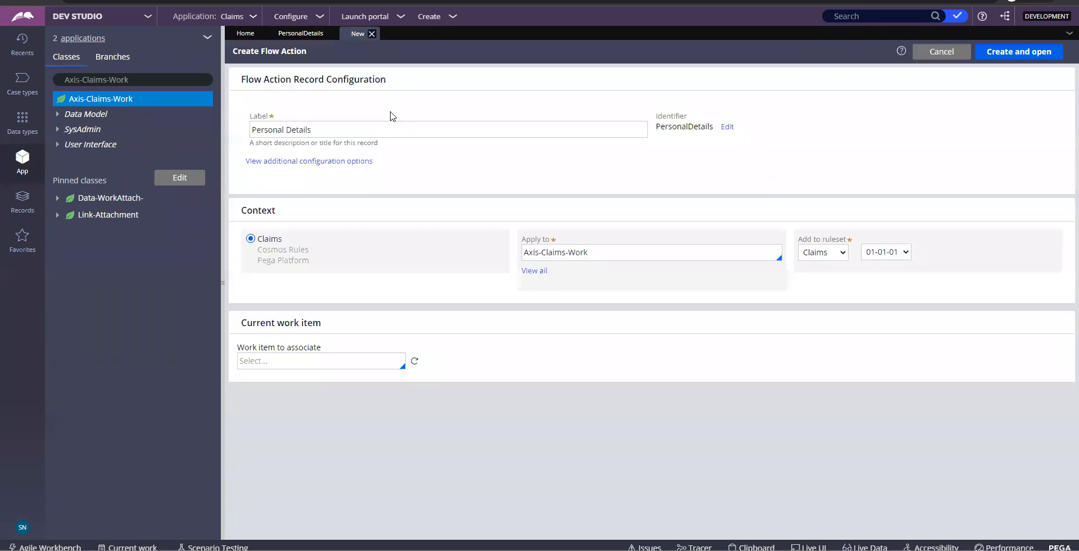
click(322, 33)
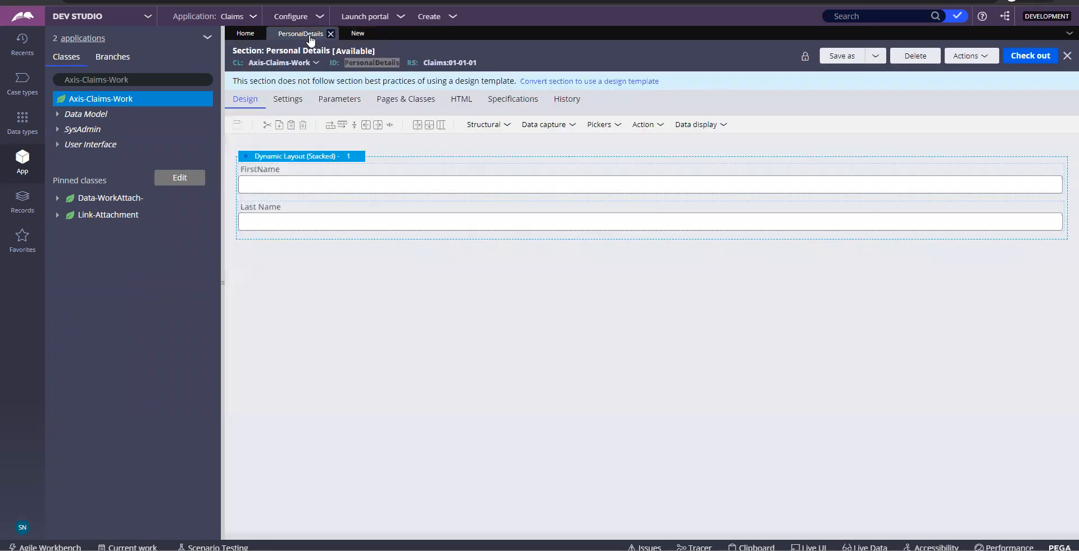
click(358, 33)
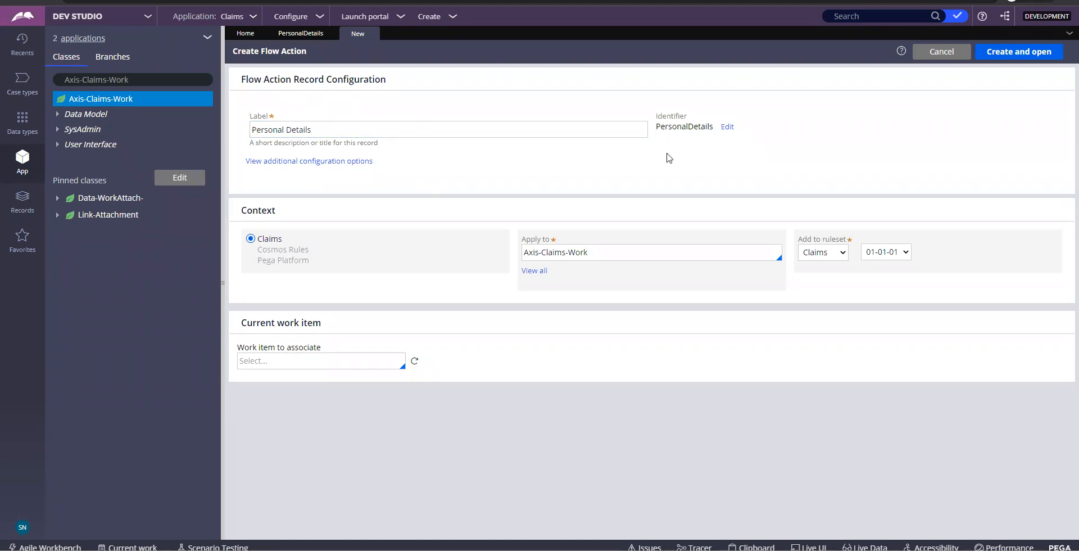
click(595, 130)
key(ctrl+a)
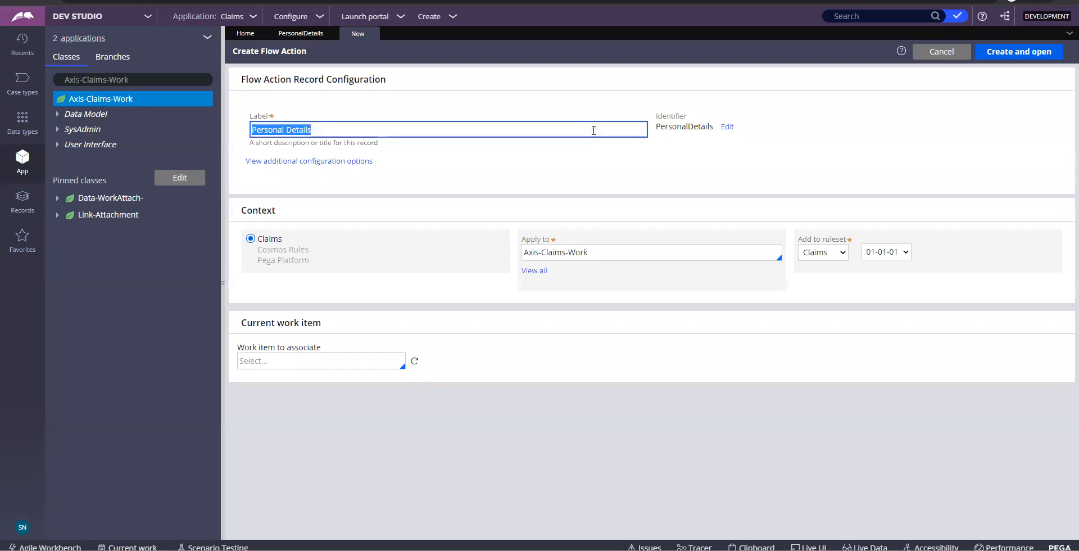
key(alt+Tab)
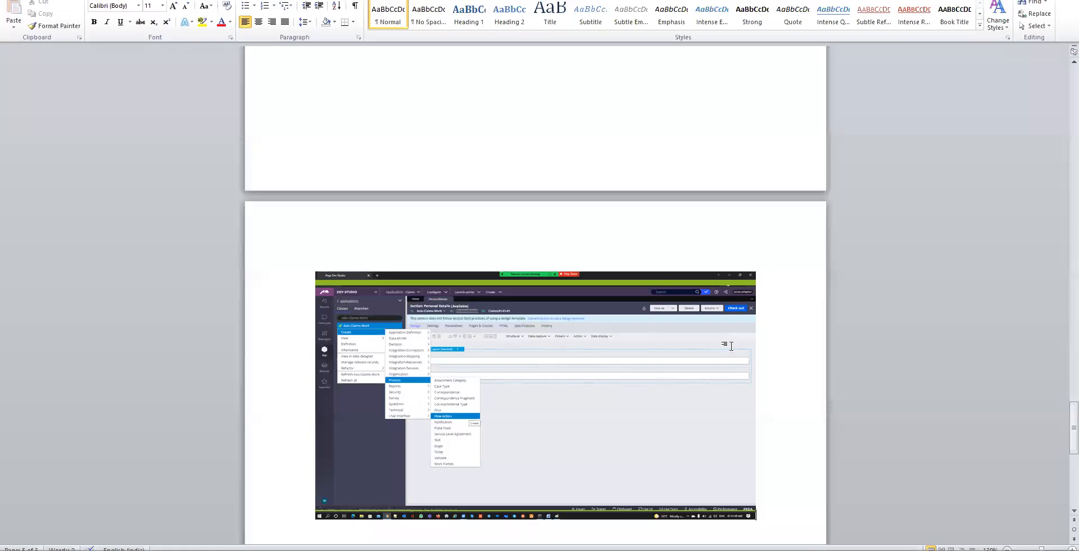
Paste the filled Create Flow Action form screenshot into Word, then create and open the flow action
key(ctrl+v)
key(Return)
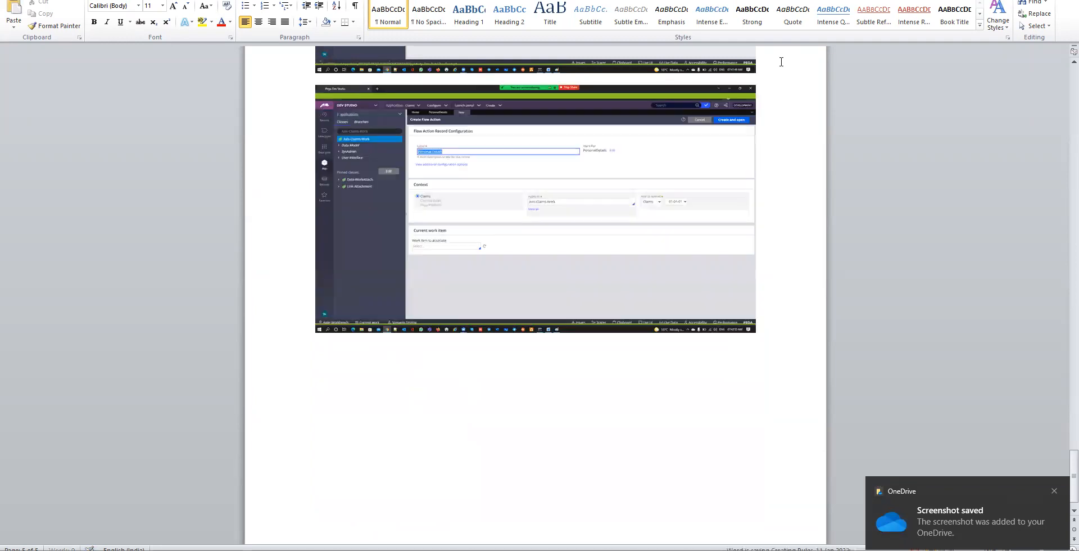
key(alt+Tab)
click(987, 57)
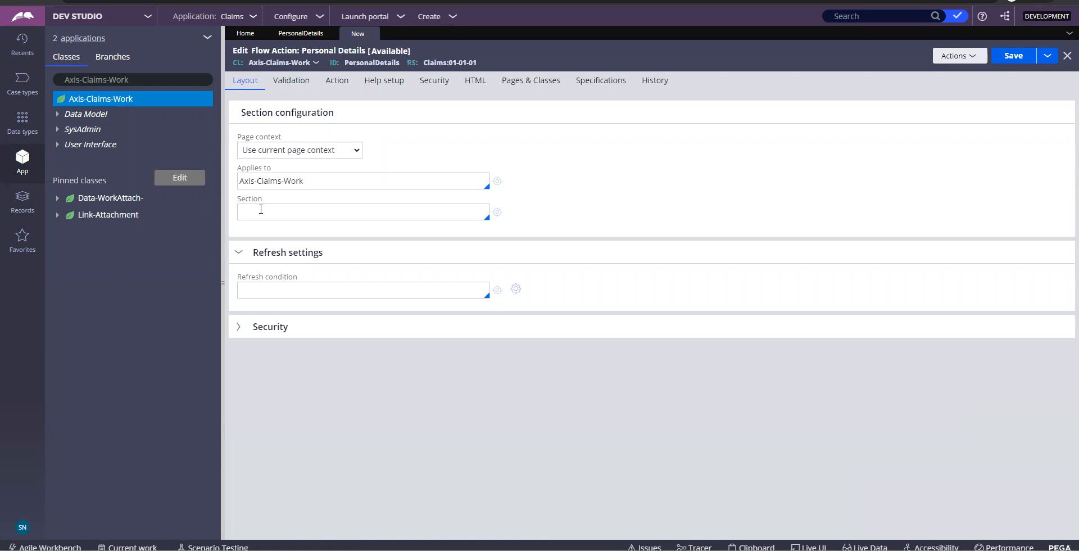
click(261, 209)
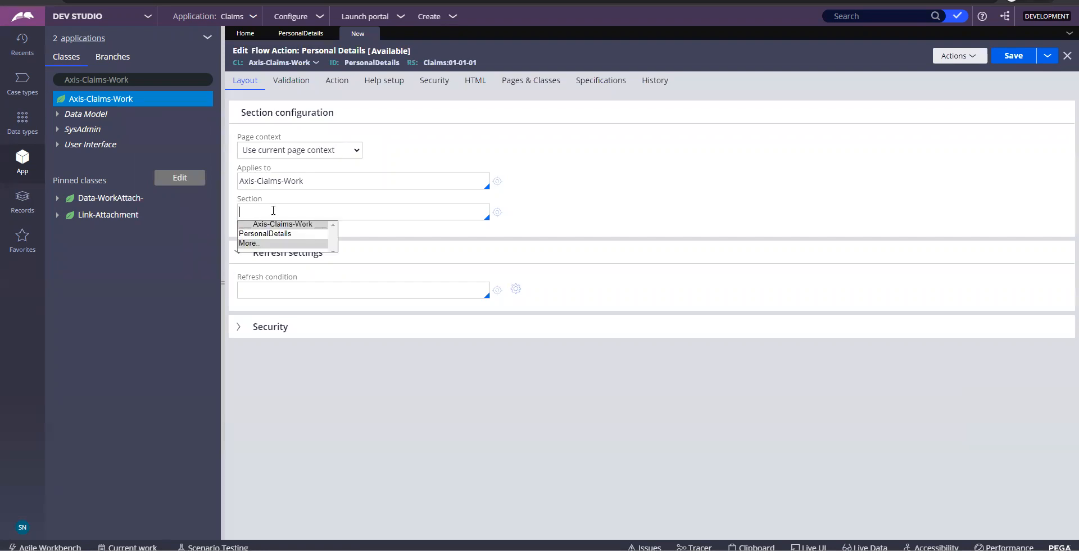
Pick PersonalDetails in the flow action's Section field, check the Paint diagram, and save
click(268, 234)
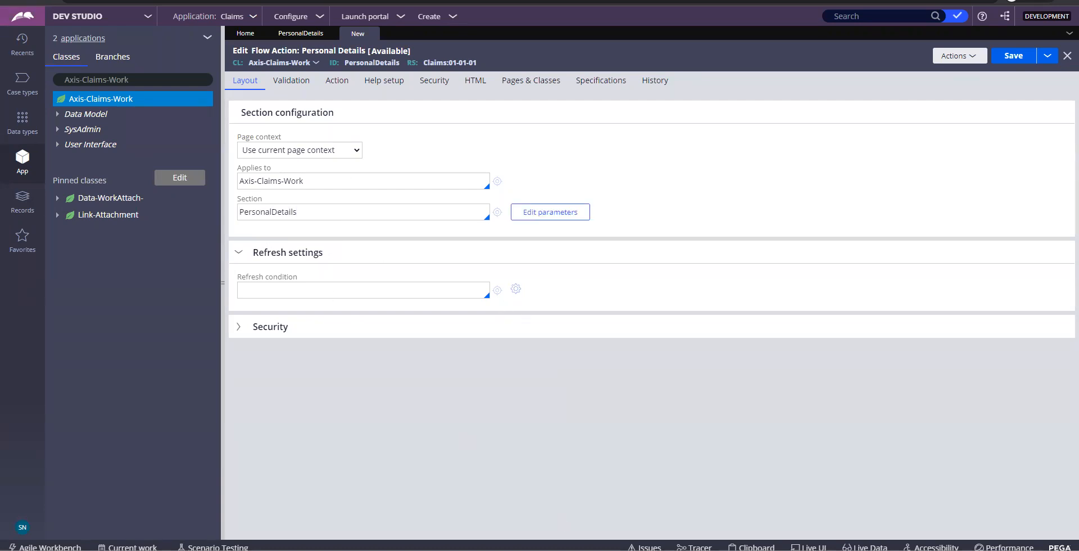
key(alt+Tab)
double_click(325, 211)
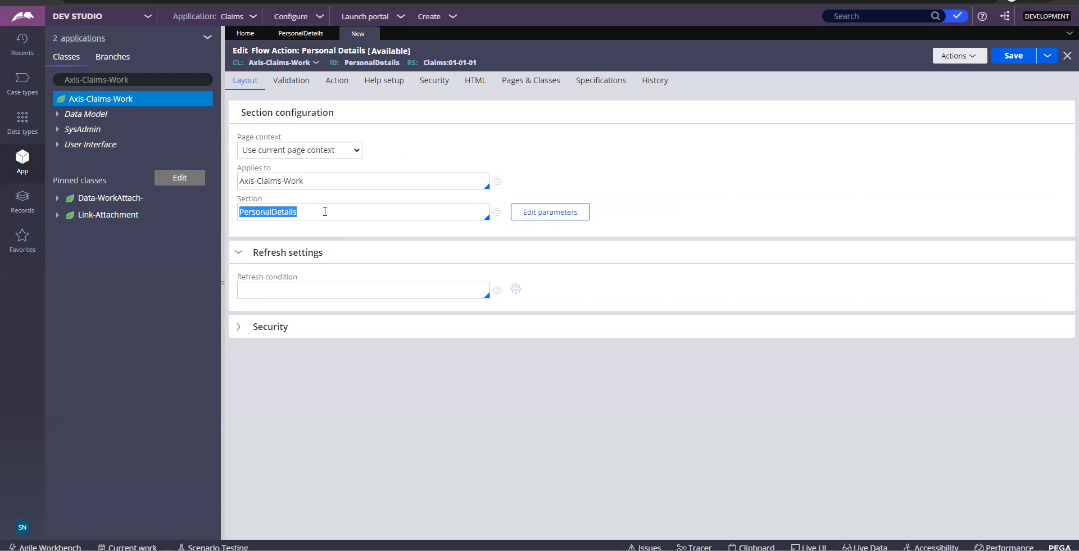
click(1009, 59)
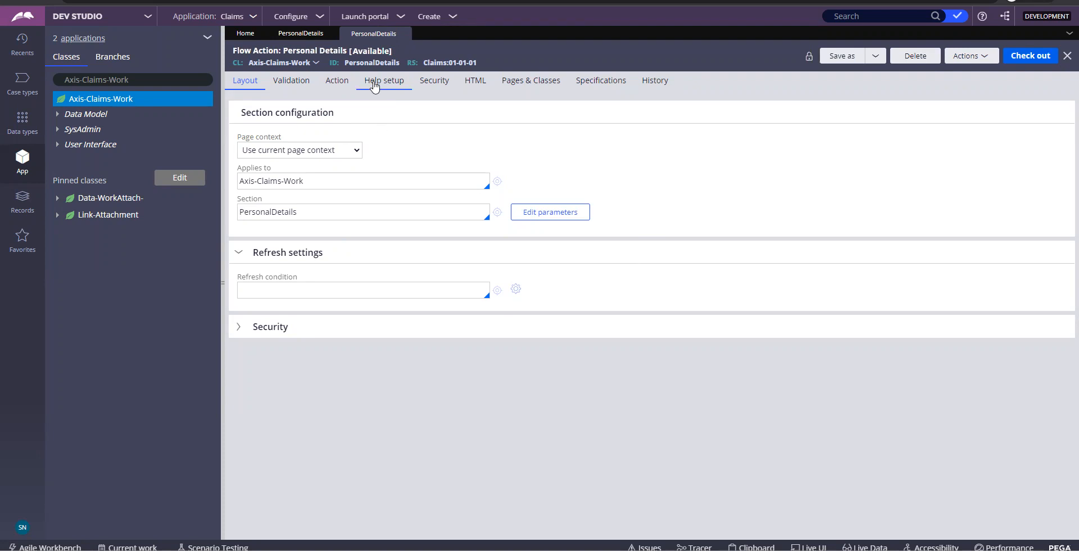
Paste a screenshot of the flow action's PersonalDetails section setting into Word, then close the record
double_click(309, 217)
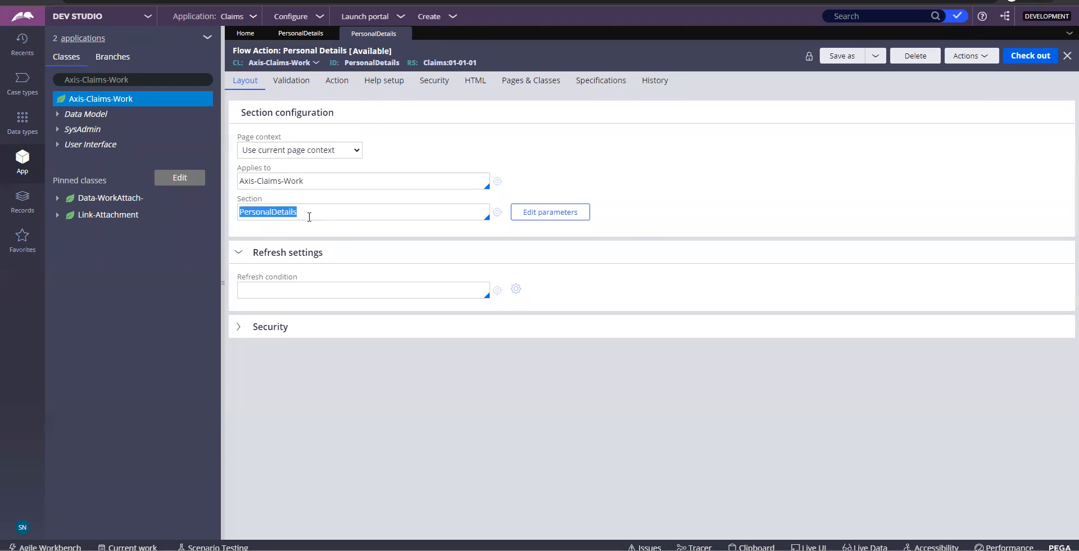
key(alt+Tab)
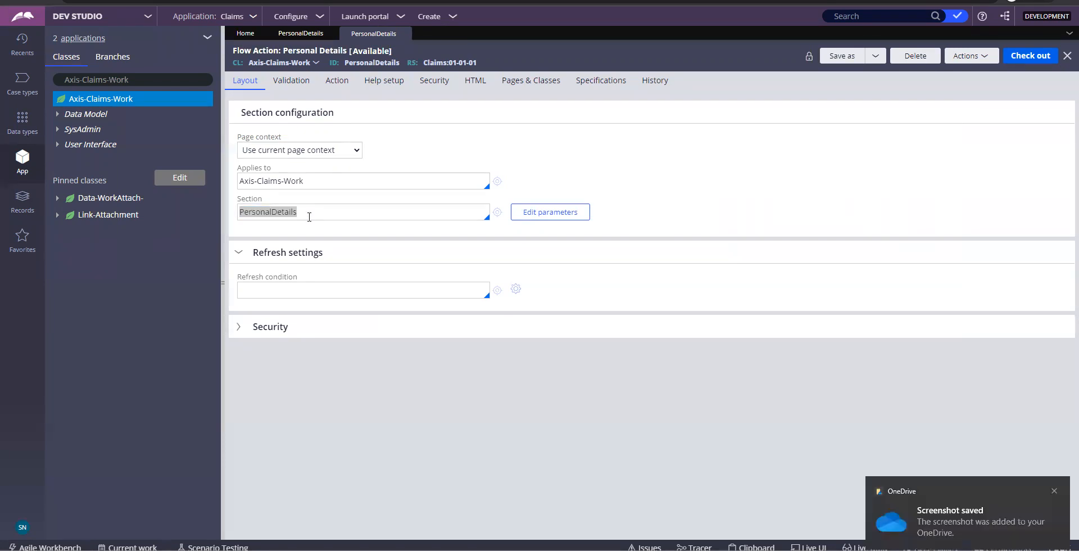
double_click(309, 217)
key(alt+Tab)
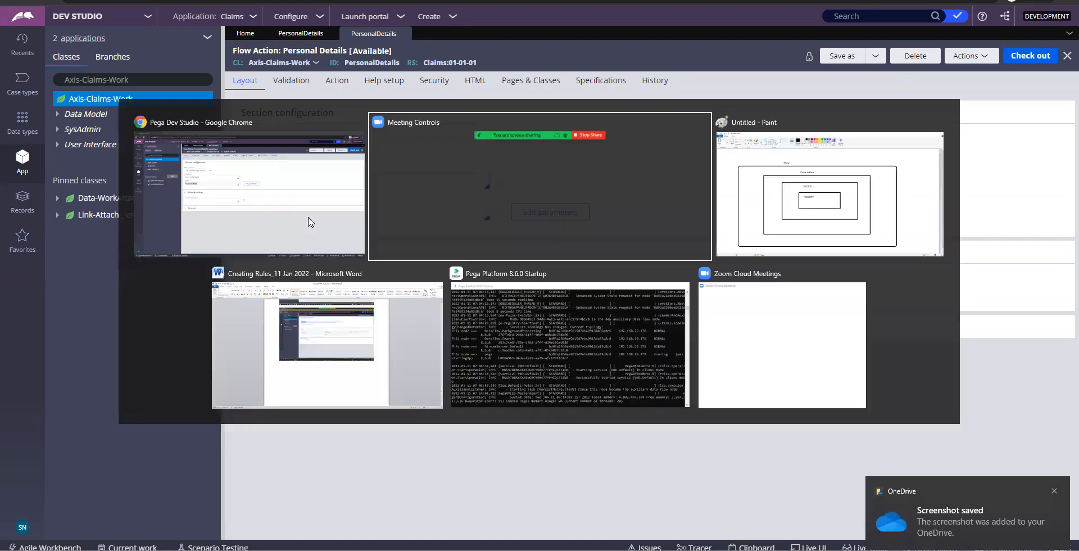
key(Tab)
key(Tab)
key(Tab)
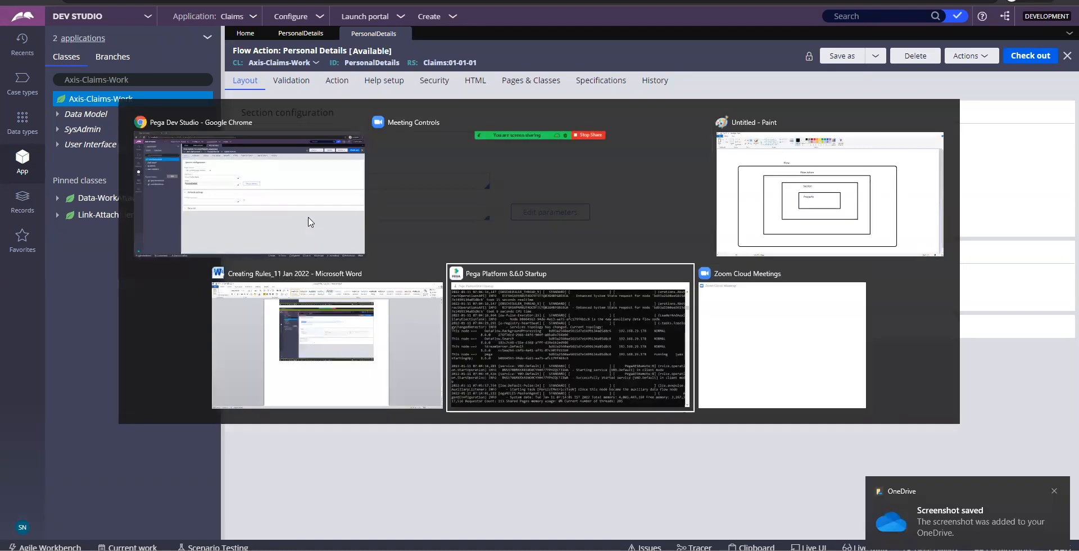
key(shift+Tab)
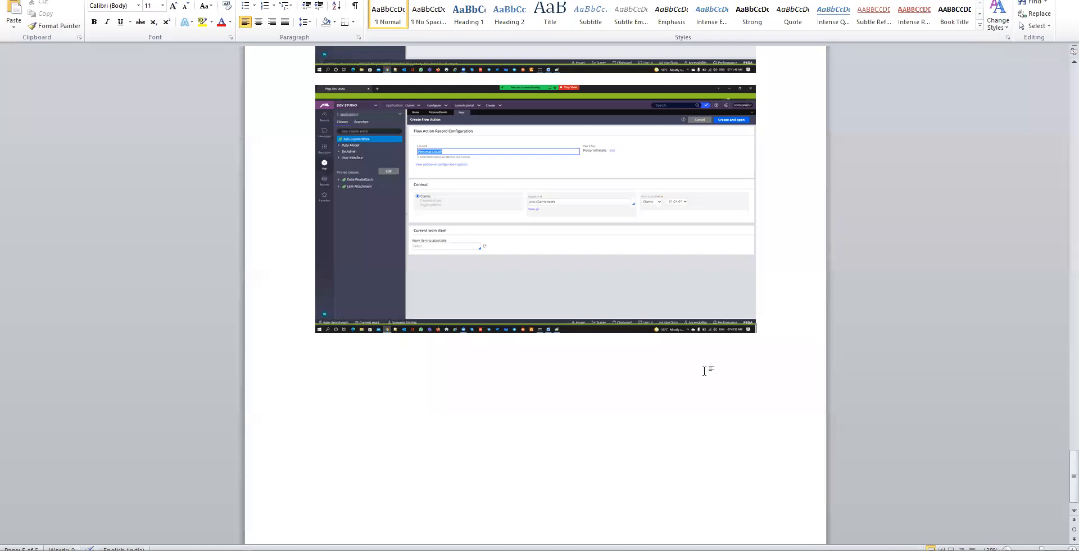
click(752, 353)
key(ctrl+v)
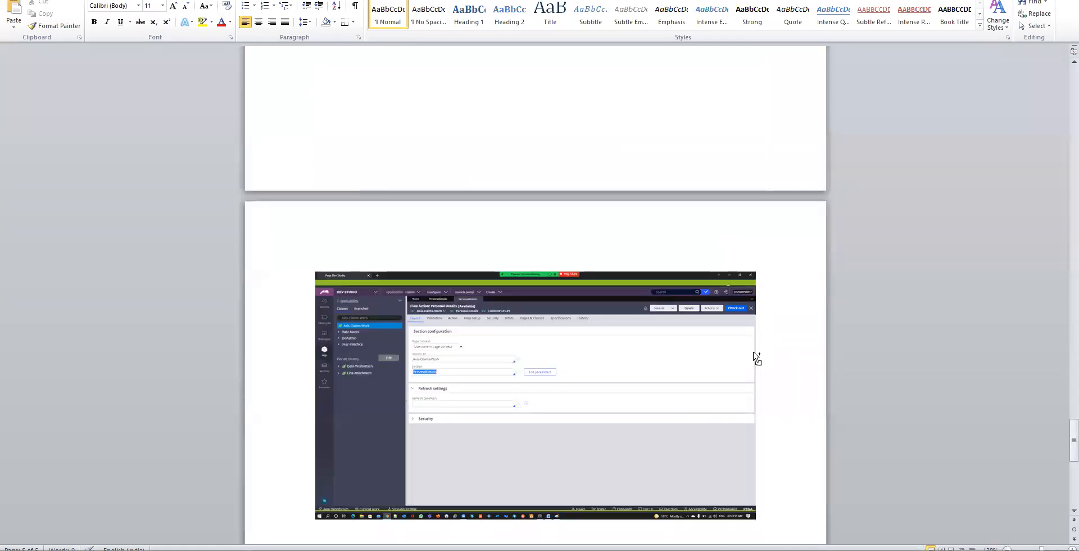
key(alt+Tab)
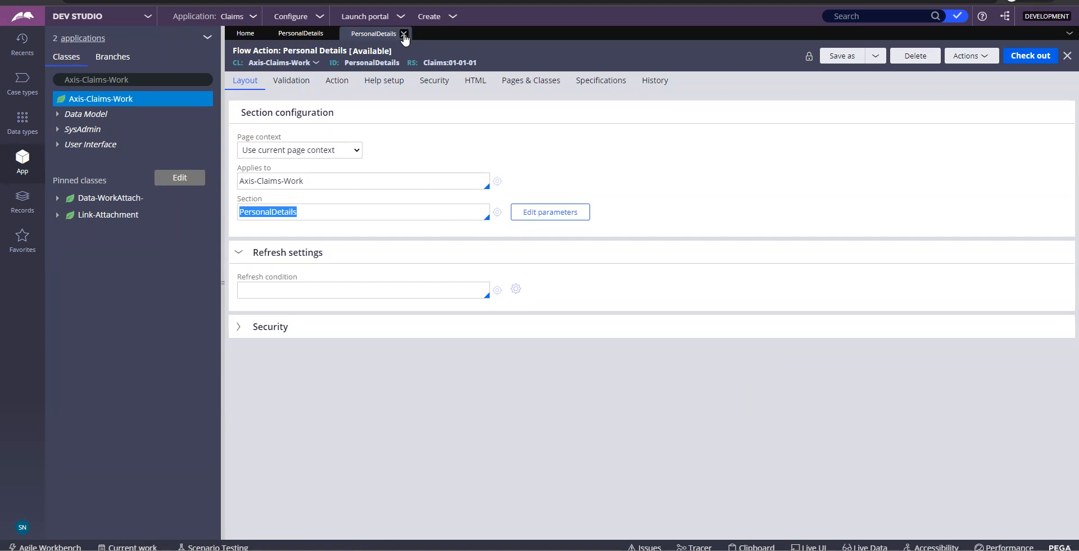
click(404, 34)
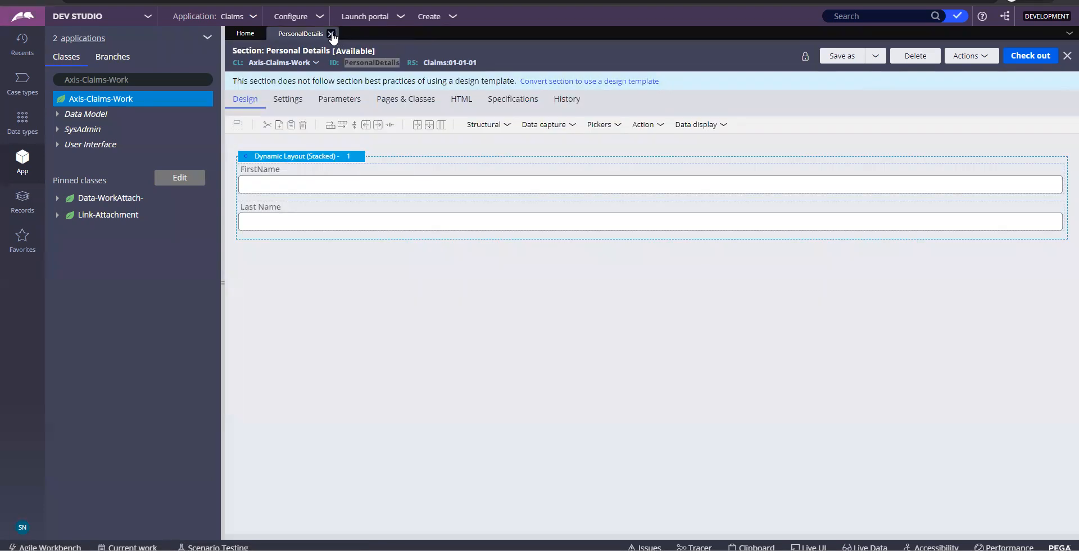
Close the Personal Details section and select the Axis-Claims-Work class in the App explorer
click(331, 33)
click(178, 76)
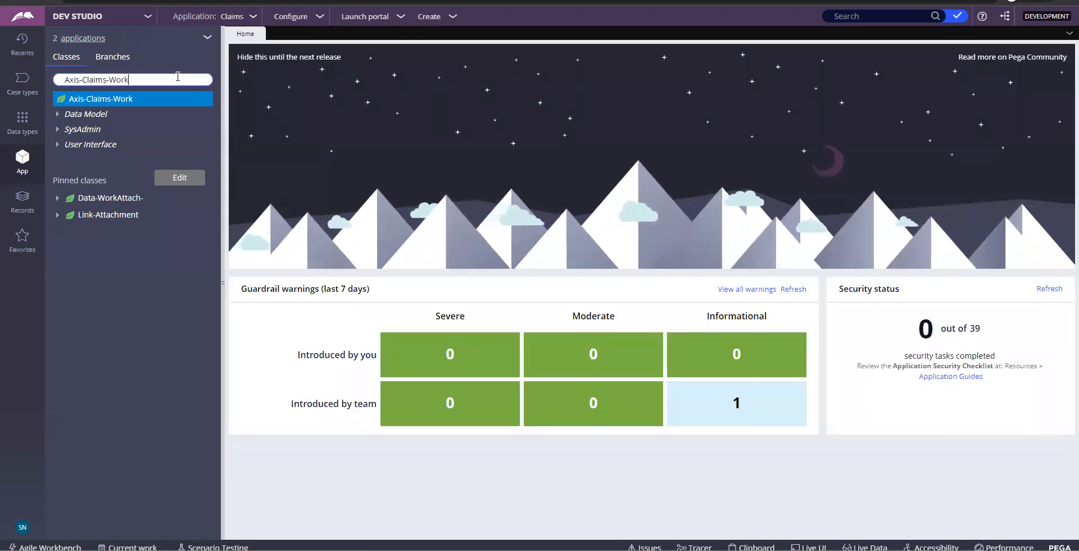
click(95, 99)
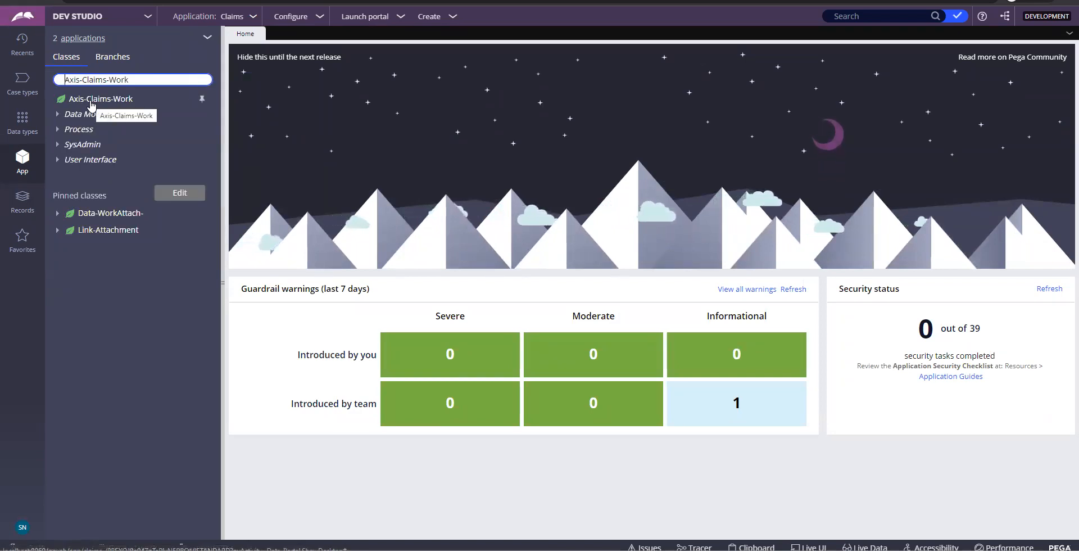
click(91, 101)
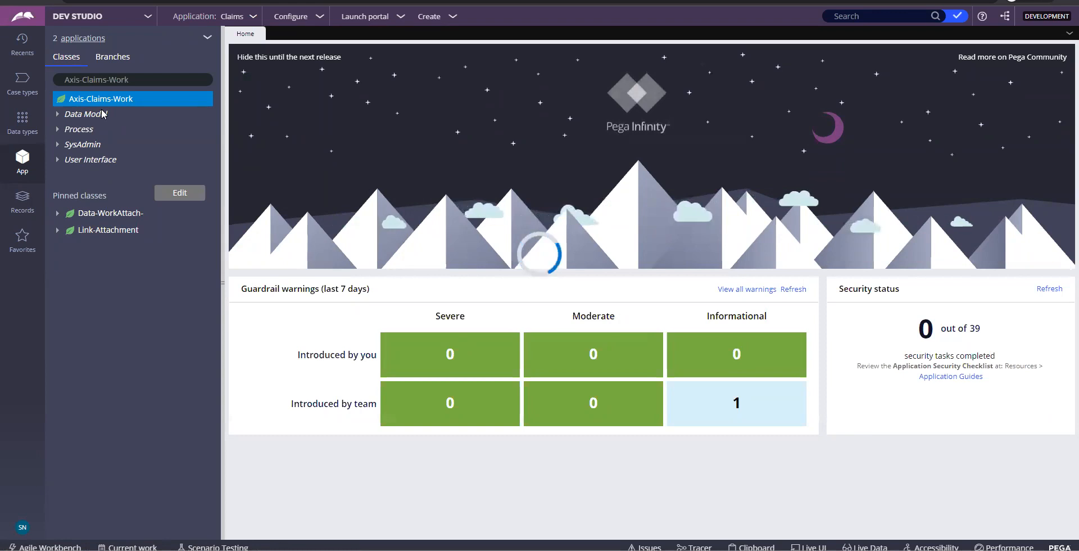
Screenshot Axis-Claims-Work's Create > Process > Flow menu into the Word notes
right_click(101, 99)
mouse_move(194, 120)
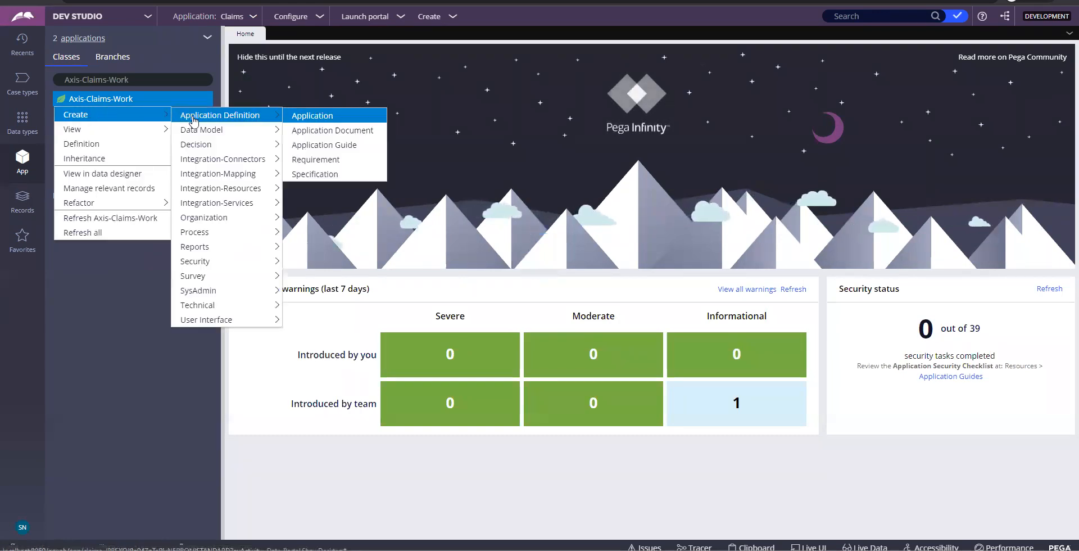
mouse_move(209, 232)
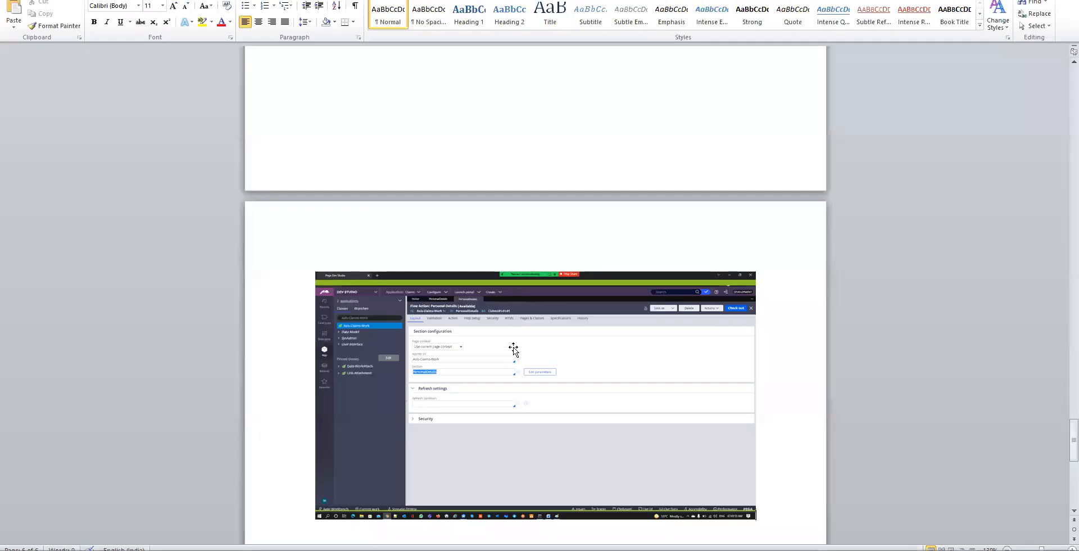
scroll(514, 352, down, 5)
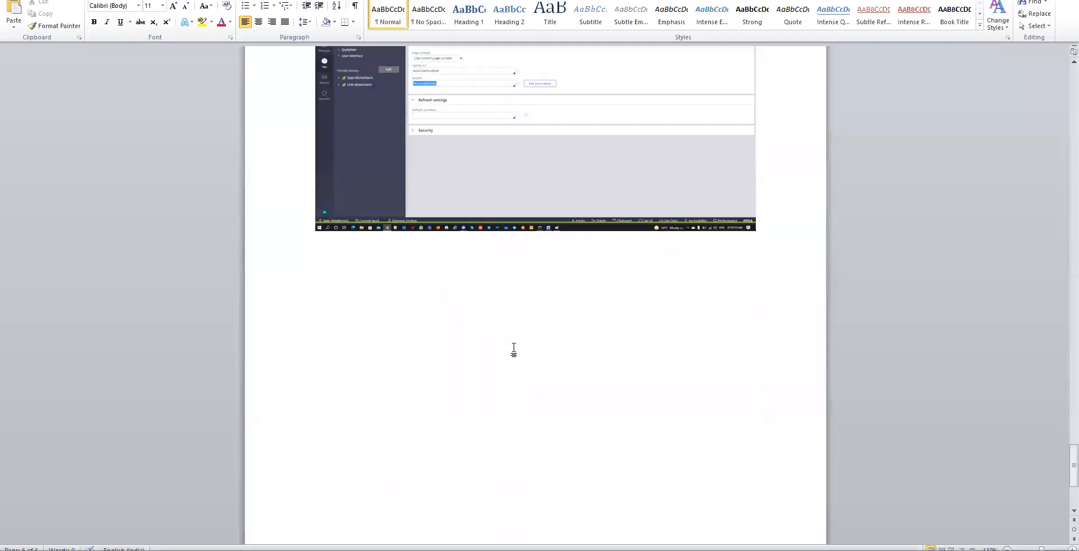
scroll(514, 350, down, 2)
key(Return)
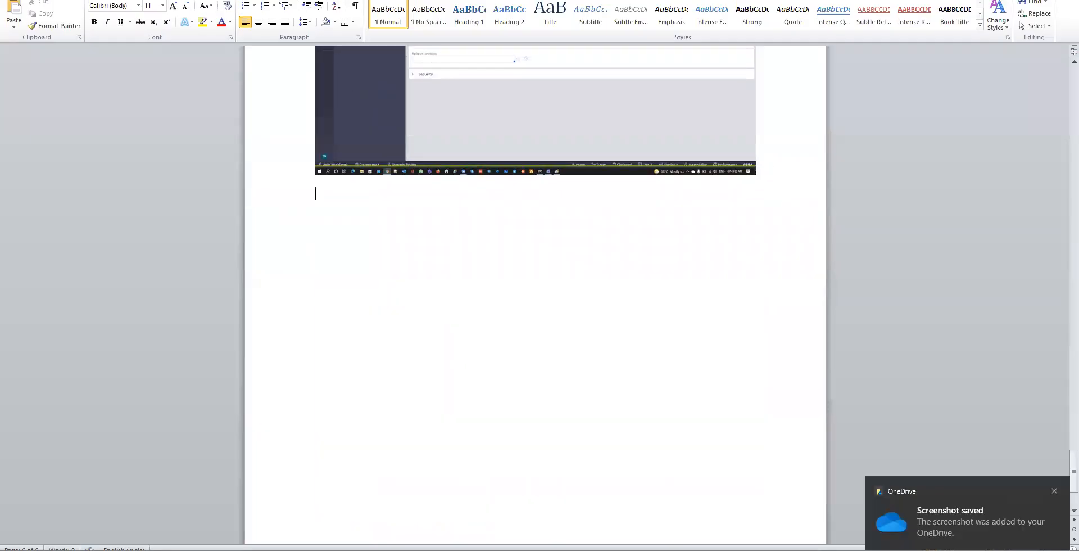
key(ctrl+v)
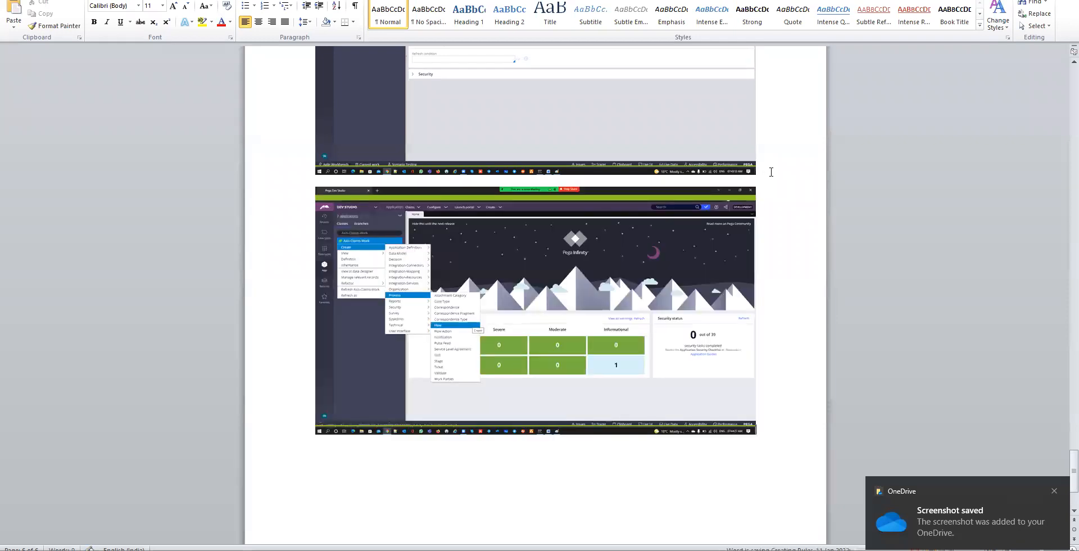
Choose Create > Process > Flow on Axis-Claims-Work to start a new flow record
key(alt+Tab)
mouse_move(158, 114)
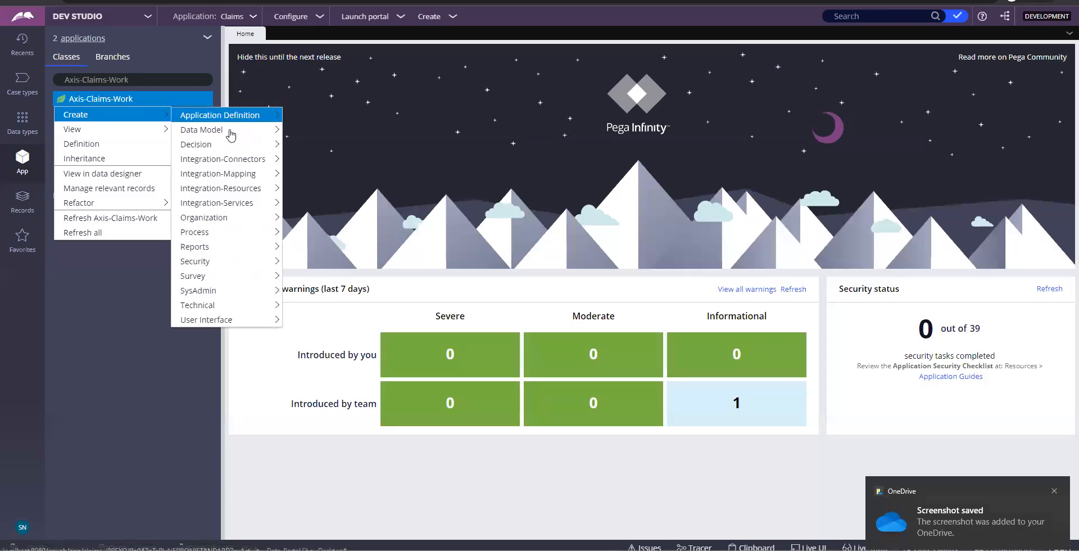
mouse_move(212, 236)
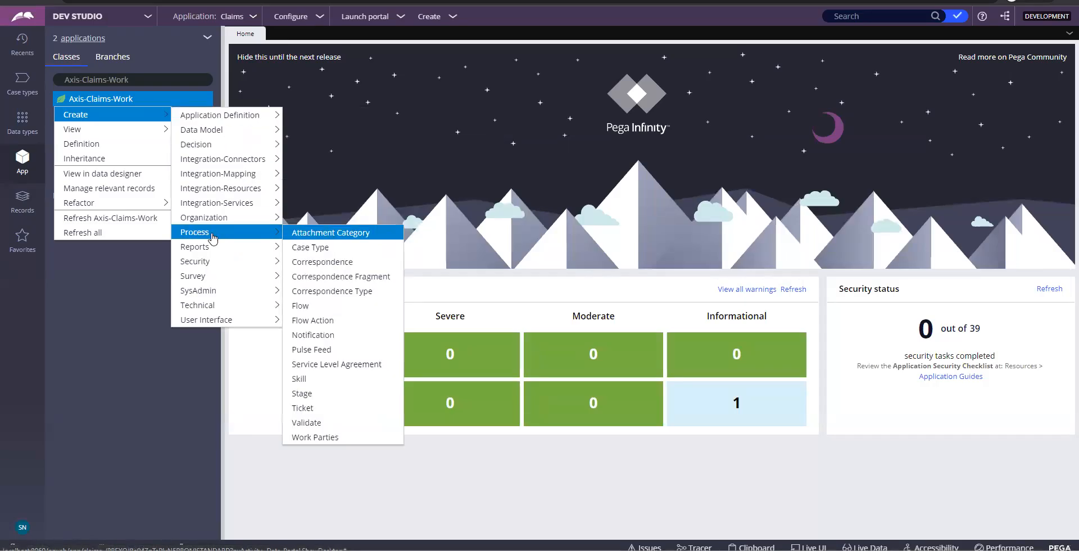
click(327, 309)
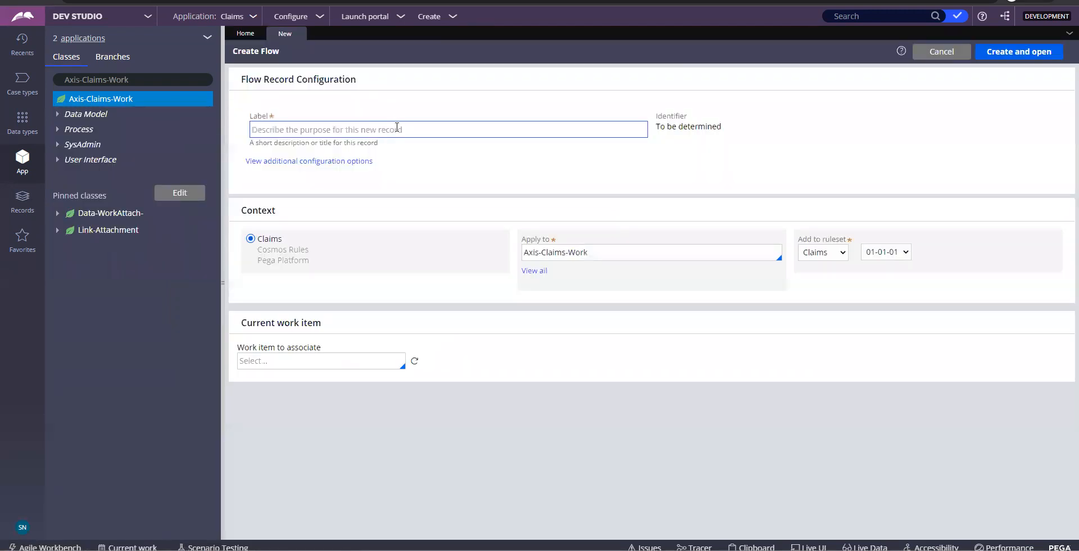
Label the new flow 'Collect Claims Data' so the identifier becomes CollectClaimsData
click(397, 129)
text(Personal)
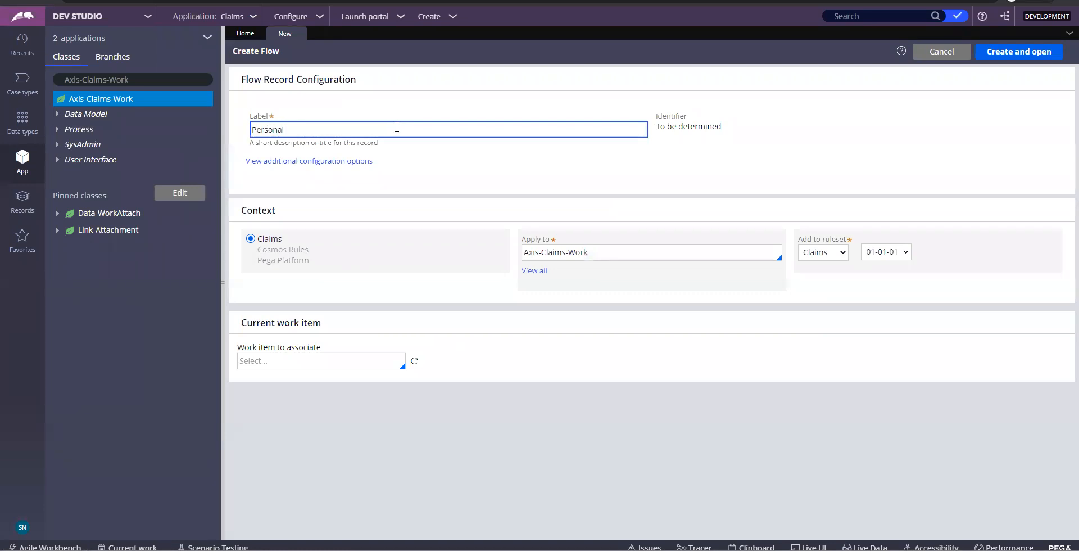
key(ctrl+a)
text(Collect Da)
click(843, 161)
click(279, 129)
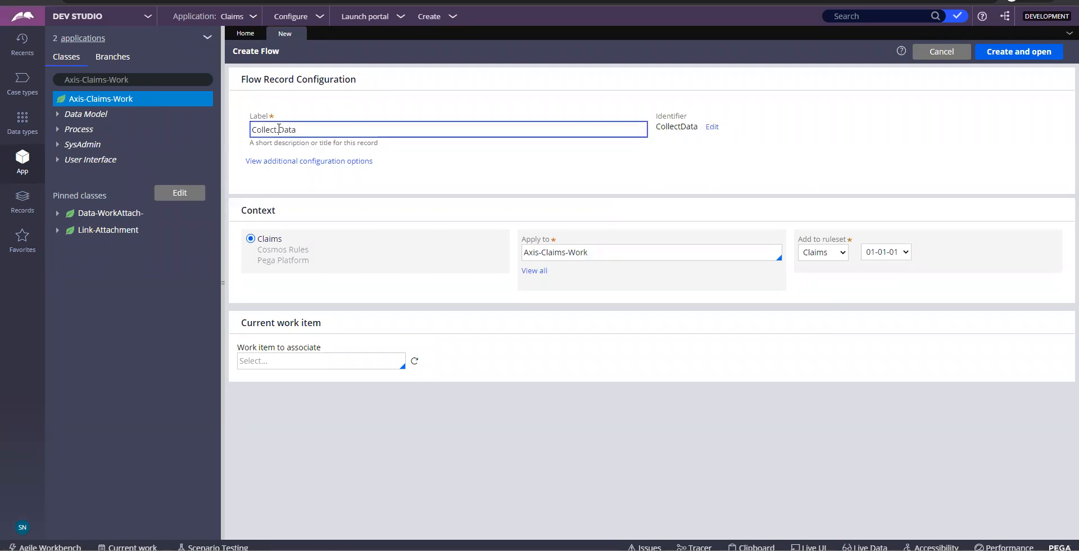
text(Claims)
click(763, 145)
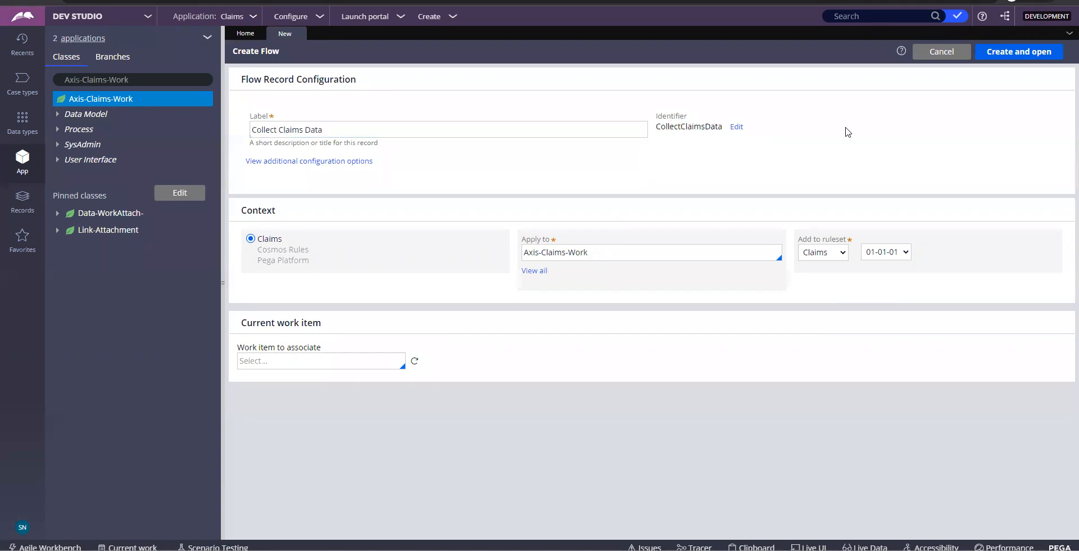
triple_click(407, 123)
Paste the Create Flow form screenshot into Word, then create and open the flow
key(alt+Tab)
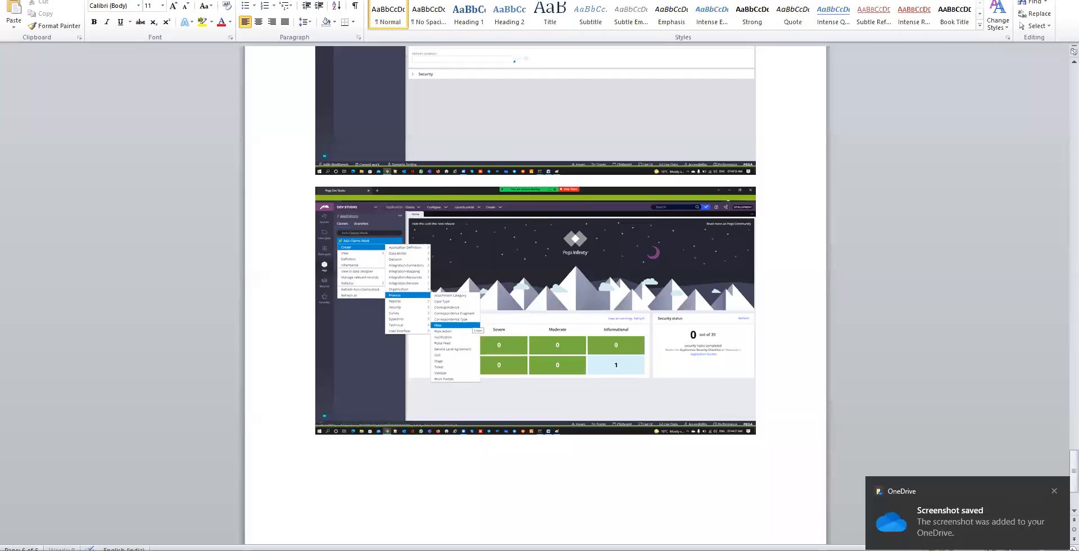
key(ctrl+v)
key(alt+Tab)
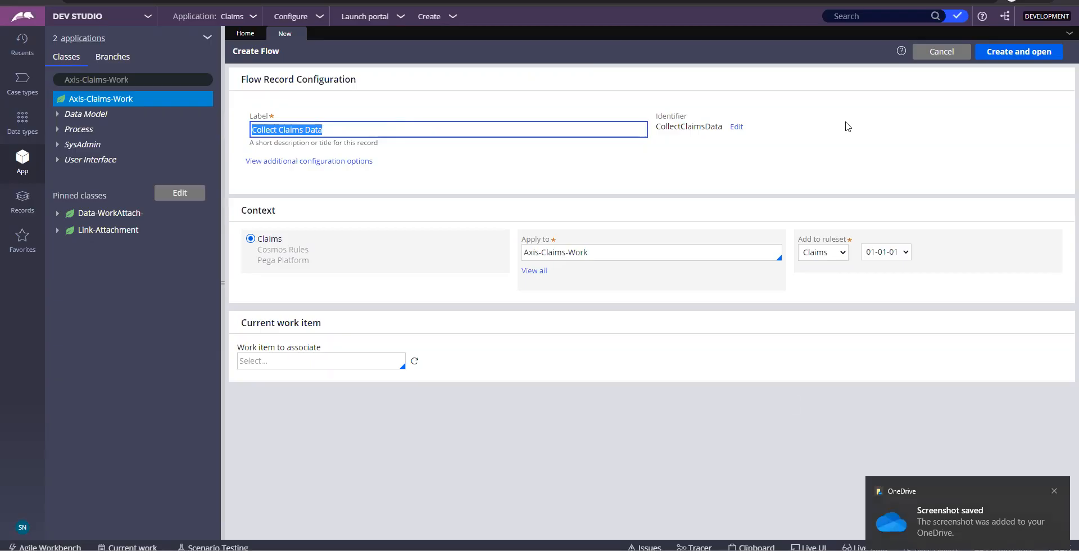
click(1006, 83)
click(1021, 51)
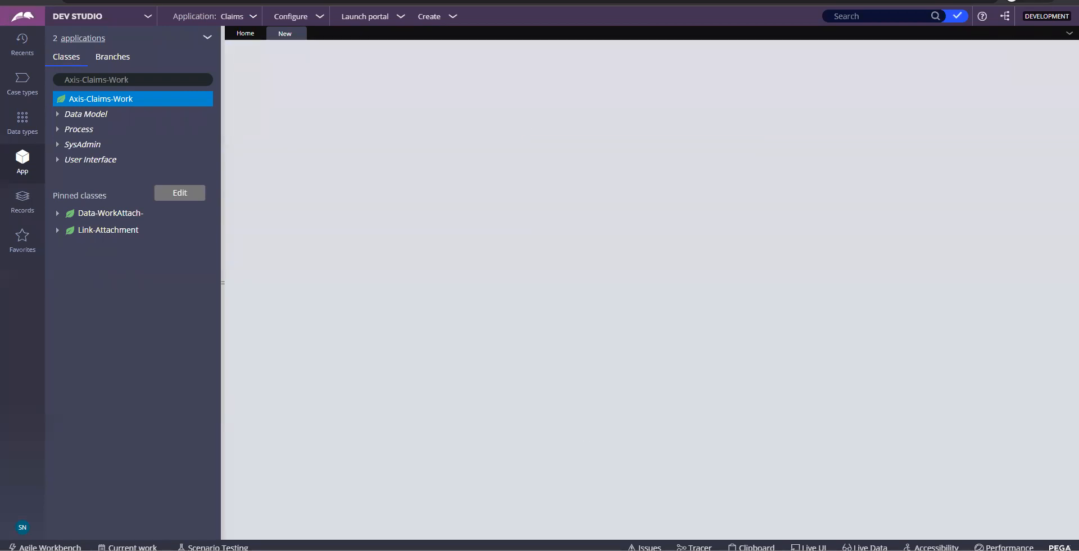
key(alt+Tab)
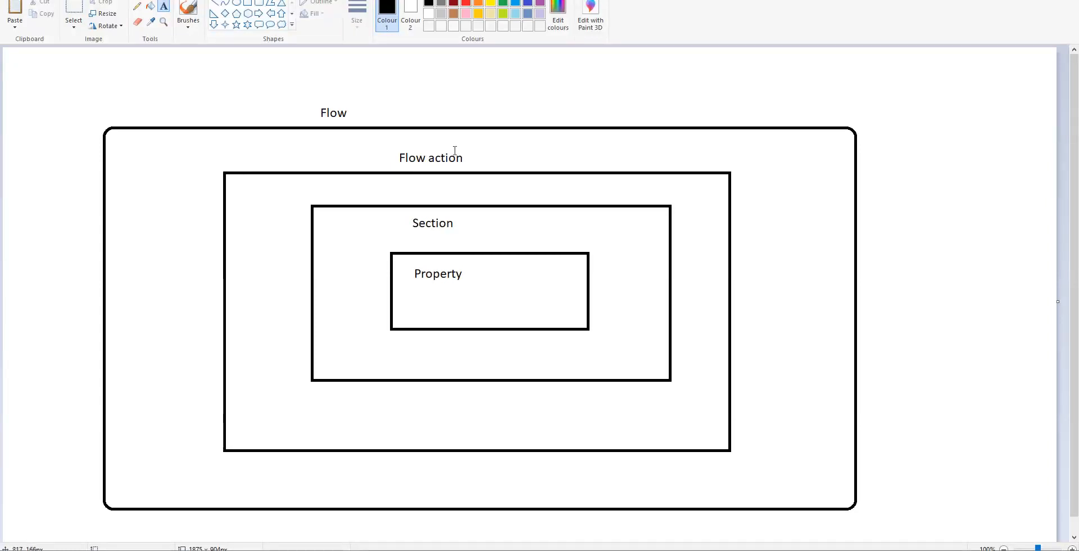
key(alt+Tab)
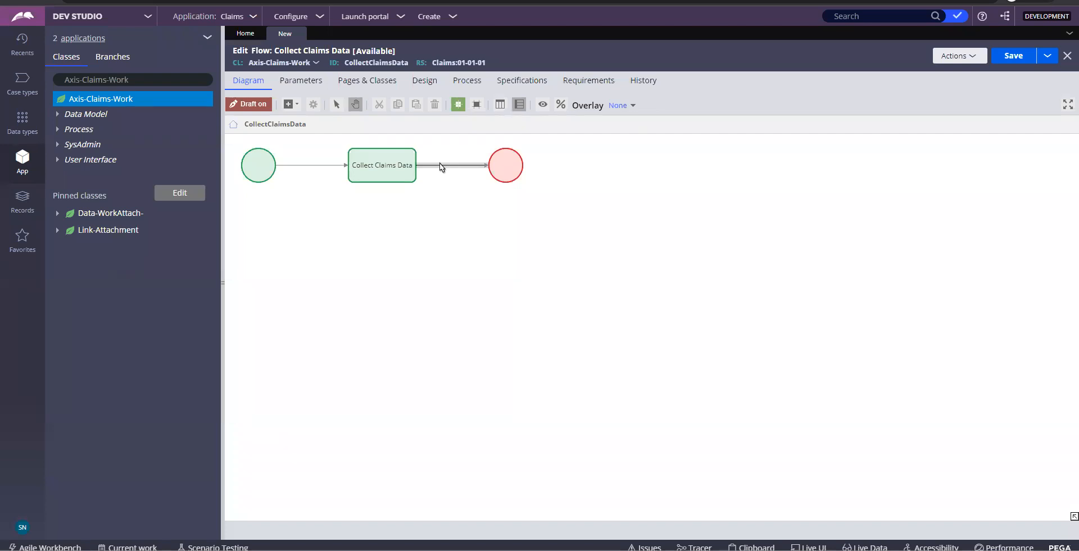
Set the outgoing connector's flow action to PersonalDetails
click(394, 174)
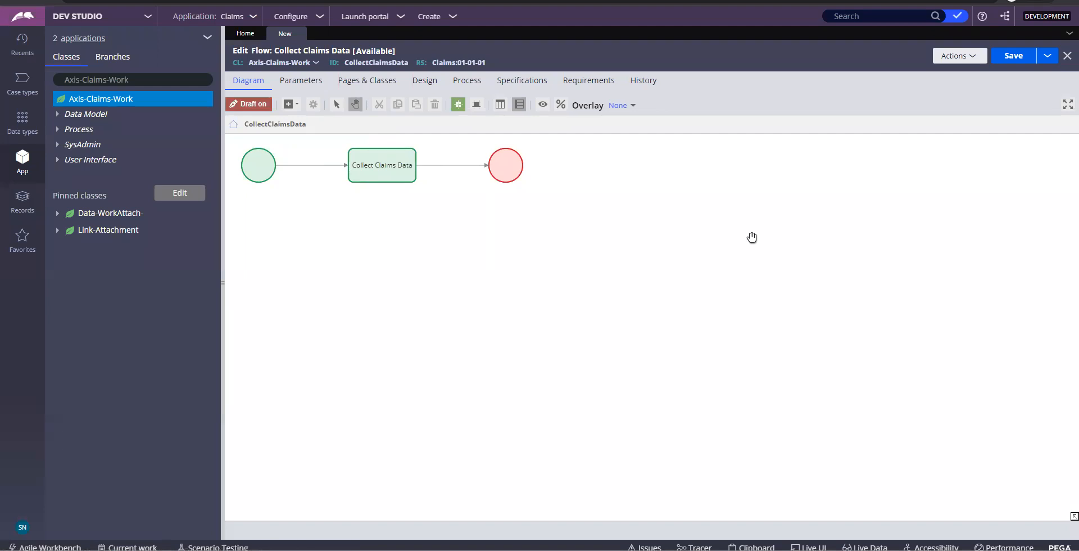
double_click(450, 166)
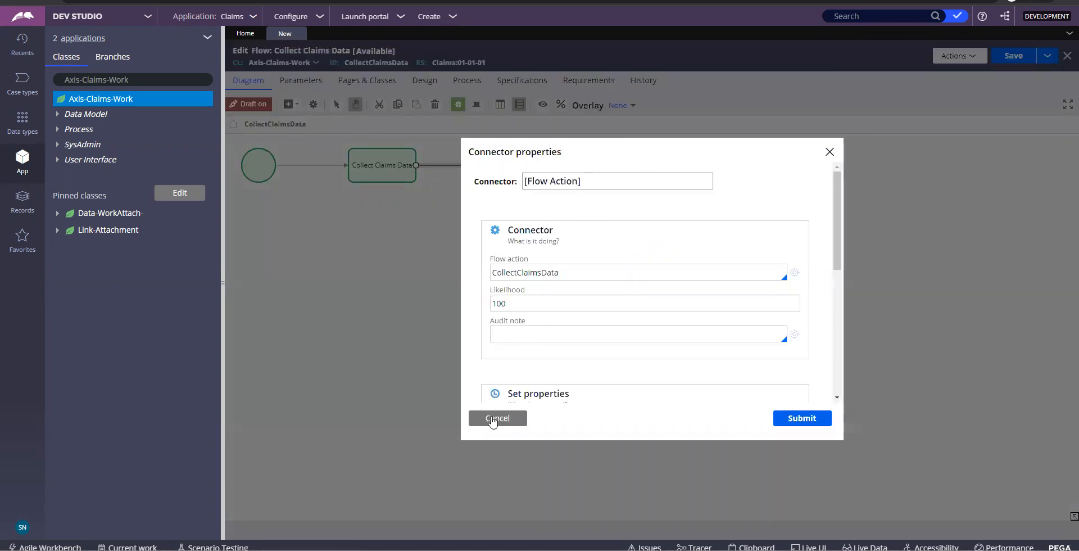
click(492, 421)
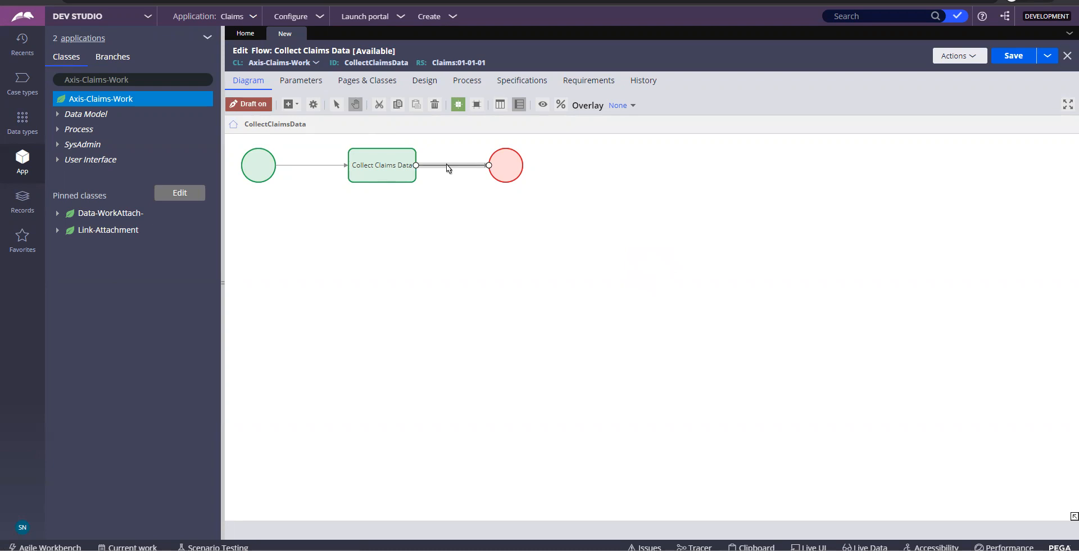
double_click(448, 167)
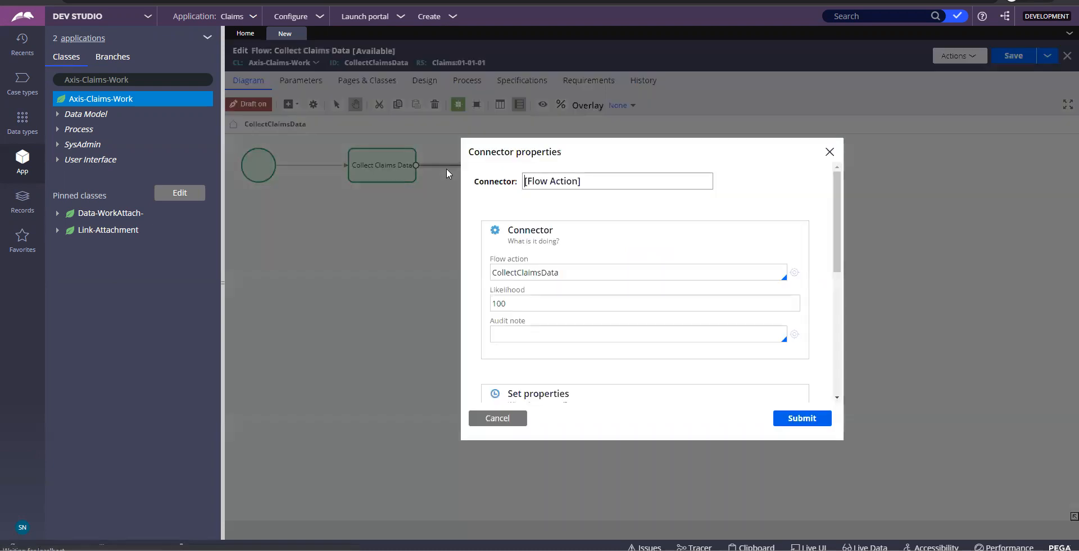
double_click(568, 273)
click(568, 274)
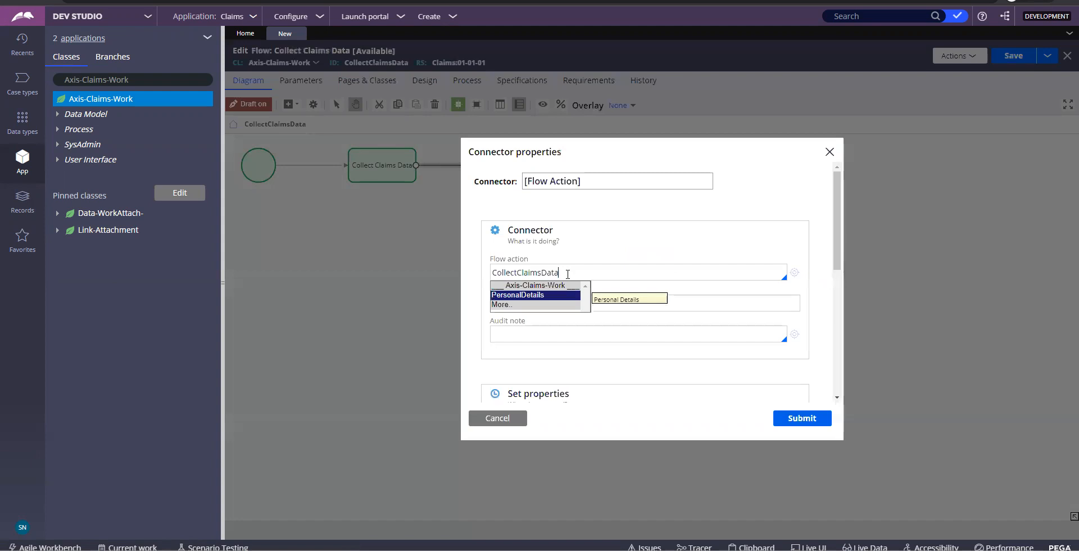
click(522, 297)
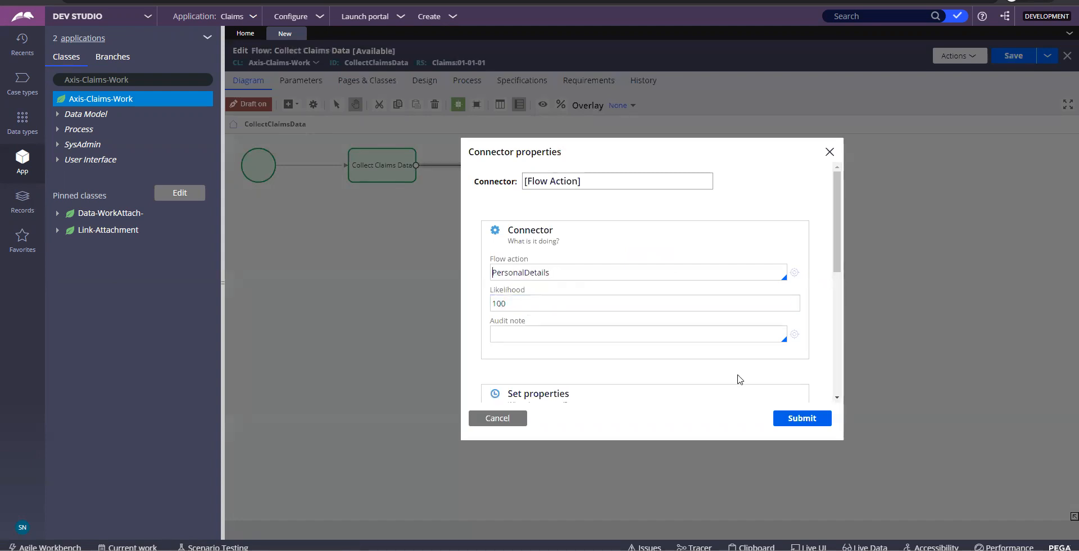
Rename the connector to 'Personal Details' and submit the connector settings
right_click(598, 180)
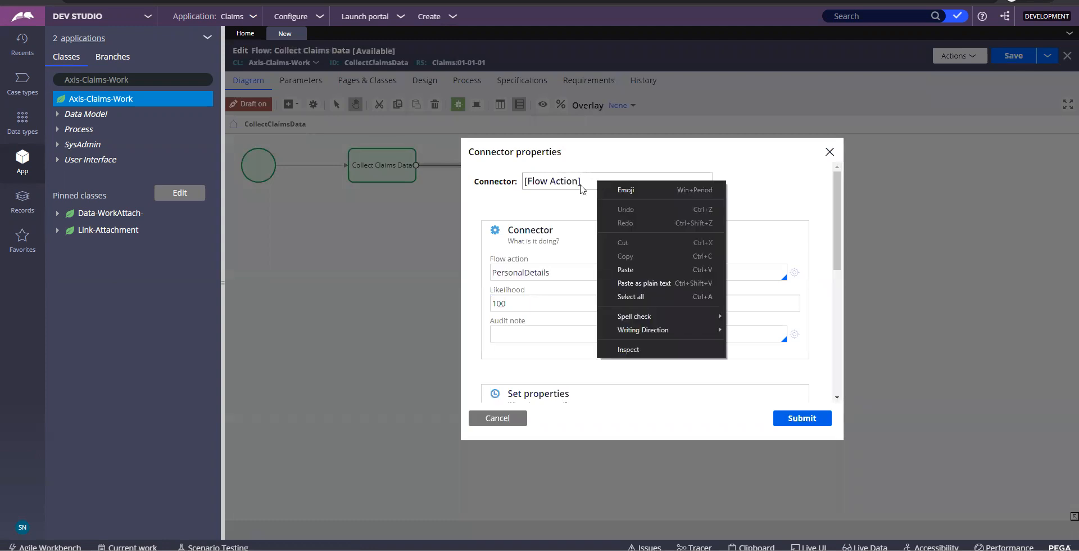
click(574, 182)
key(ctrl+a)
text(PersonalDetails)
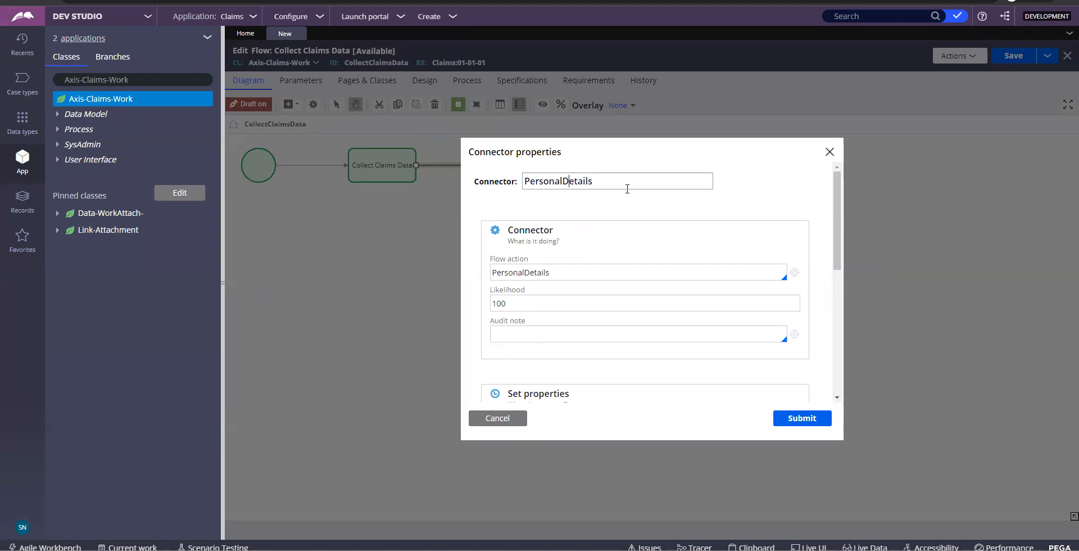
key(Left)
click(810, 419)
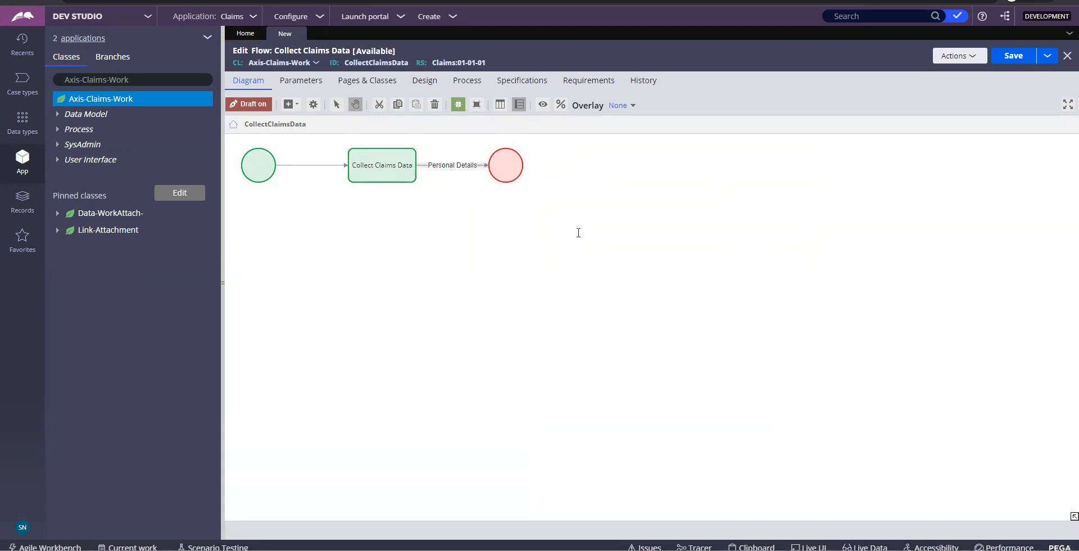
Paste the flow screenshot in Word with caption 'Open the outgoing connector and call our flow-action and submit then save the rule'
key(alt+Tab)
key(alt+Tab)
key(Tab)
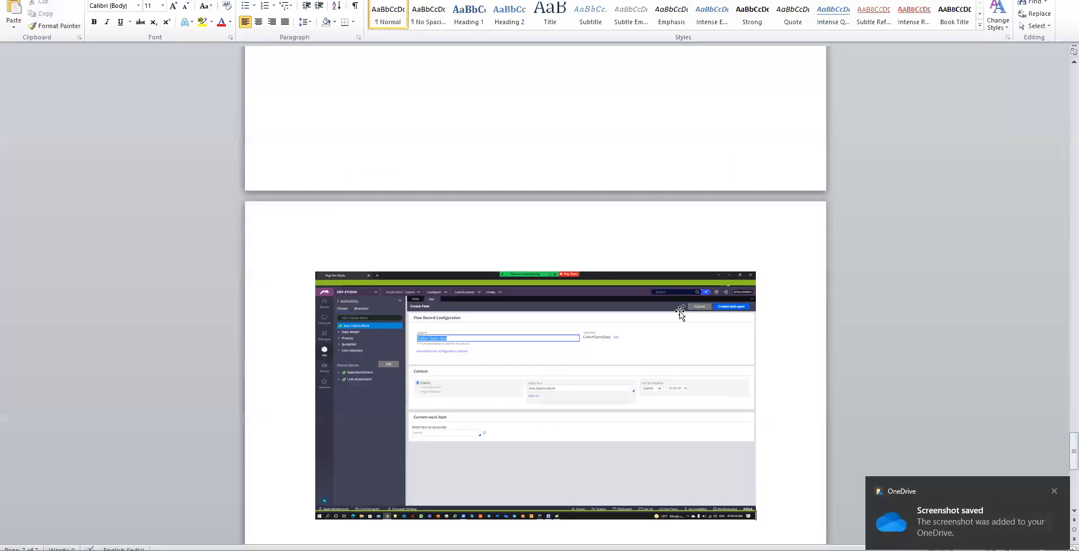
scroll(680, 314, down, 5)
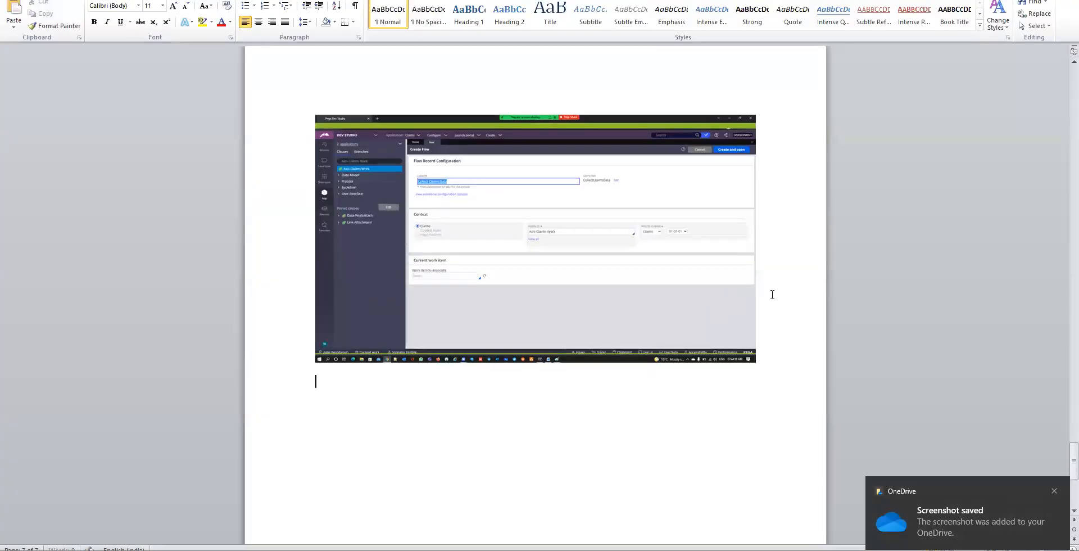
key(ctrl+v)
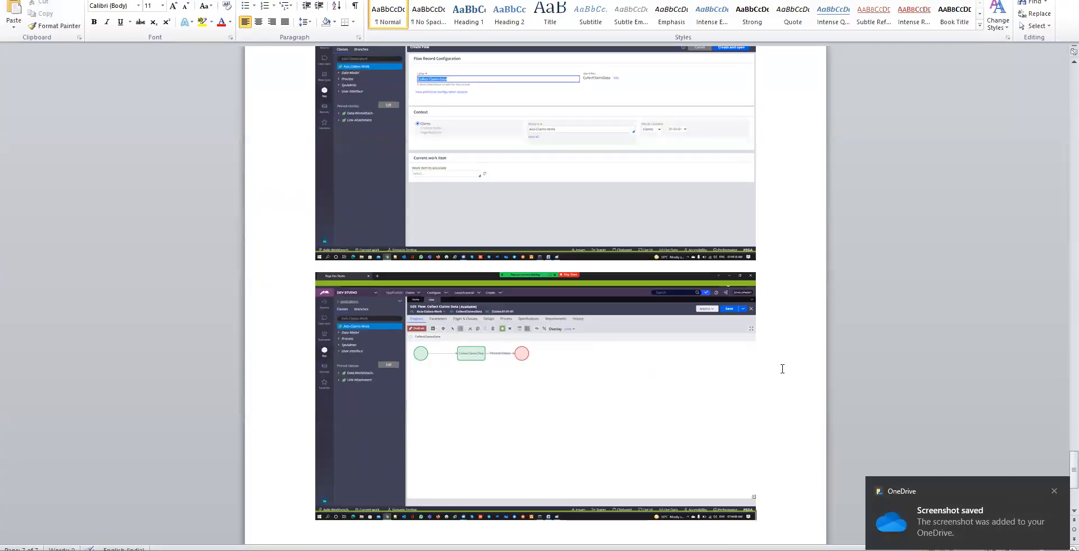
text(Open the )
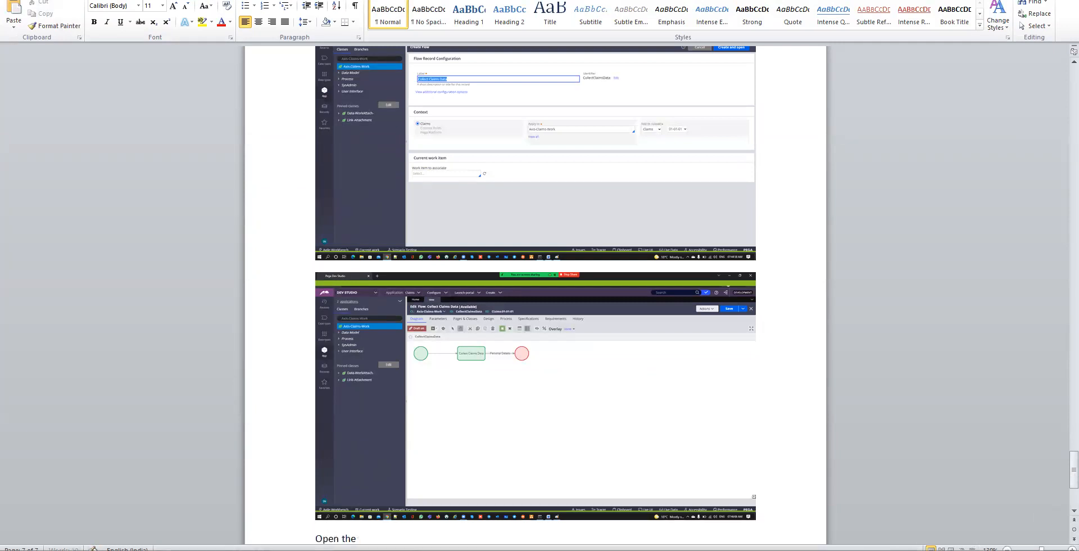
text(ou)
text(t)
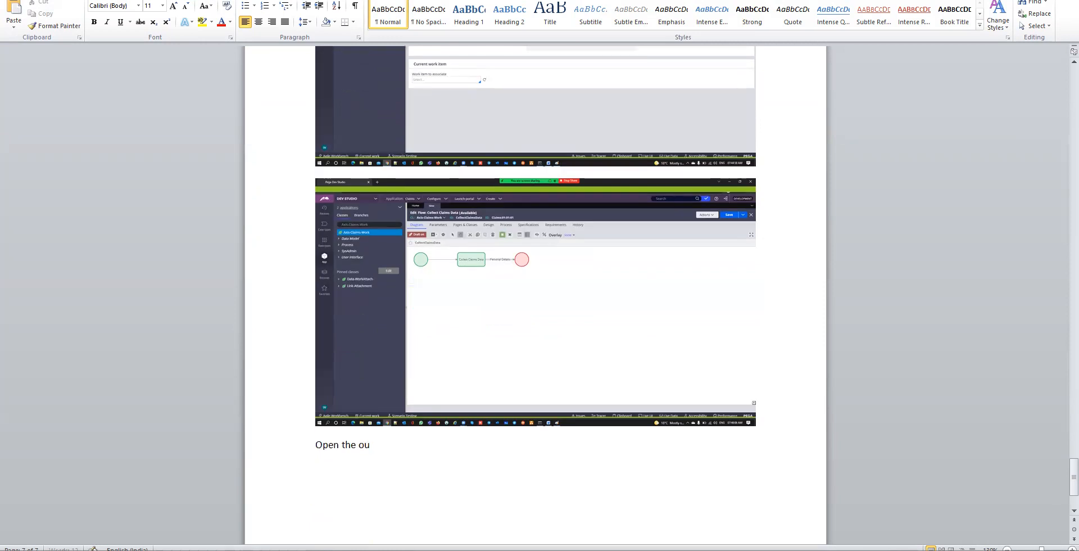
text(goin)
text(g conne)
text(ctor and call)
text( ou)
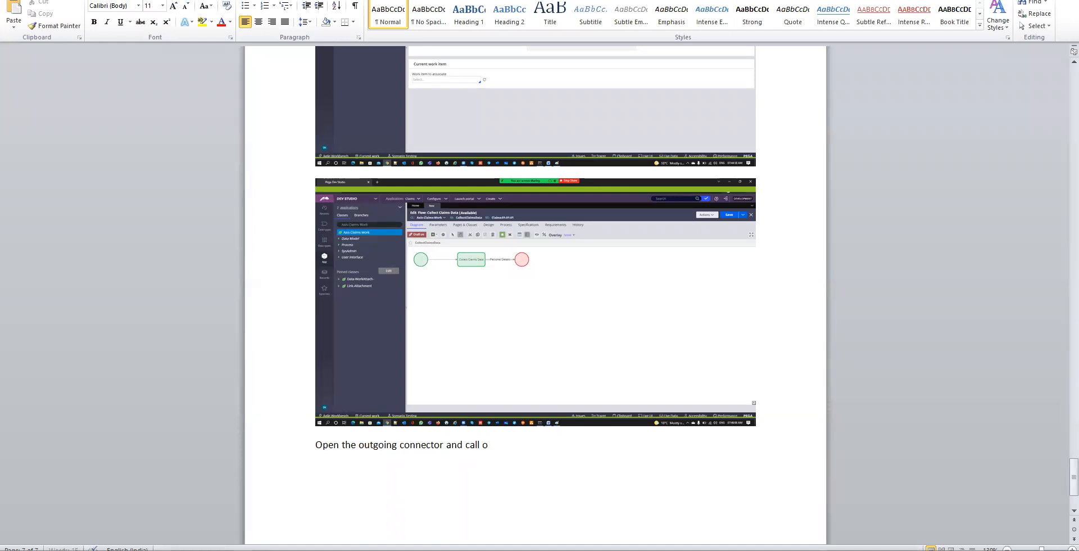
text(r flowaction and)
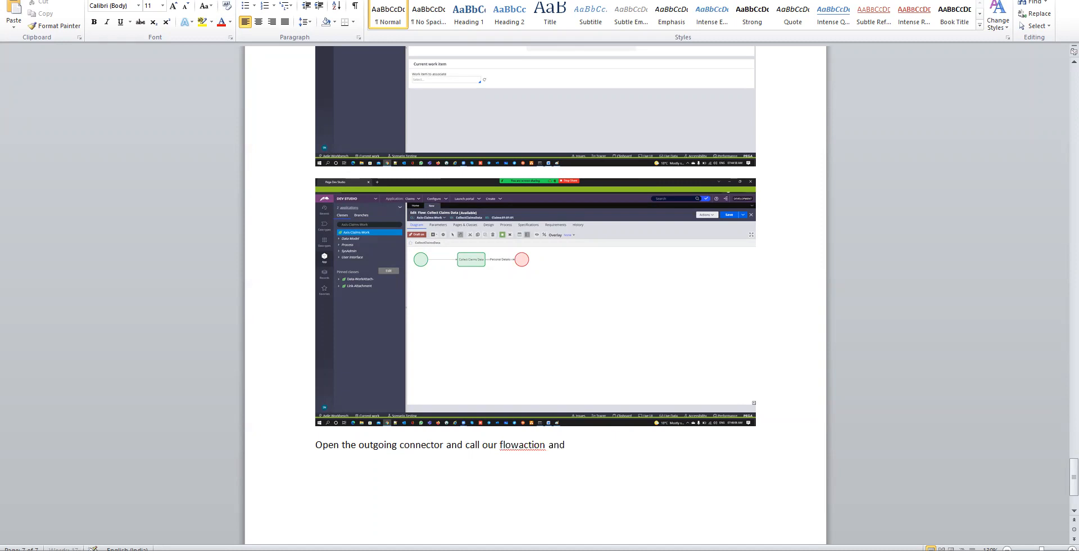
text( submit then save the)
key(BackSpace)
key(BackSpace)
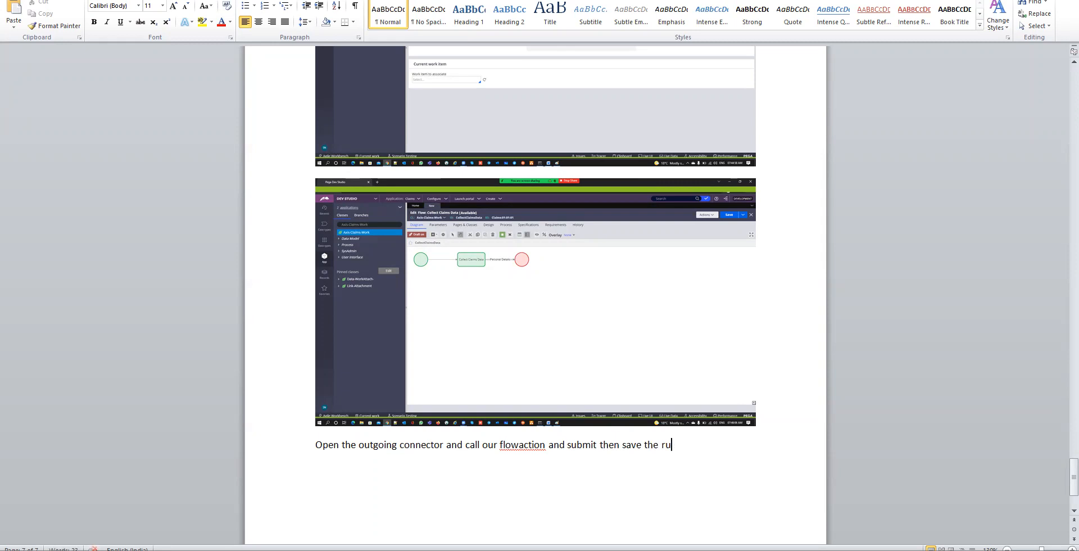
click(520, 445)
text(-)
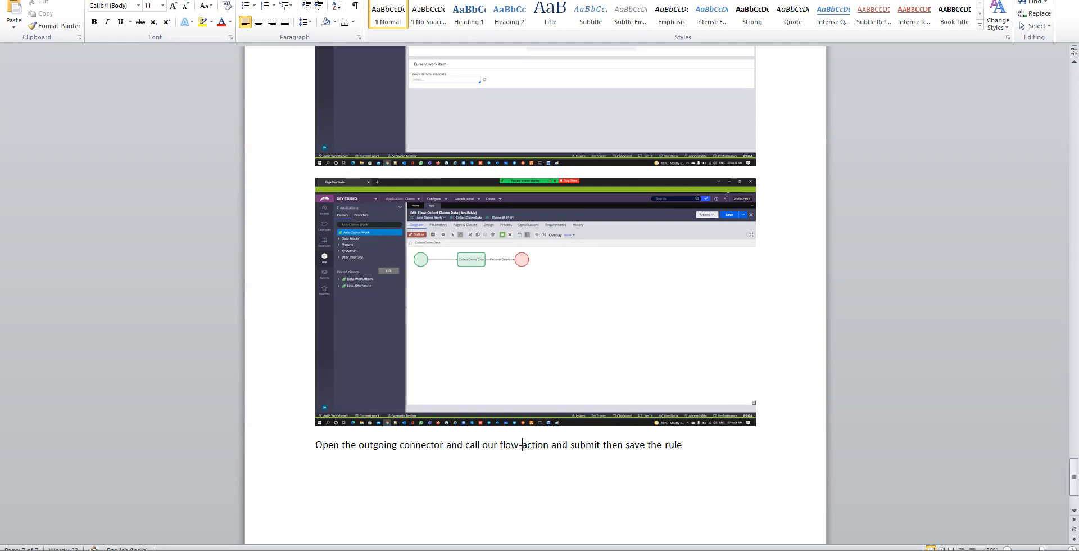
key(alt+Tab)
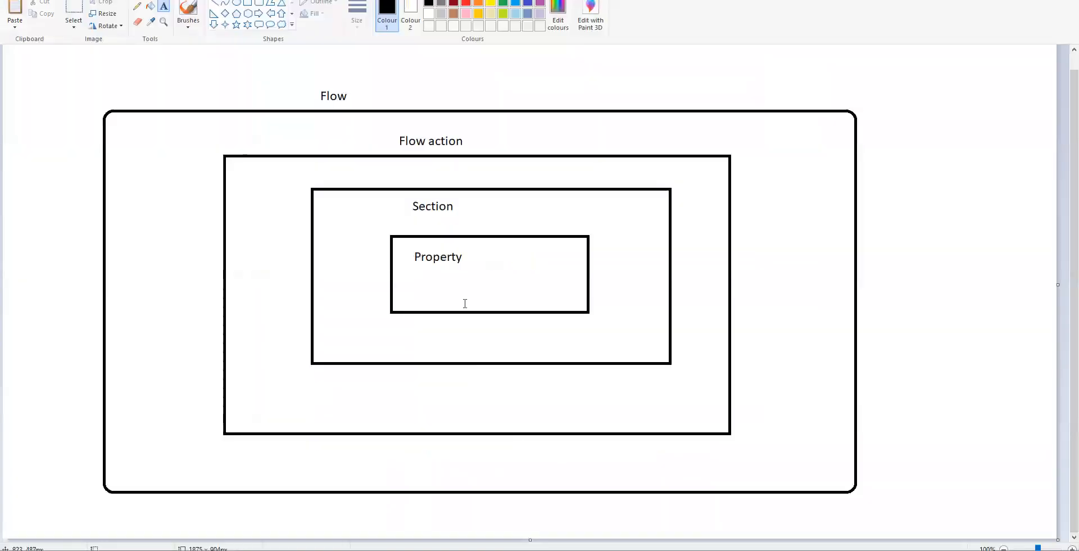
key(alt+Tab)
key(Tab)
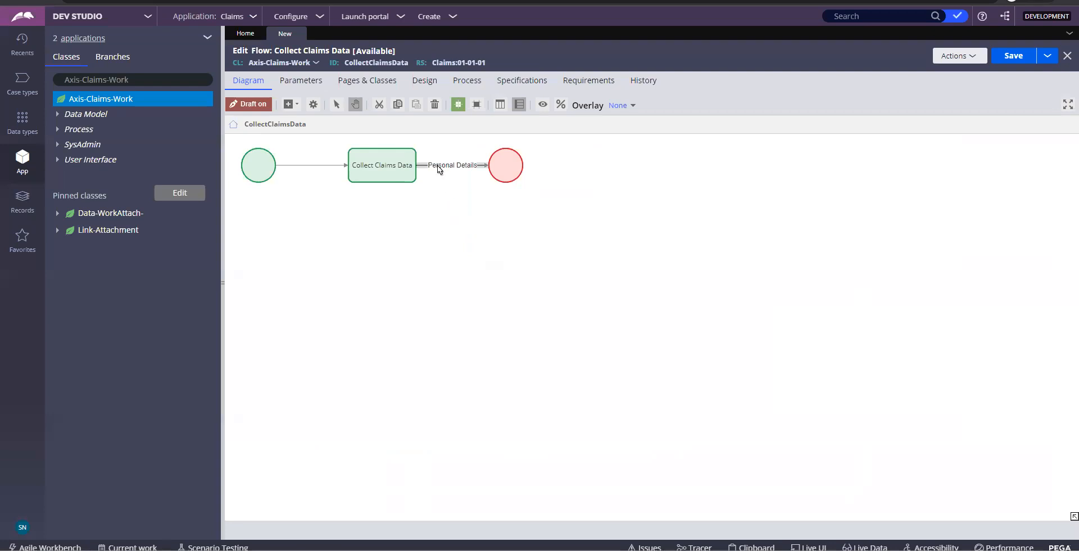
Paste a screenshot of the Personal Details connector properties below the Word caption
double_click(439, 169)
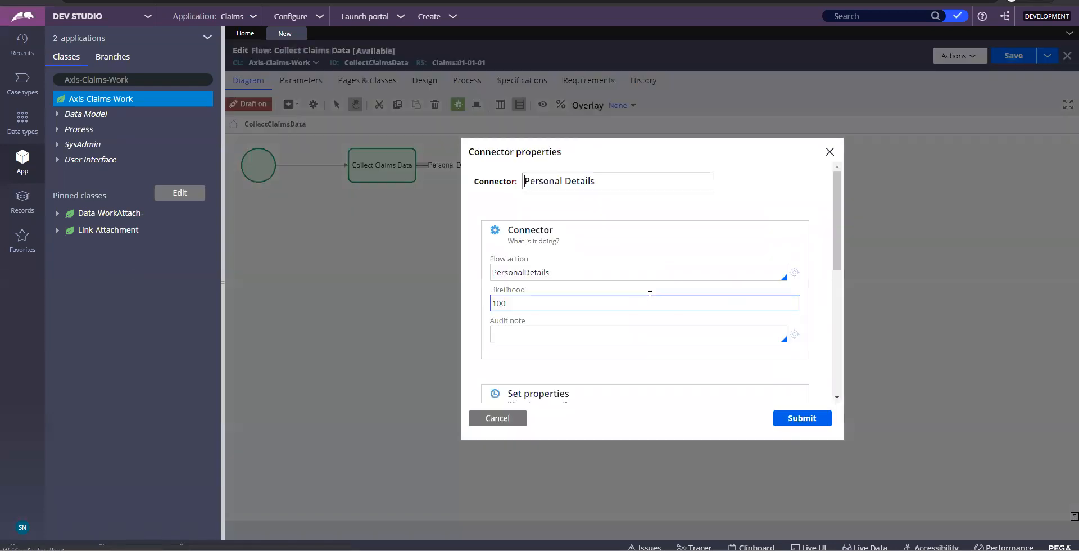
double_click(589, 267)
key(Print)
key(alt+Tab)
key(alt+Tab)
key(Tab)
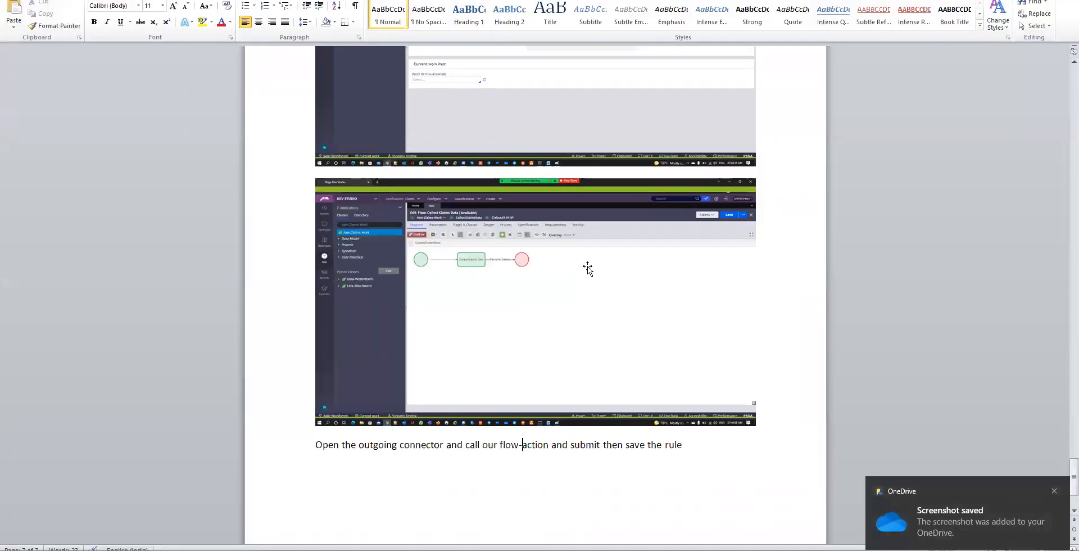
scroll(588, 269, down, 3)
key(Return)
key(ctrl+v)
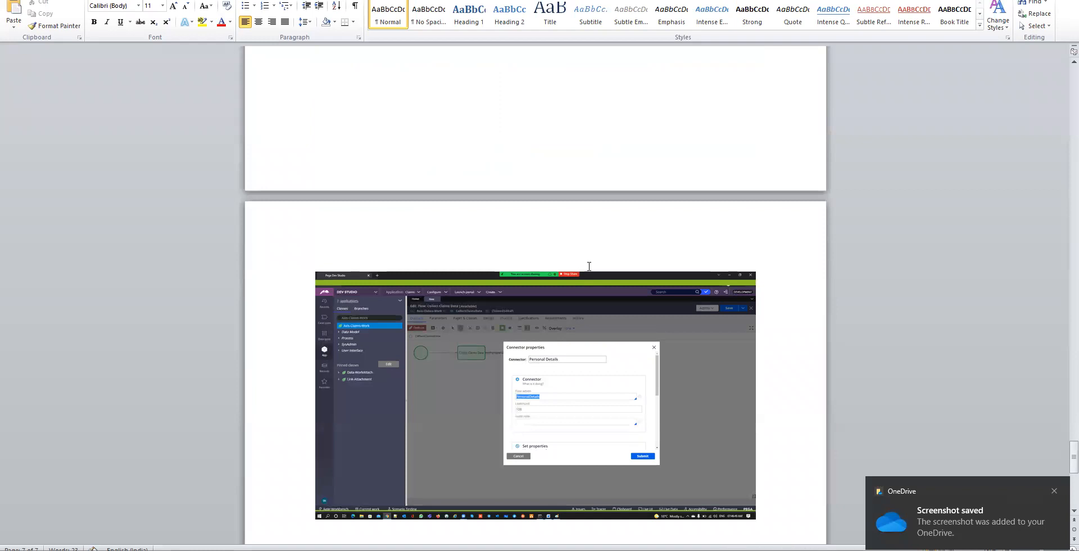
Submit the Personal Details connector properties in Pega Dev Studio
key(alt+Tab)
key(Tab)
click(779, 417)
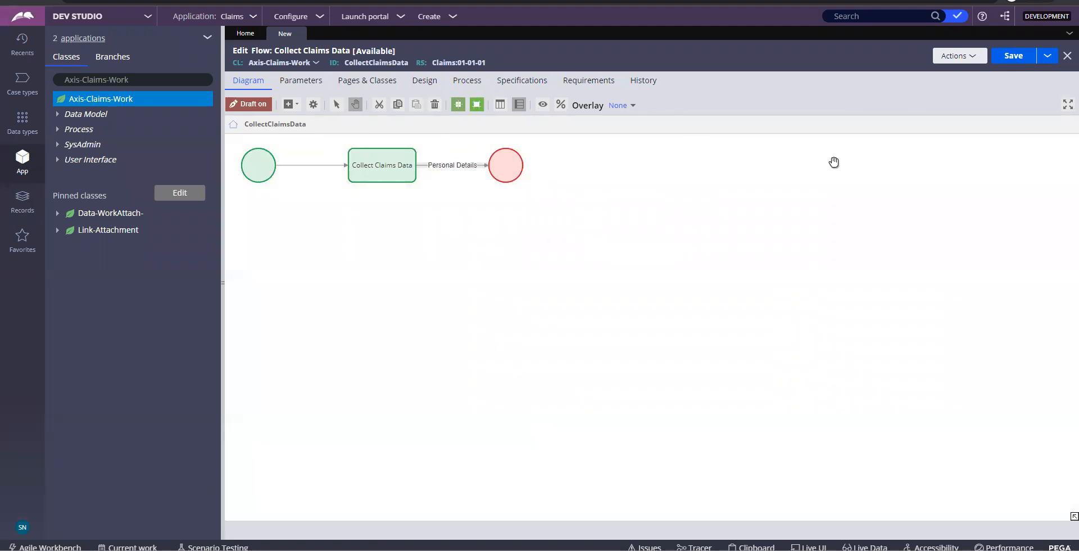
key(alt+Tab)
Insert 'go to Process' into the Word caption with Process in bold
scroll(710, 387, down, 10)
scroll(711, 388, up, 3)
scroll(710, 387, down, 8)
scroll(710, 387, up, 4)
scroll(710, 387, down, 2)
scroll(710, 387, up, 4)
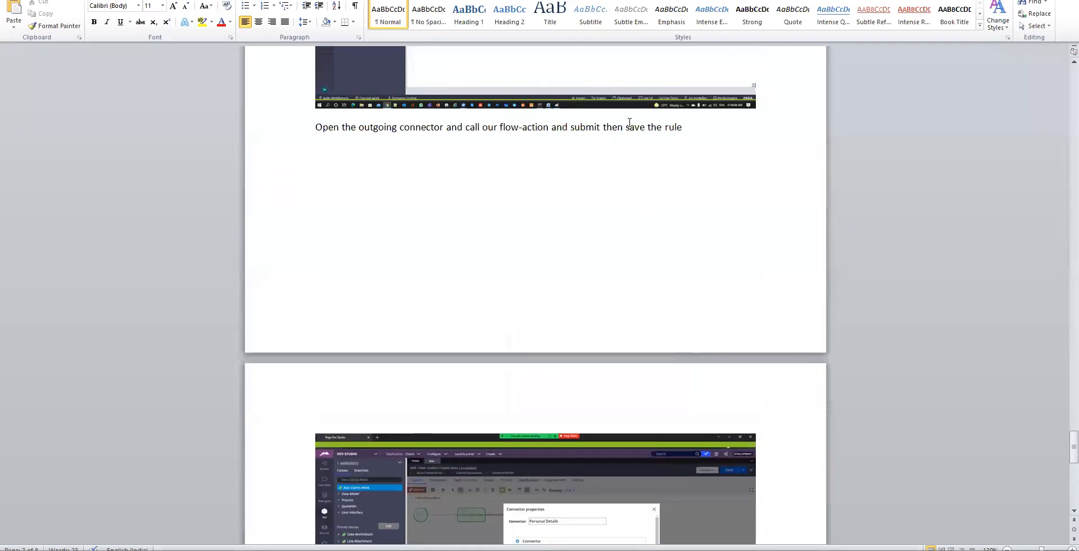
click(569, 127)
text(go to)
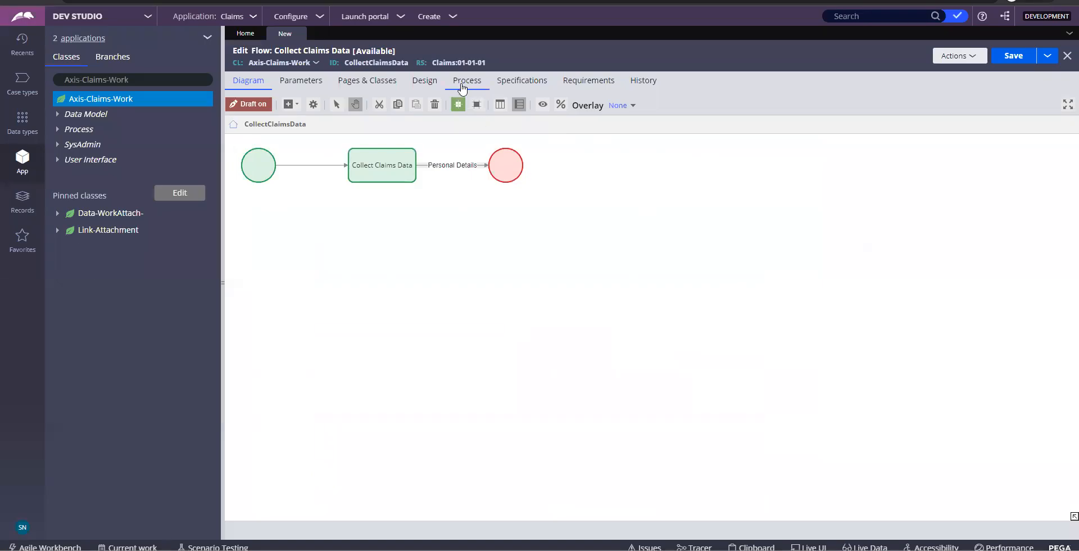
click(462, 87)
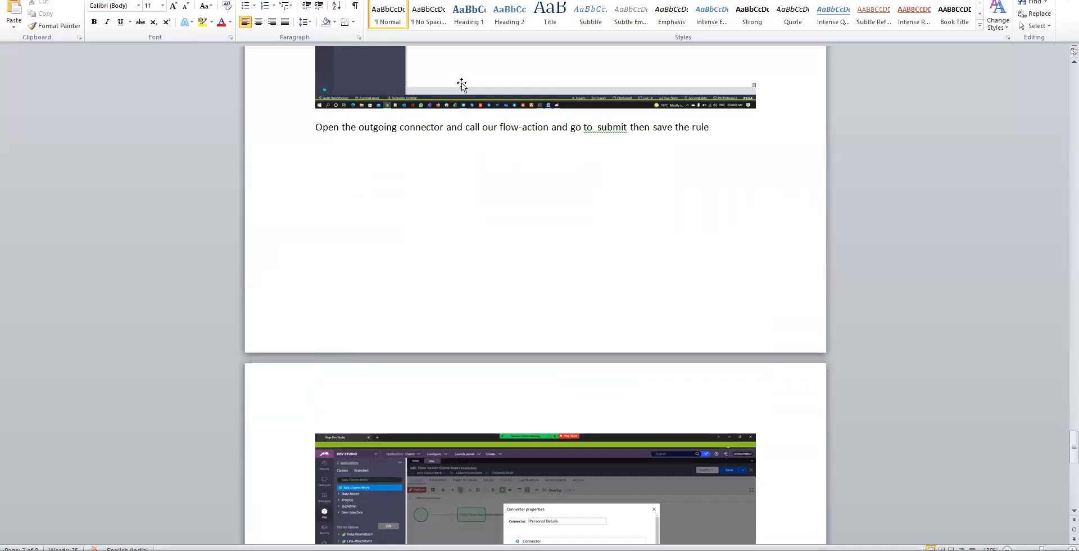
text(P rocess)
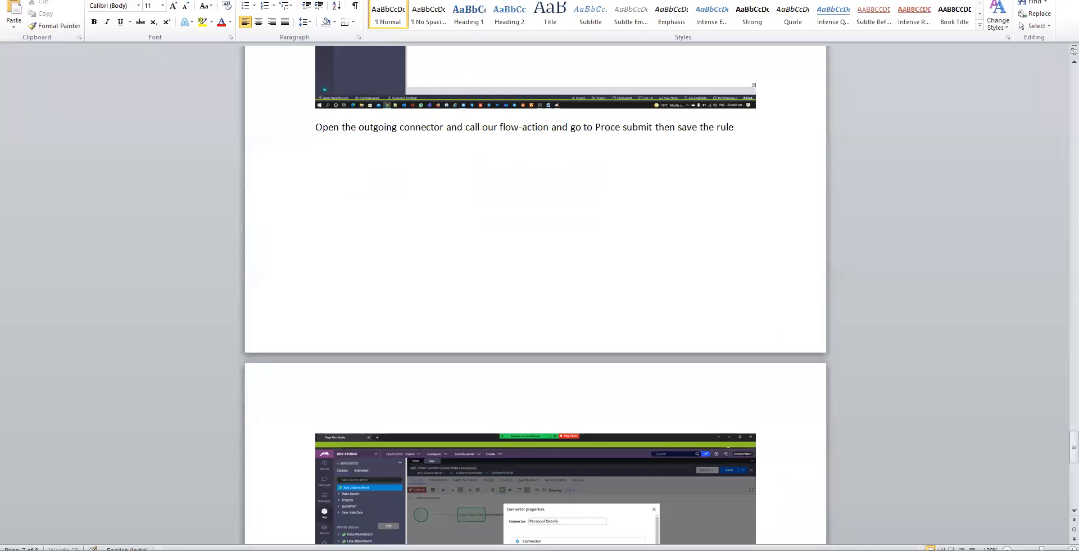
key(shift+Left)
key(shift+Left)
key(shift+Left)
key(shift+Left)
key(shift+Left)
key(shift+Left)
key(shift+Left)
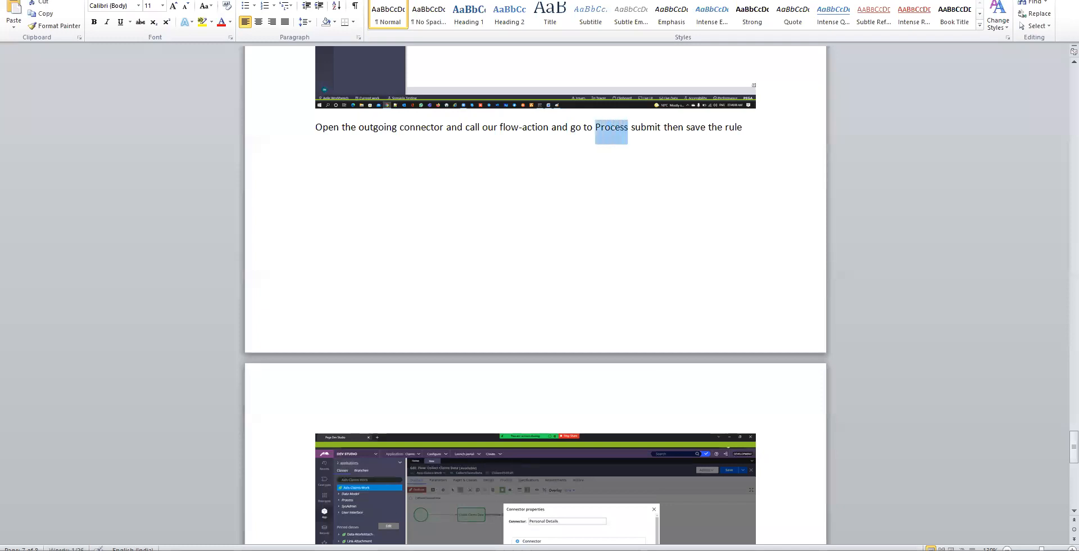
key(ctrl+b)
key(End)
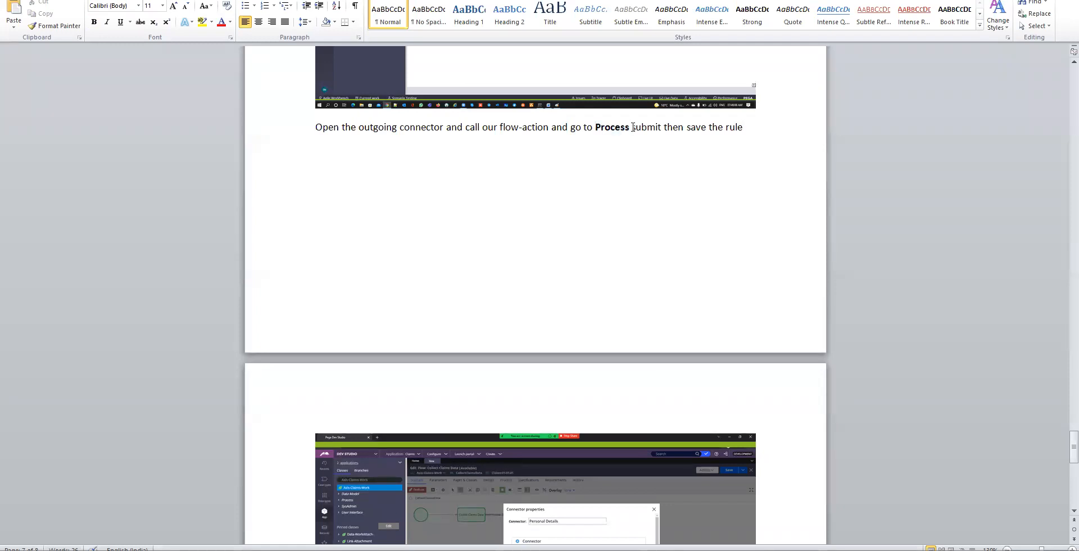
Delete the inserted text so the caption reads 'and submit then save the rule' again
double_click(615, 131)
text(P)
key(BackSpace)
key(BackSpace)
key(BackSpace)
key(BackSpace)
key(BackSpace)
key(BackSpace)
key(BackSpace)
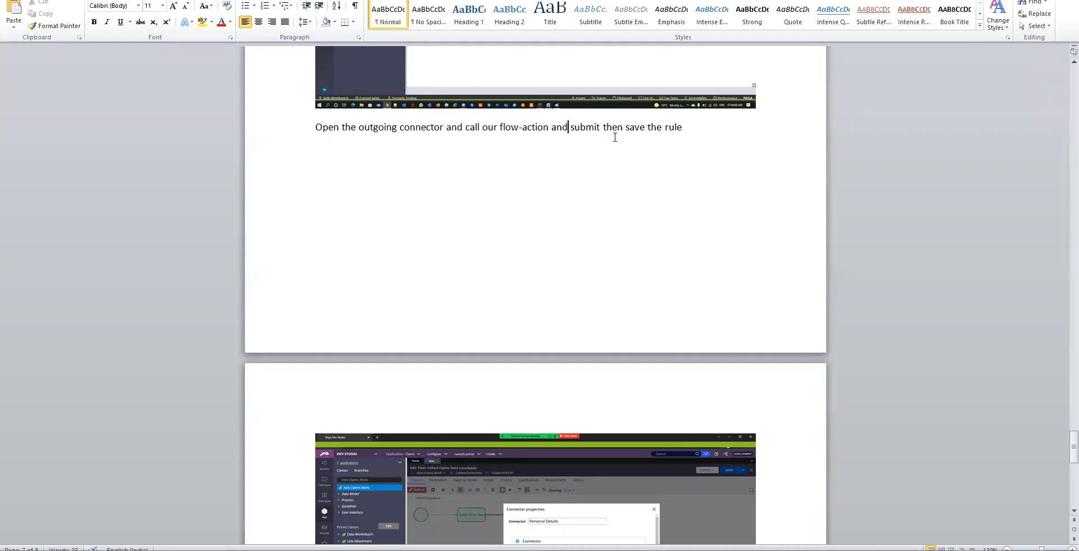
scroll(615, 138, down, 1)
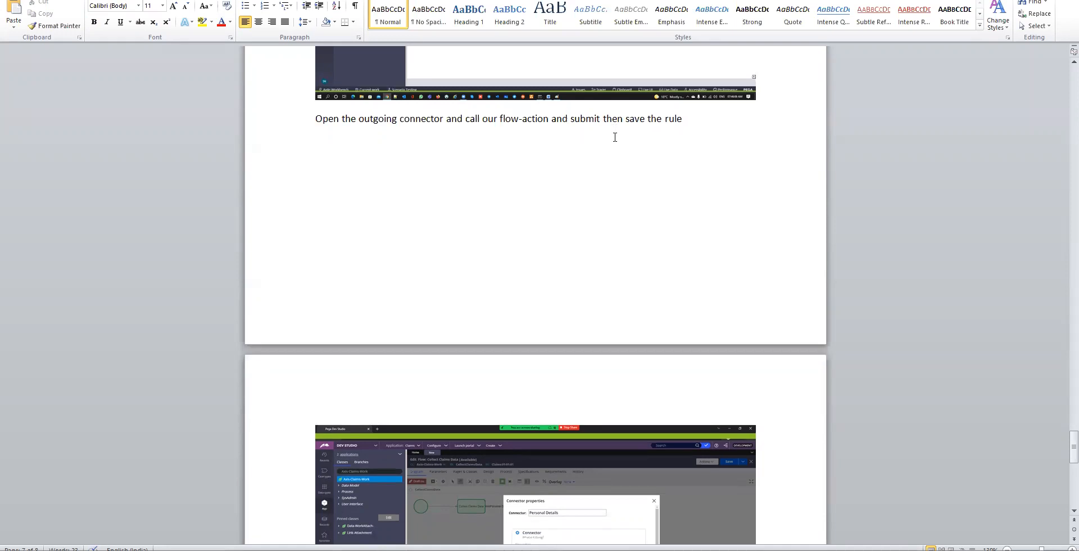
scroll(615, 137, down, 10)
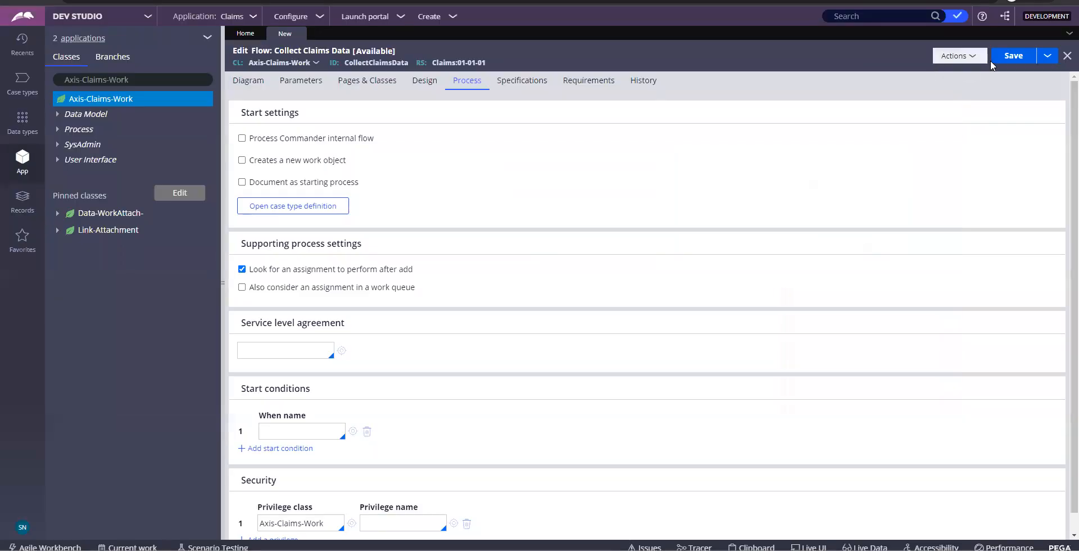
Save the Collect Claims Data flow and start a new paragraph in the Word notes
key(ctrl+s)
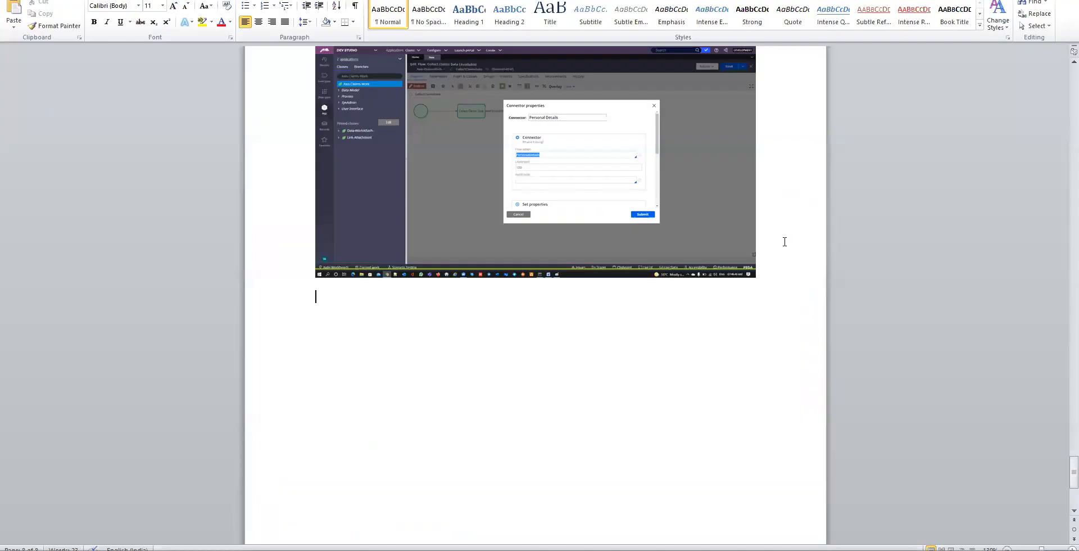
key(Return)
Add notes lines 'Check-out the flow and do the following changes' and 'Go to process tab', then highlight Creates a new work object
text(Check-out the flow and )
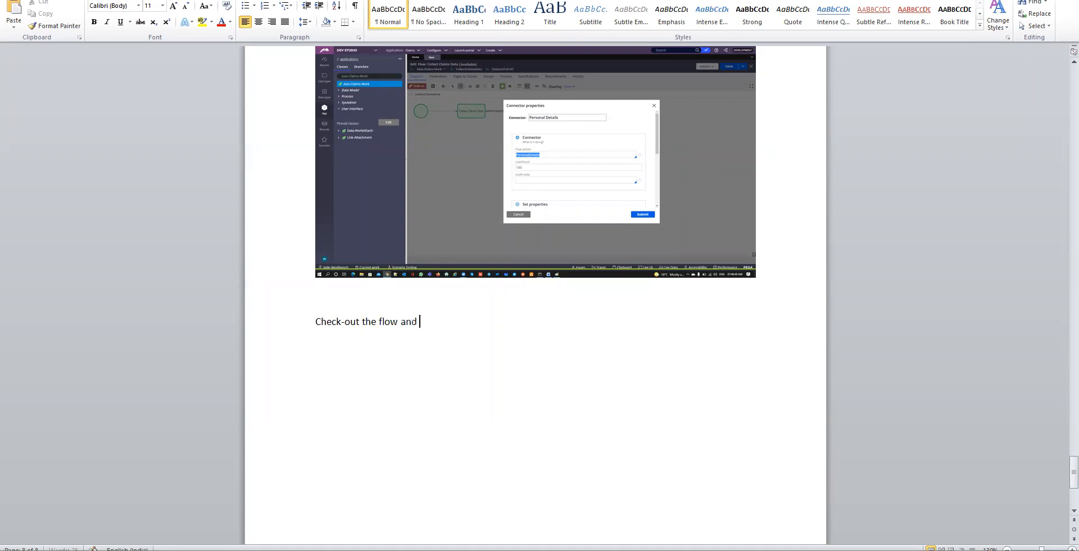
text(do the follo)
key(BackSpace)
key(BackSpace)
text(llowing changes)
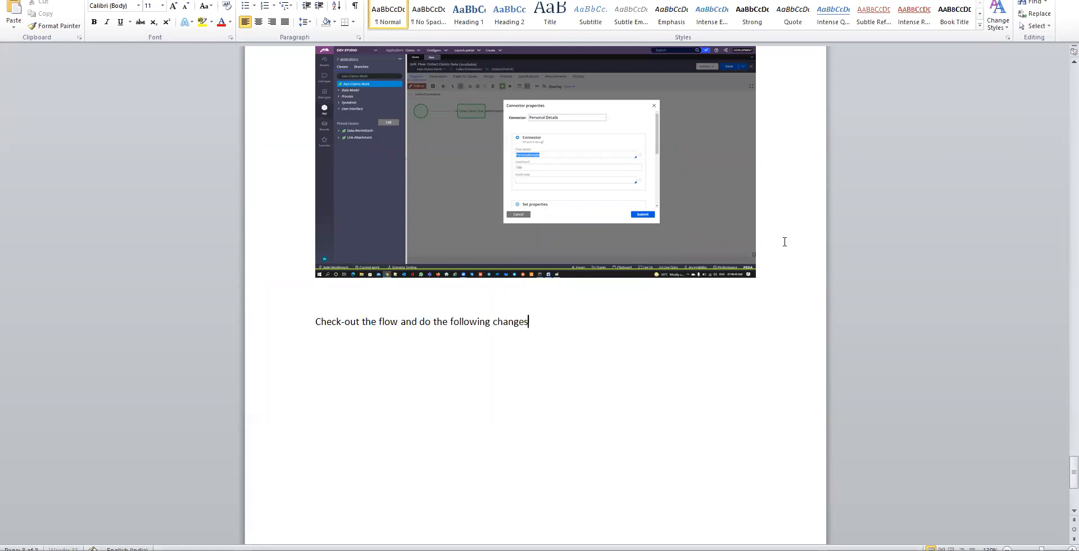
key(alt+Tab)
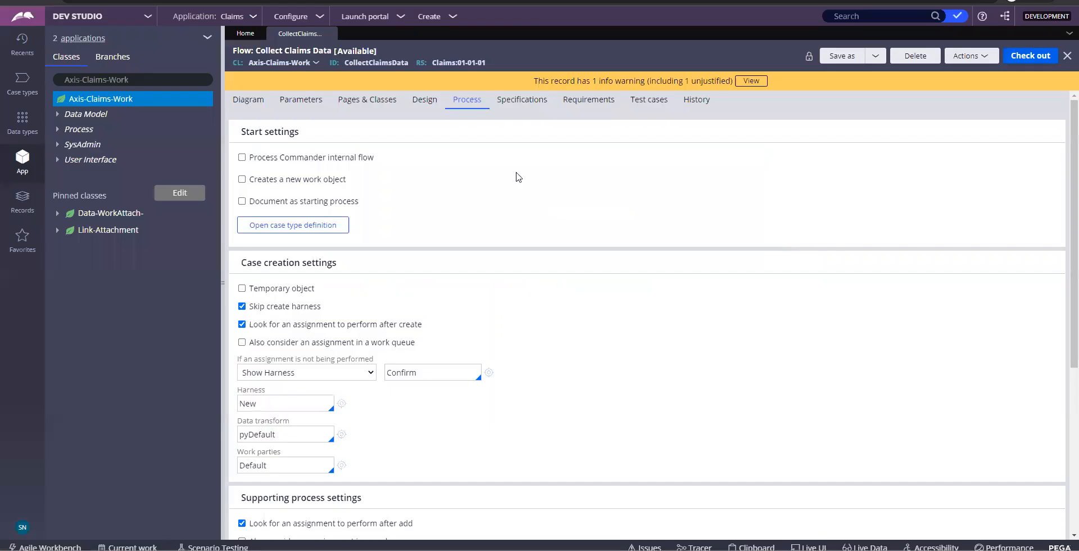
key(alt+Tab)
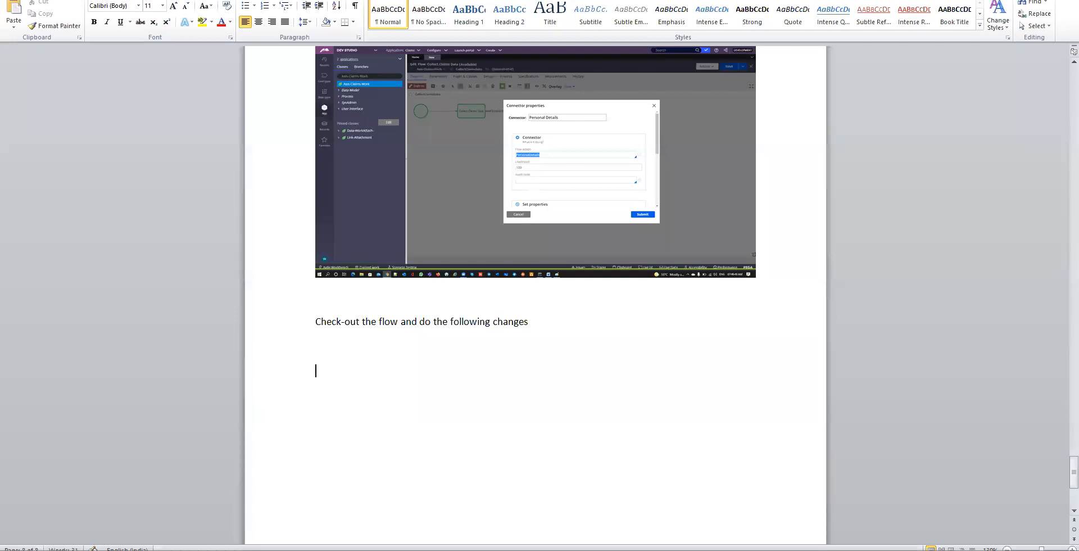
key(Return)
key(Return)
text(Go to process tab)
key(alt+Tab)
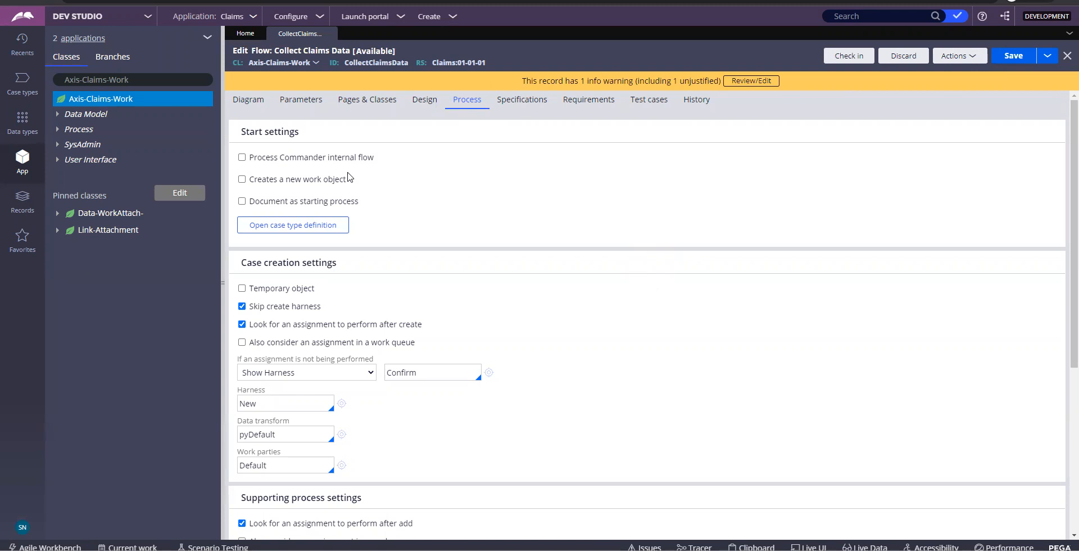
drag(354, 185, 242, 183)
Enable Creates a new work object and paste a Process tab screenshot into Word
click(243, 181)
drag(347, 180, 249, 182)
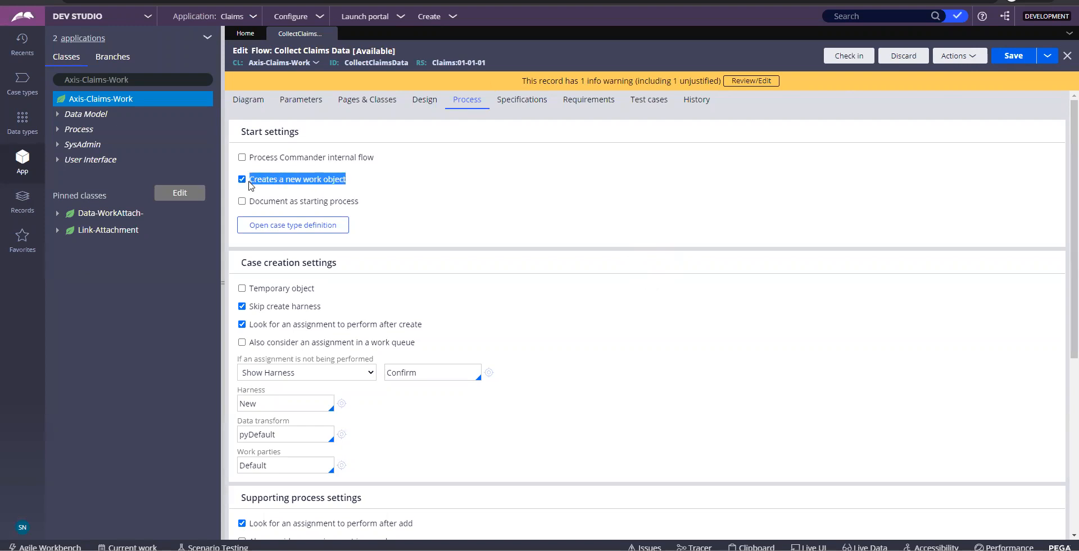
key(Print)
key(alt+Tab)
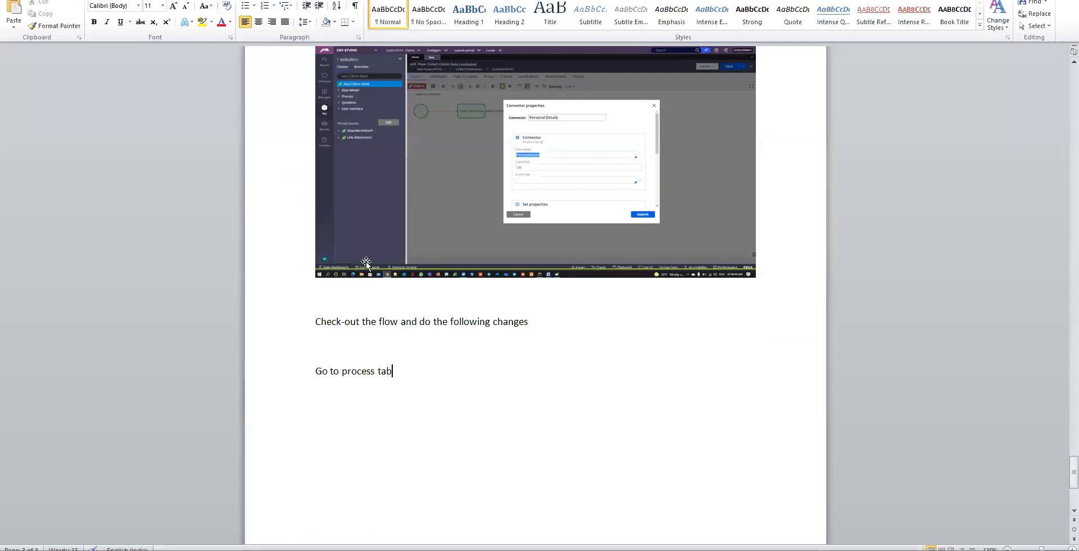
key(Return)
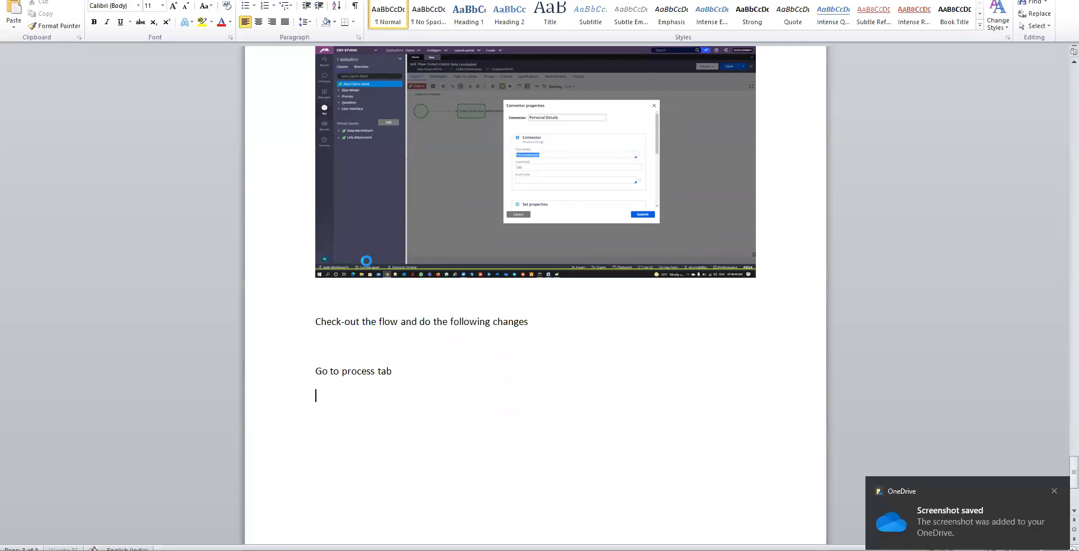
key(ctrl+v)
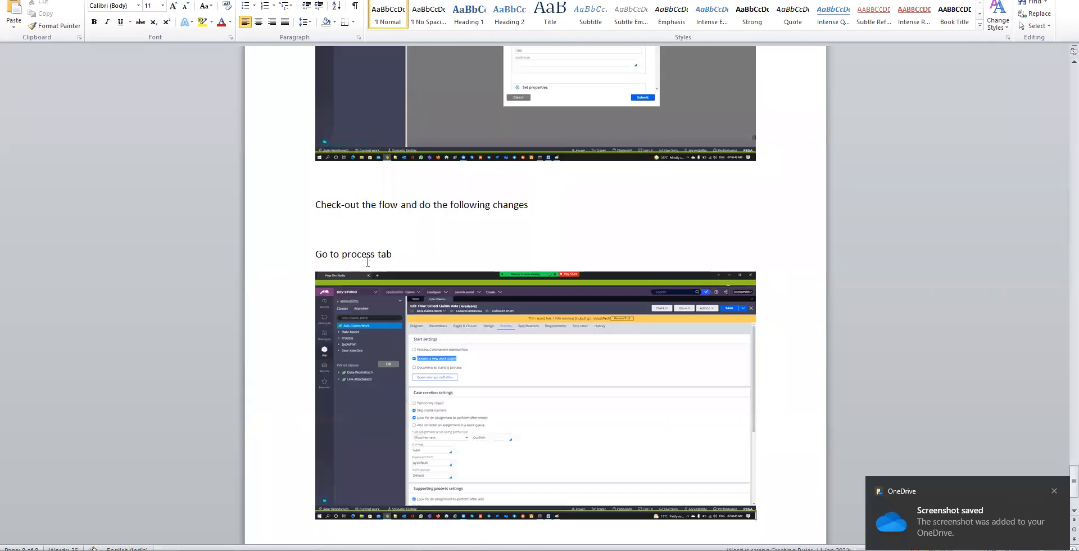
Change Work parties from Default to pyCaseManagementDefault and screenshot the updated settings
key(alt+Tab)
scroll(433, 298, down, 4)
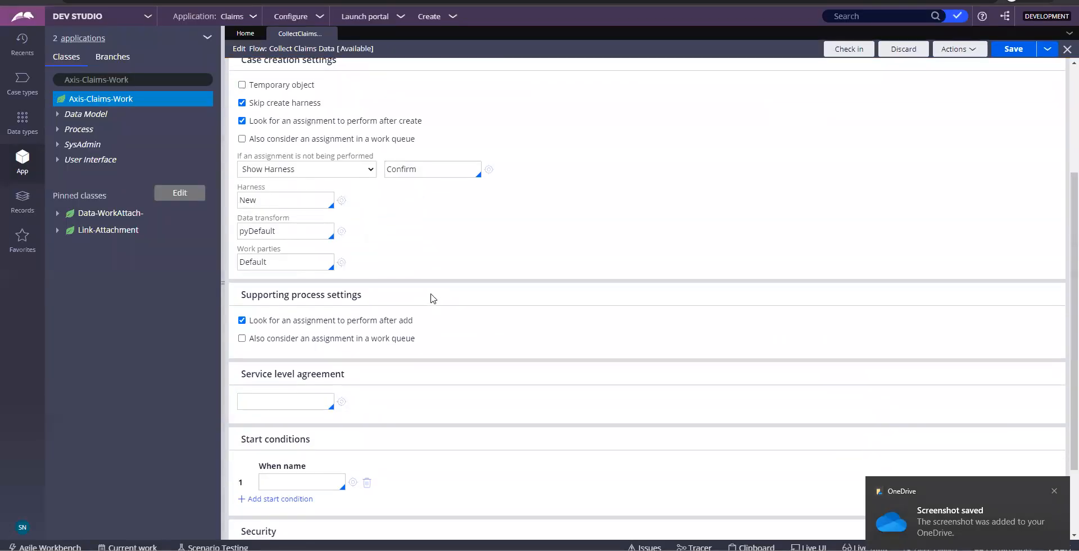
click(285, 244)
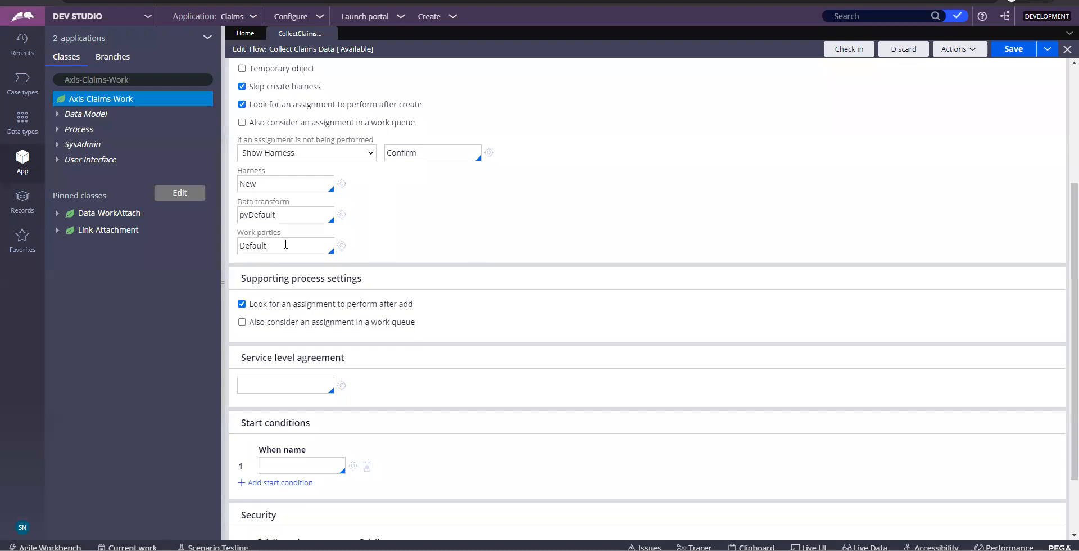
key(BackSpace)
key(BackSpace)
key(BackSpace)
key(BackSpace)
key(BackSpace)
key(BackSpace)
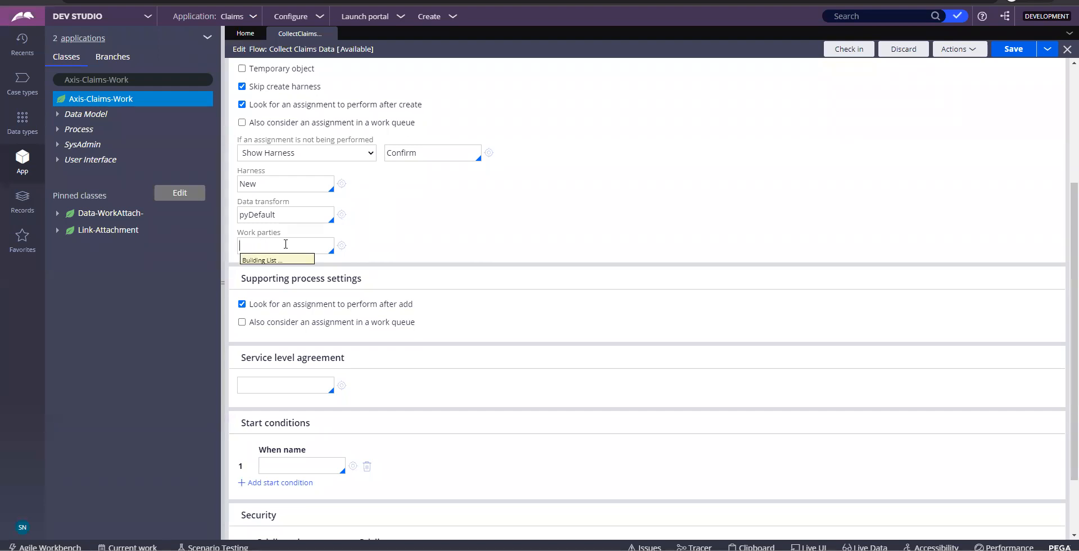
key(Down)
key(Down)
key(Down)
key(Return)
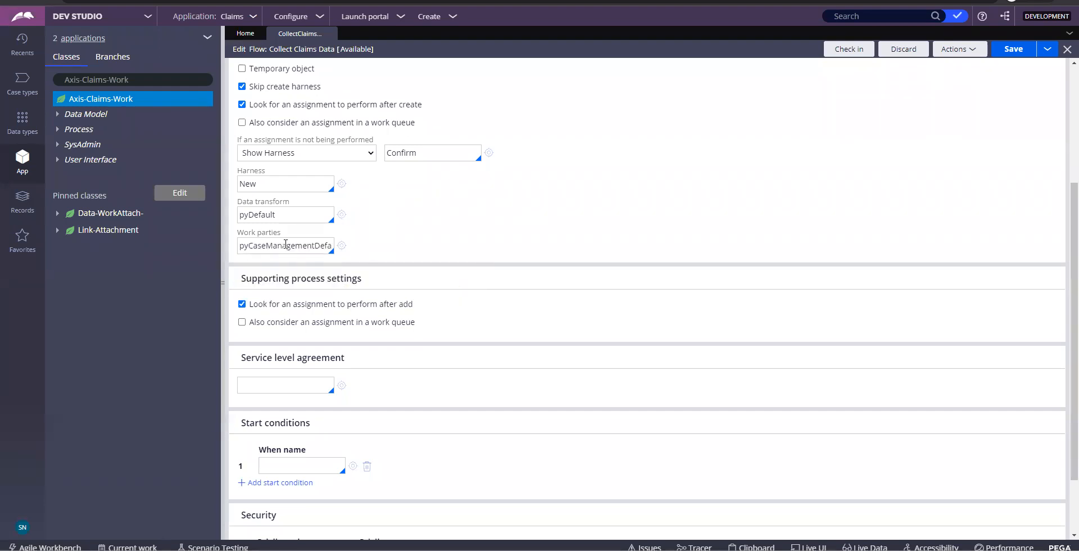
double_click(286, 244)
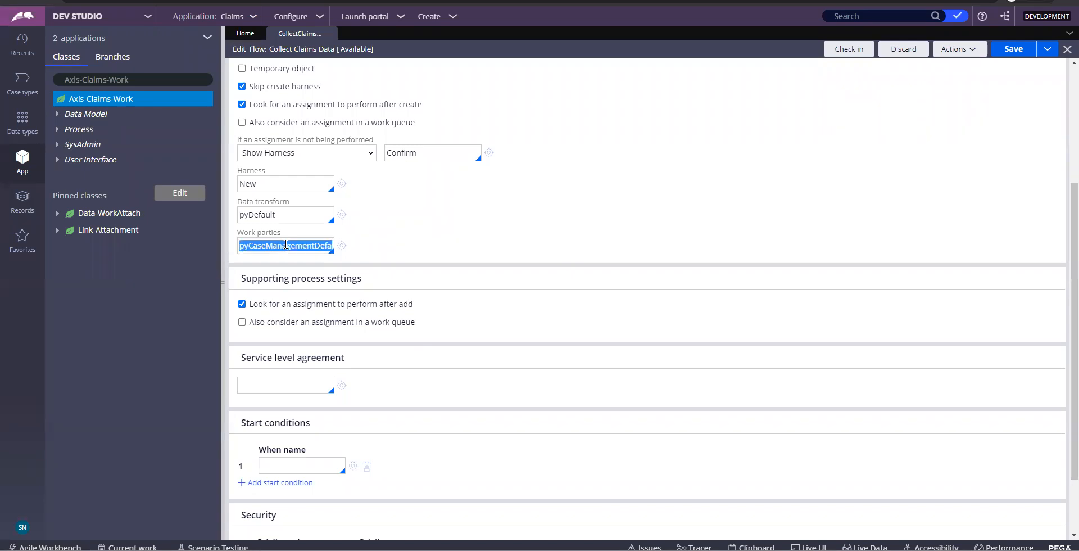
key(Print)
key(alt+Tab)
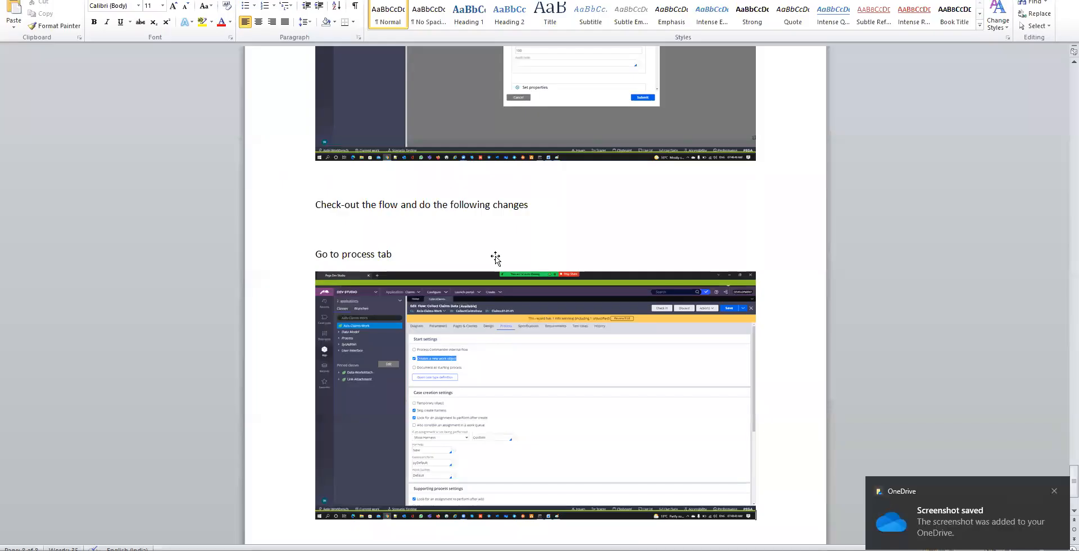
Paste the updated settings screenshot, captioned 'Now save the rule and run the flow from action button from right side top'
scroll(497, 259, down, 3)
key(Return)
key(ctrl+v)
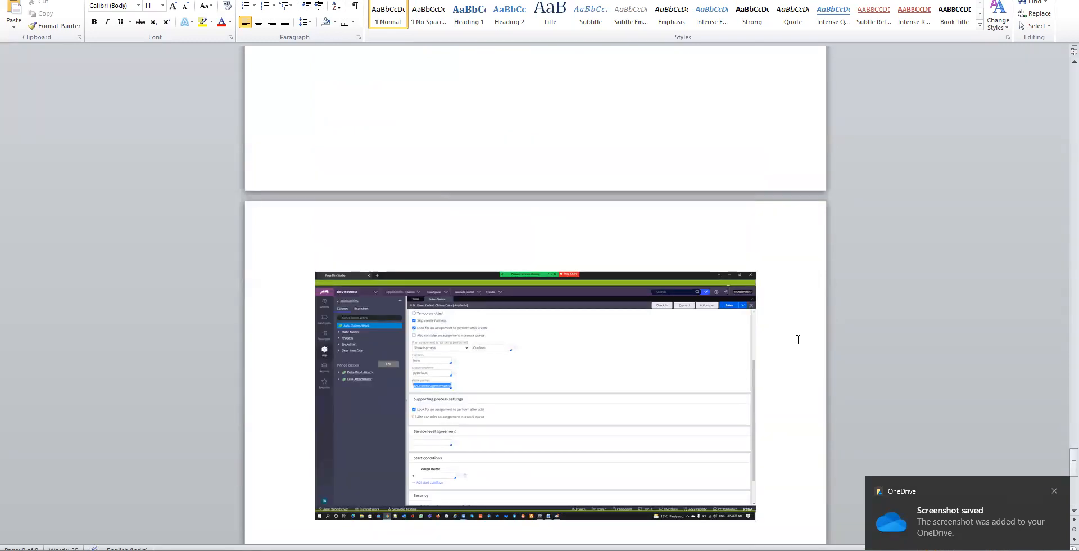
key(Return)
text(Now save the)
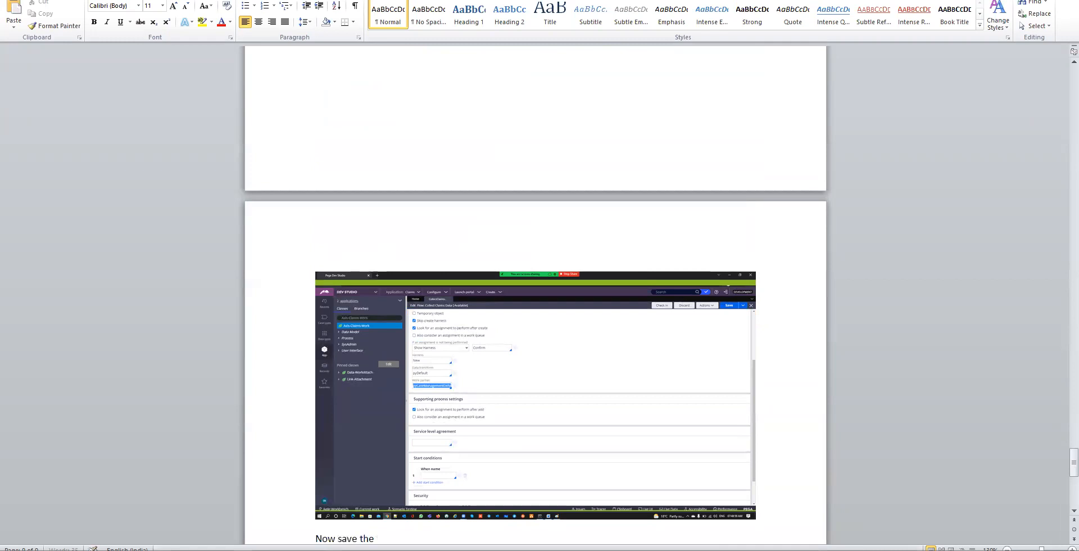
text( rule and run the flow from ac)
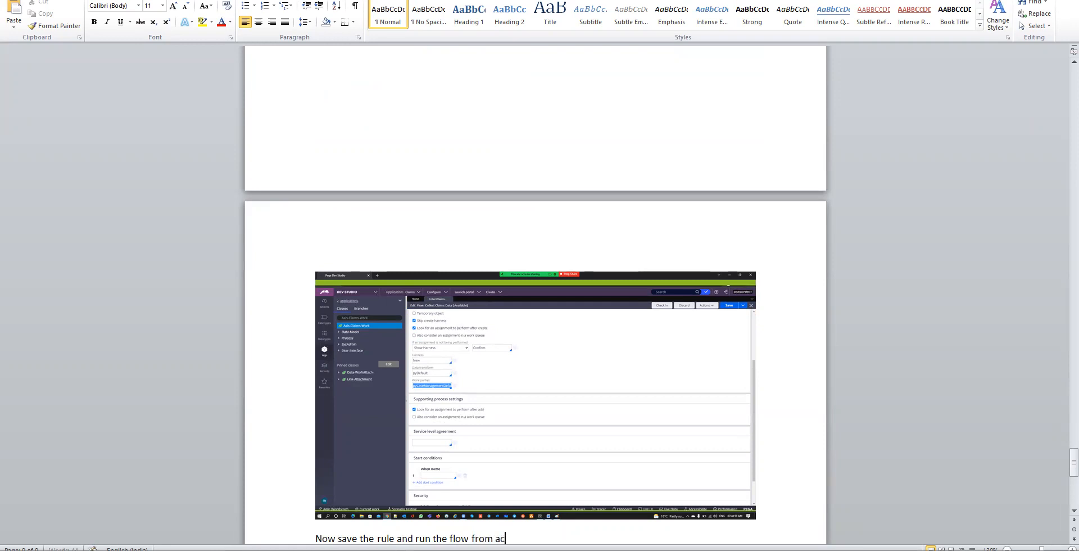
text(tion)
text( butt)
text(on fr)
text(om right sid)
text(op.)
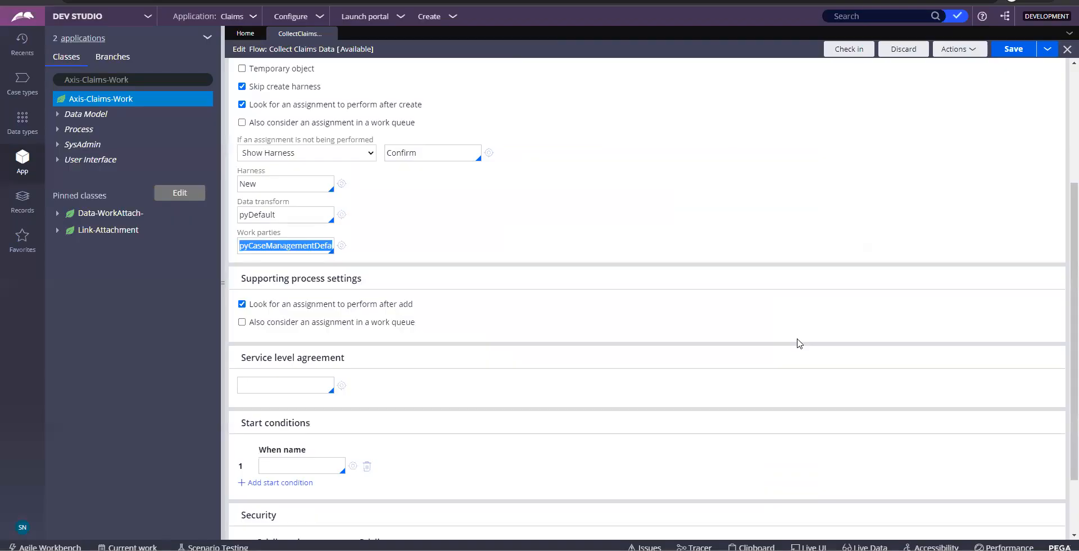
scroll(795, 342, up, 5)
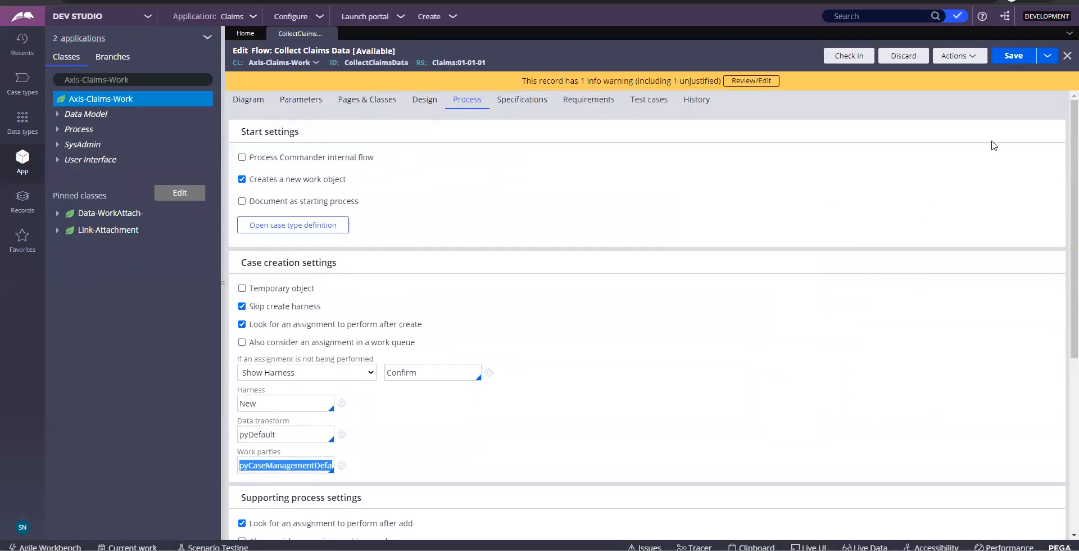
Save the flow with 'Creates a new work object' unchecked
click(1012, 58)
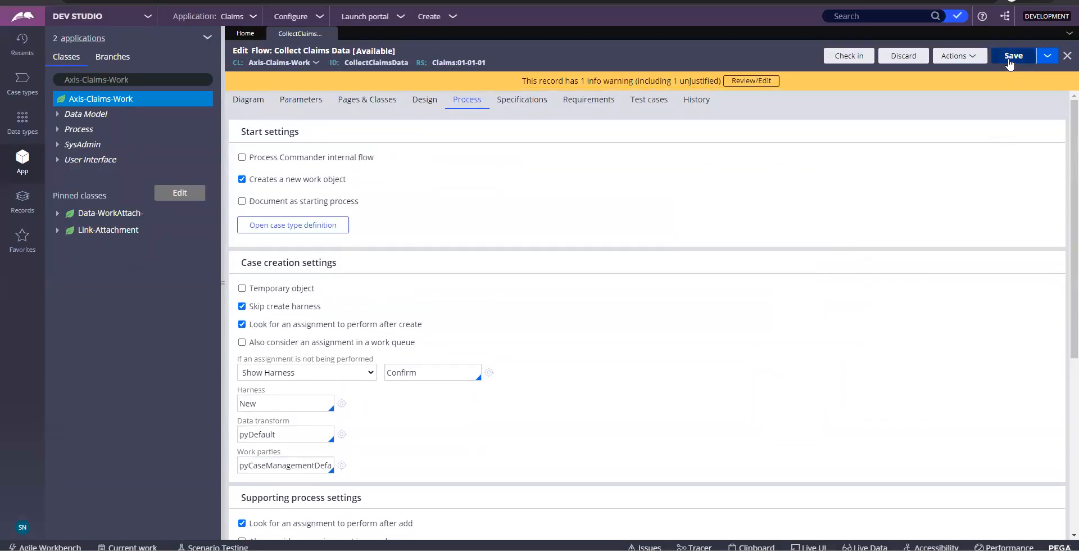
click(964, 63)
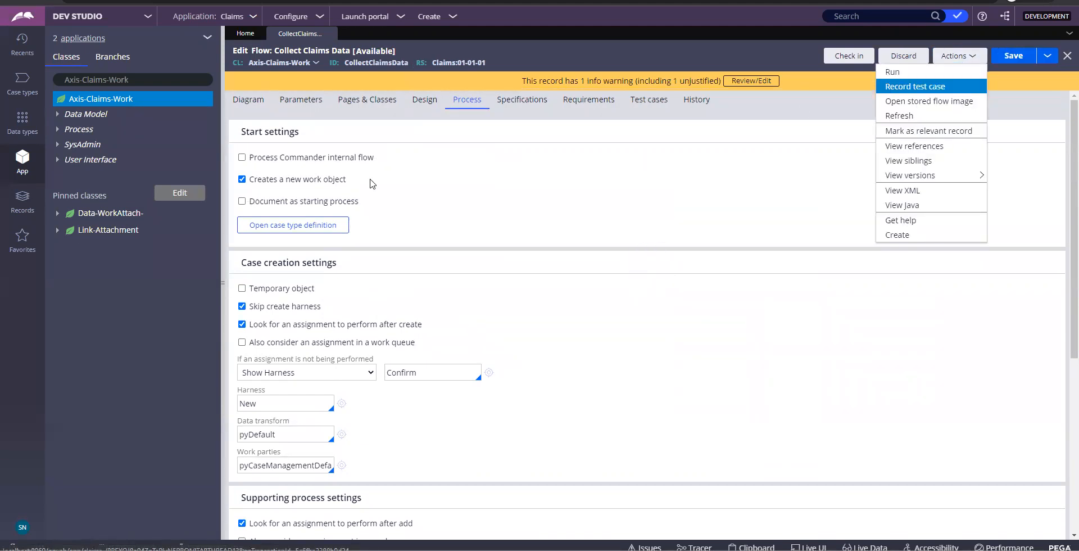
click(242, 179)
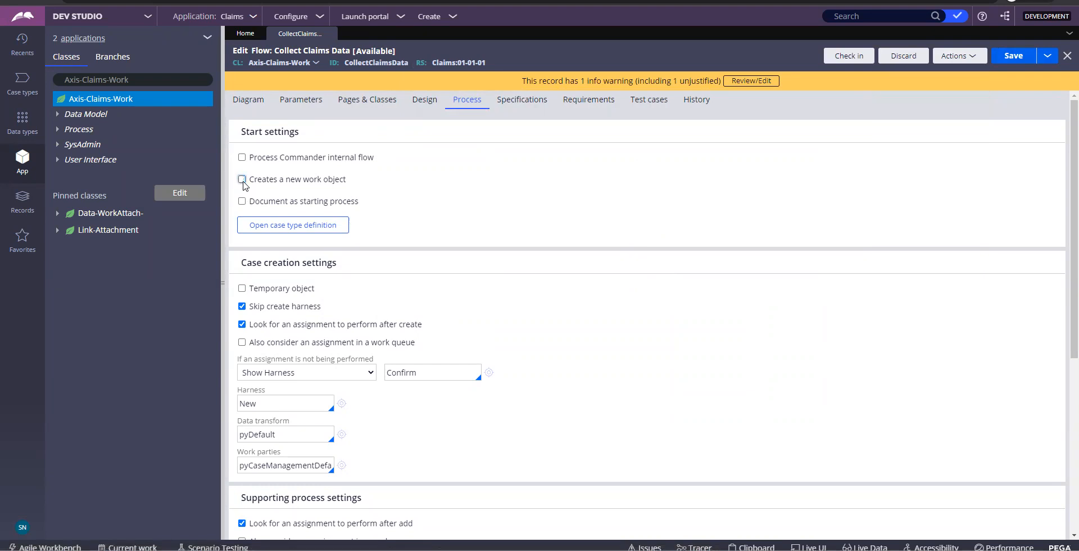
key(ctrl+s)
Run the flow from the Actions menu to create case C-4001
click(973, 57)
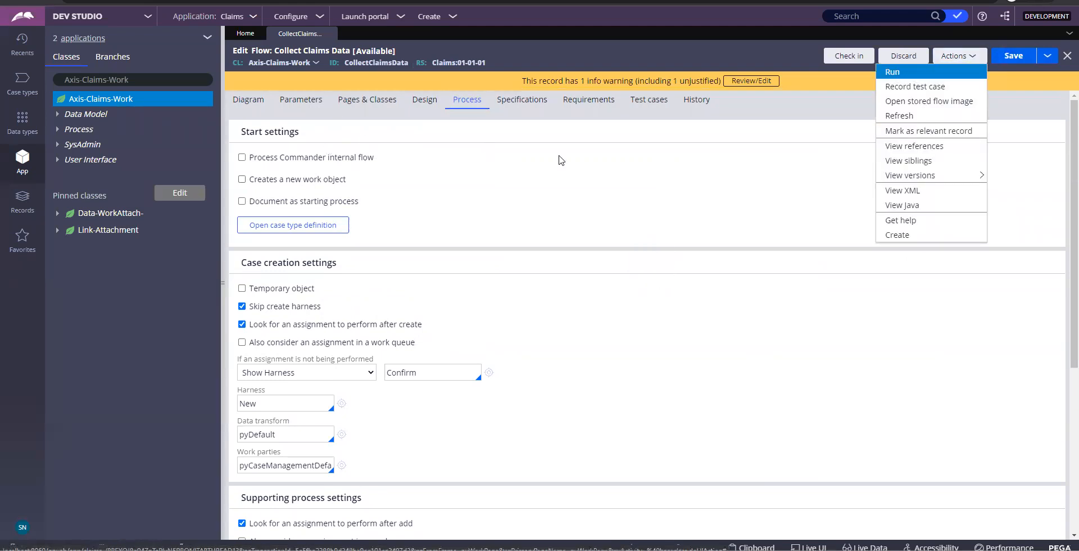
click(894, 73)
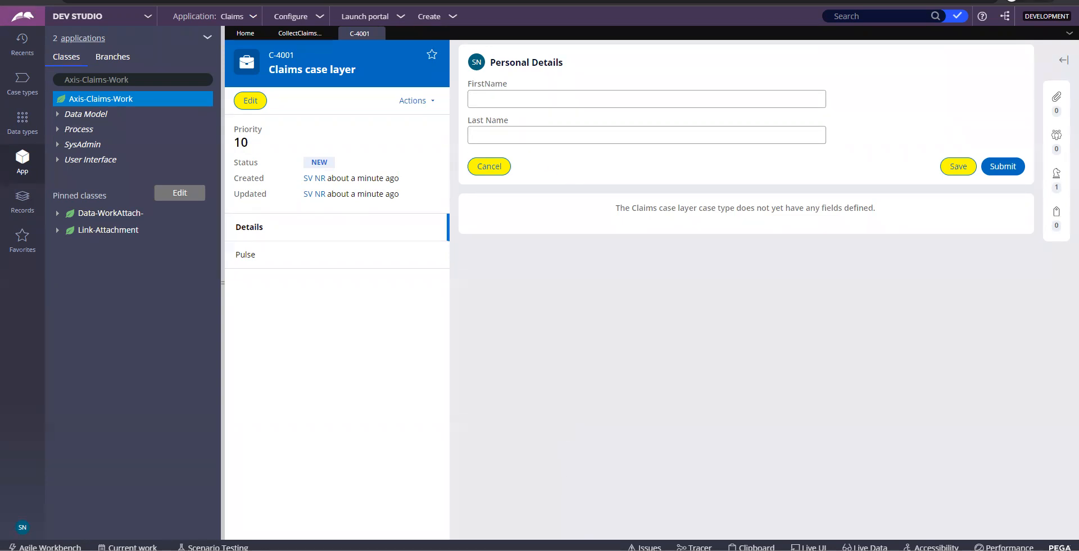
key(alt+Tab)
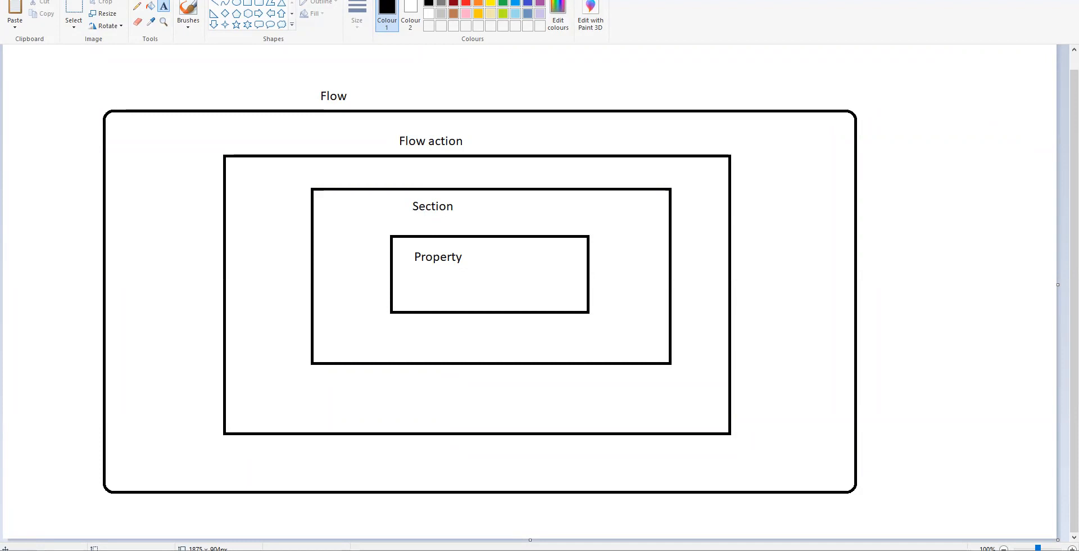
Return from the Paint hierarchy diagram to the running Personal Details case
key(alt+Tab)
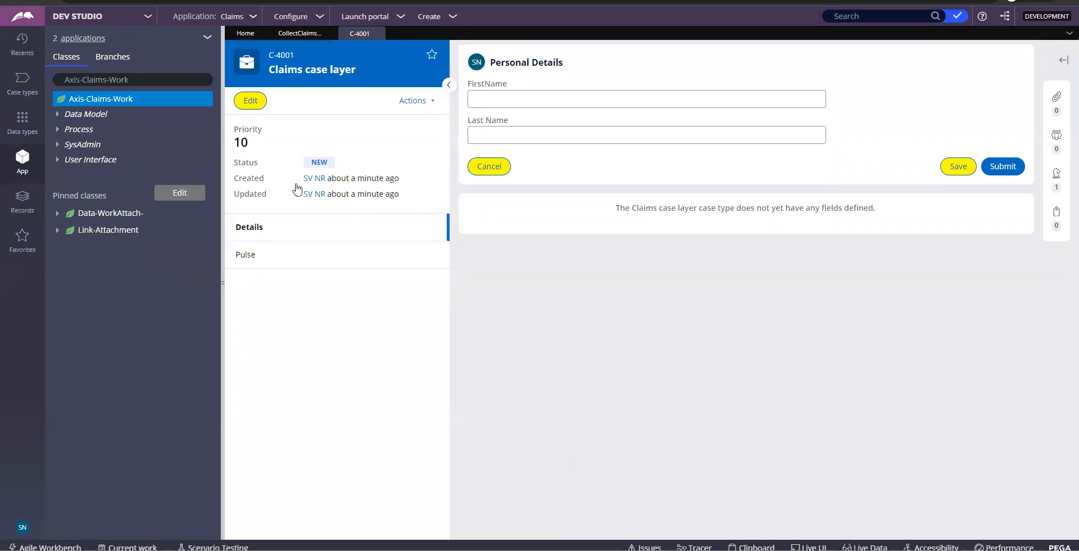
Select the Axis-Claims-Work class name in the search box
double_click(153, 79)
triple_click(153, 79)
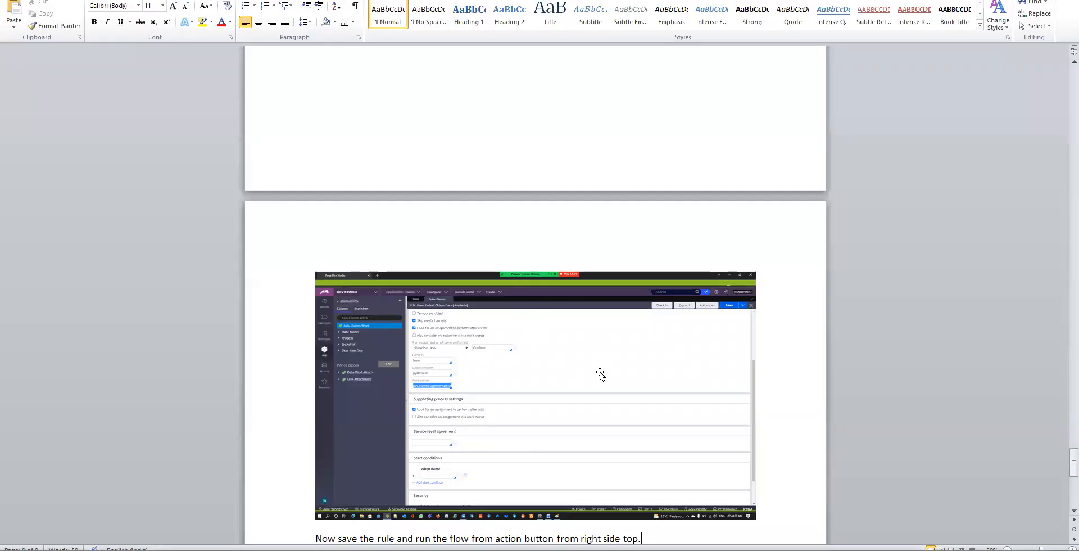
Paste a screenshot of case C-4001's Personal Details form into Word, then focus FirstName
scroll(600, 374, down, 3)
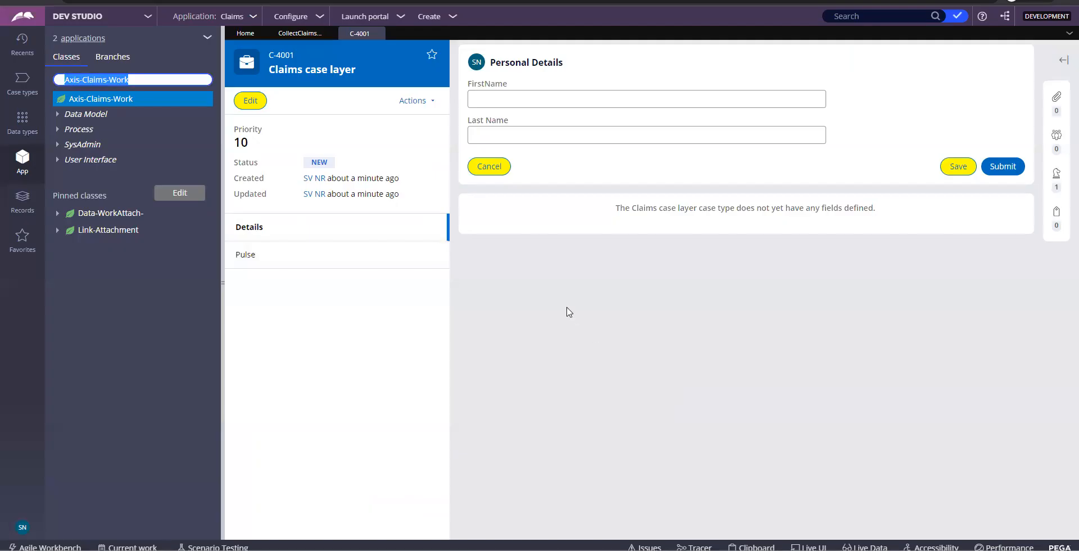
key(Print)
key(alt+Tab)
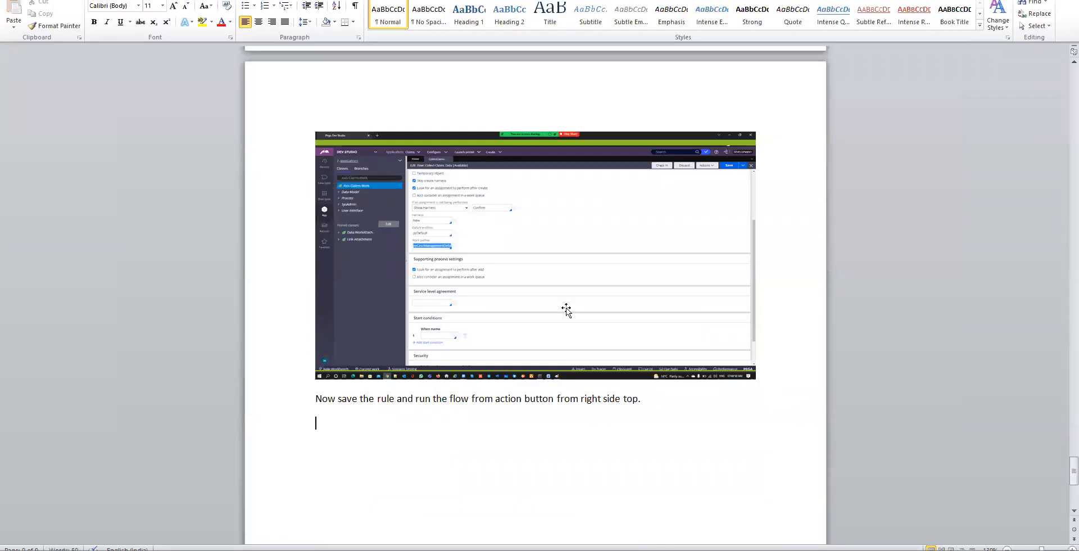
key(ctrl+v)
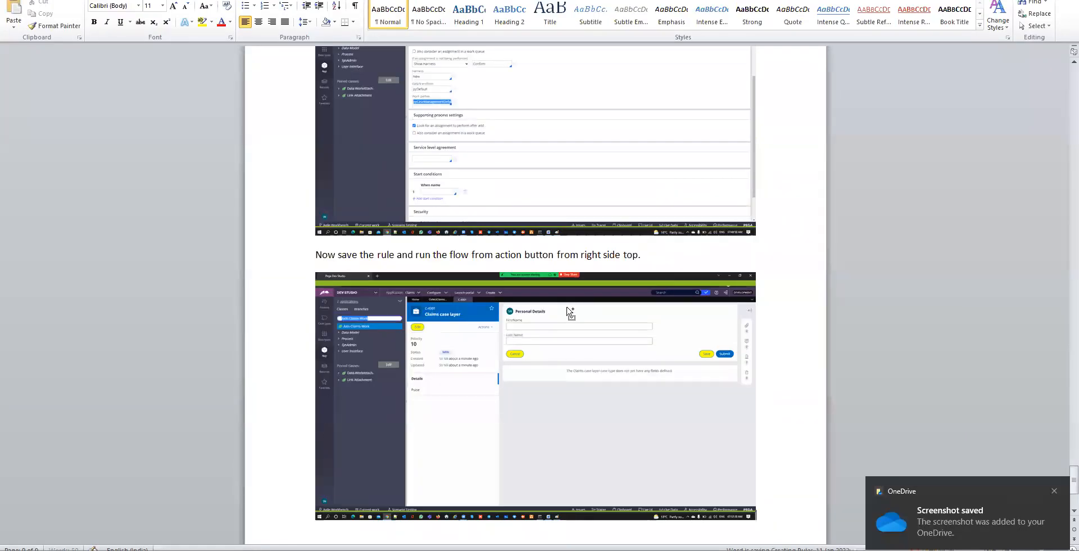
key(alt+Tab)
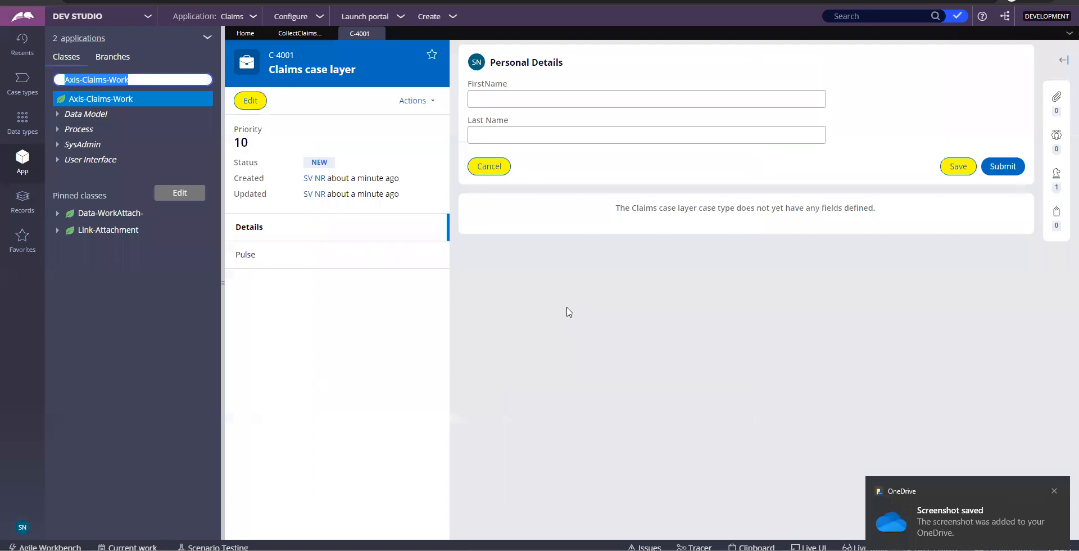
key(alt+Tab)
key(alt+Tab)
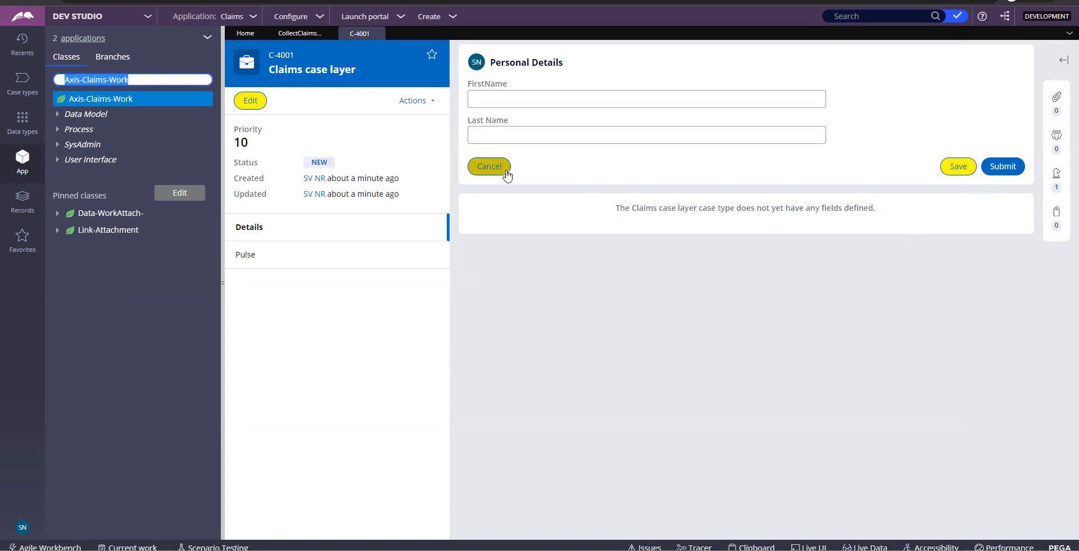
click(483, 95)
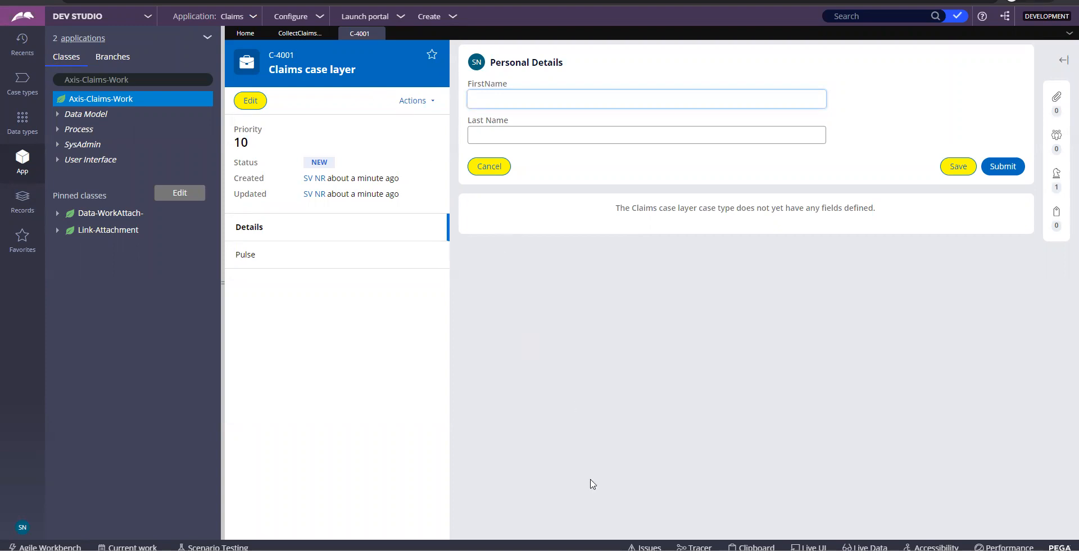
Show the Flow, Flow action, Section, Property diagram in Paint, then return to Dev Studio
key(alt+Tab)
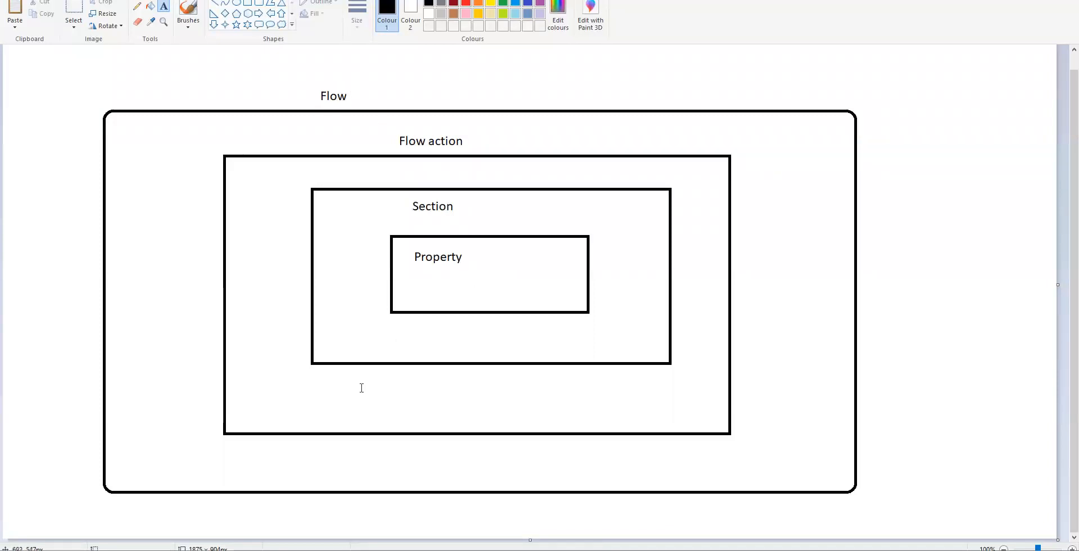
key(alt+Tab)
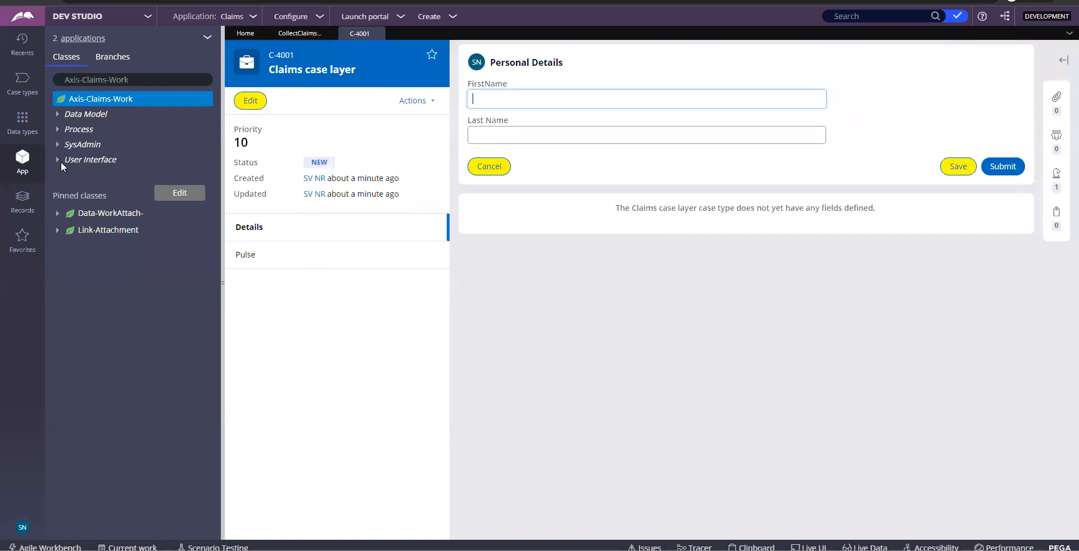
List the Records categories in the explorer, glance at Paint, and return to the case form
click(18, 214)
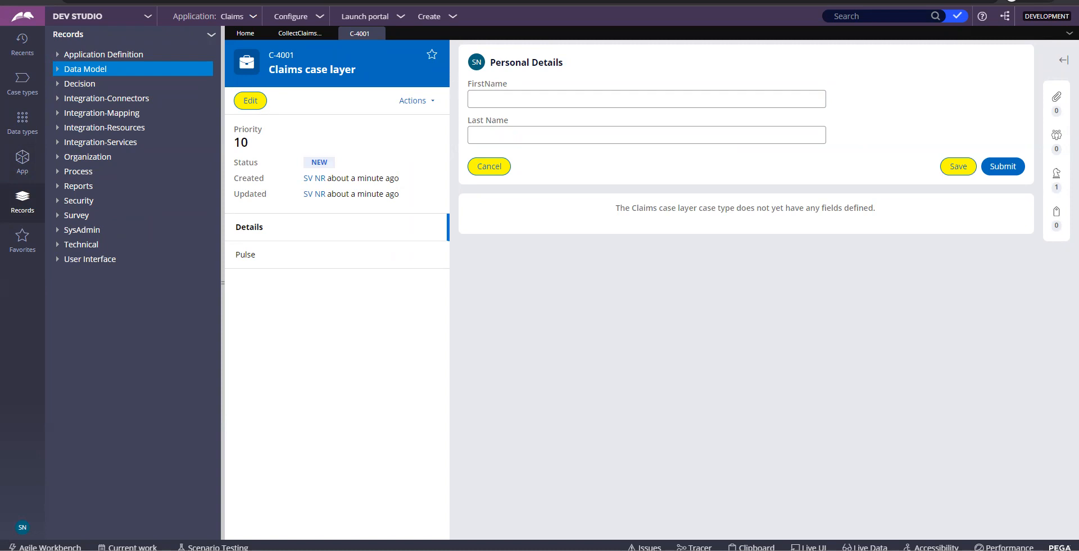
key(alt+Tab)
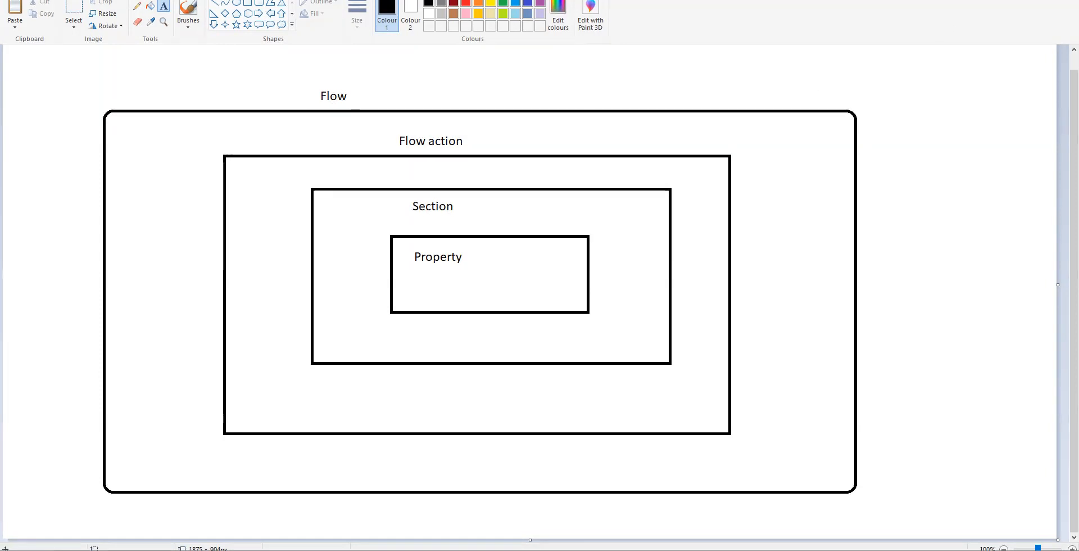
key(alt+Tab)
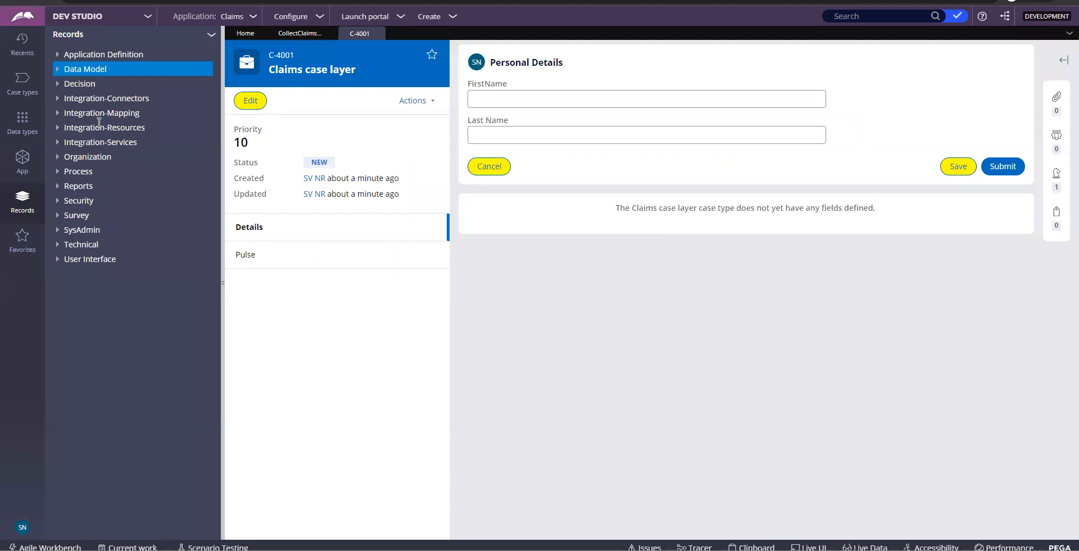